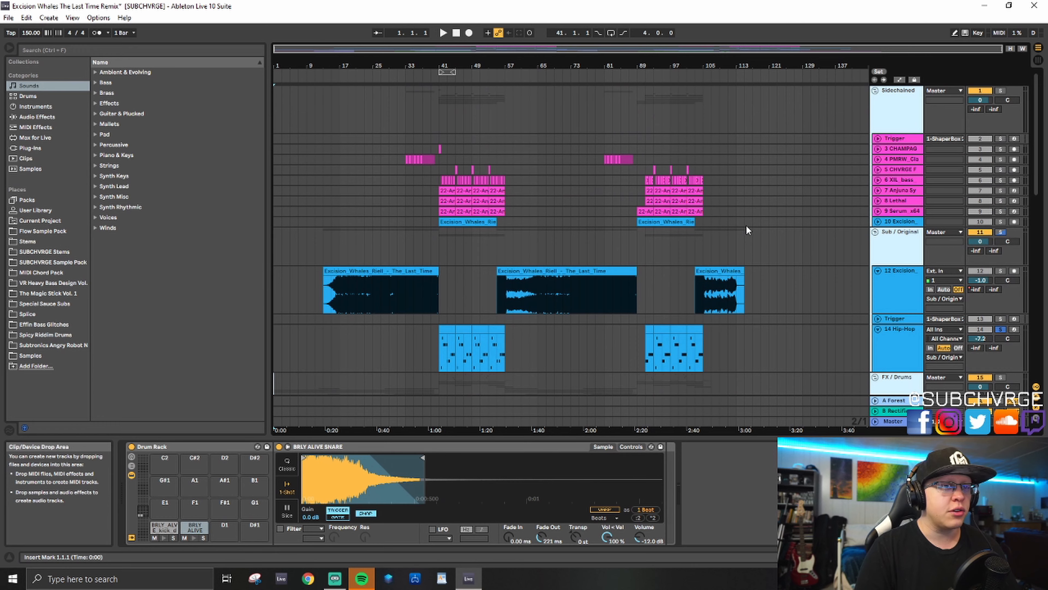
Step: Solo track 37, the Excision vocal audio in the Reverb Intro group, and play it from the start of the song
scroll(795, 258, "down", 5)
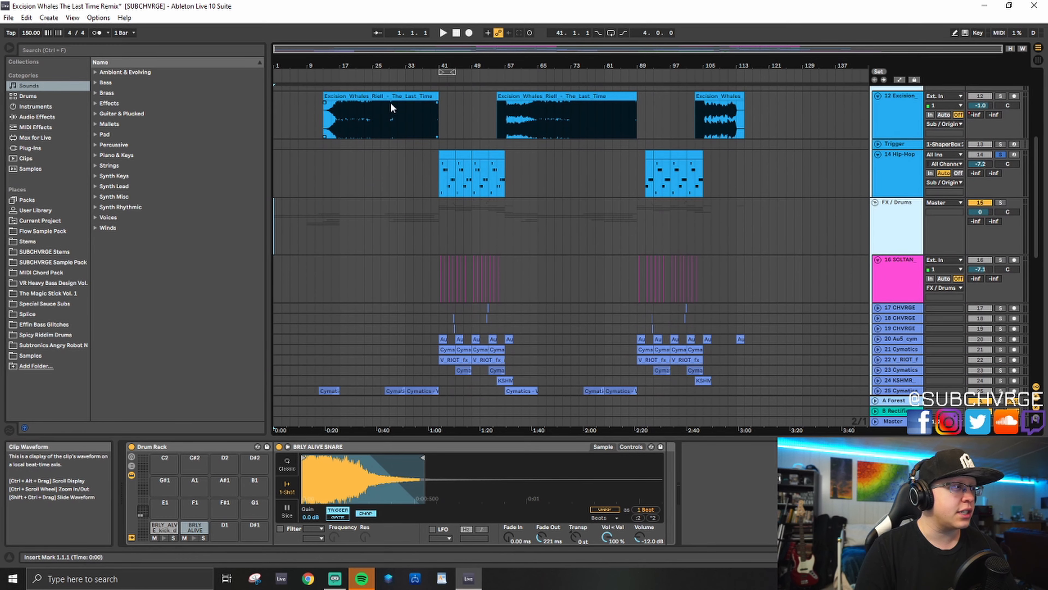
scroll(351, 120, "down", 1)
scroll(353, 132, "up", 1)
scroll(353, 140, "down", 6)
scroll(309, 194, "down", 3)
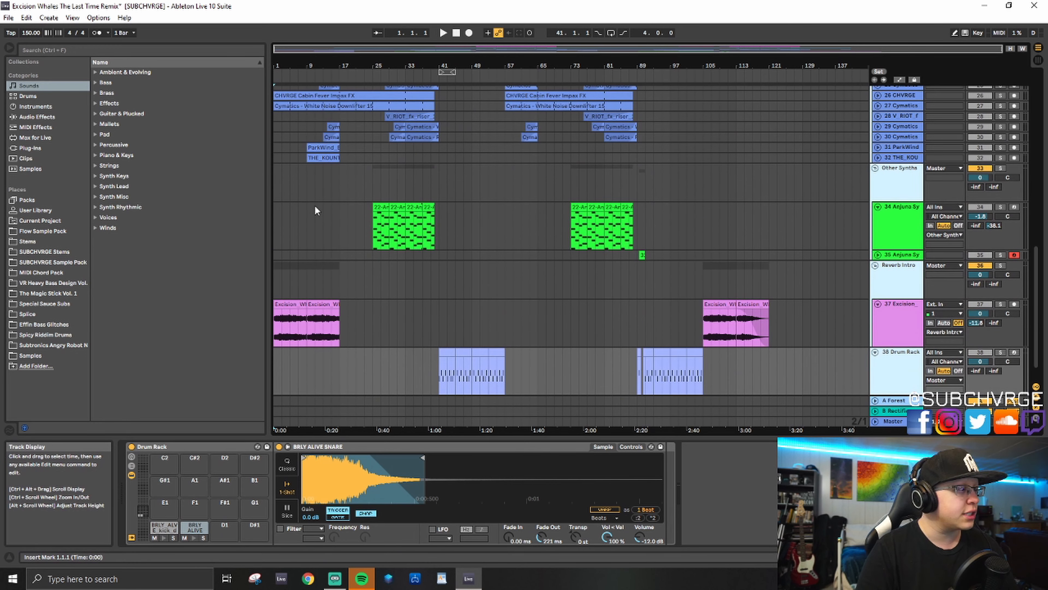
left_click(898, 304)
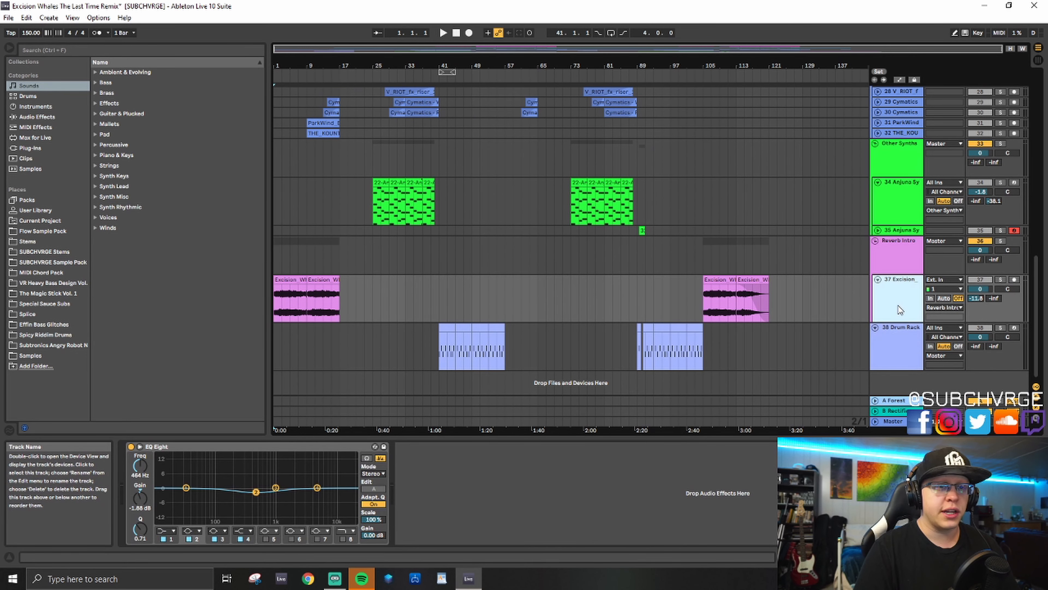
left_click(998, 279)
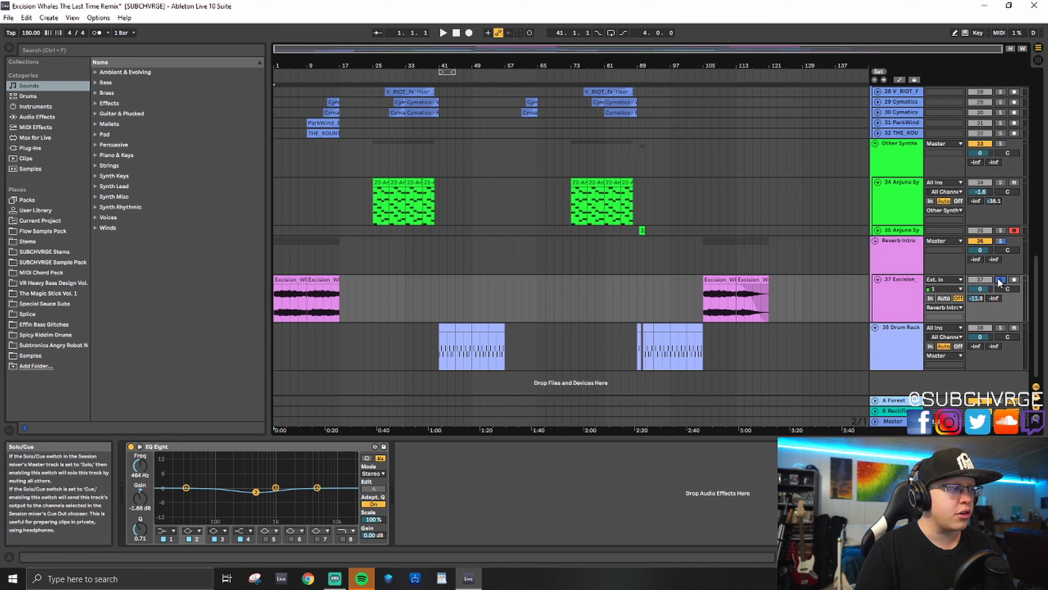
key("space")
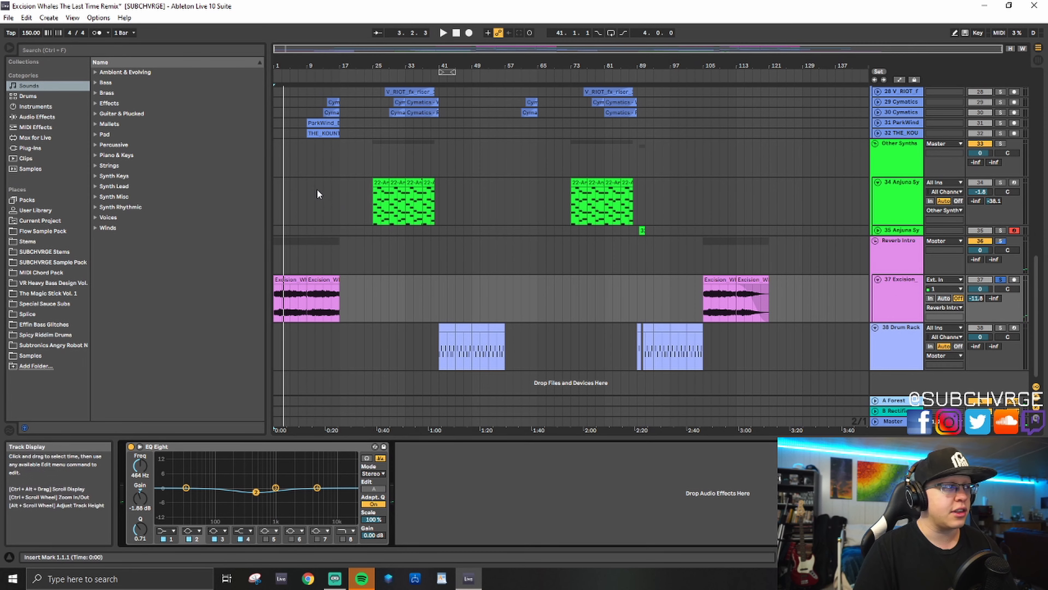
Step: Search the browser for "wash ou" and add the Bass Kleph's Easy Wash Out.adg rack to track 37
scroll(313, 156, "up", 3)
scroll(309, 215, "down", 2)
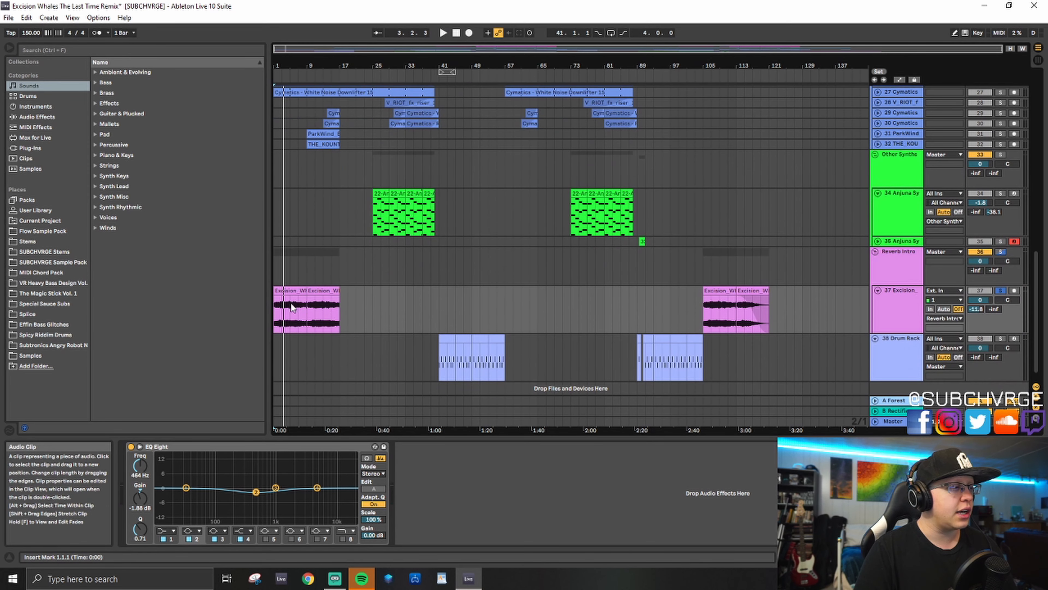
key("ctrl+f")
type("waszh")
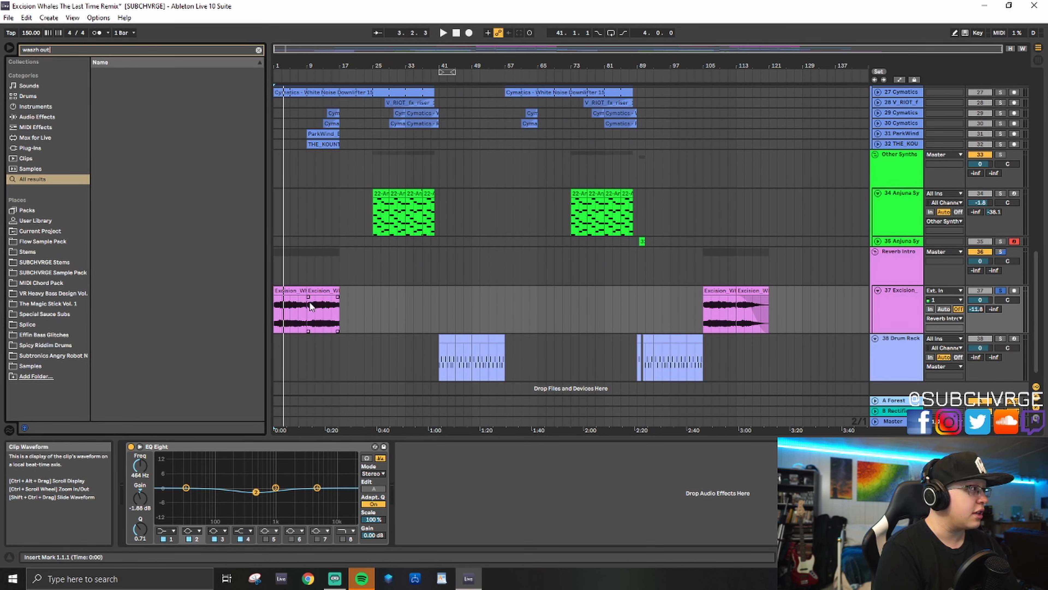
type(" out")
key("ctrl+a")
key("BackSpace")
type("wash ou")
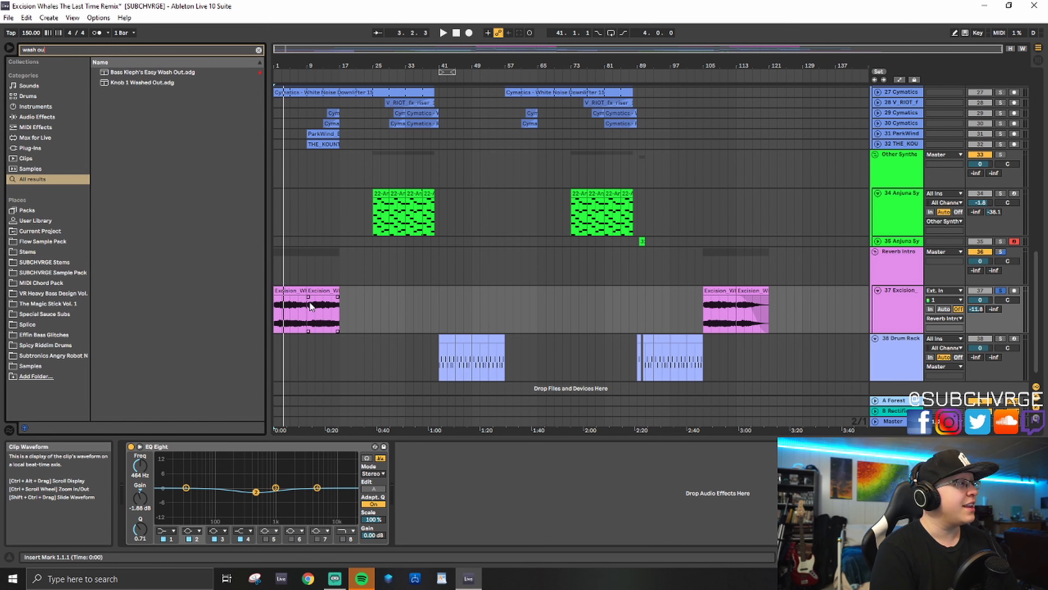
left_click_drag(128, 73, 399, 328)
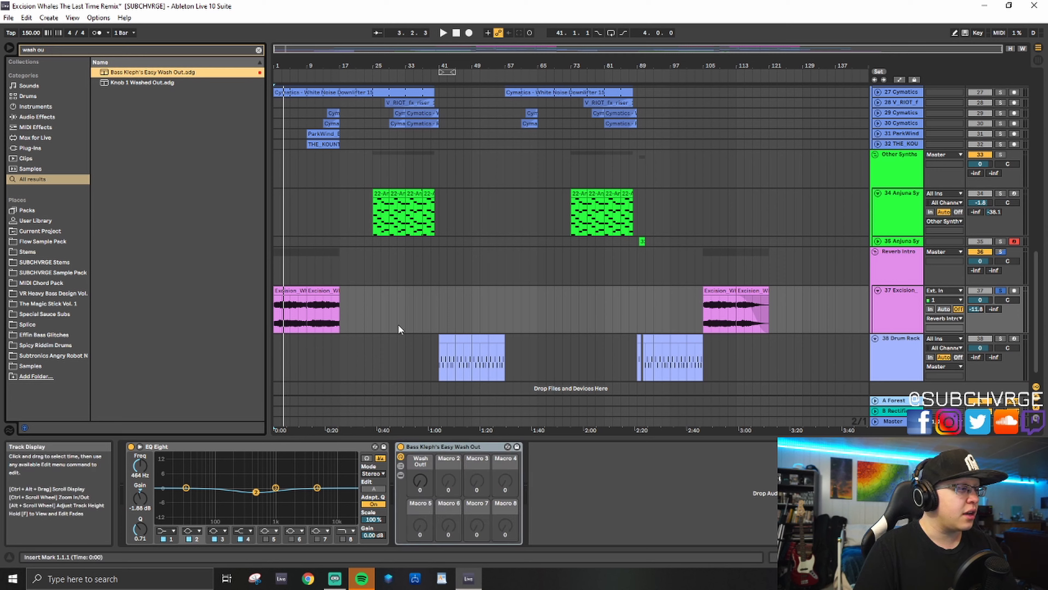
Step: Show the devices inside the Easy Wash Out rack and look through its effect chain
left_click(401, 475)
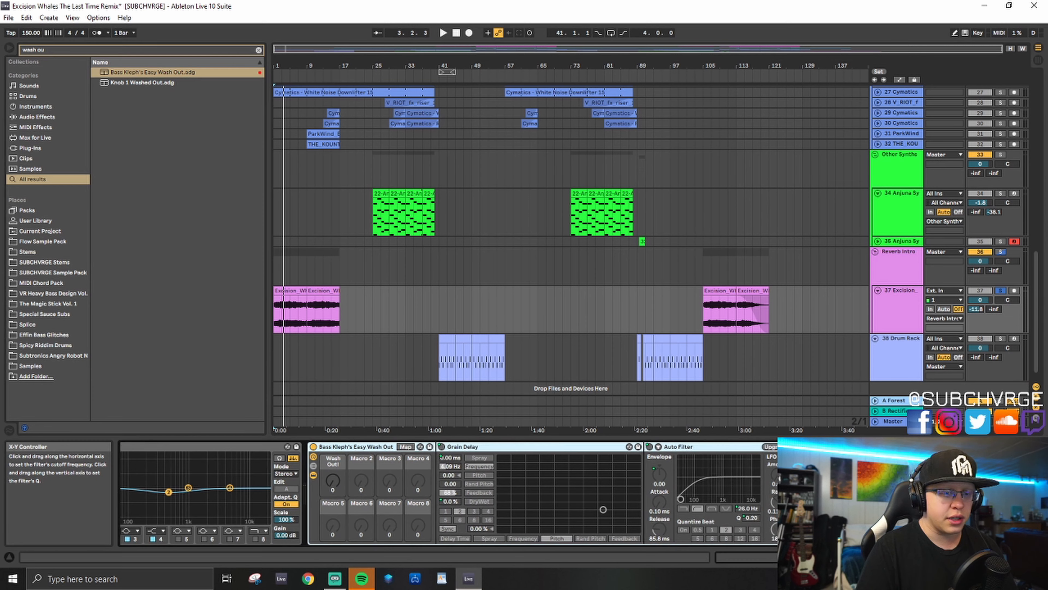
scroll(449, 493, "right", 8)
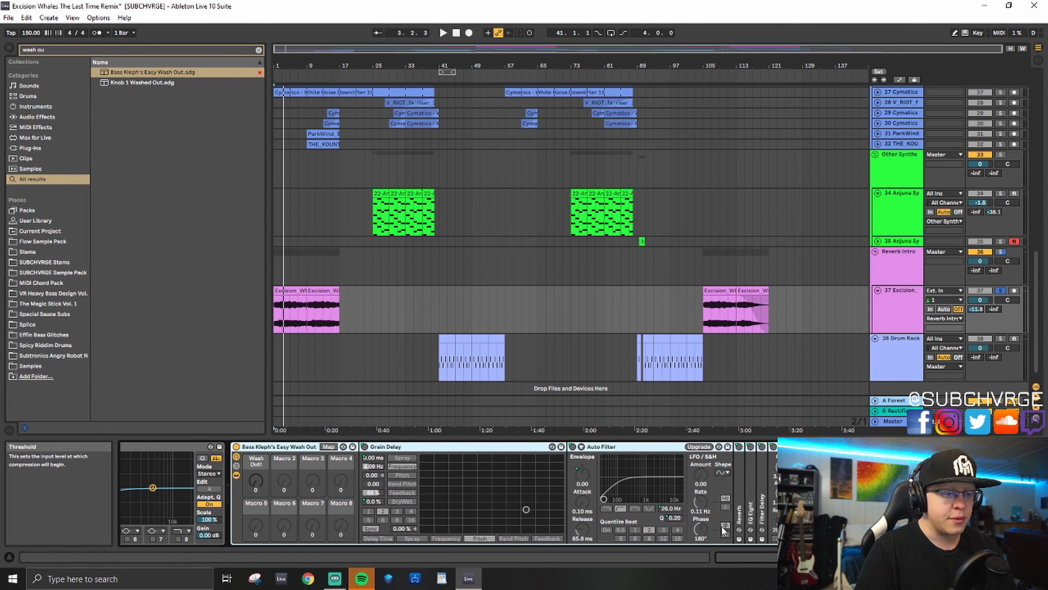
scroll(368, 481, "left", 6)
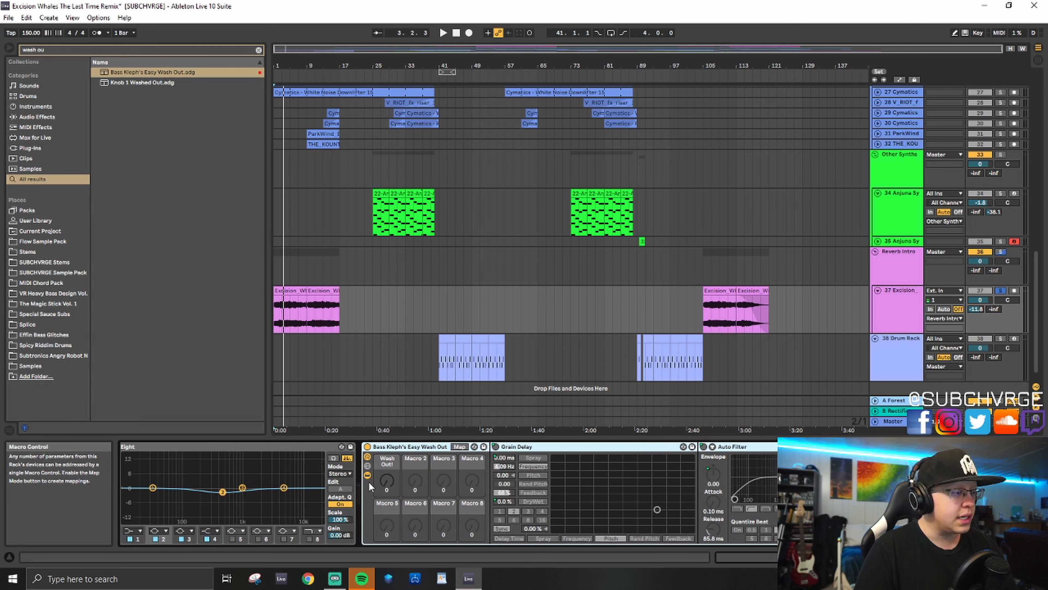
Step: Move the Bass Kleph's Easy Wash Out rack to track 34, the Anjuna synth, and solo that track
scroll(369, 481, "left", 2)
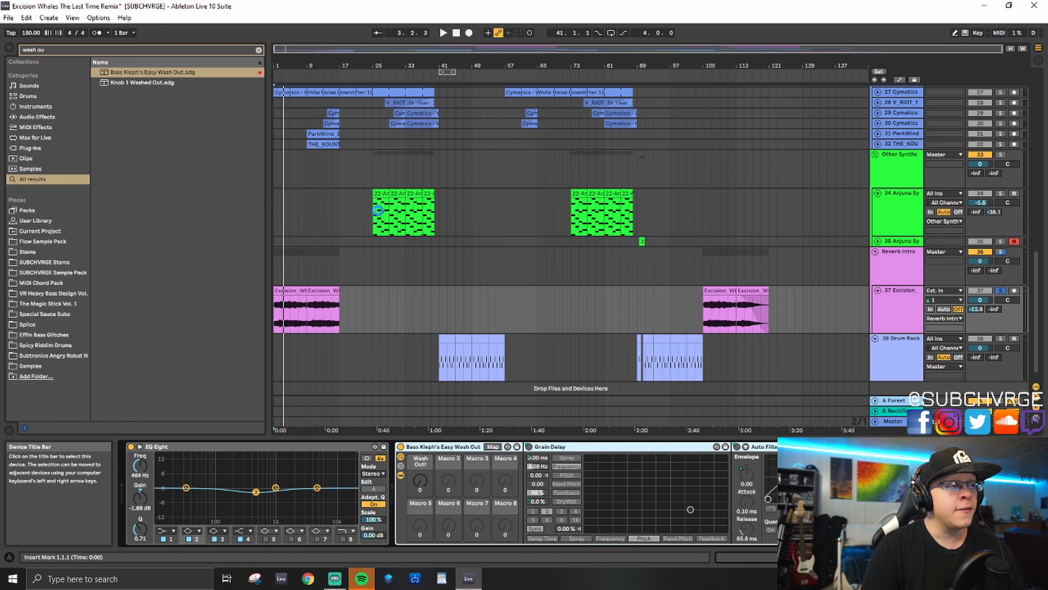
left_click(378, 210)
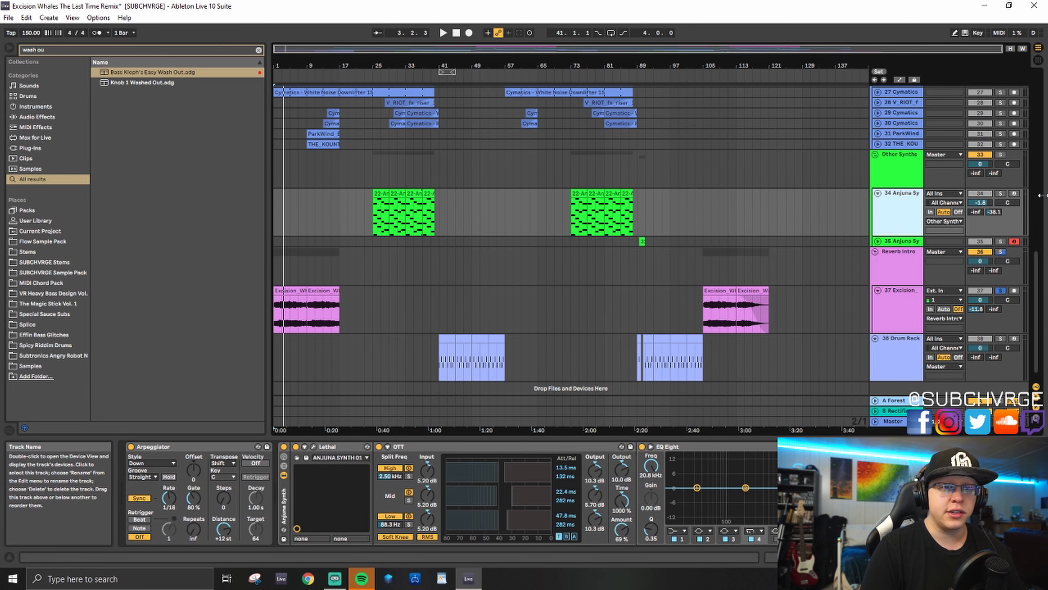
left_click(1000, 193)
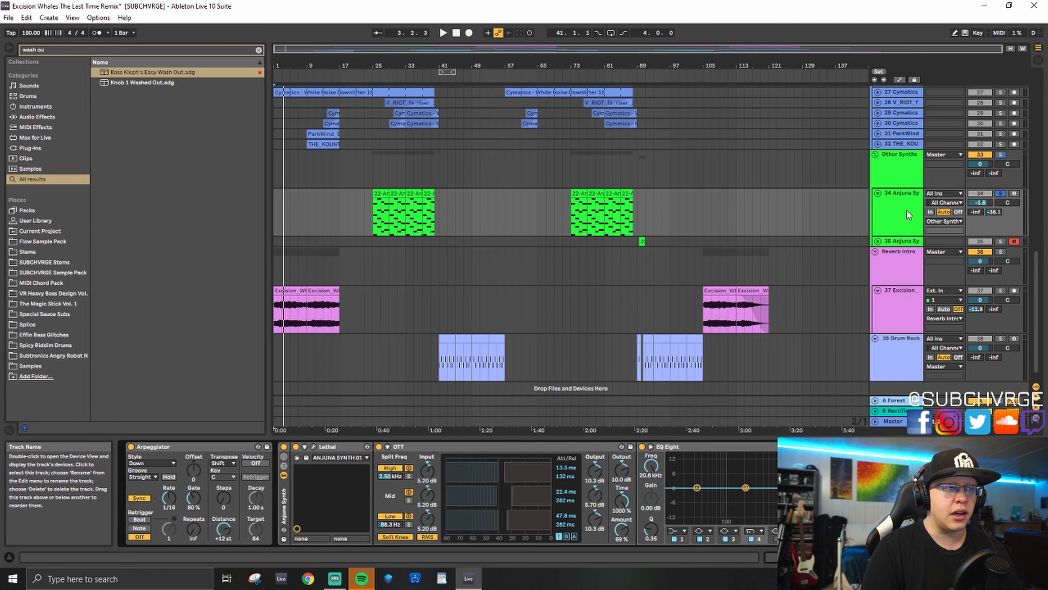
Step: Play track 34 from bar 25 and collapse its Anjuna Synth rack and Utility device
left_click(373, 211)
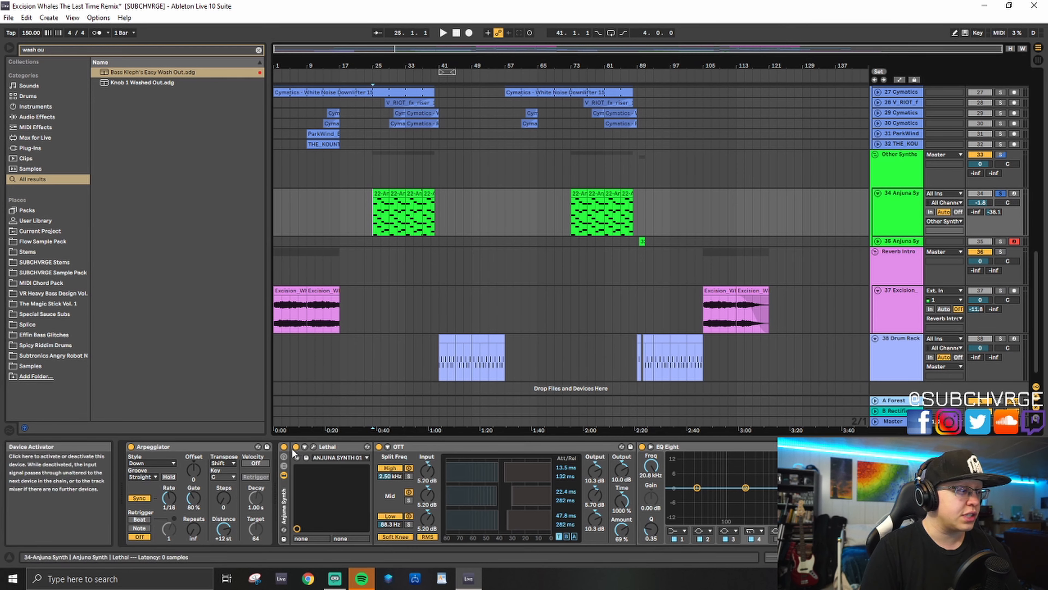
key("space")
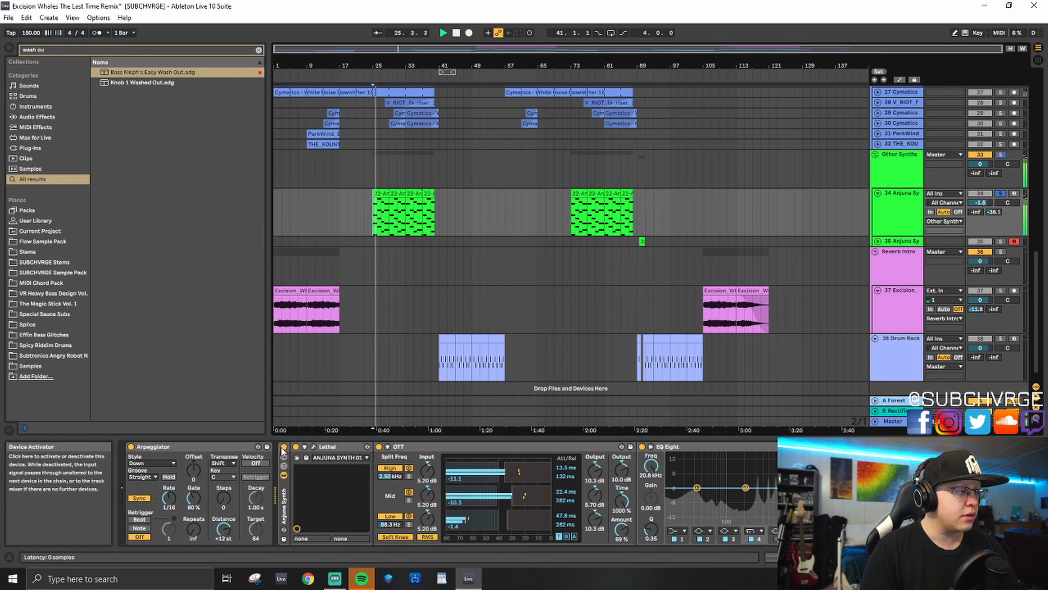
double_click(280, 502)
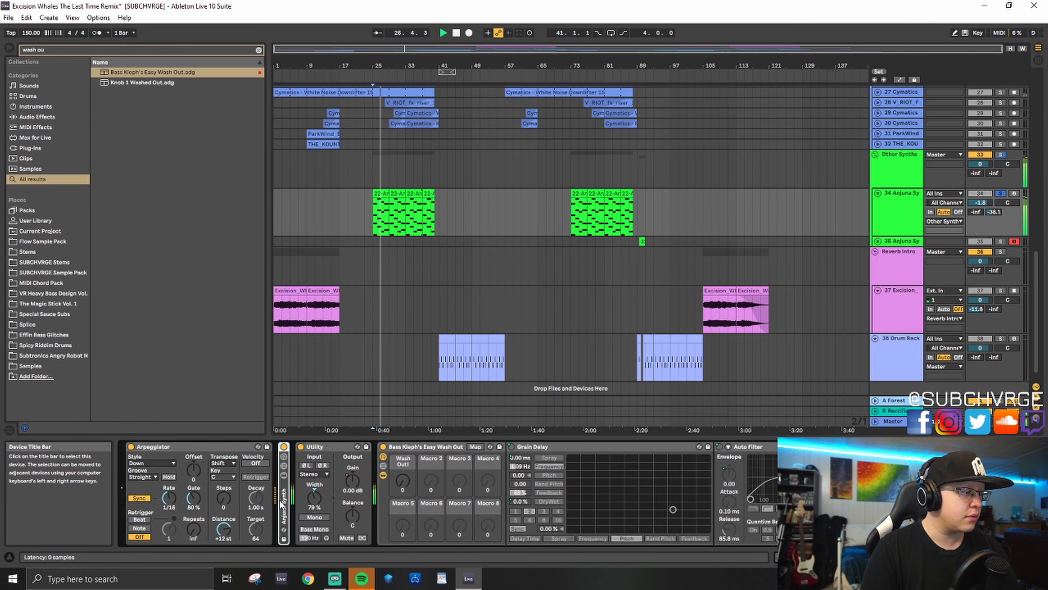
double_click(333, 446)
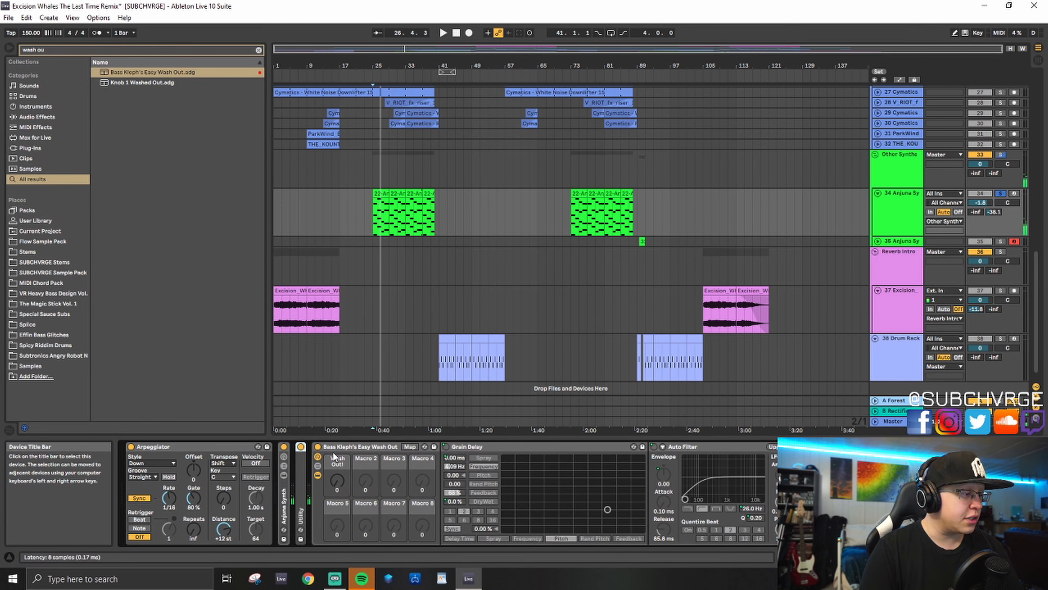
Step: Audition the Wash Out! macro by sweeping it between 0 and 127 during playback, and delete the Easy Wash Out rack
left_click_drag(334, 484, 334, 446)
key("space")
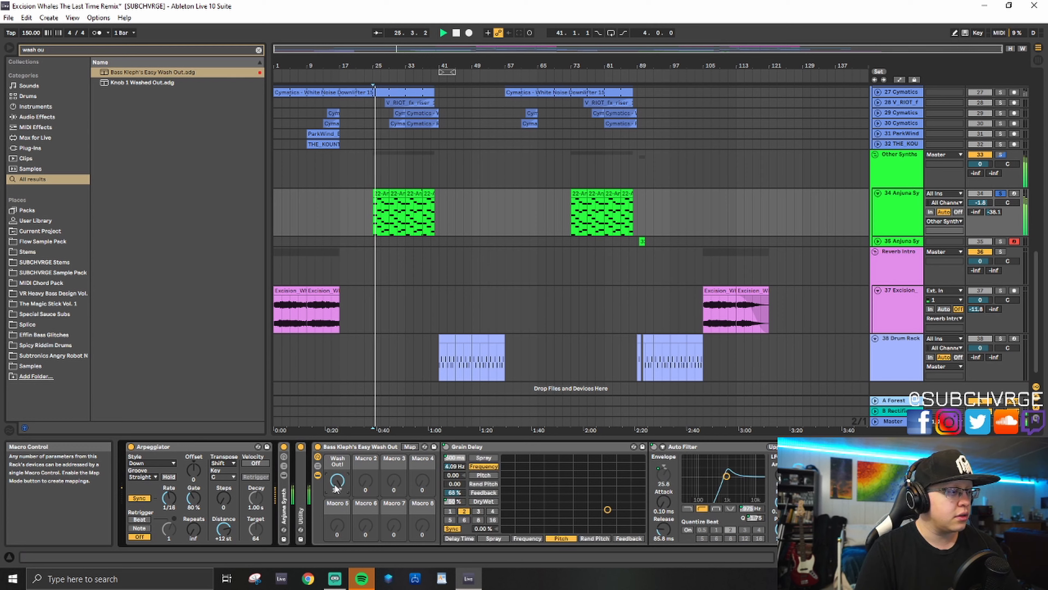
left_click_drag(336, 480, 337, 522)
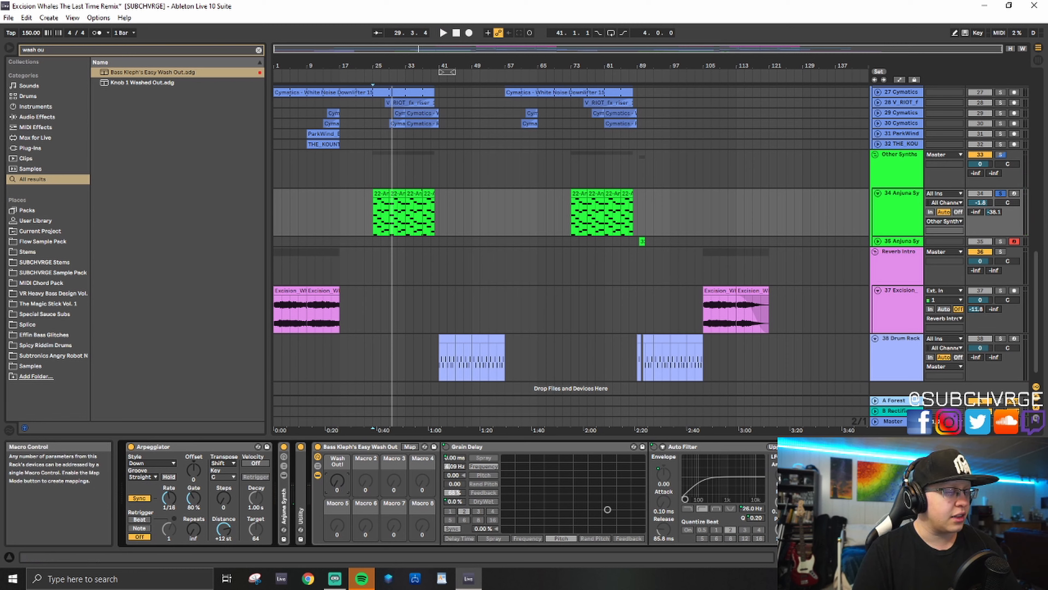
left_click_drag(336, 481, 336, 452)
key("space")
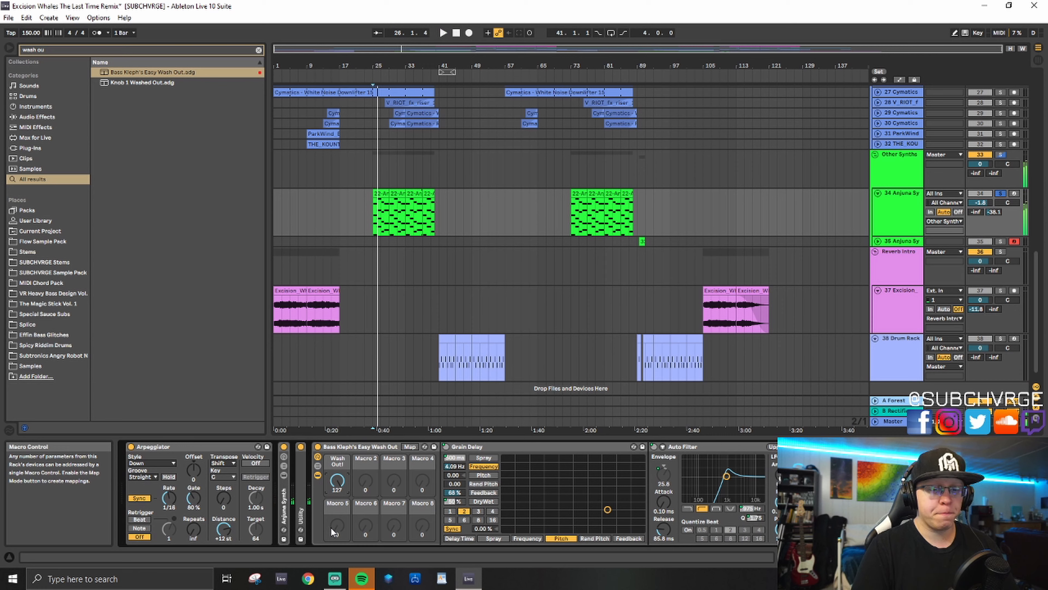
left_click(345, 448)
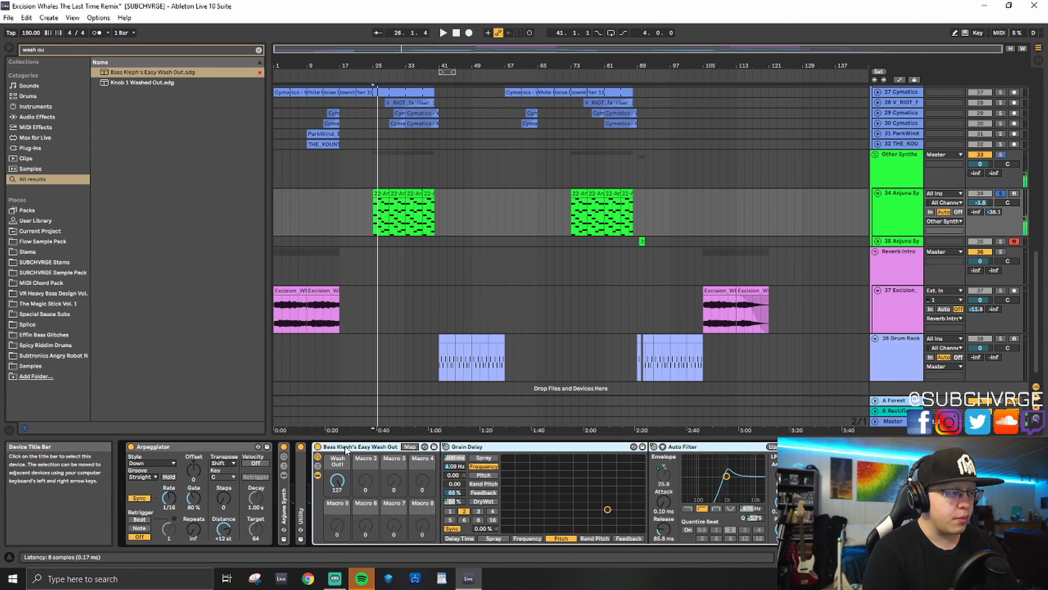
key("Delete")
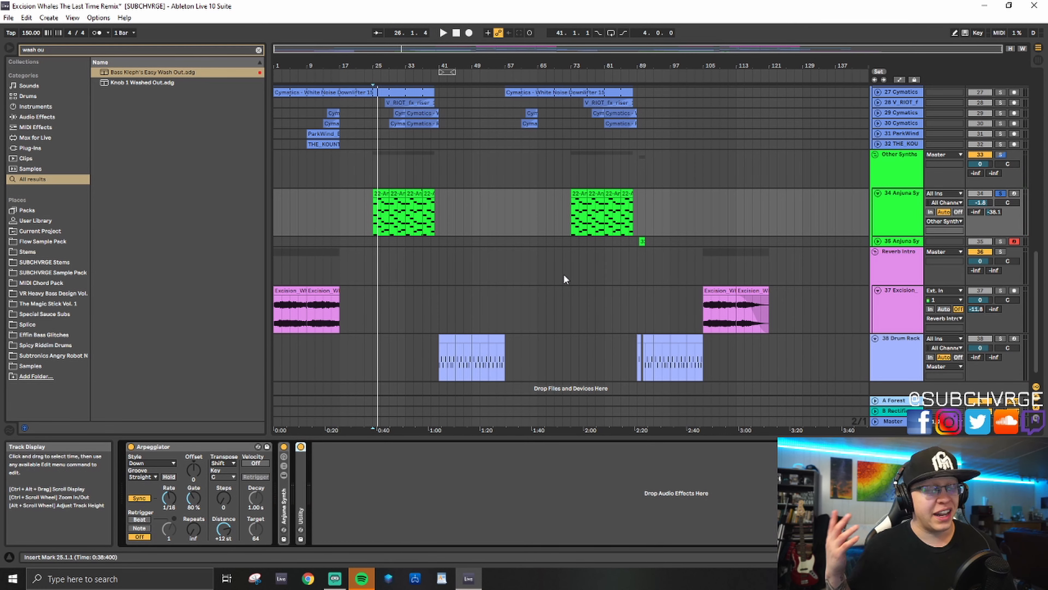
Step: Solo track 37 and play its first clip from the start of the song
left_click(917, 290)
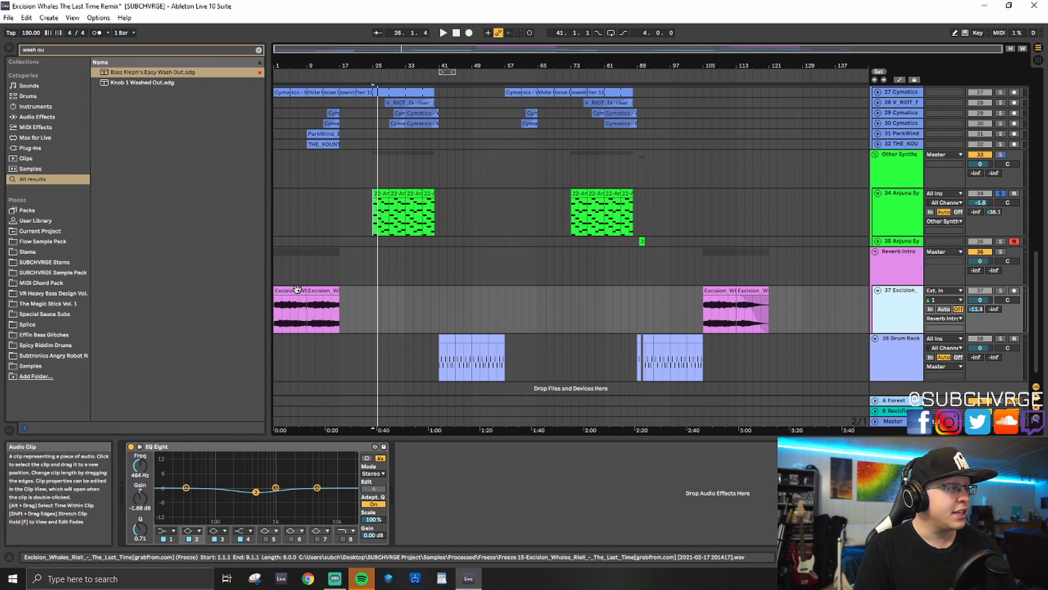
left_click(290, 311)
left_click(999, 290)
key("space")
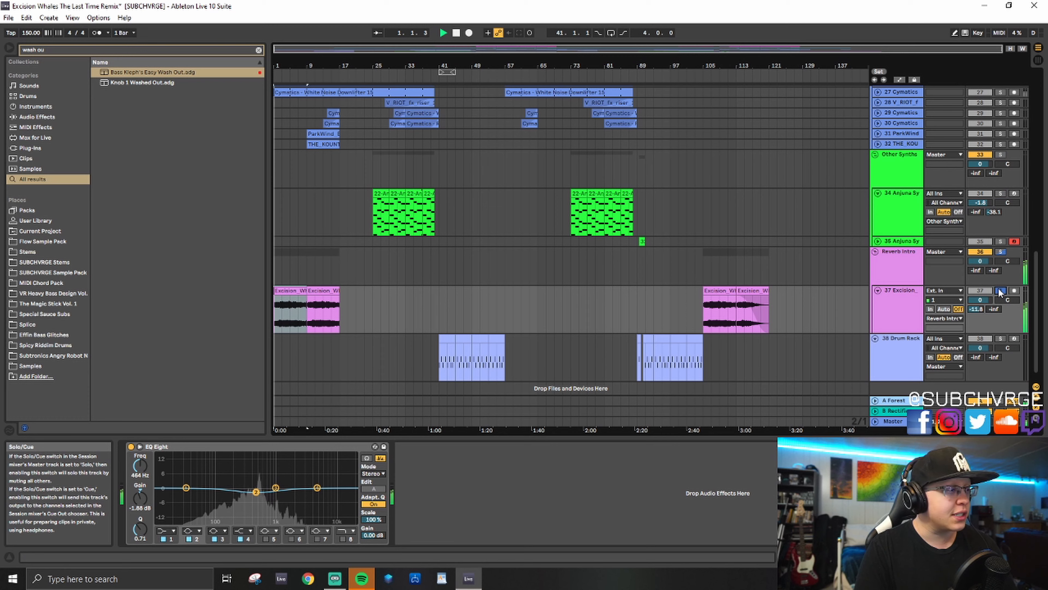
key("space")
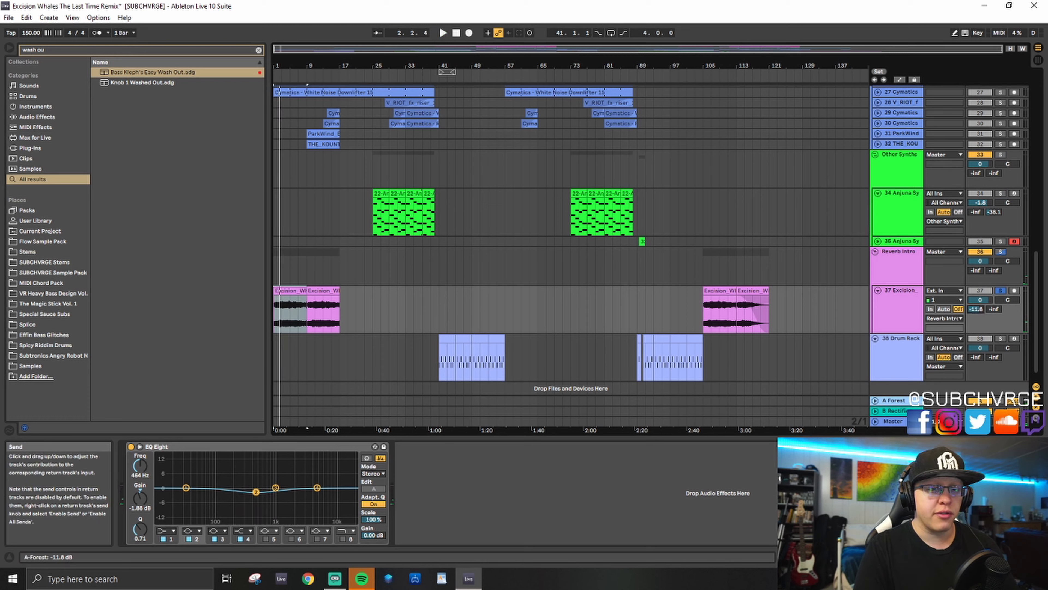
Step: Unfold the A Forest return track to view its Forest Floor reverb settings, and fold it again
left_click(876, 399)
left_click(898, 381)
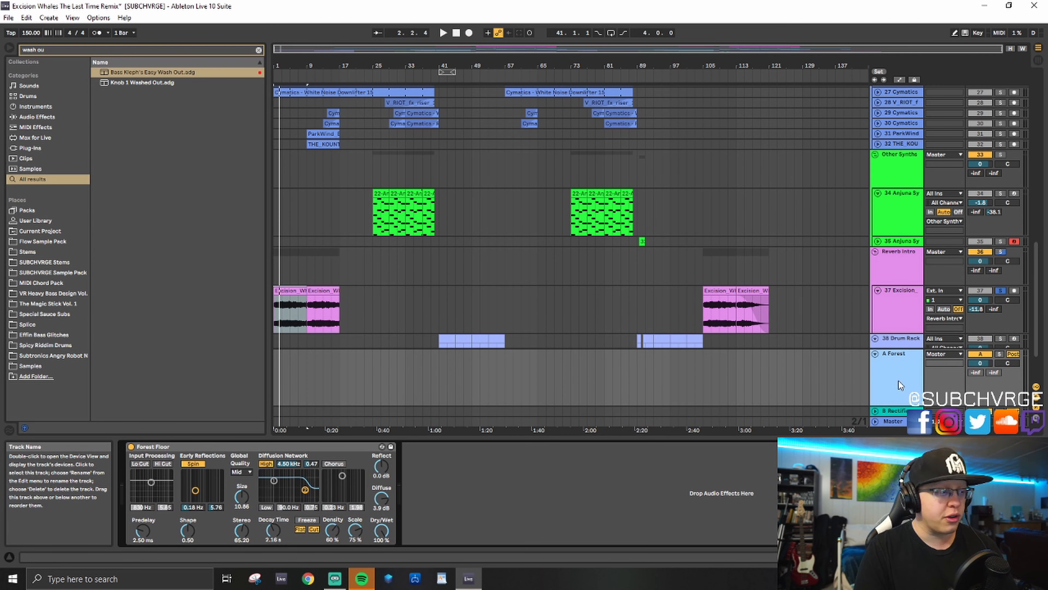
left_click(874, 354)
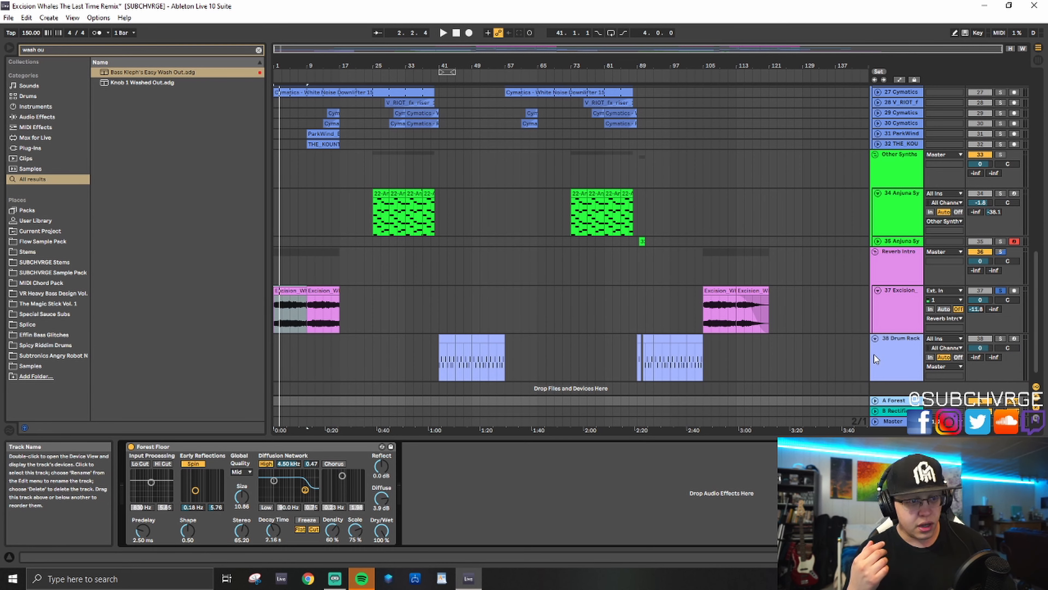
Step: Search the browser for "reverb" and add the Reverb device to track 37 after the EQ Eight
left_click(896, 305)
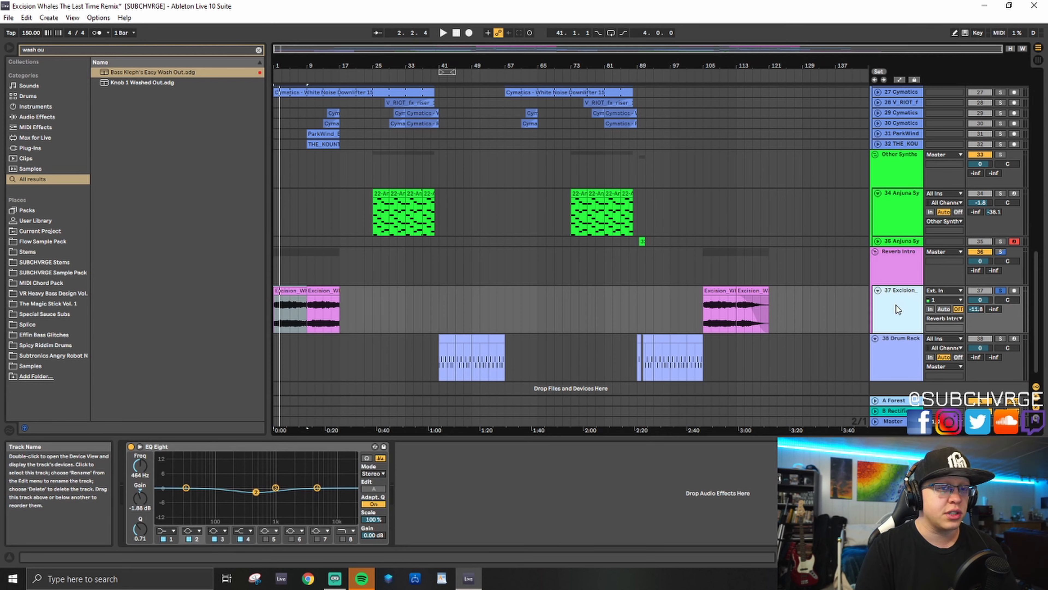
key("ctrl+f")
type("reverb")
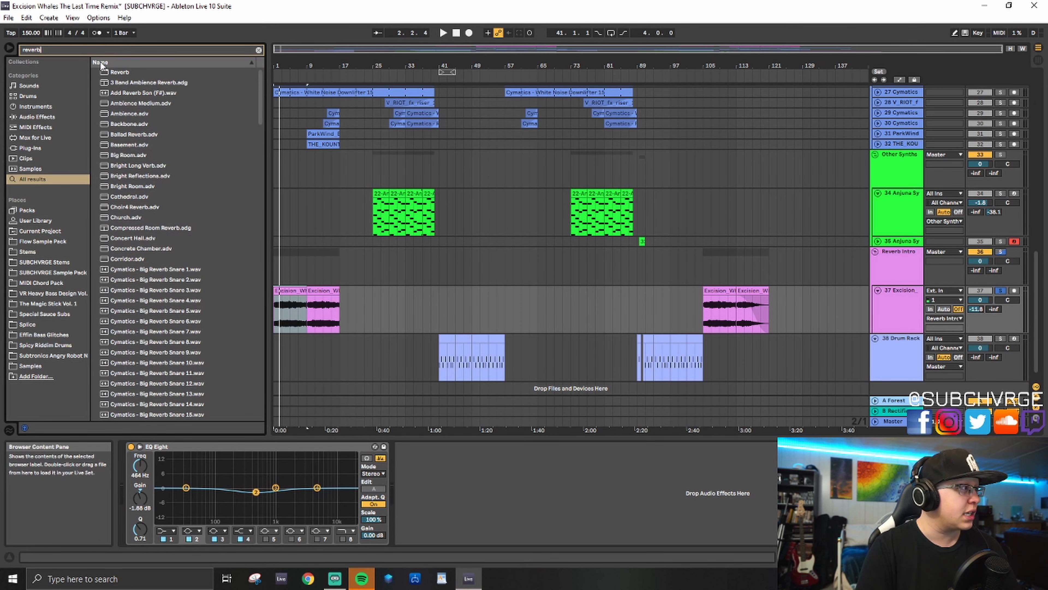
left_click_drag(120, 71, 305, 313)
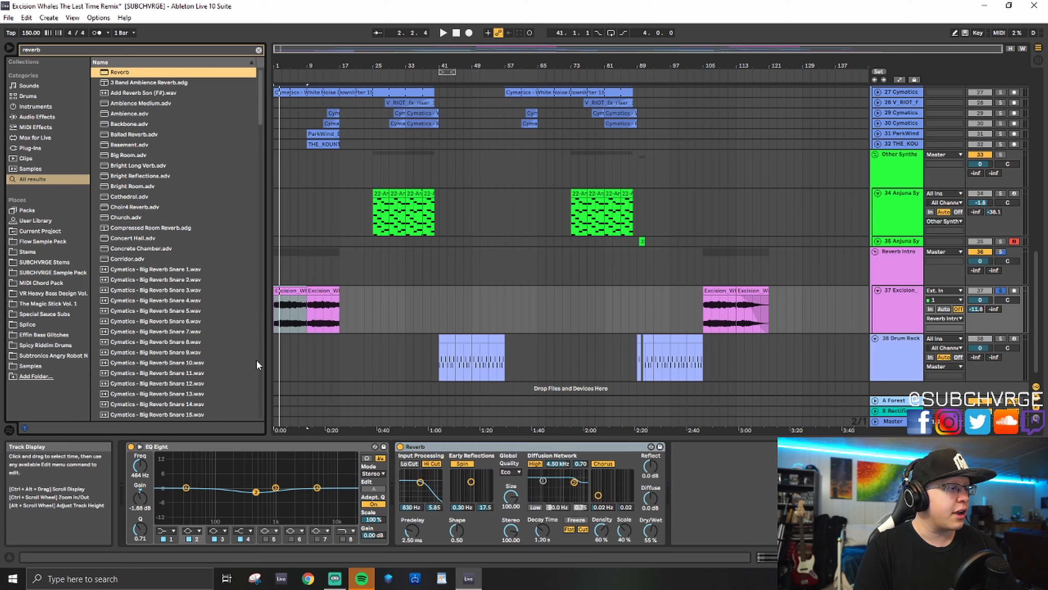
Step: Delete the Reverb device from track 37 and reselect the track
left_click(436, 448)
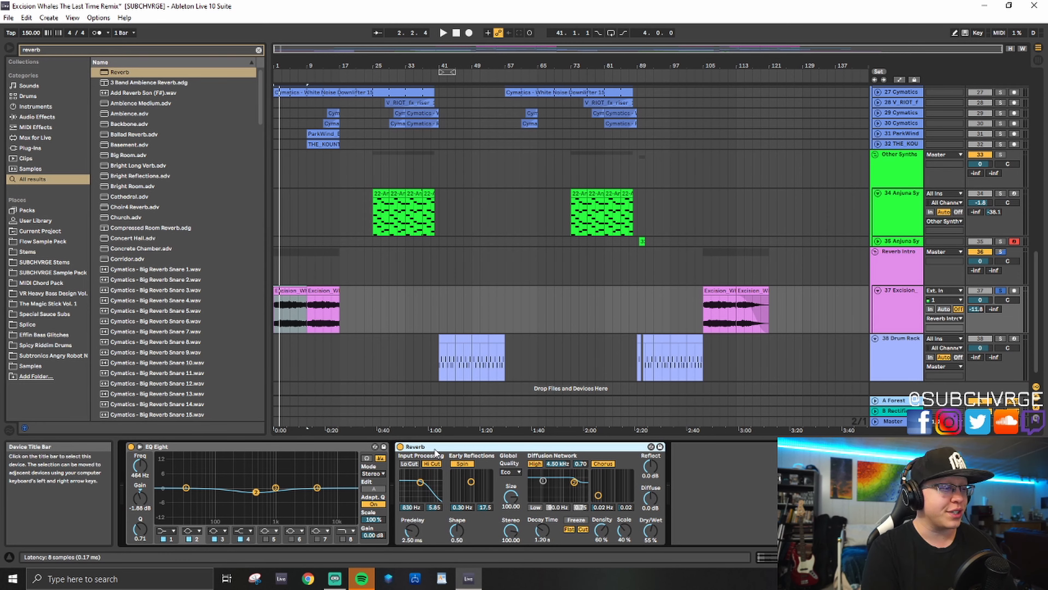
key("Delete")
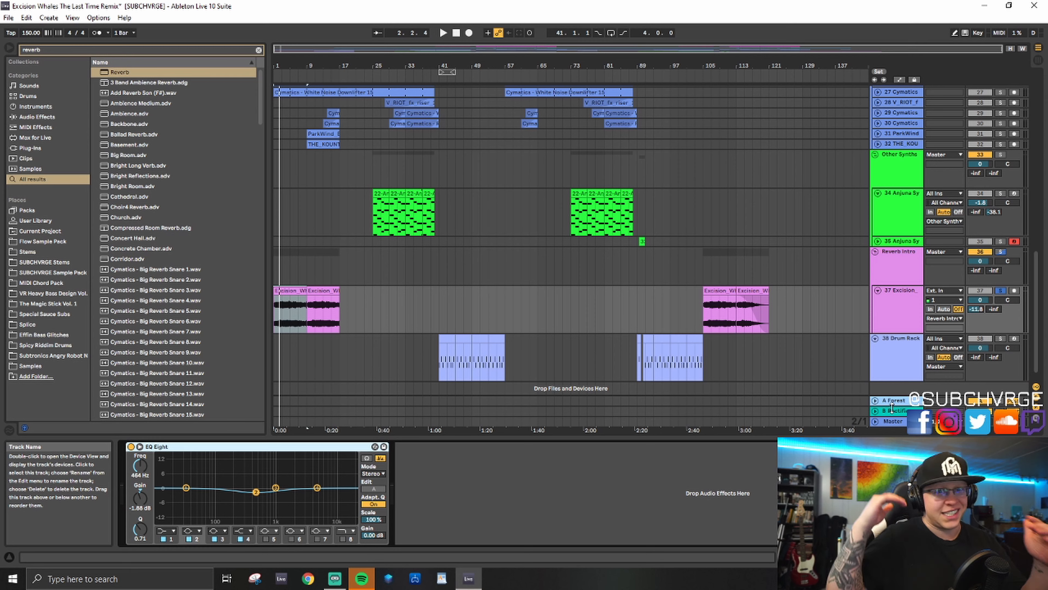
left_click(900, 308)
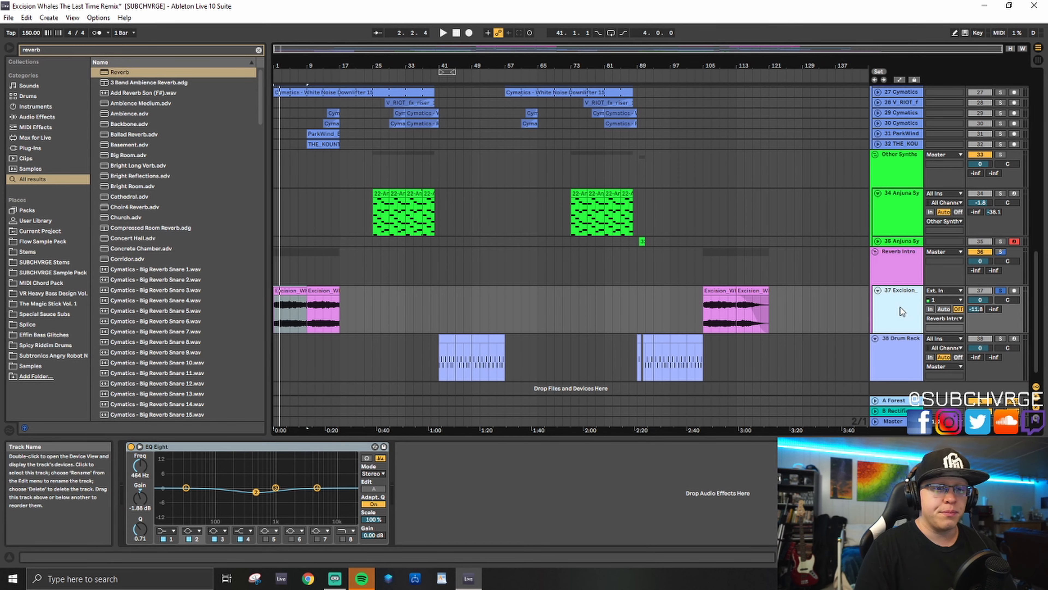
Step: Unfold the A Forest and B Rectifier return tracks, view each one's effect device, and fold both again
left_click(877, 401)
left_click(878, 403)
left_click(896, 330)
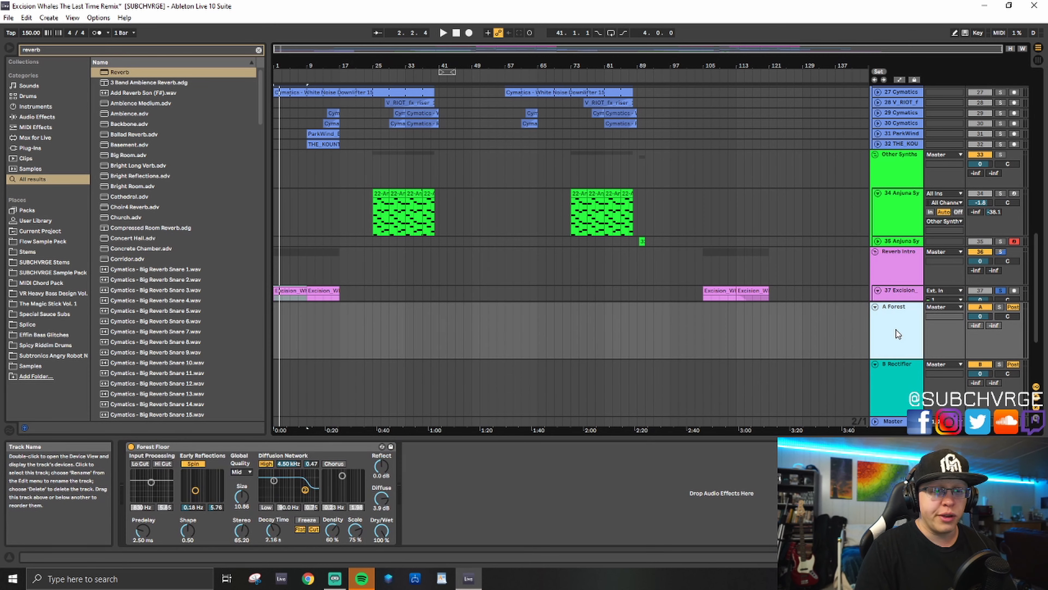
left_click(885, 384)
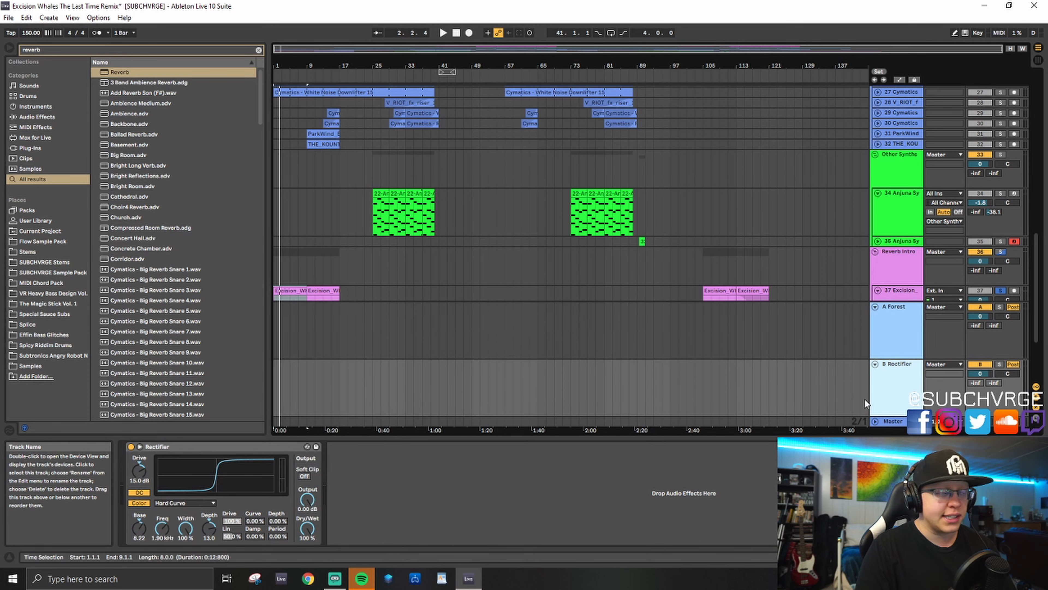
left_click(875, 364)
left_click(876, 354)
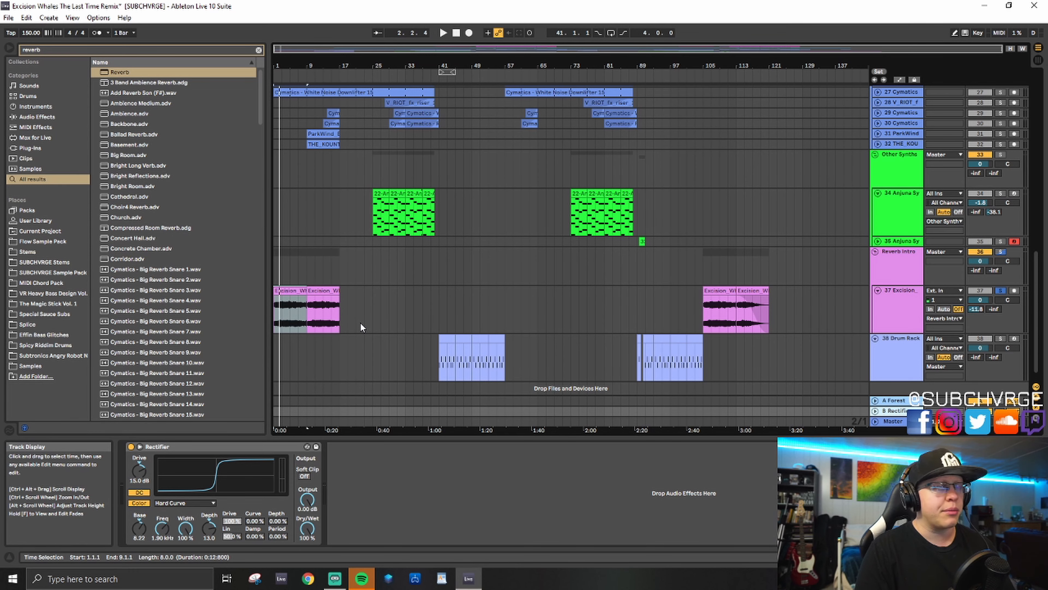
Step: Check the device chains of the Reverb Intro group and track 34, and fold track 34
left_click(911, 271)
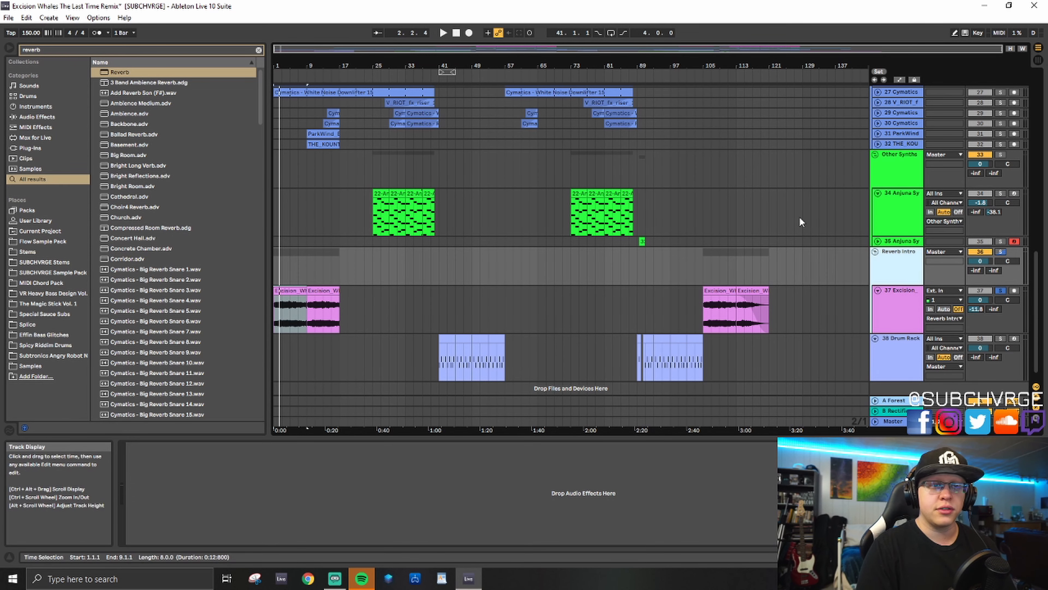
scroll(857, 221, "up", 3)
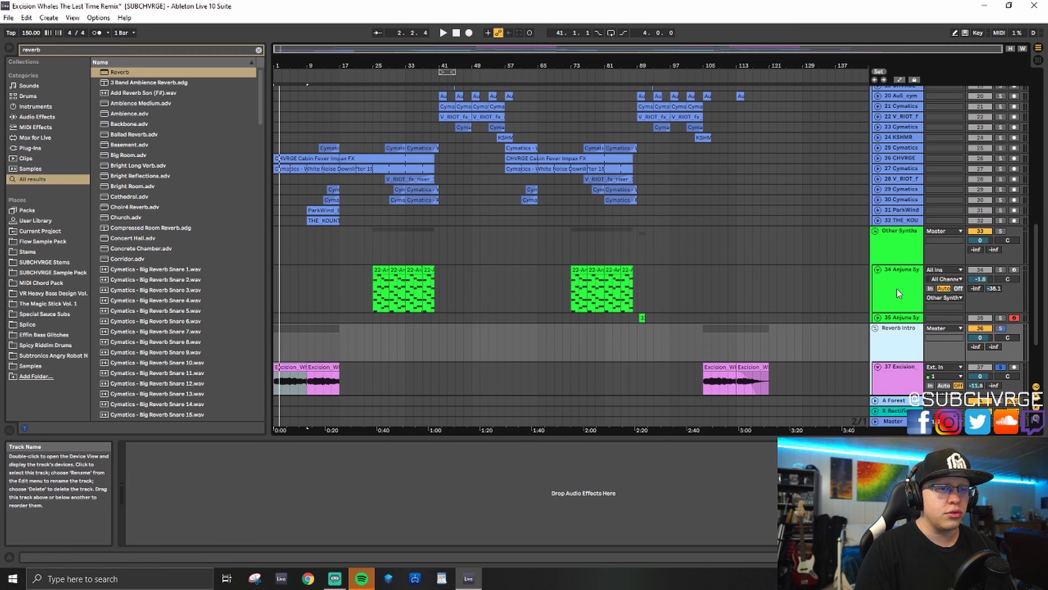
left_click(897, 288)
left_click(879, 270)
scroll(718, 305, "up", 6)
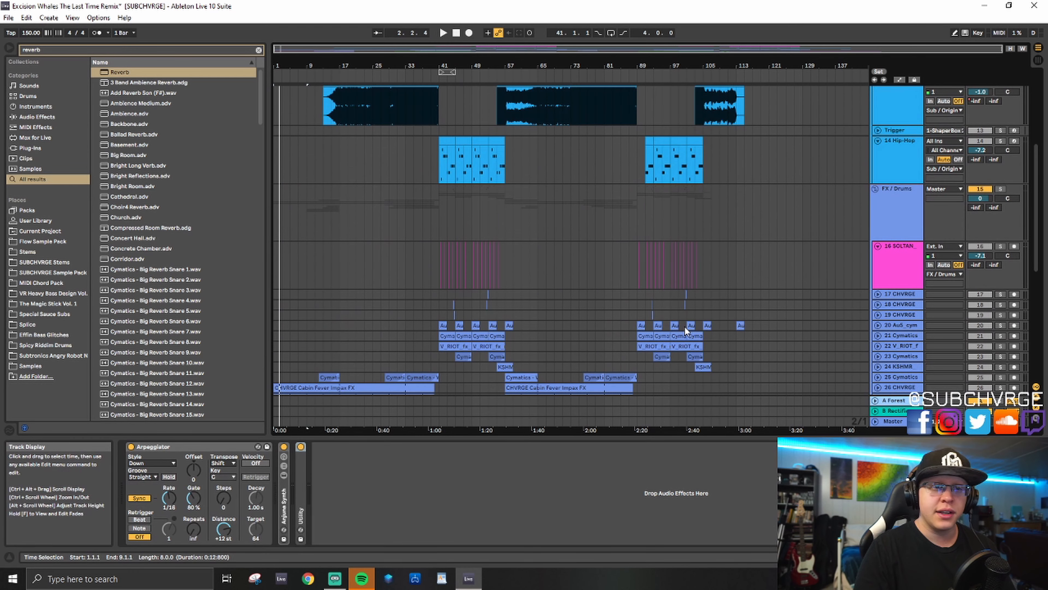
scroll(285, 259, "down", 8)
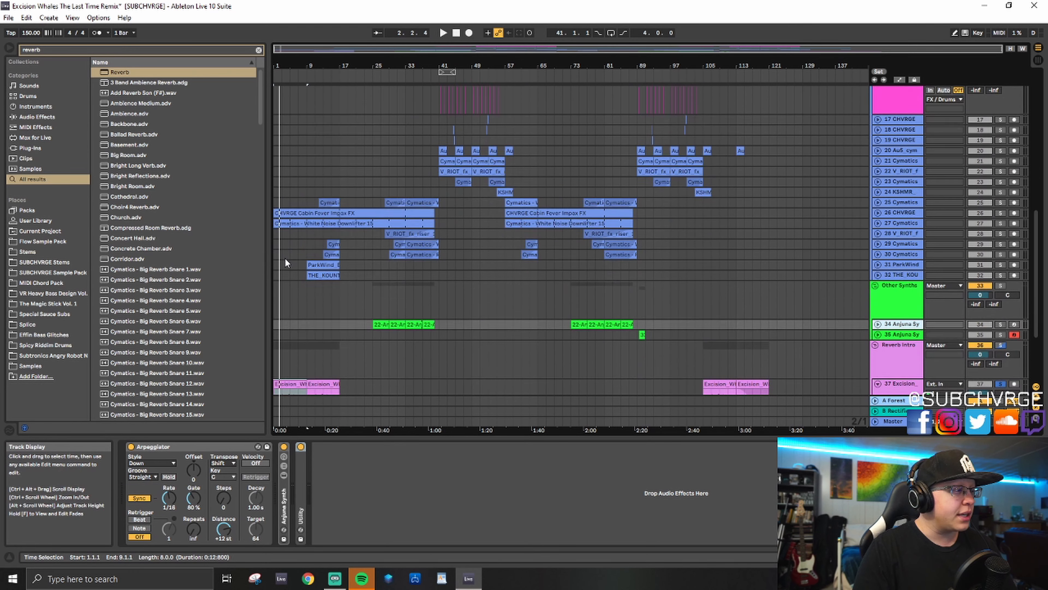
Step: Solo the FX / Drums group and place the insert marker at the start of the song
left_click(309, 252)
scroll(302, 253, "up", 10)
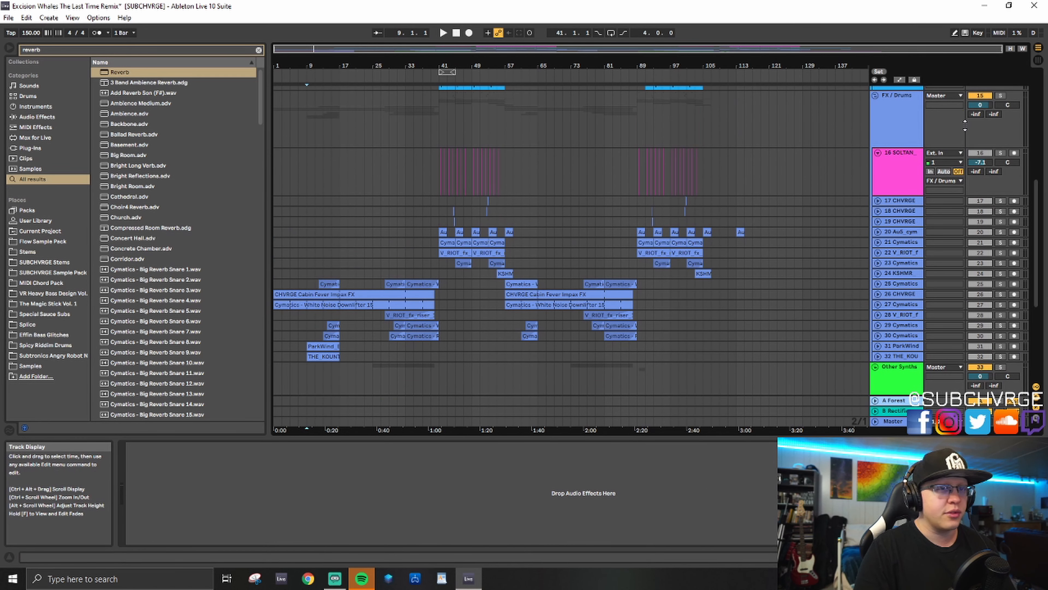
left_click(1001, 96)
scroll(315, 267, "up", 1)
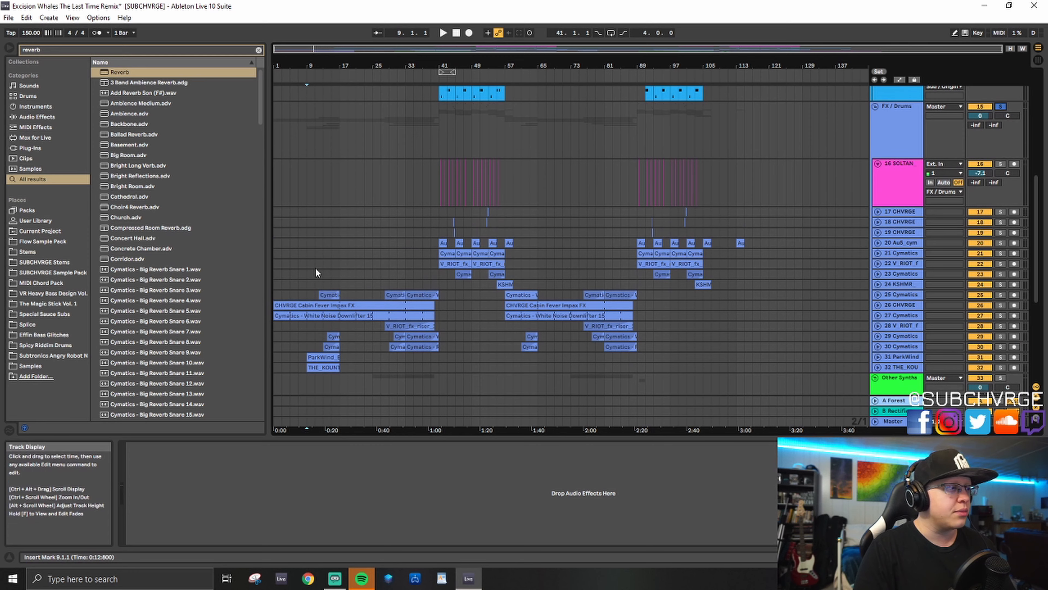
left_click(273, 272)
left_click(277, 274)
scroll(277, 277, "down", 4)
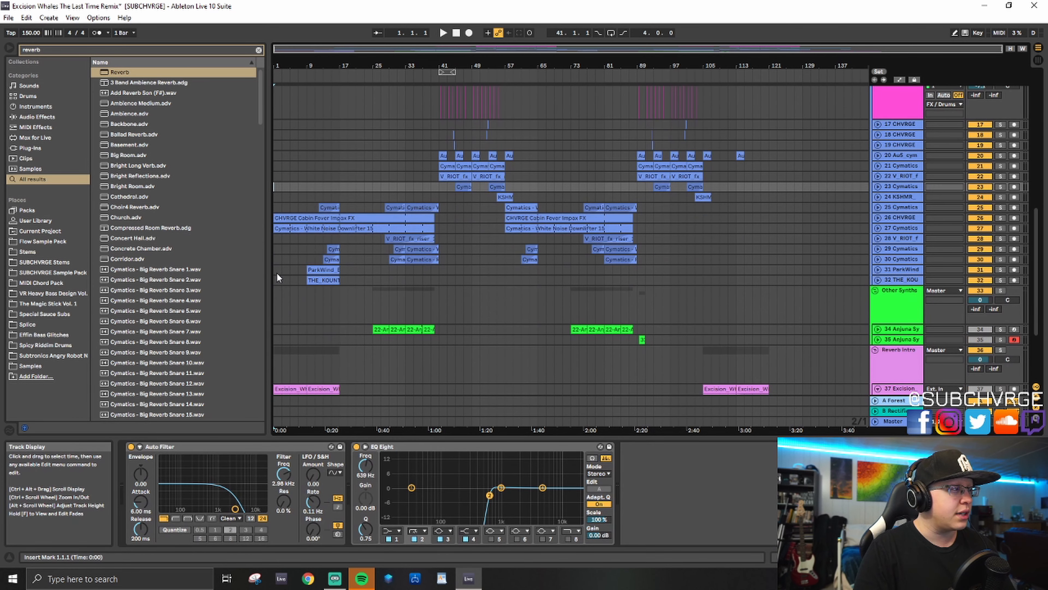
Step: Unfold and solo track 26 and play its CHVRGE Cabin Fever Impax FX clip
left_click(878, 218)
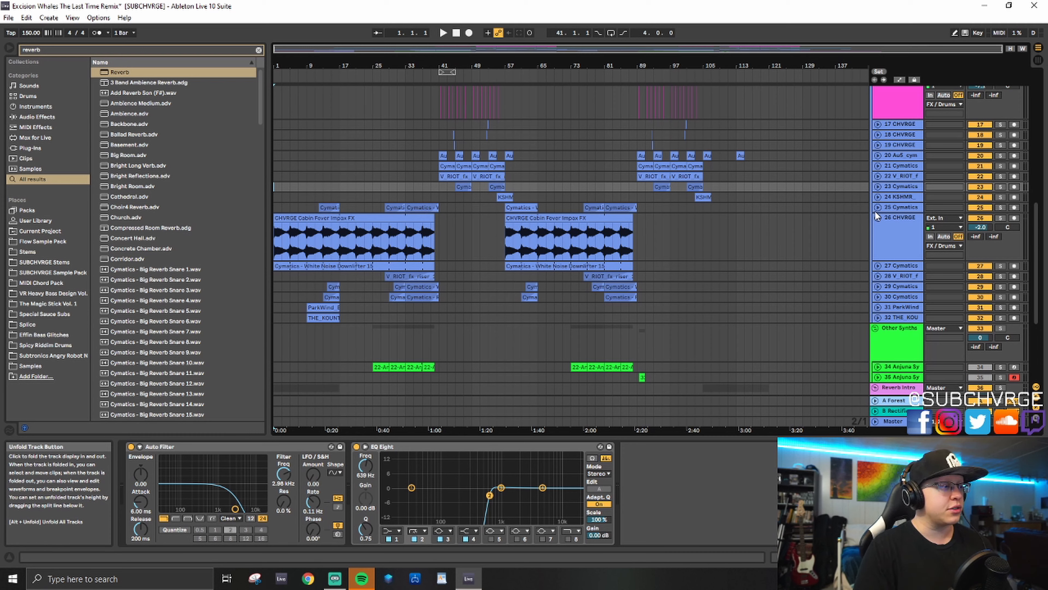
key("space")
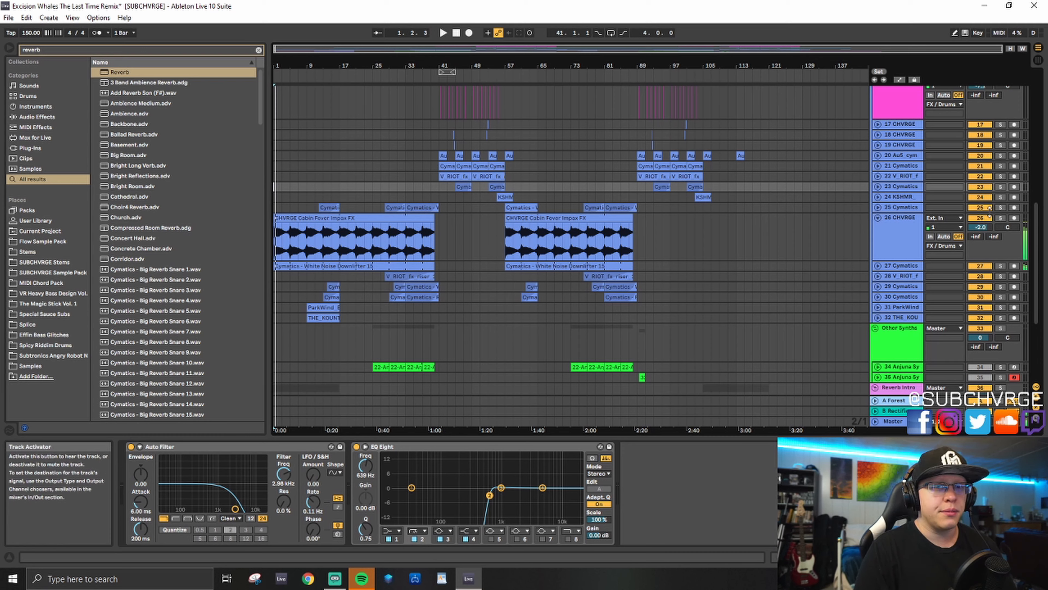
left_click(1000, 217)
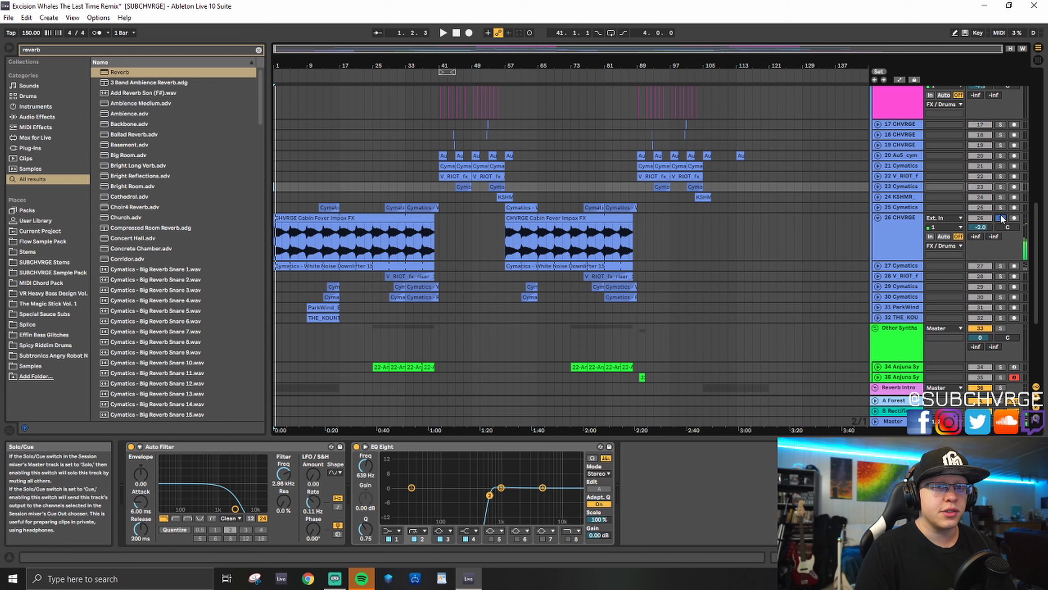
right_click(296, 250)
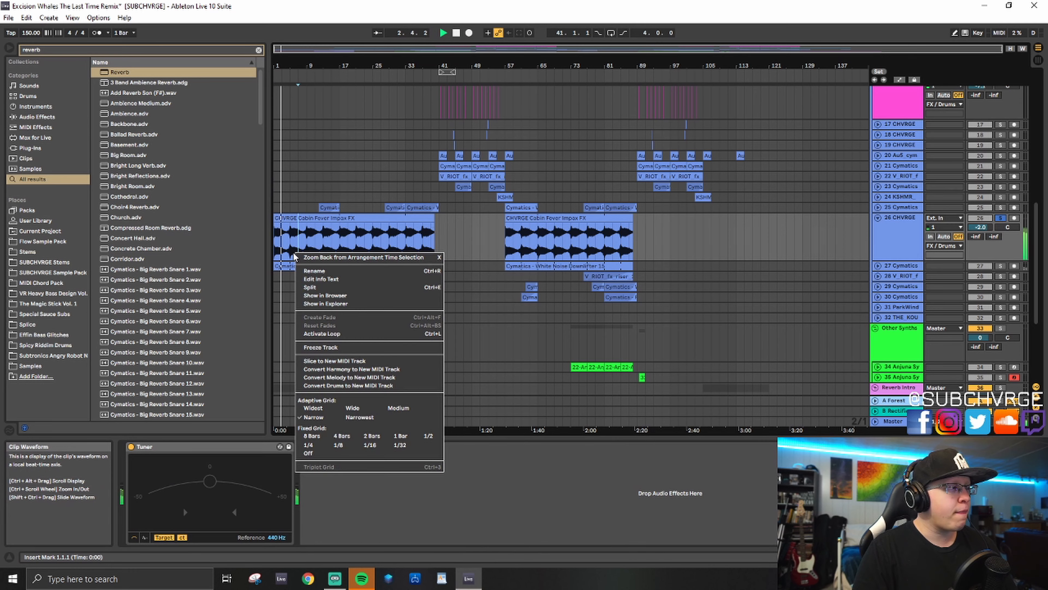
left_click(299, 220)
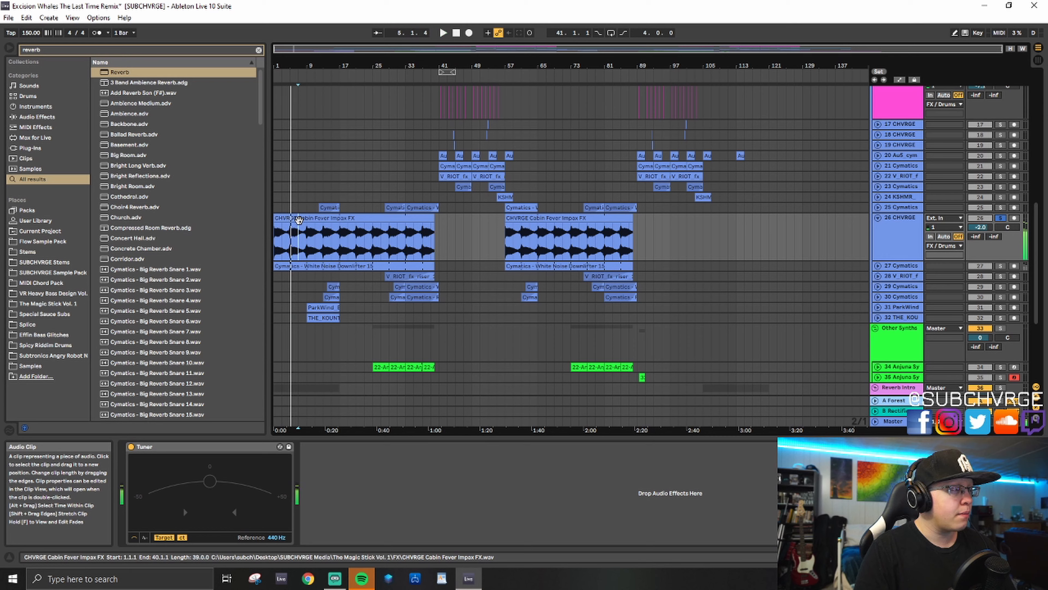
Step: Unfold and solo track 27 and play its White Noise Downlifter 15 clip from the start of the song
left_click(878, 265)
left_click(1000, 266)
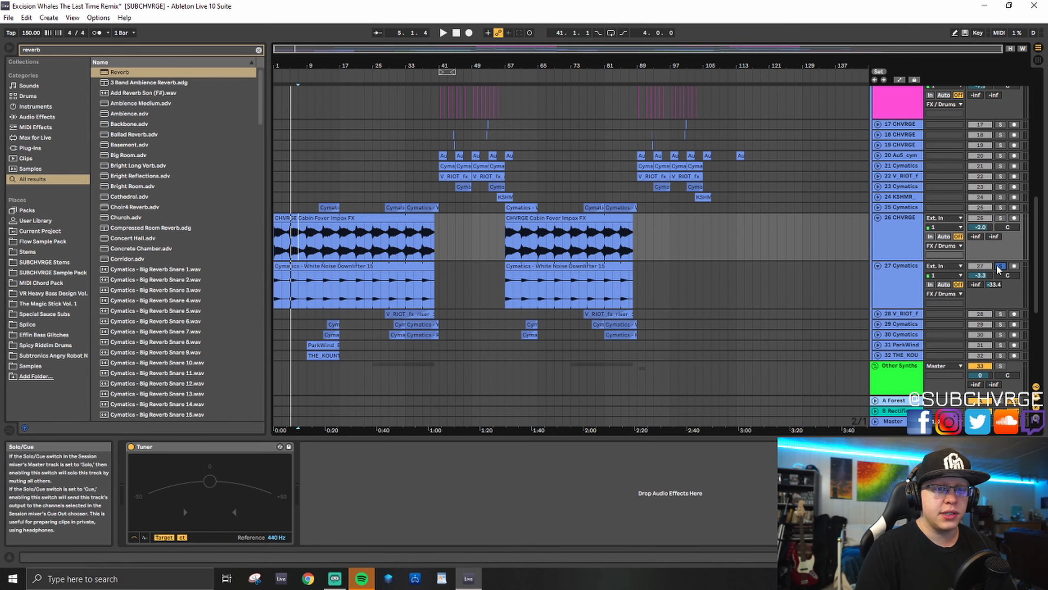
left_click(276, 294)
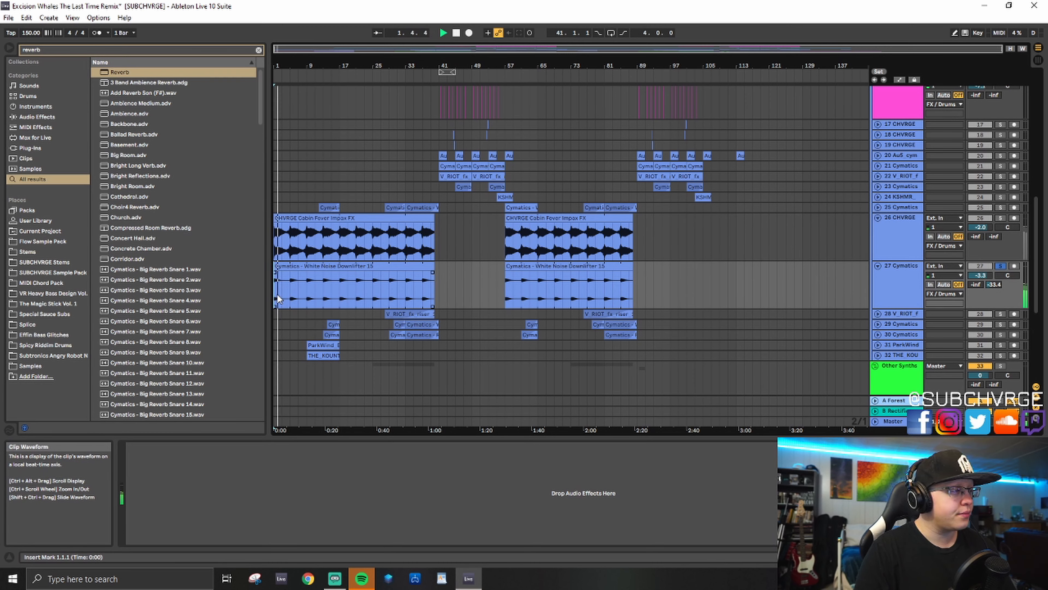
key("space")
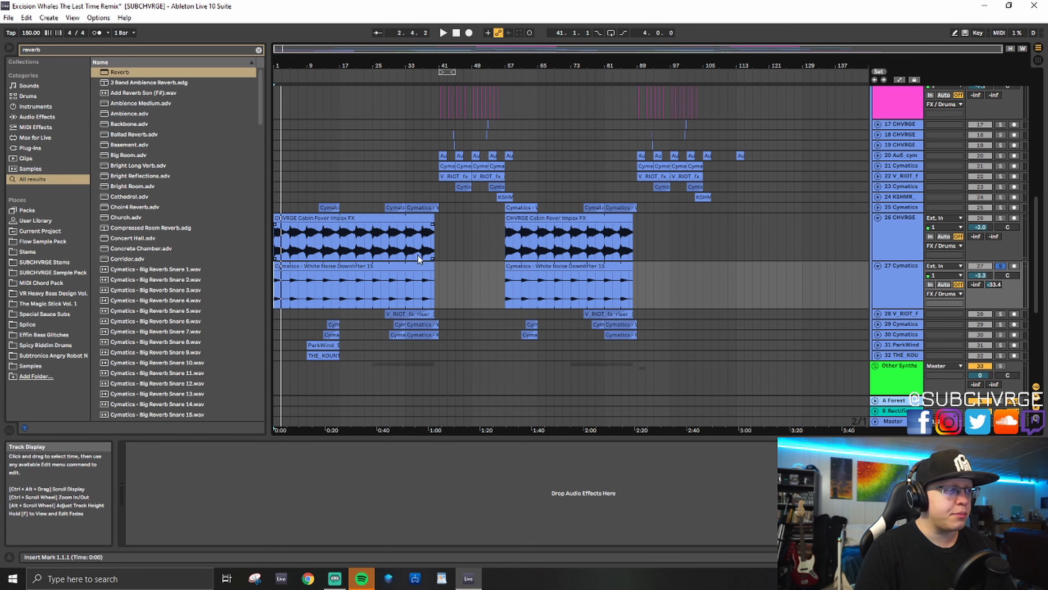
Step: Solo the FX / Drums group again and play its tracks together from the start of the song
scroll(997, 178, "up", 4)
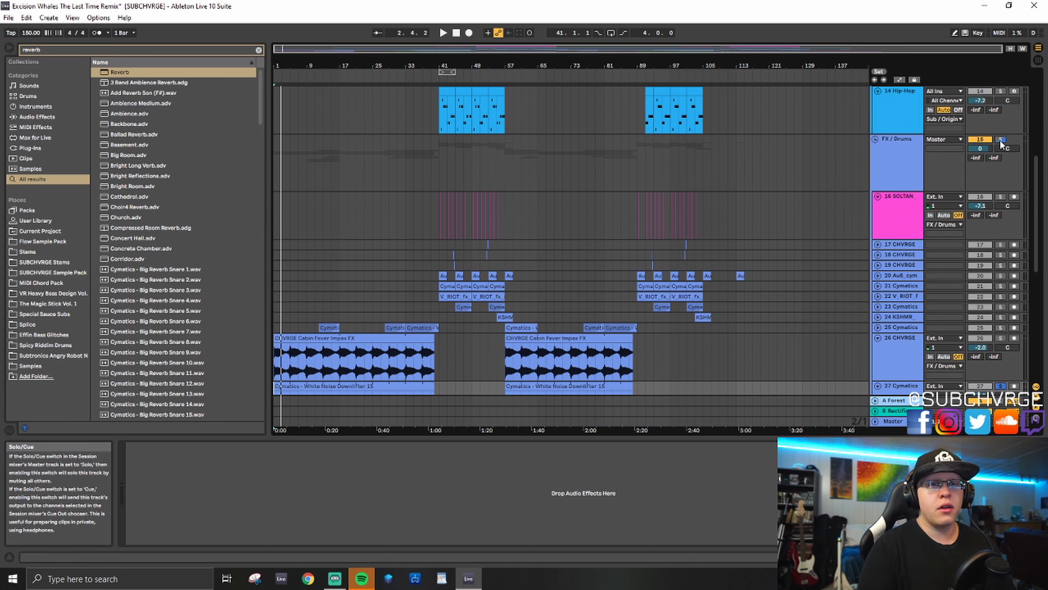
left_click(1000, 140)
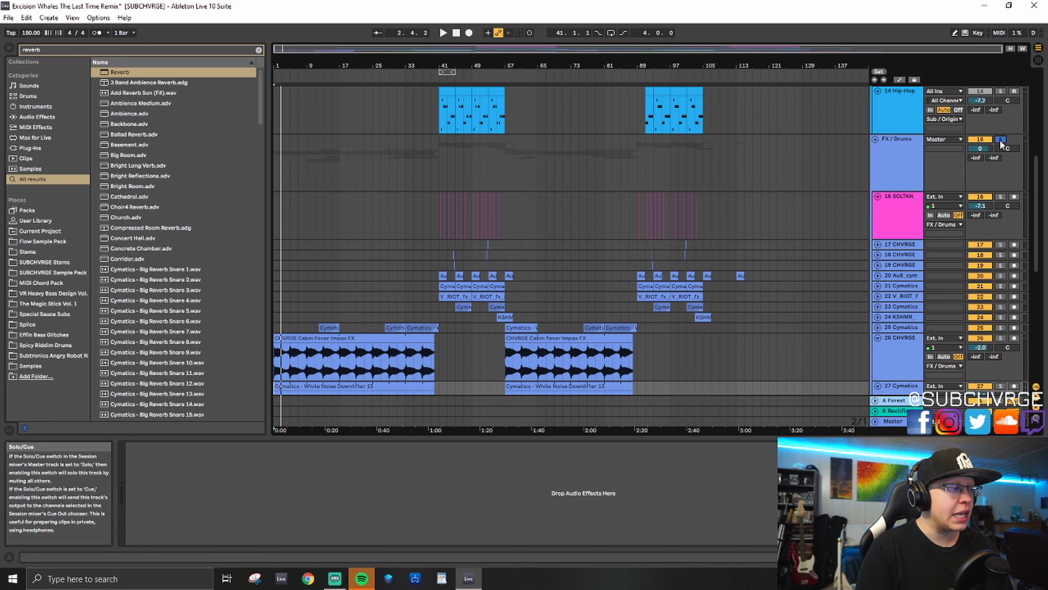
left_click(274, 223)
key("space")
scroll(276, 225, "down", 3)
scroll(276, 225, "down", 2)
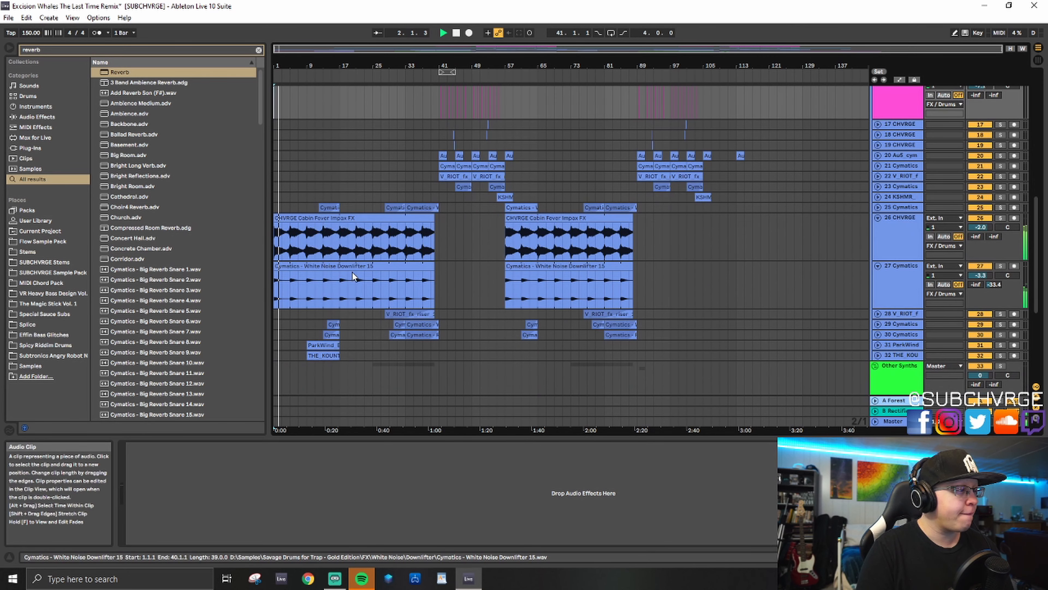
scroll(315, 299, "up", 4)
scroll(316, 299, "up", 3)
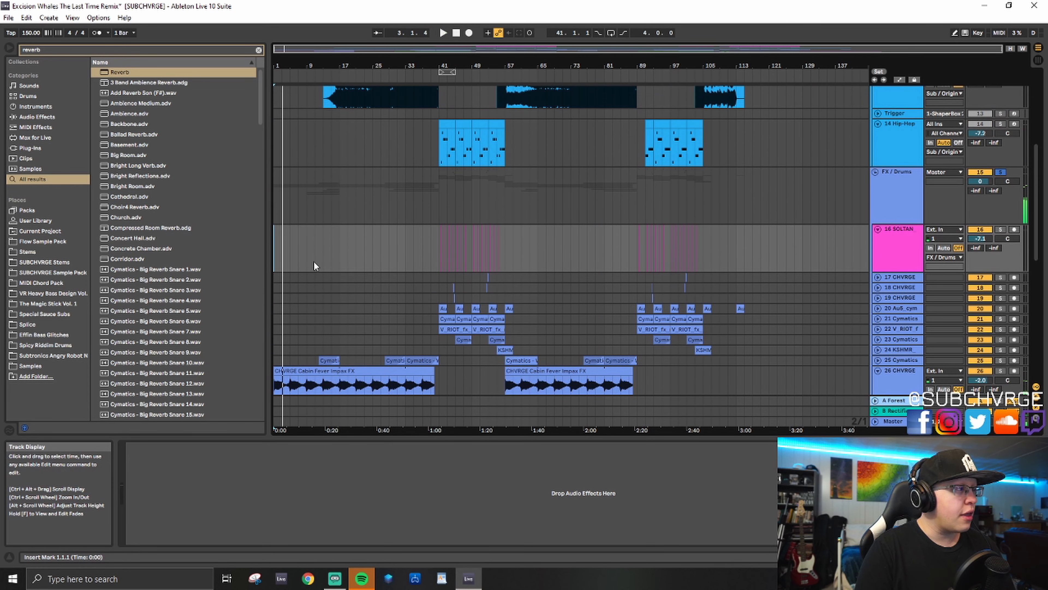
Step: Play the soloed FX / Drums group from bar 9 and unfold track 32 to show its drum loop waveform
left_click(306, 245)
key("space")
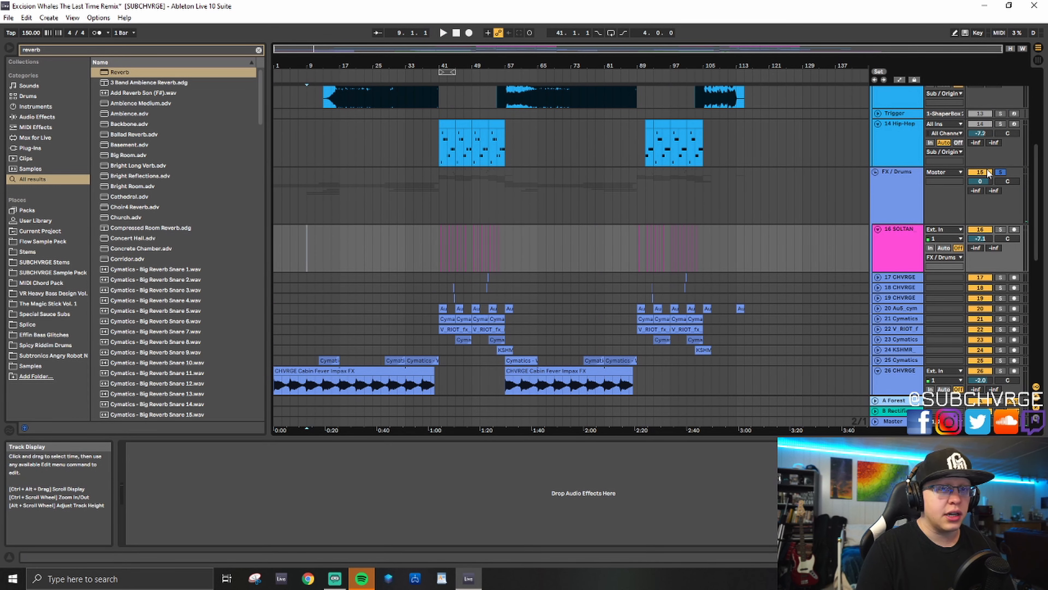
key("space")
scroll(496, 244, "down", 8)
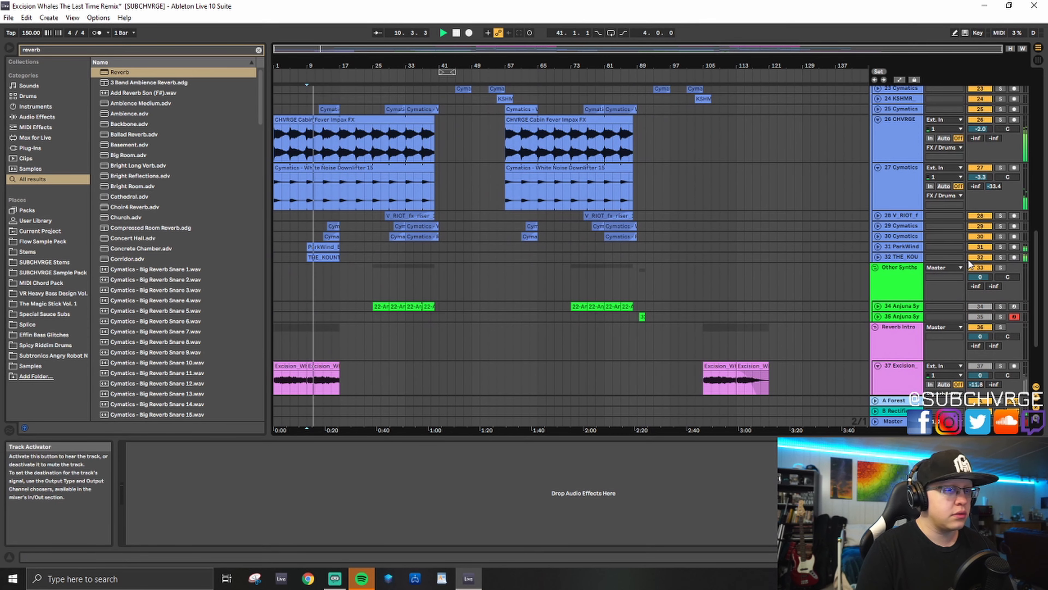
left_click(878, 256)
scroll(304, 263, "up", 5)
key("space")
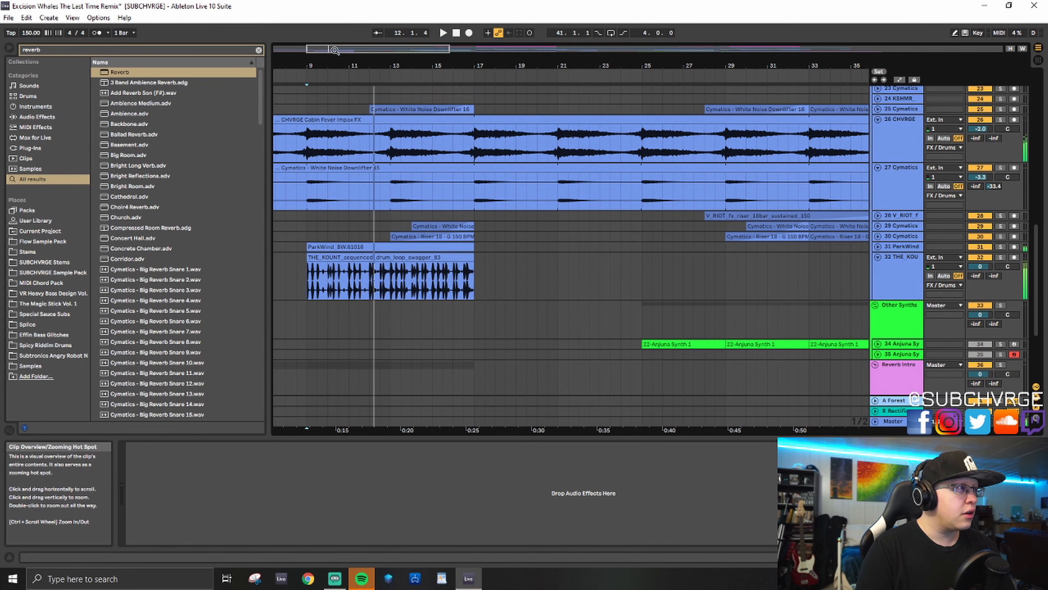
Step: Open the clip view of the drum loop on track 32 to inspect its sample settings, and reduce the view's height
left_click(332, 257)
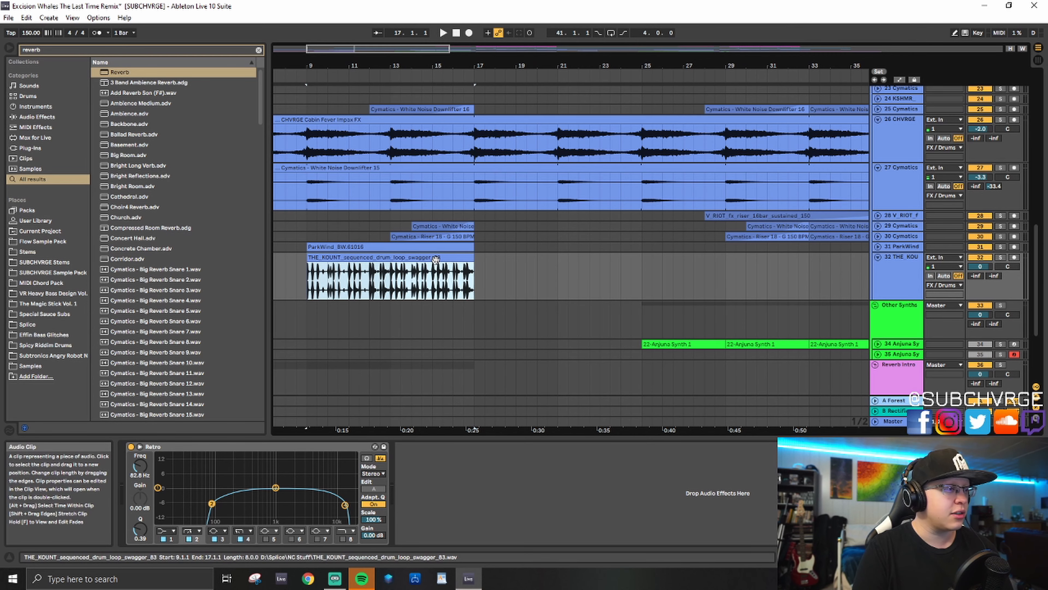
double_click(417, 257)
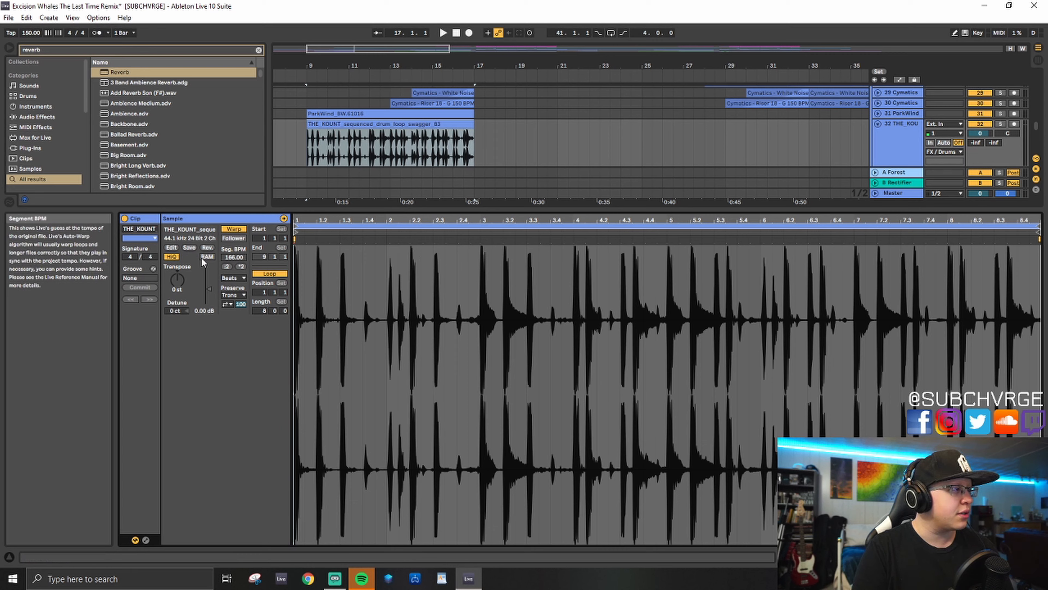
left_click(462, 157)
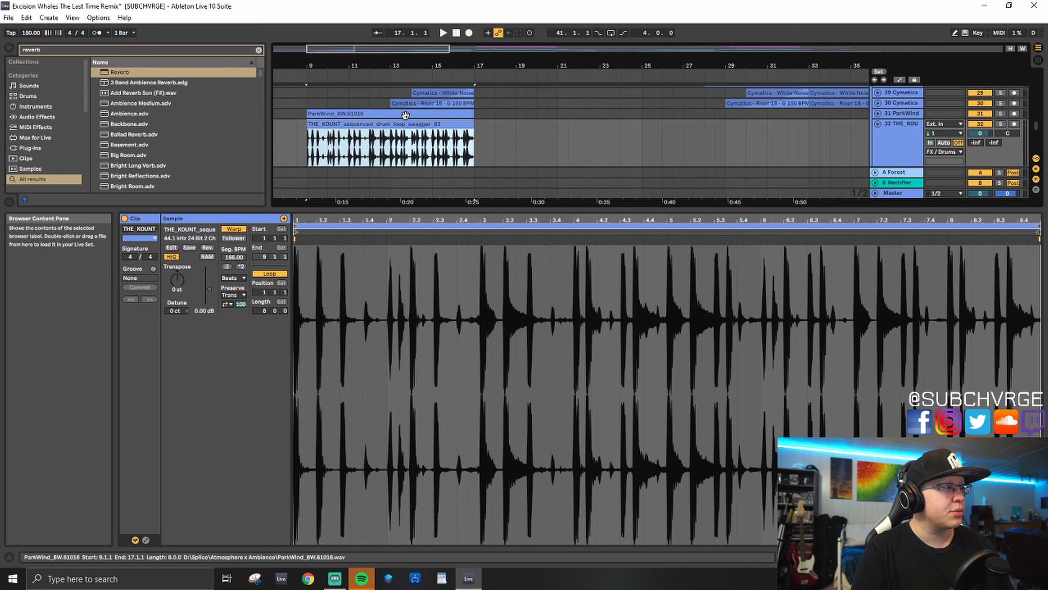
left_click_drag(407, 210, 421, 585)
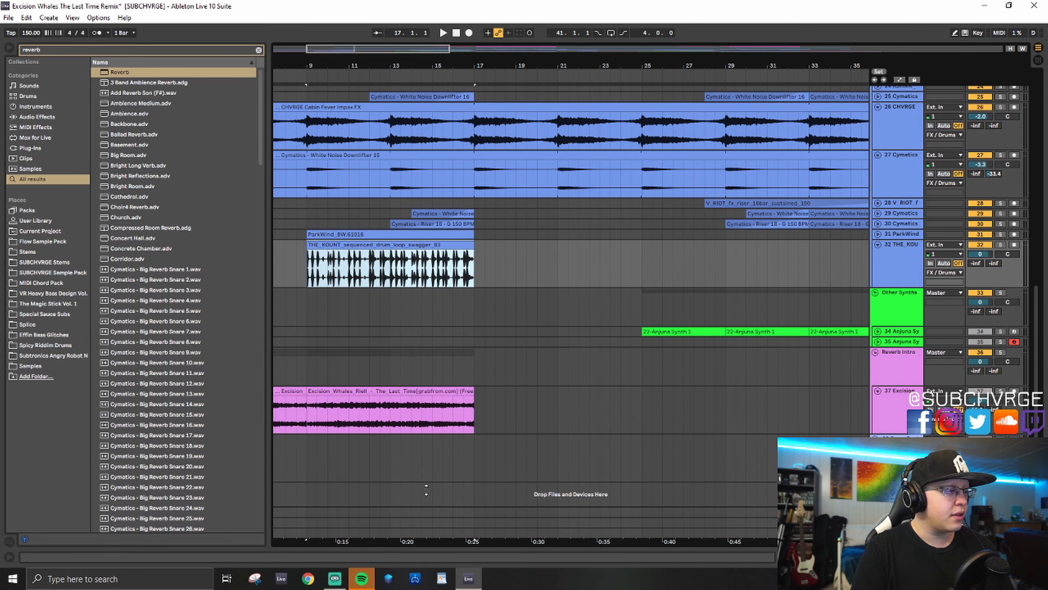
left_click_drag(426, 489, 433, 479)
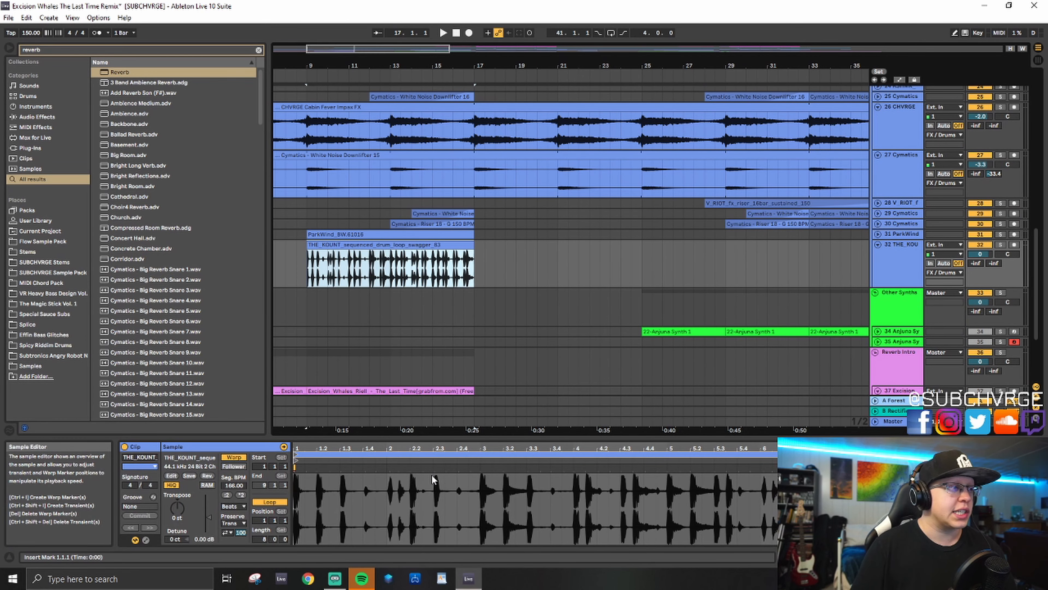
Step: Unfold and solo track 31 and play its ParkWind ambience clip from bar 9
left_click(877, 236)
left_click(1002, 234)
key("space")
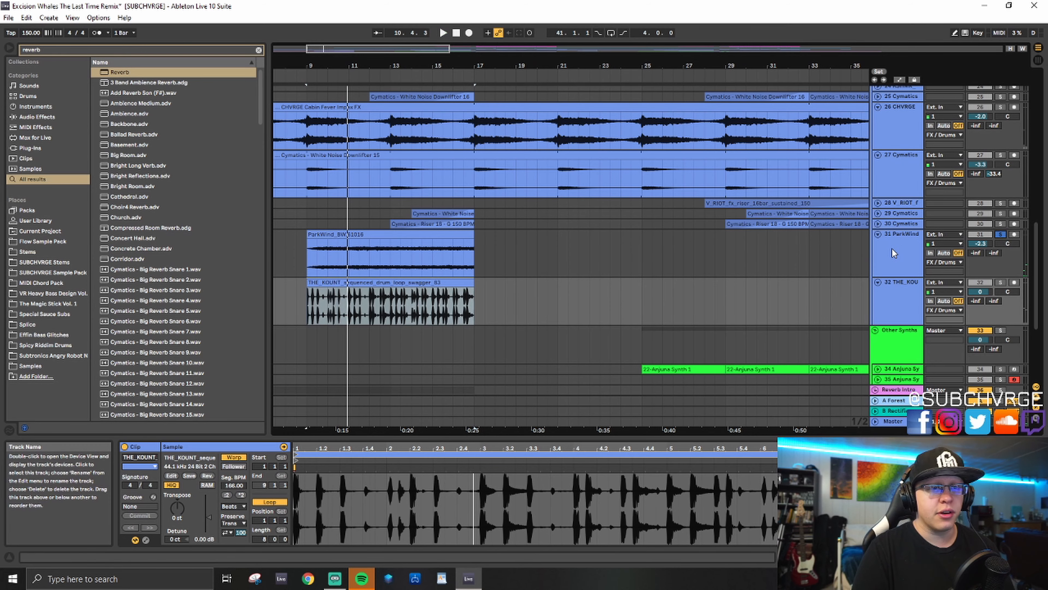
Step: Select all tracks, starting from the Sidechained group, and fold all the groups
scroll(602, 258, "down", 5)
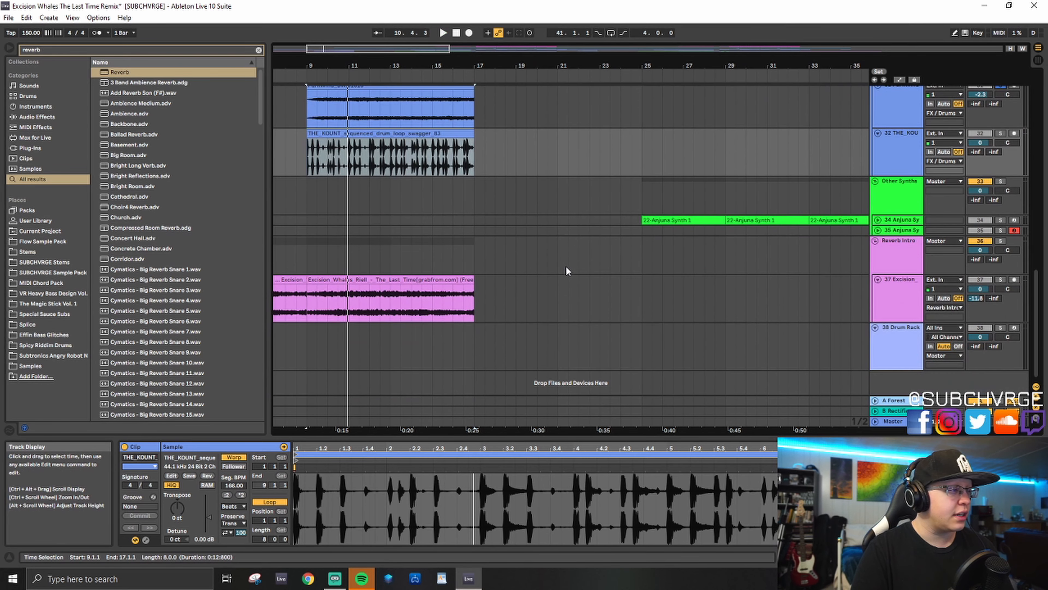
scroll(603, 266, "up", 6)
scroll(421, 198, "up", 10)
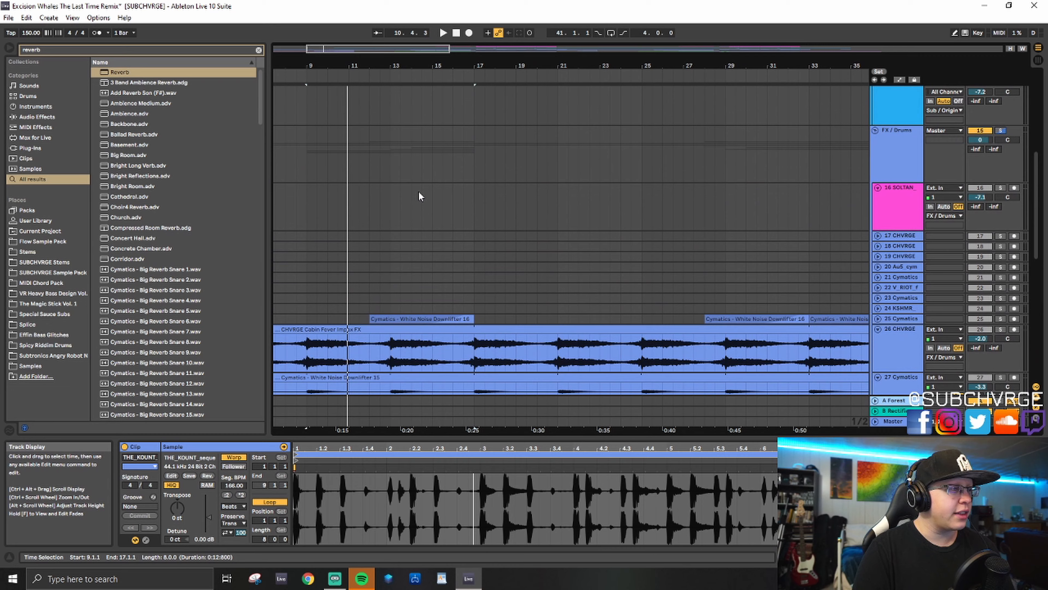
scroll(417, 184, "up", 2)
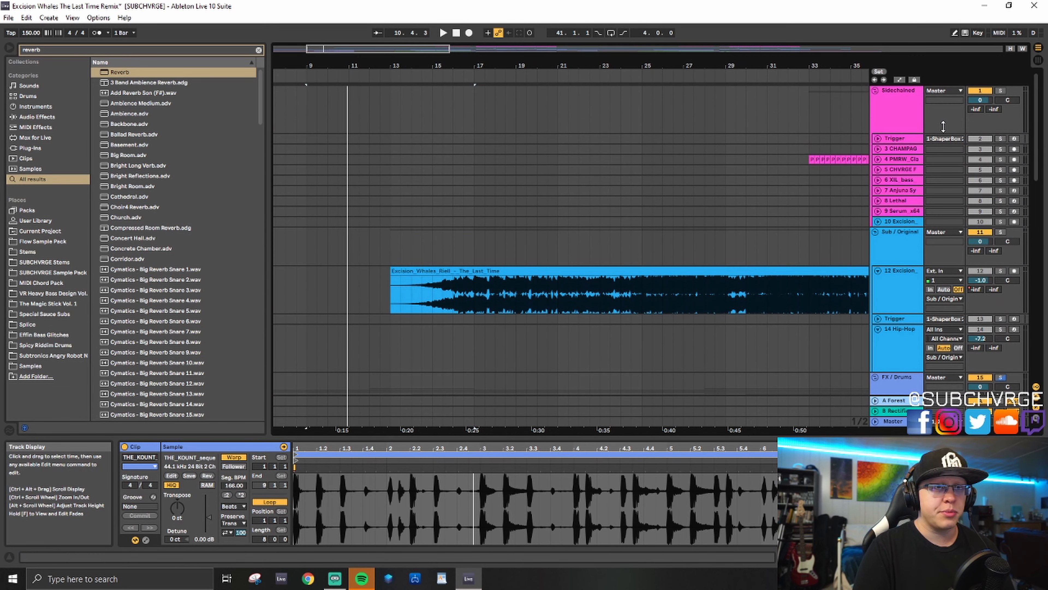
left_click(900, 106)
key("ctrl+a")
left_click(875, 92)
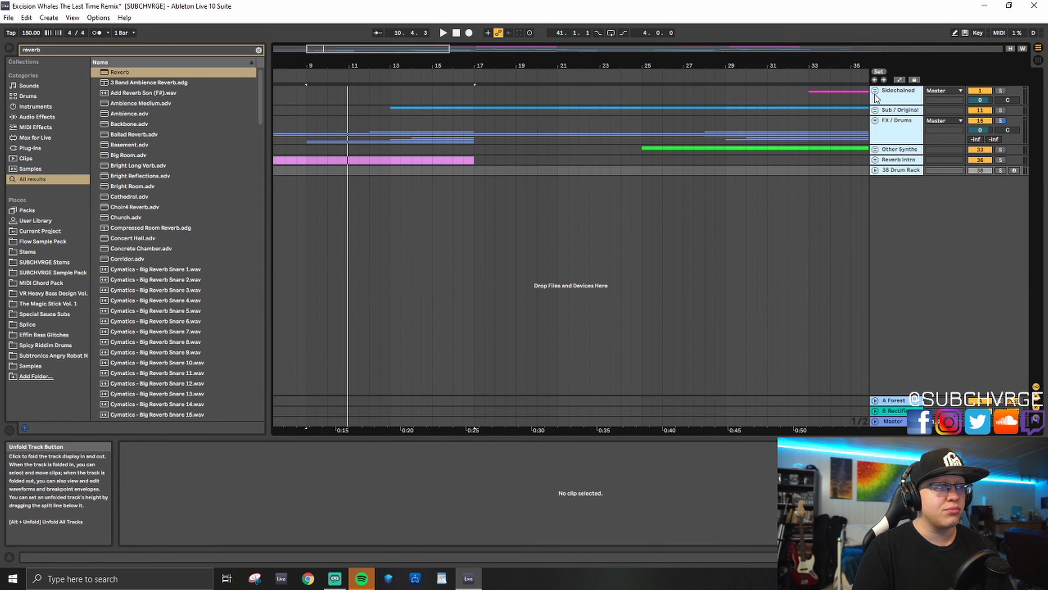
Step: Show the whole arrangement and play the soloed FX / Drums group from bar 15
double_click(395, 51)
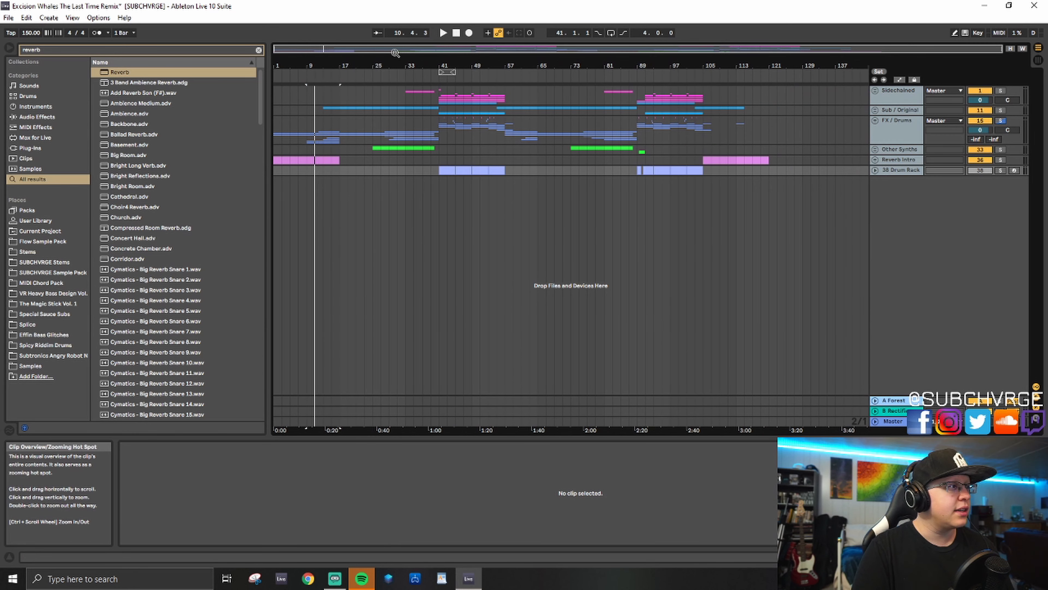
left_click(308, 124)
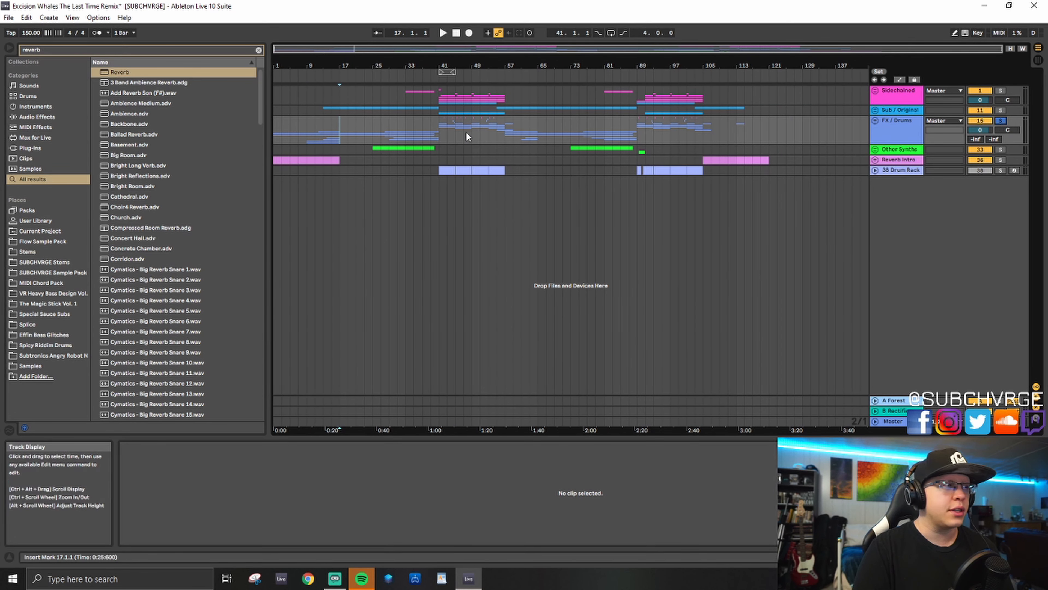
left_click(328, 124)
key("space")
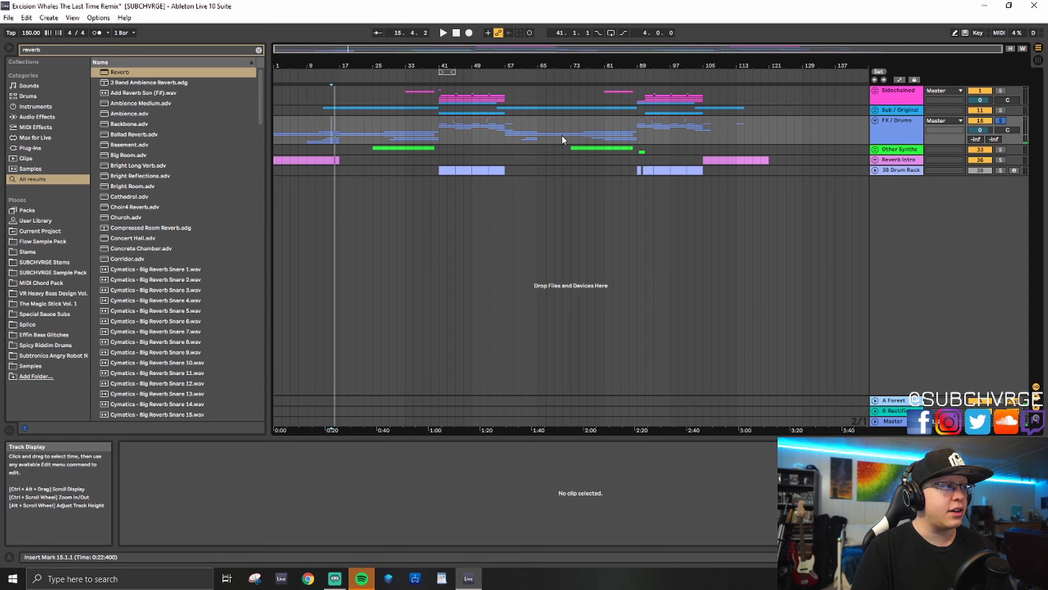
Step: Unfold the FX / Drums group and solo tracks 25, 29 and 30 in turn, auditioning their clips from bar 15
left_click(876, 121)
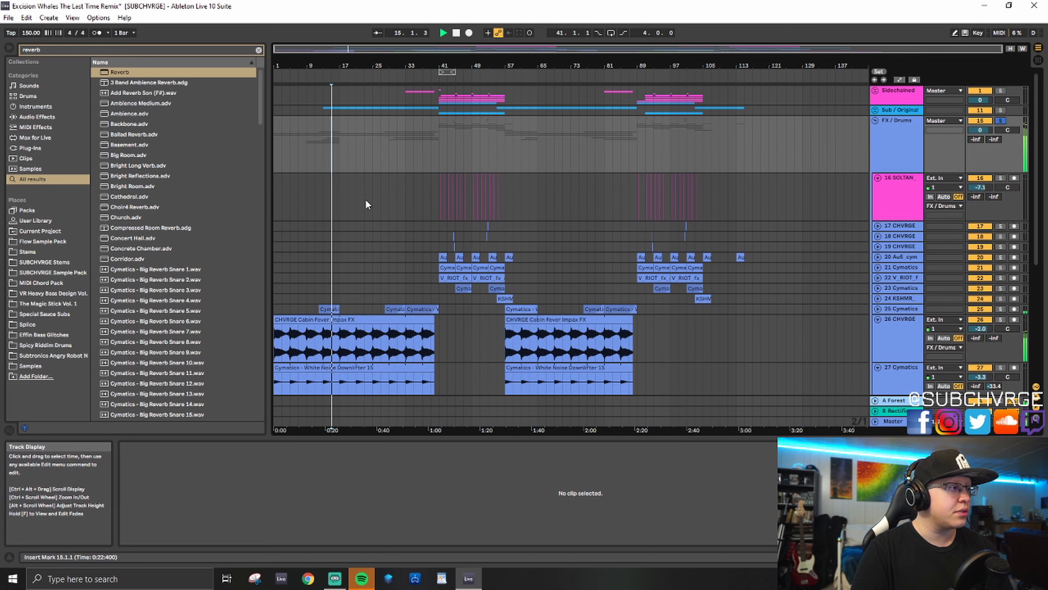
scroll(359, 223, "down", 3)
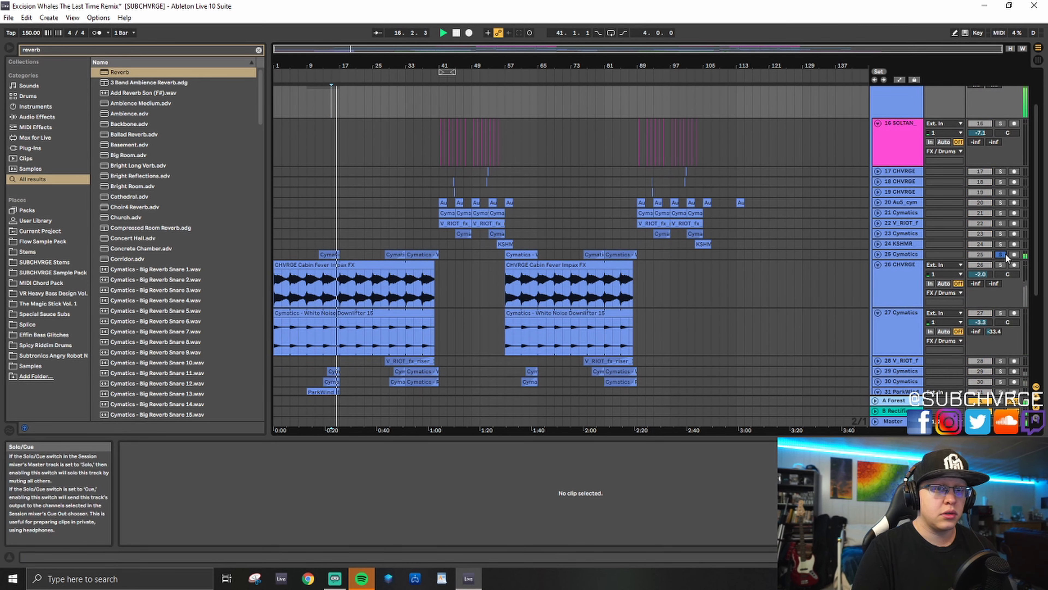
scroll(1005, 253, "down", 1)
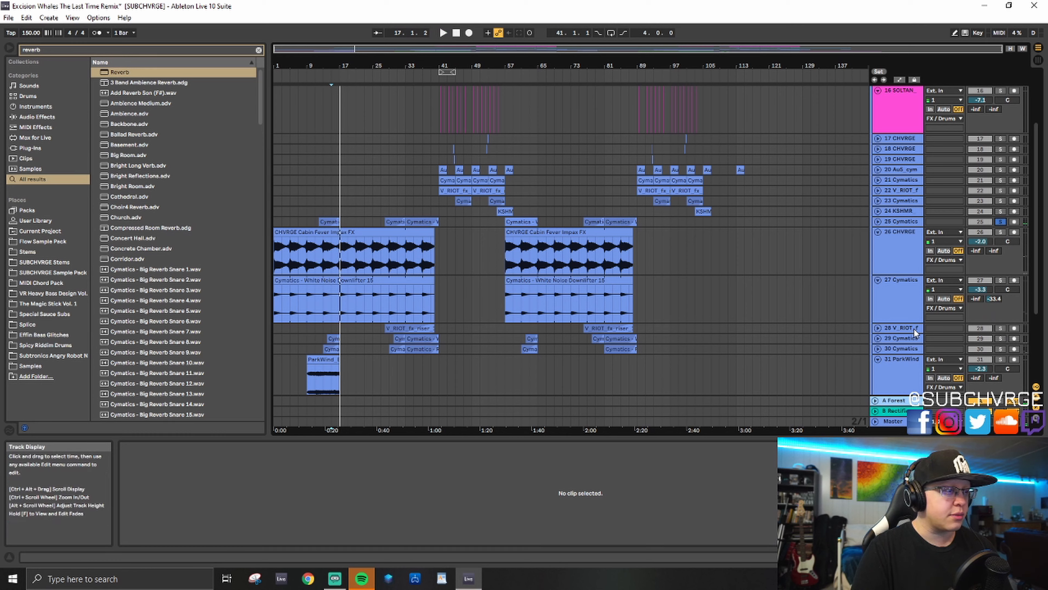
left_click(1000, 338)
key("space")
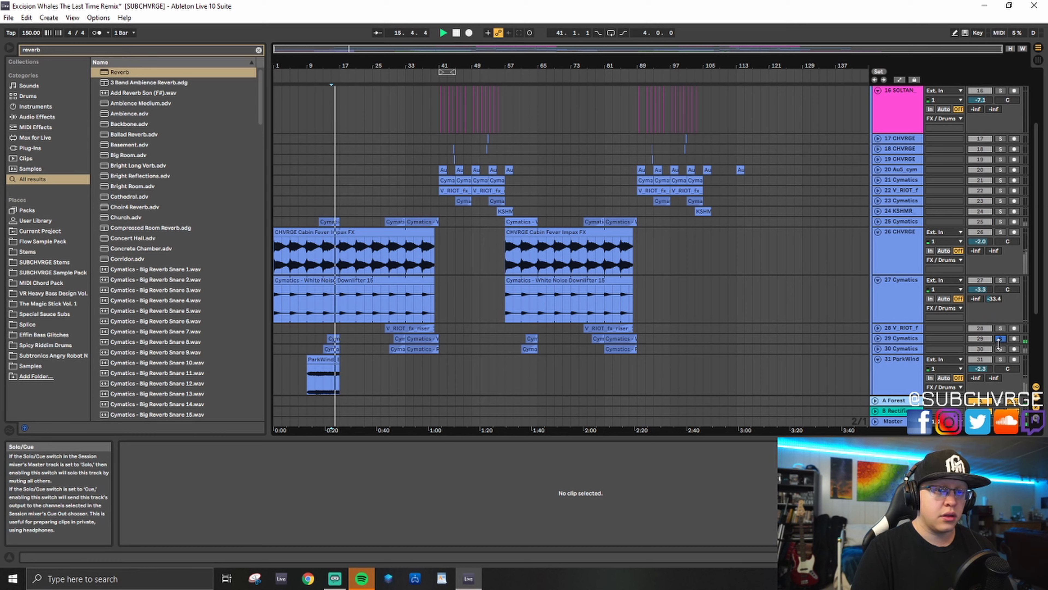
left_click(999, 348)
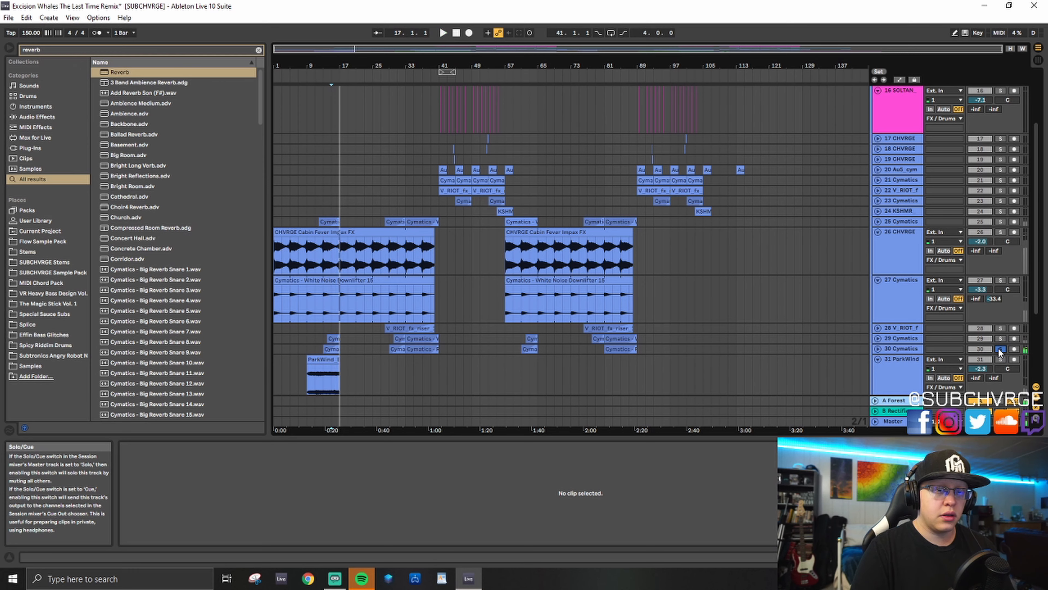
Step: Unfold track 30, play its Riser 18 clip from bar 14, open its clip view, and fold the track again
left_click(881, 348)
scroll(376, 356, "up", 10, "ctrl")
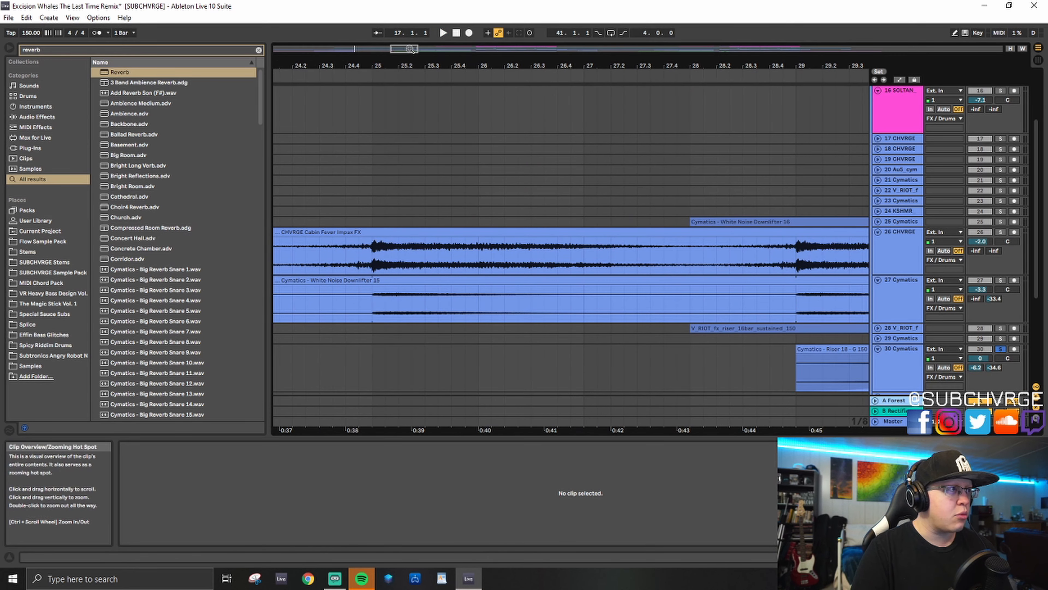
left_click_drag(409, 48, 363, 50)
left_click(563, 331)
key("space")
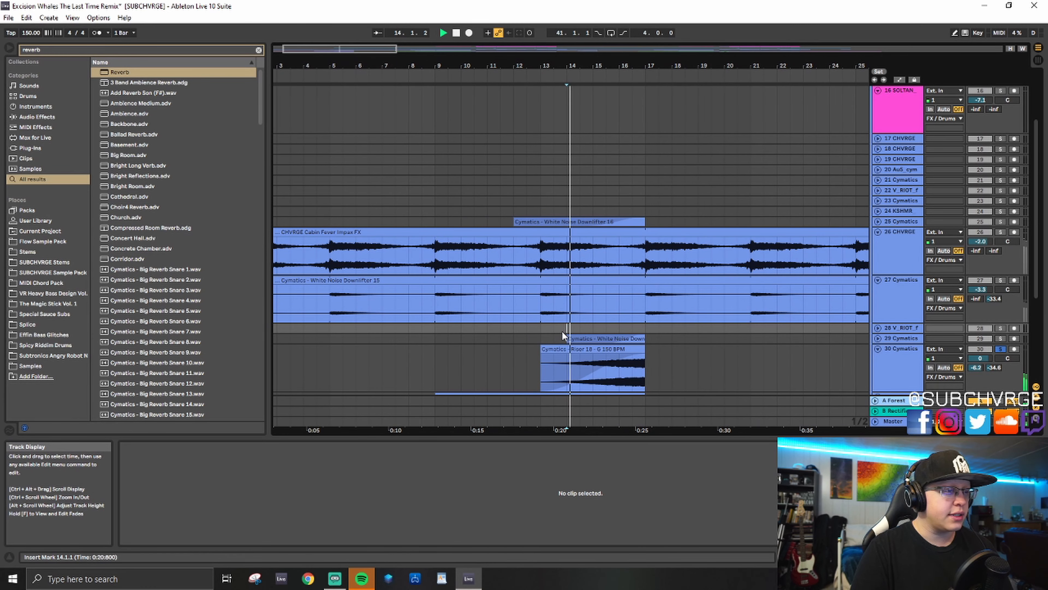
left_click(601, 350)
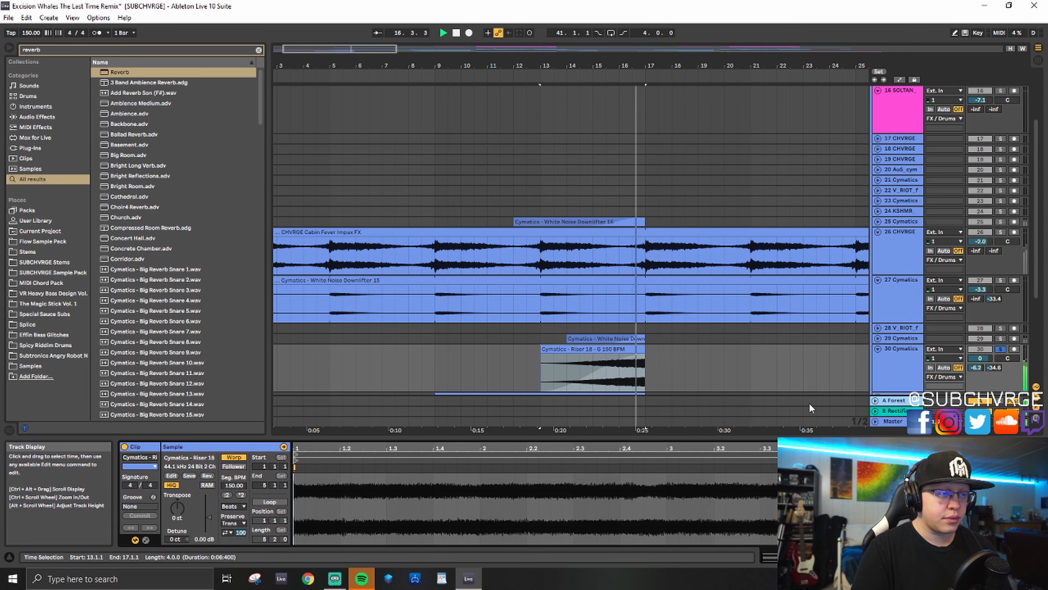
key("space")
left_click(877, 349)
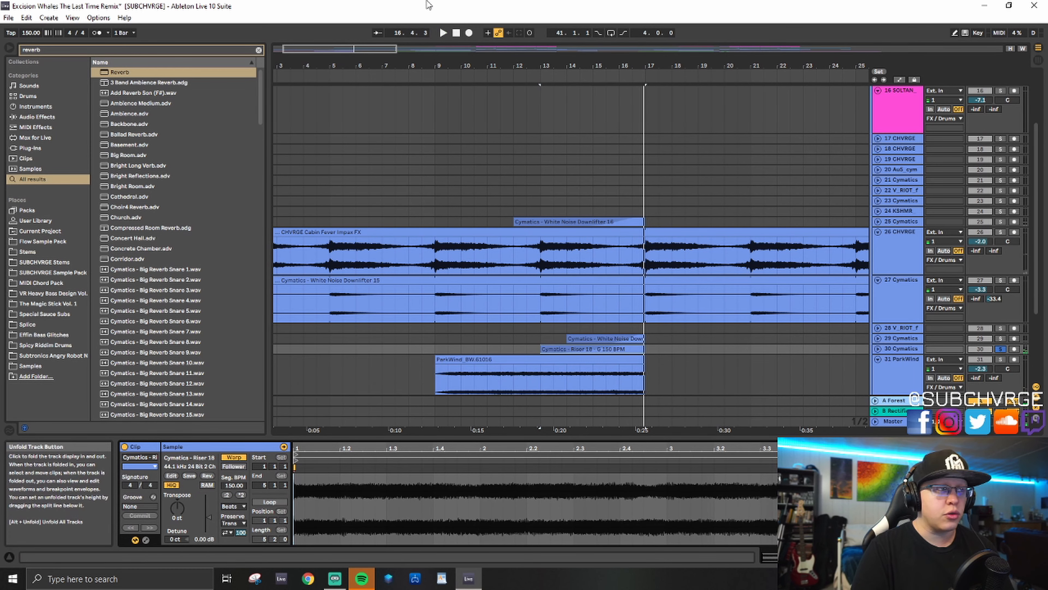
Step: Unfold the Sub / Original group and open the clip view of the first Excision clip on track 12
double_click(372, 50)
scroll(515, 374, "down", 3)
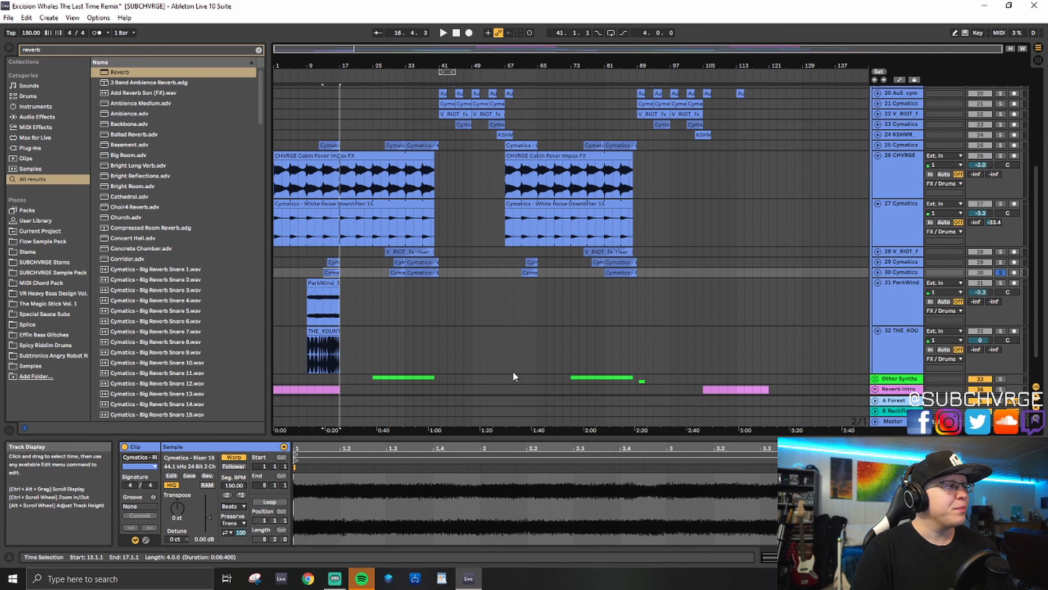
scroll(513, 373, "down", 2)
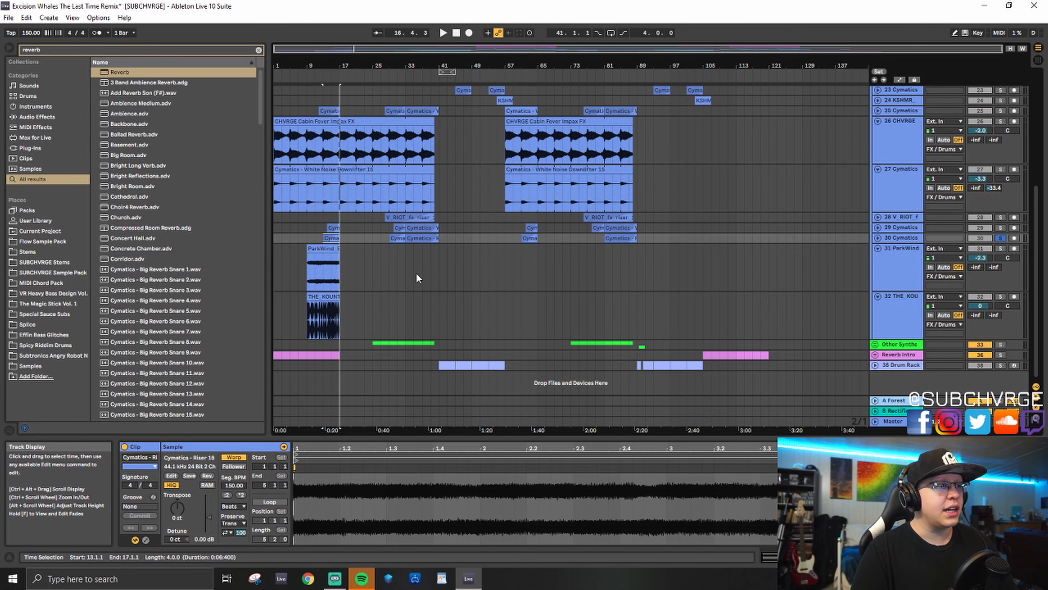
scroll(416, 273, "up", 10)
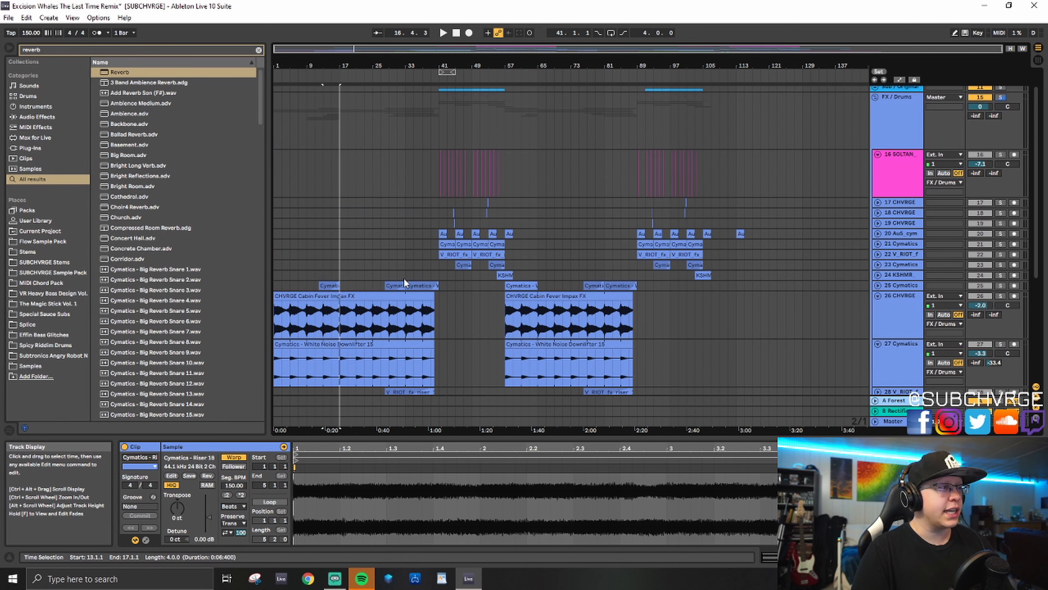
scroll(402, 274, "up", 2)
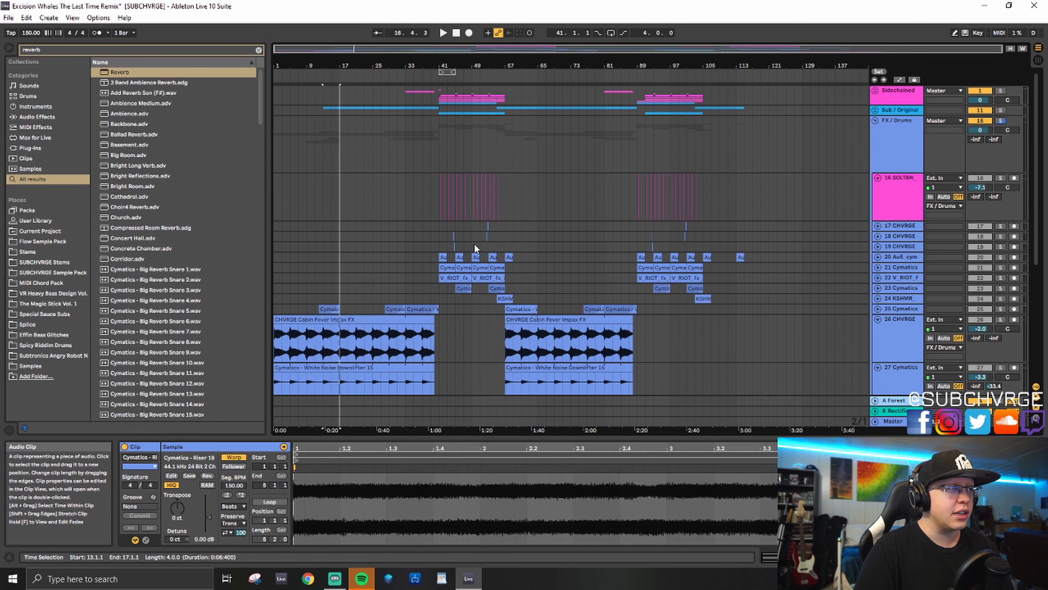
left_click(876, 110)
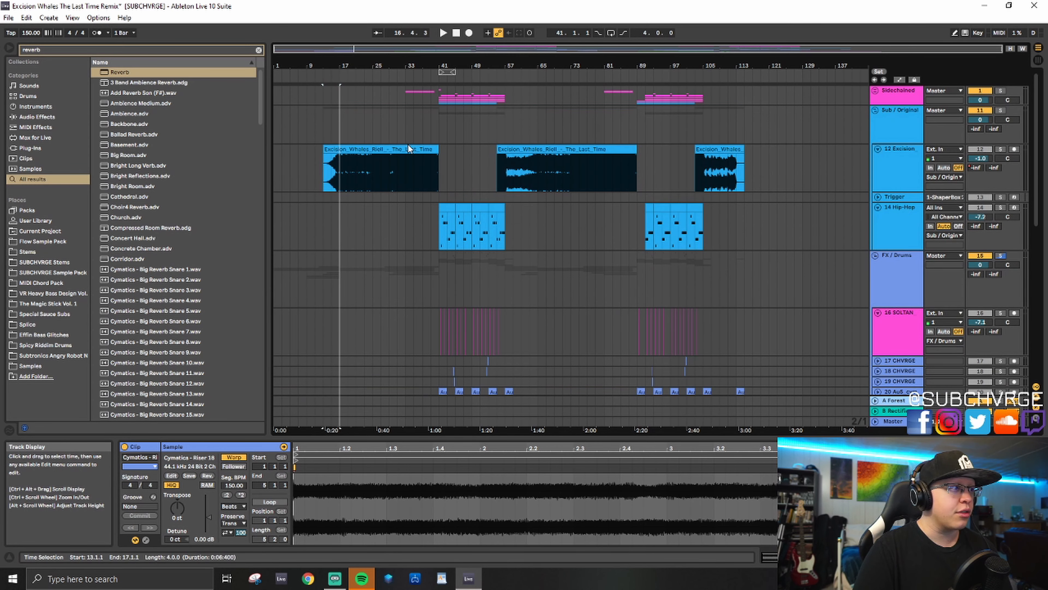
left_click(388, 149)
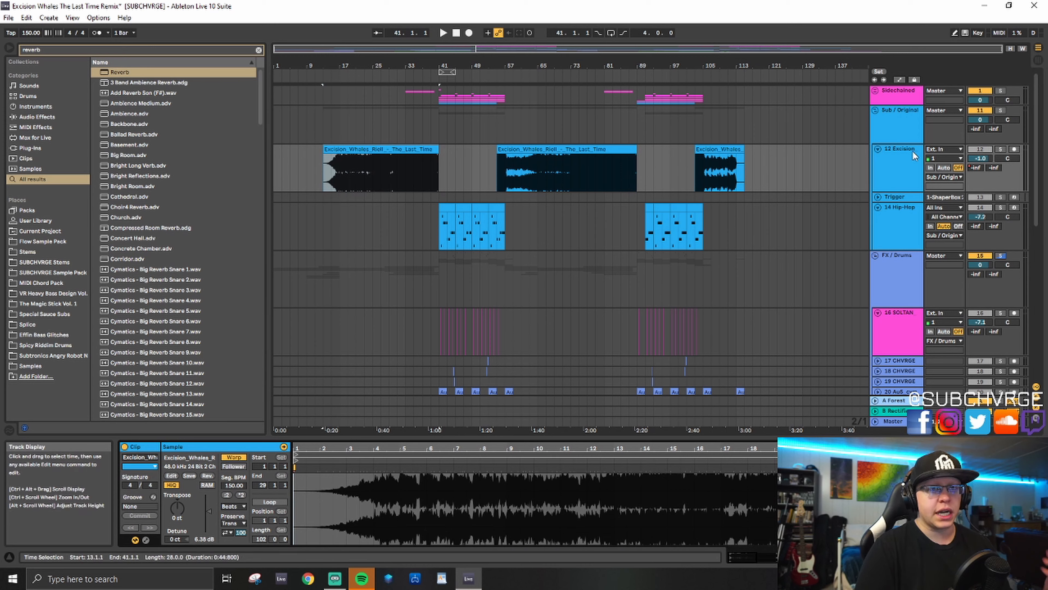
double_click(898, 170)
double_click(381, 147)
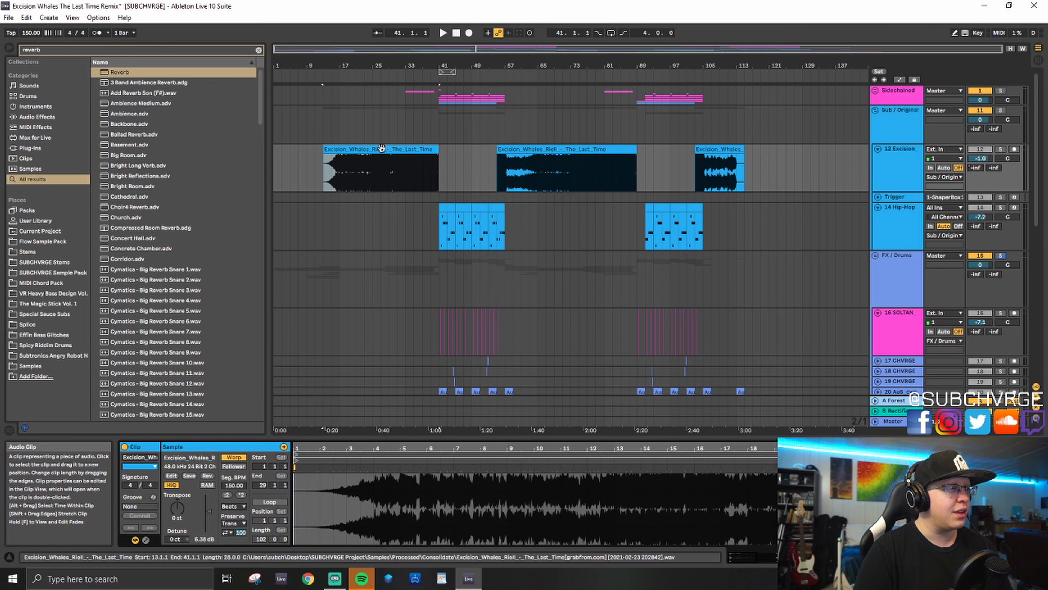
Step: Solo track 12 and place the insert marker at bar 21 inside its first clip
left_click(374, 139)
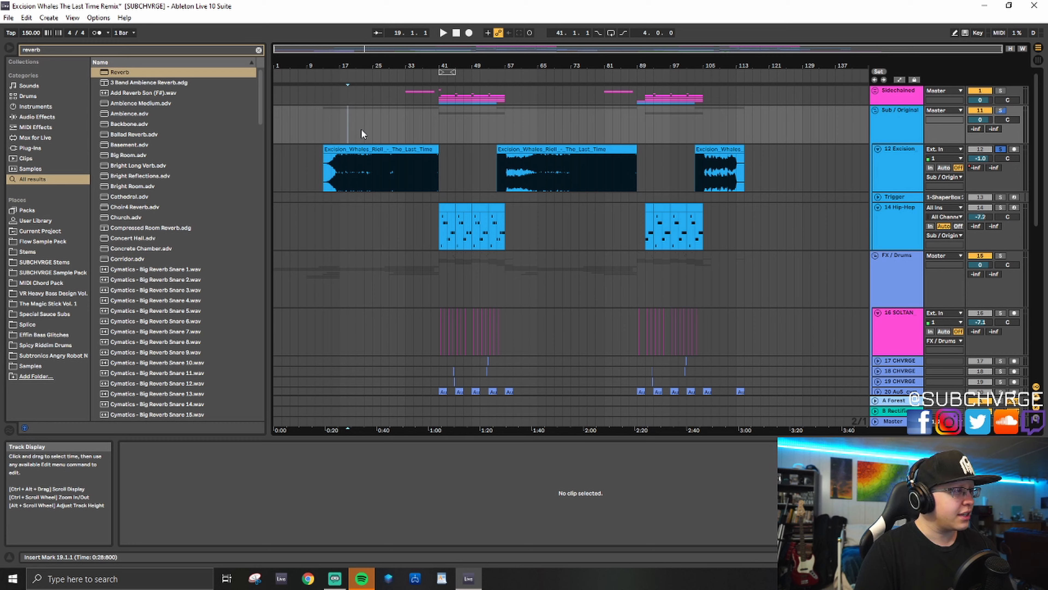
left_click(355, 171)
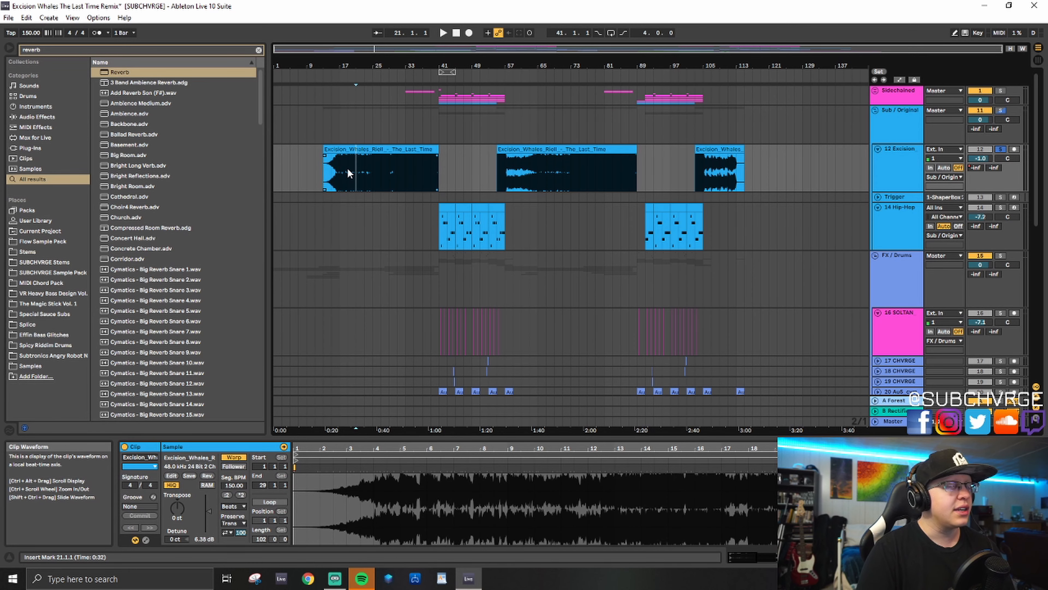
Step: Turn off the solo on track 12 and play the full mix from bar 17, reviewing the layered tracks
scroll(451, 288, "down", 5)
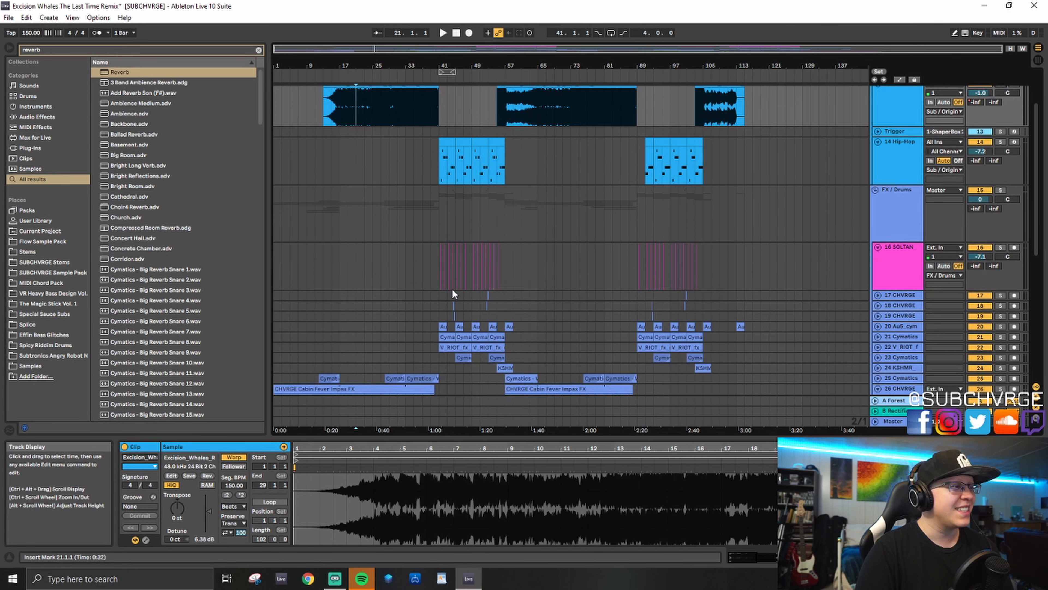
left_click(341, 178)
scroll(346, 295, "up", 5)
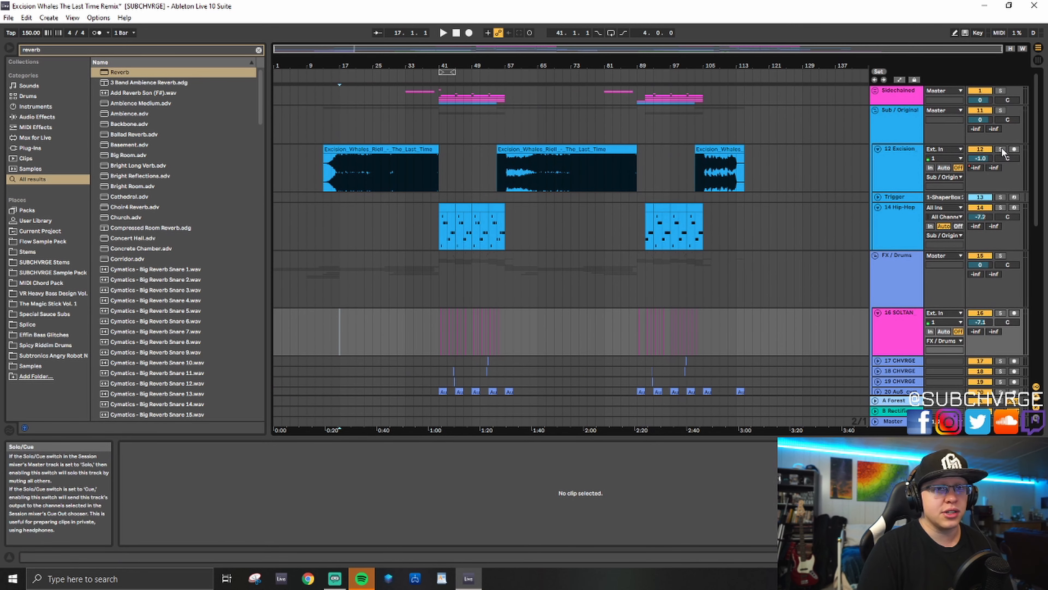
key("space")
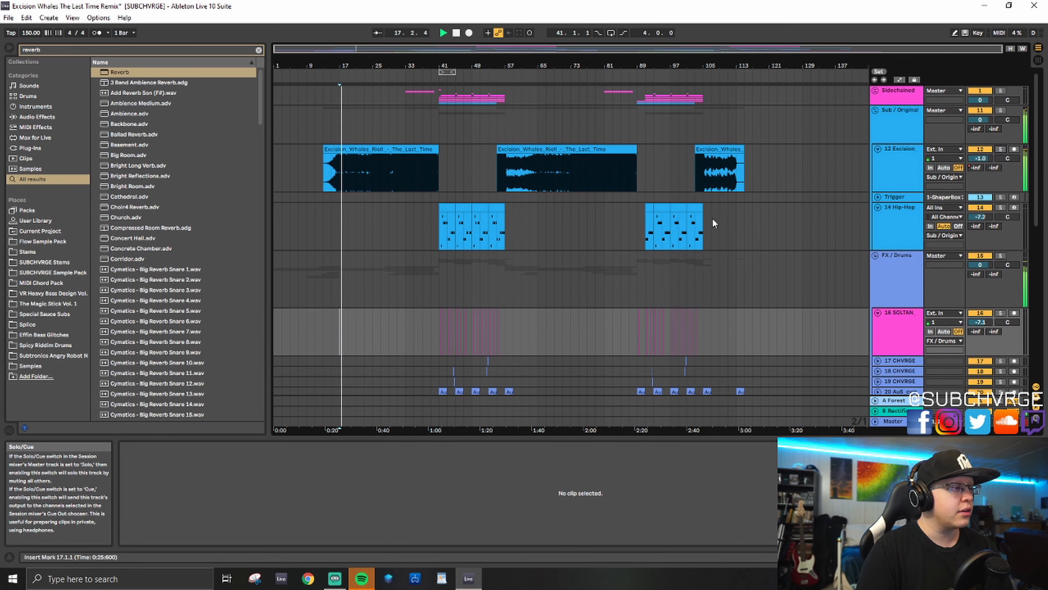
scroll(494, 269, "down", 10)
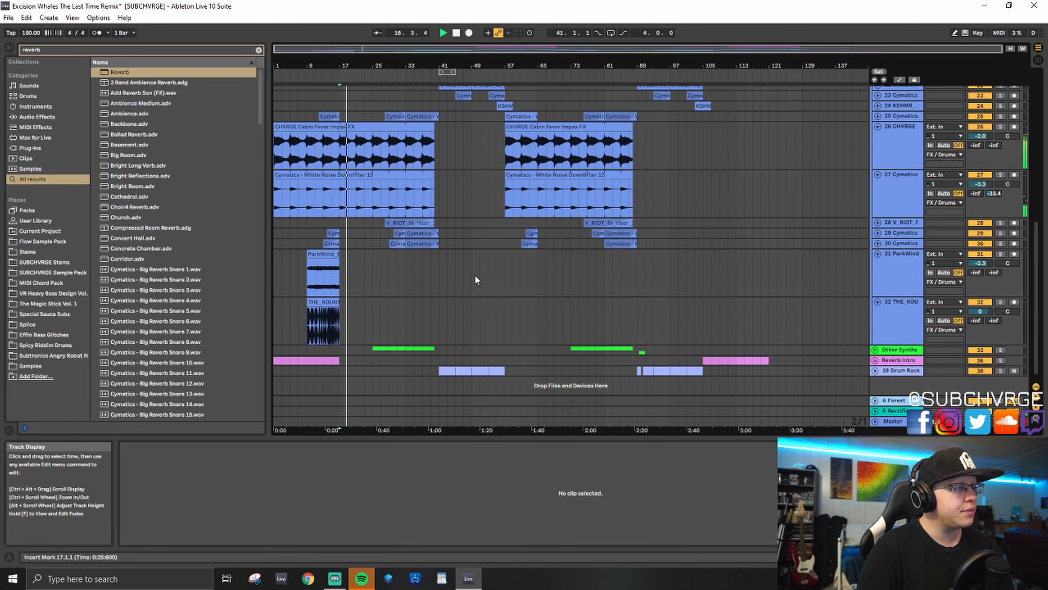
scroll(459, 330, "up", 10)
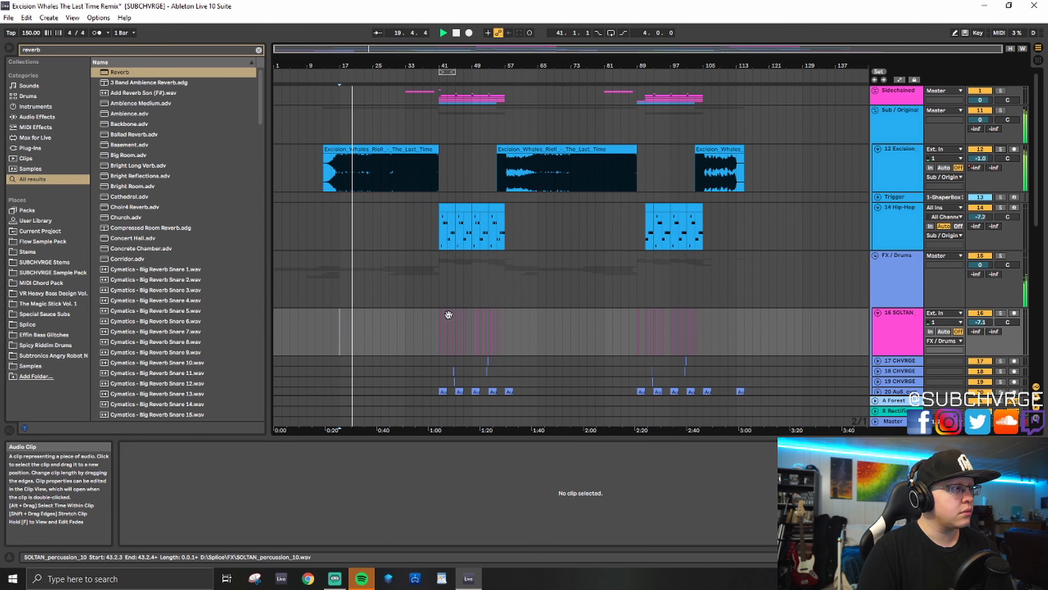
scroll(449, 315, "down", 10)
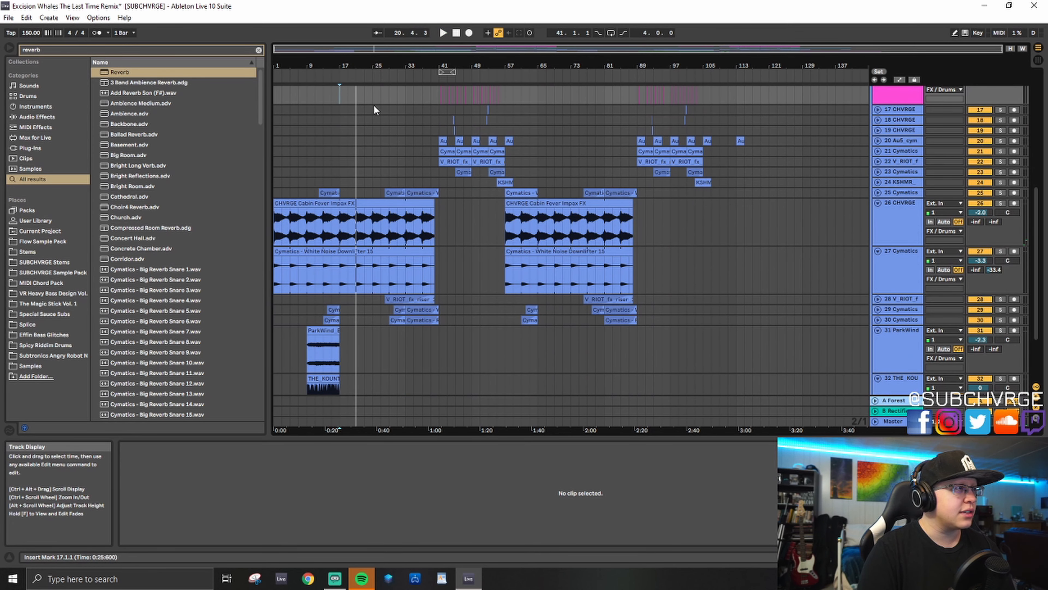
Step: Unfold the Other Synths group and track 34, and select bar 25 at the start of its first MIDI clip
scroll(374, 109, "down", 5)
left_click(374, 307)
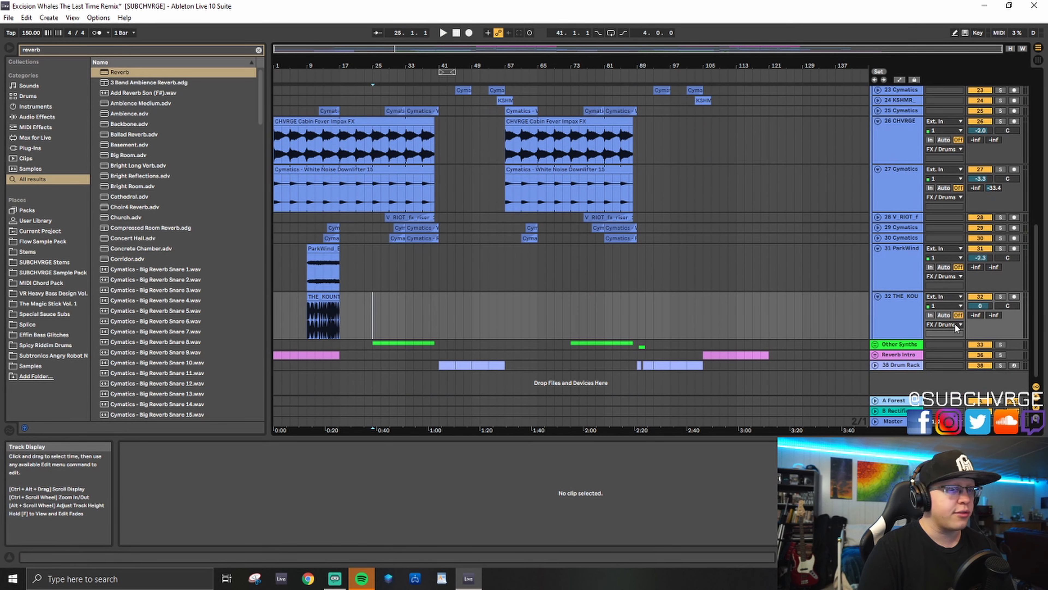
left_click(876, 344)
scroll(438, 294, "down", 3)
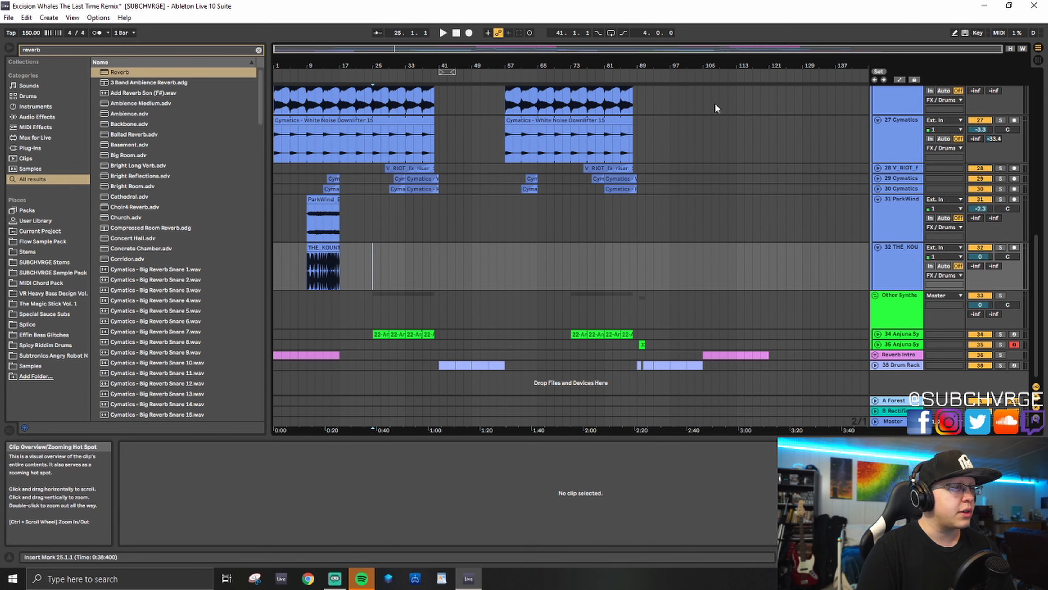
left_click(877, 333)
scroll(449, 285, "down", 2)
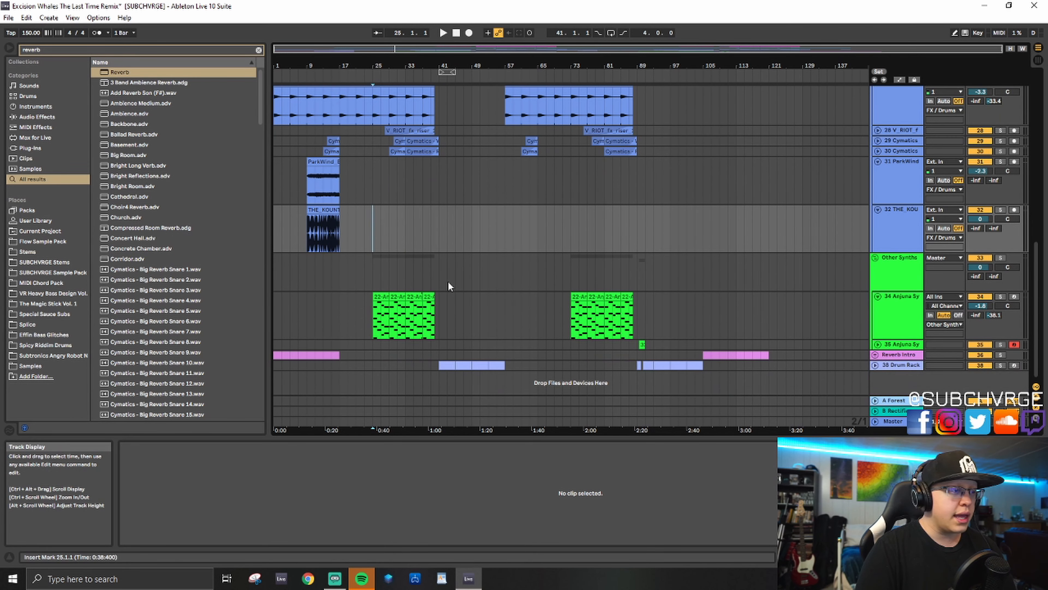
left_click(379, 316)
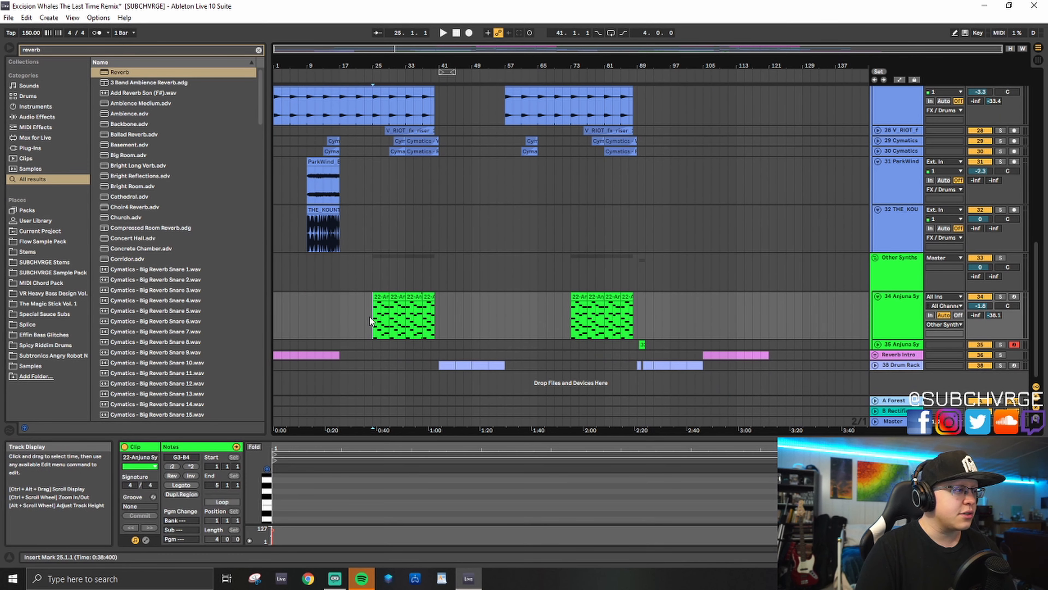
Step: Show the devices of track 34, solo it and play it from bar 25, and select its Arpeggiator
left_click(897, 319)
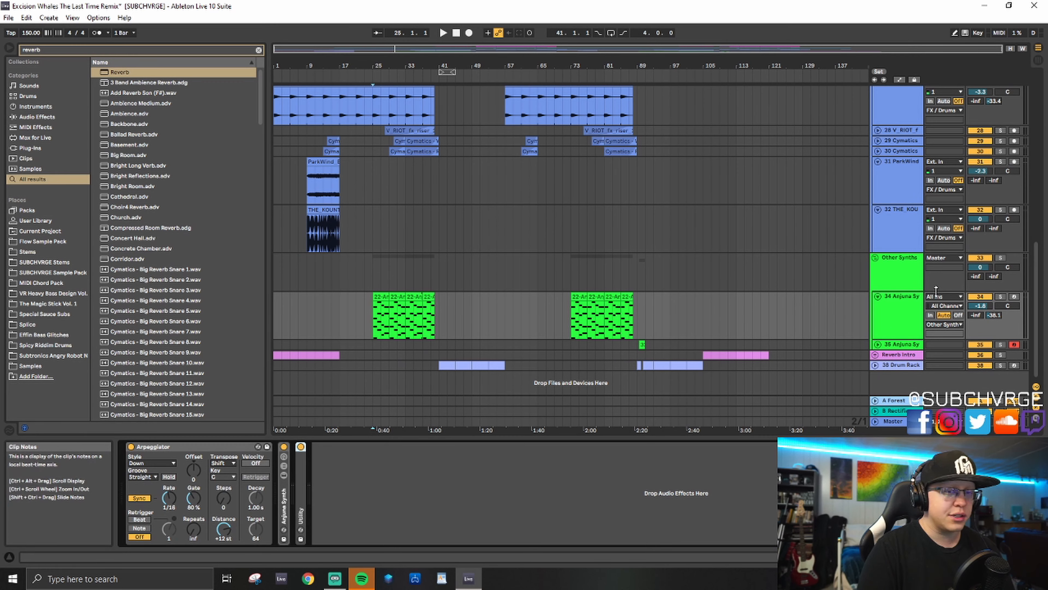
left_click(1001, 297)
key("space")
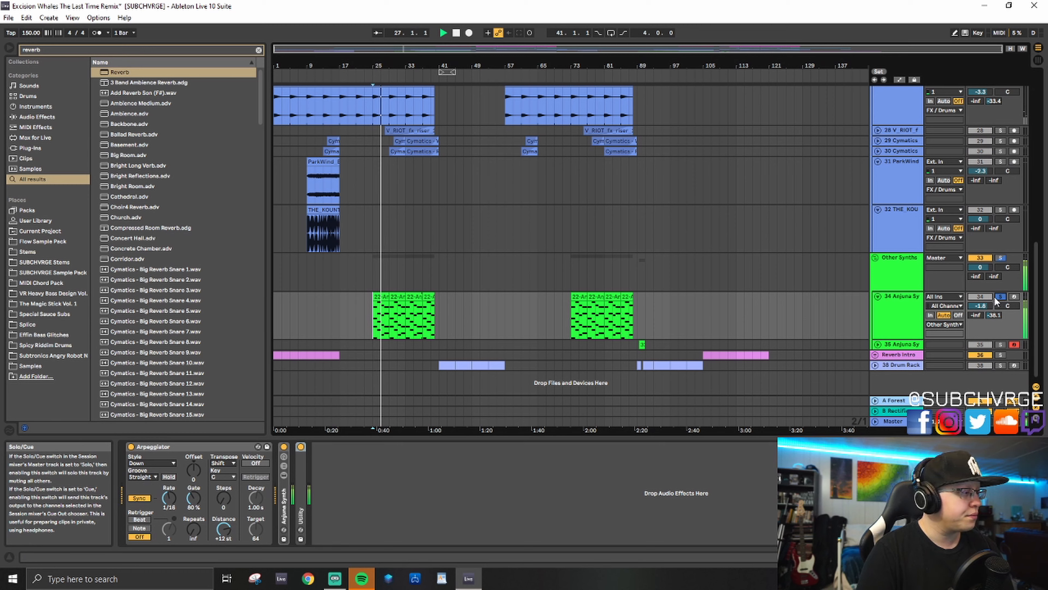
left_click(156, 447)
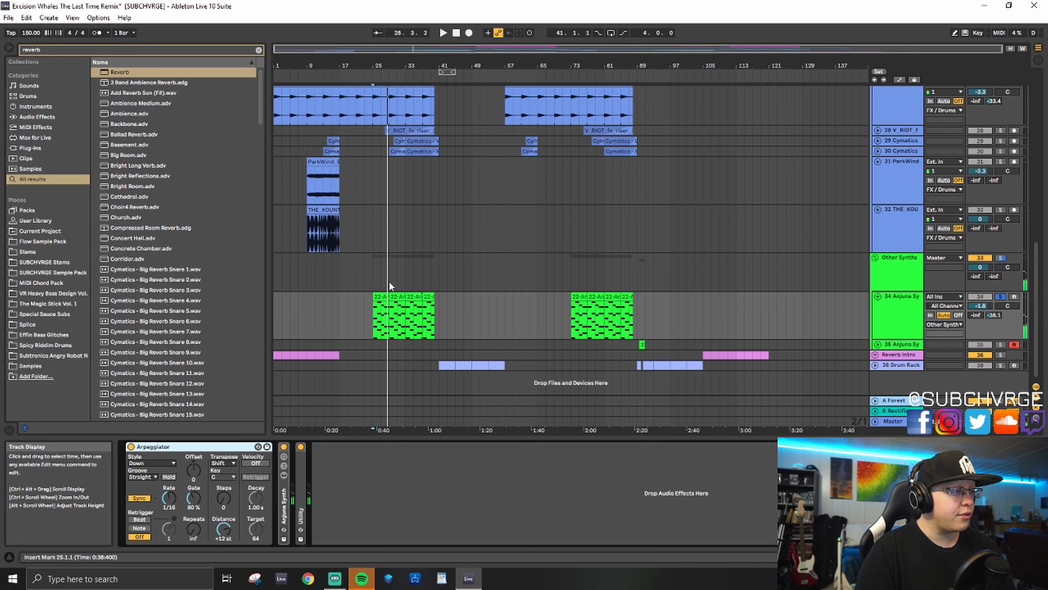
key("space")
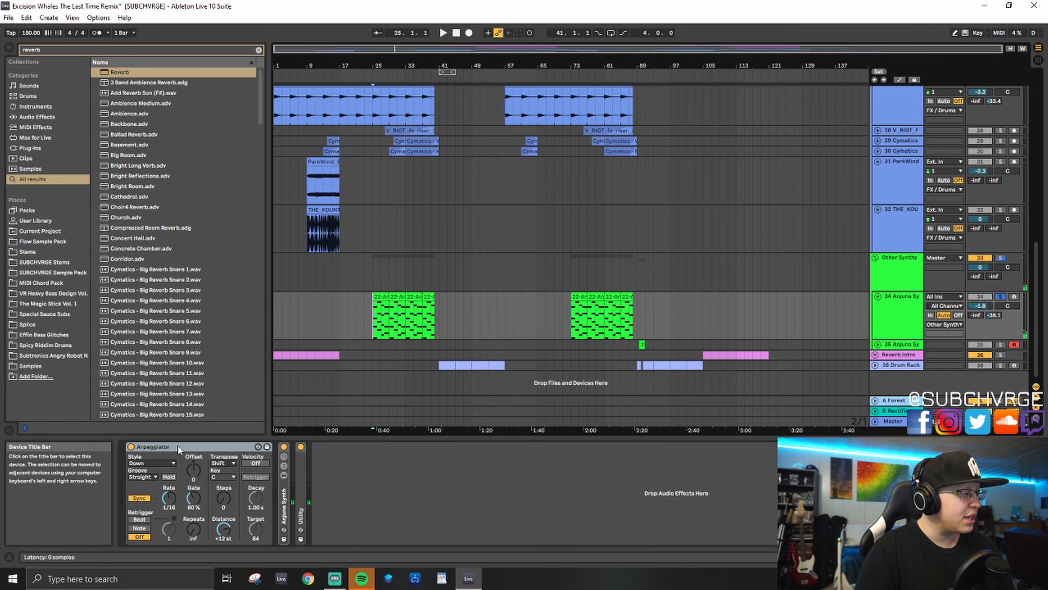
Step: Show the first MIDI clip of track 34 in an enlarged note editor, folded to only the used notes
left_click(381, 316)
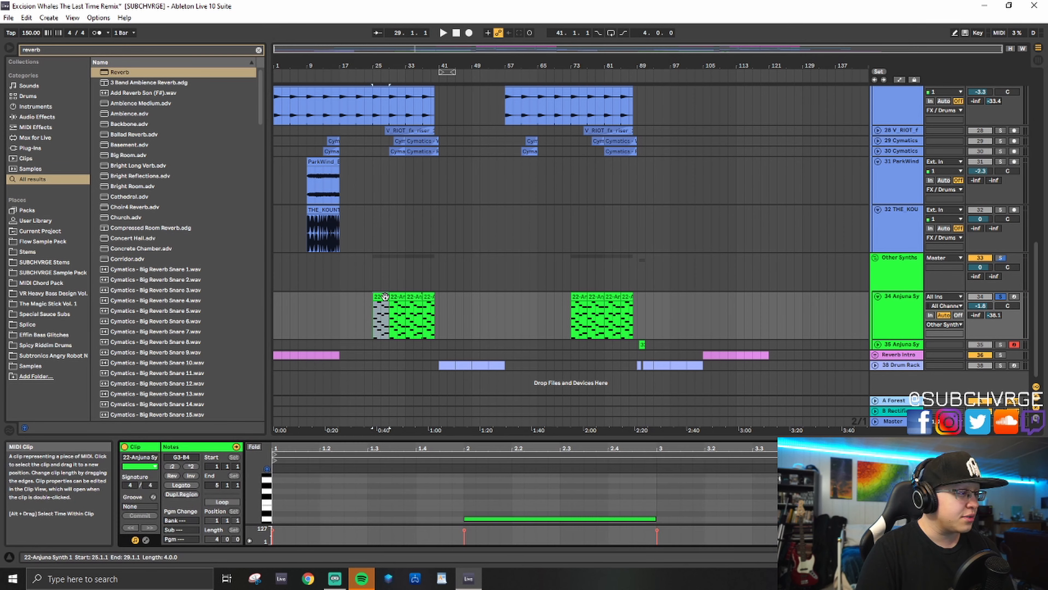
left_click_drag(490, 436, 527, 118)
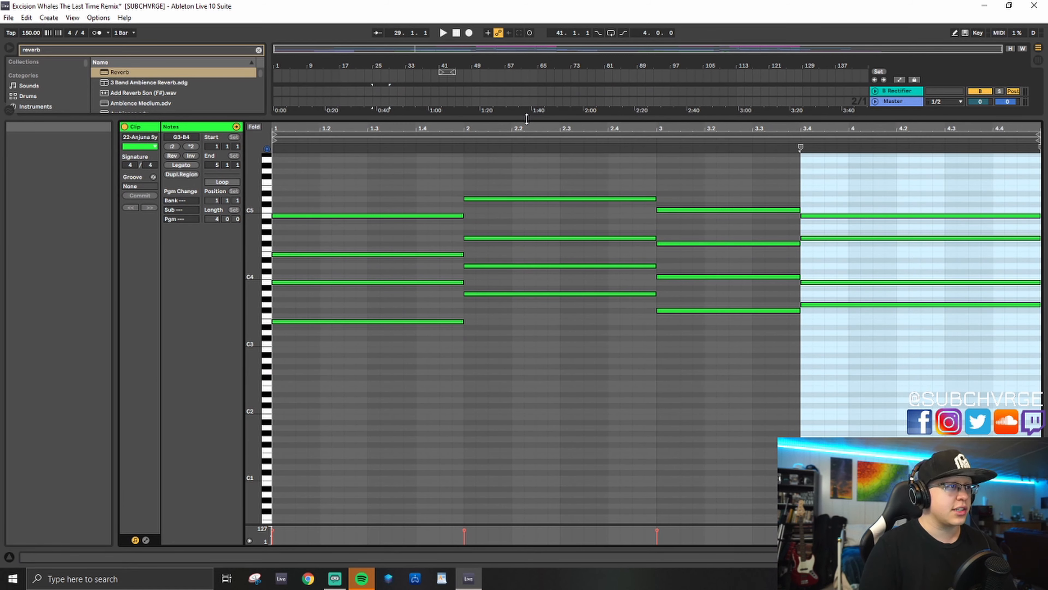
left_click_drag(527, 119, 526, 281)
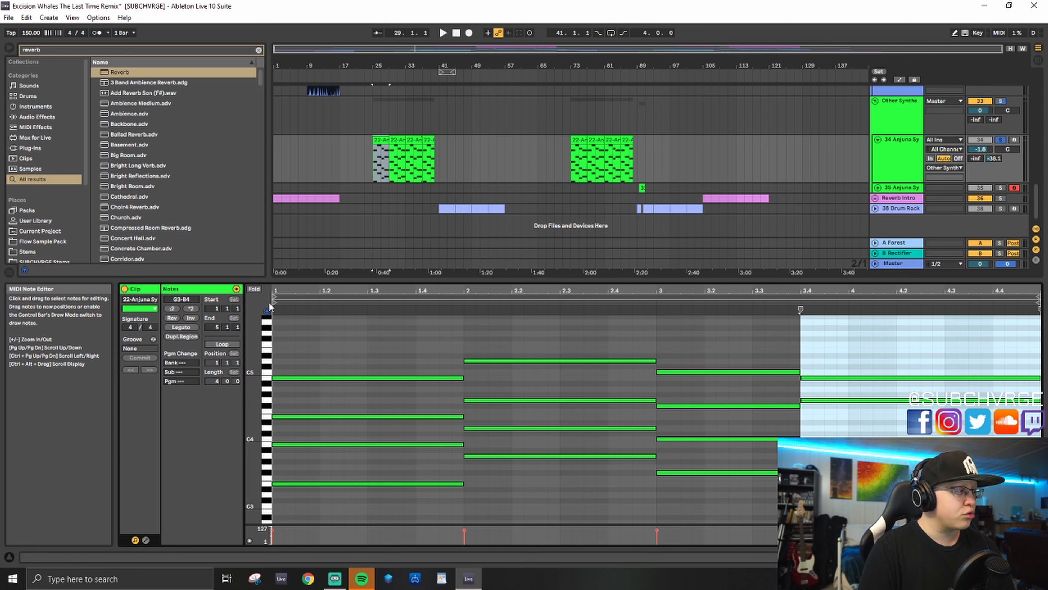
left_click(254, 289)
left_click_drag(451, 282, 451, 276)
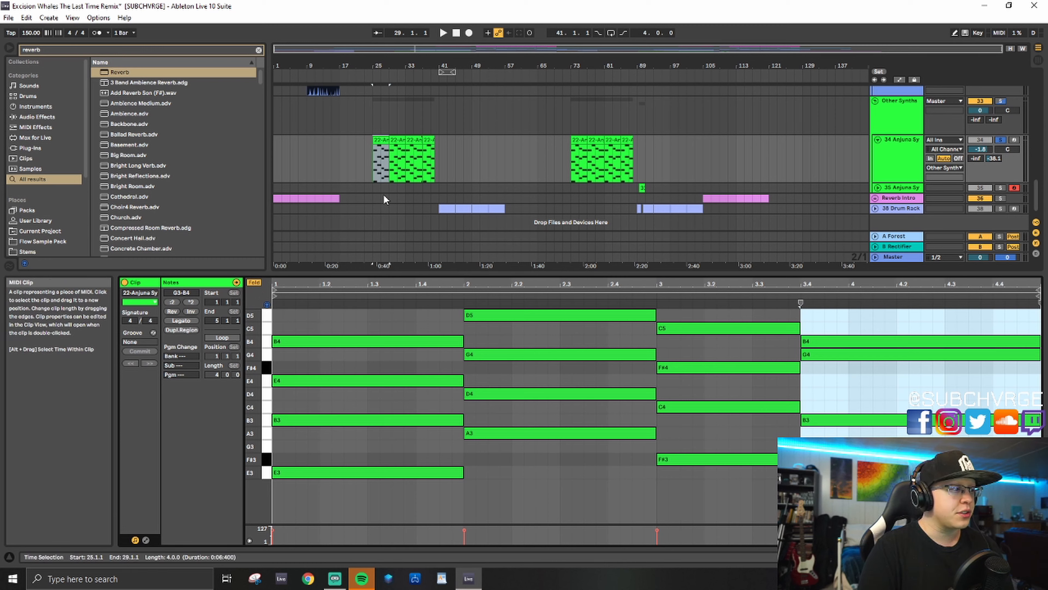
Step: Select each of the clip's four chords one after another, from its start to its end
left_click_drag(337, 508, 373, 318)
left_click_drag(580, 500, 582, 310)
left_click_drag(734, 520, 746, 268)
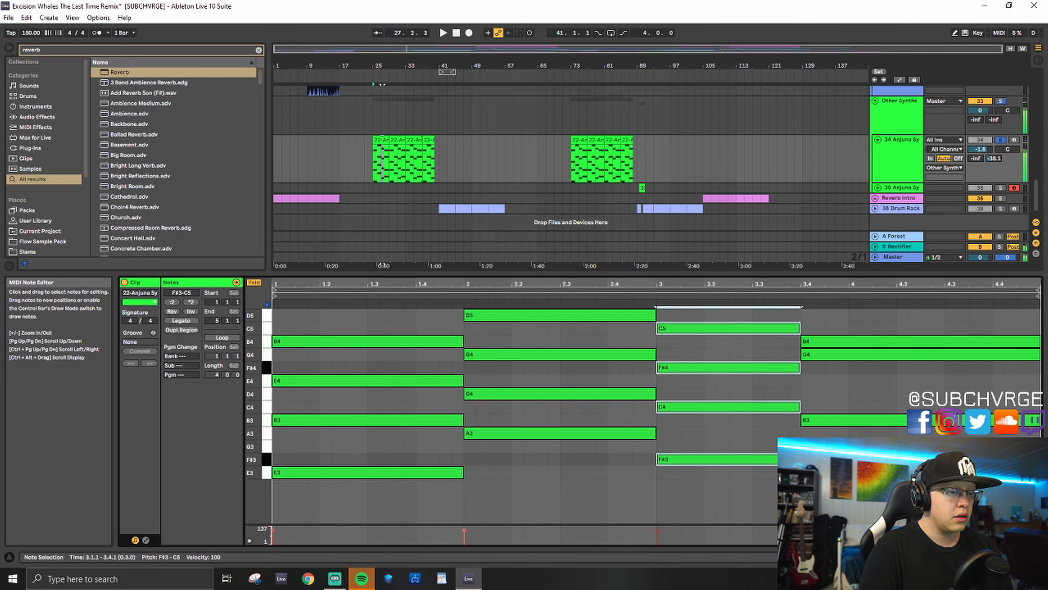
left_click_drag(905, 510, 918, 261)
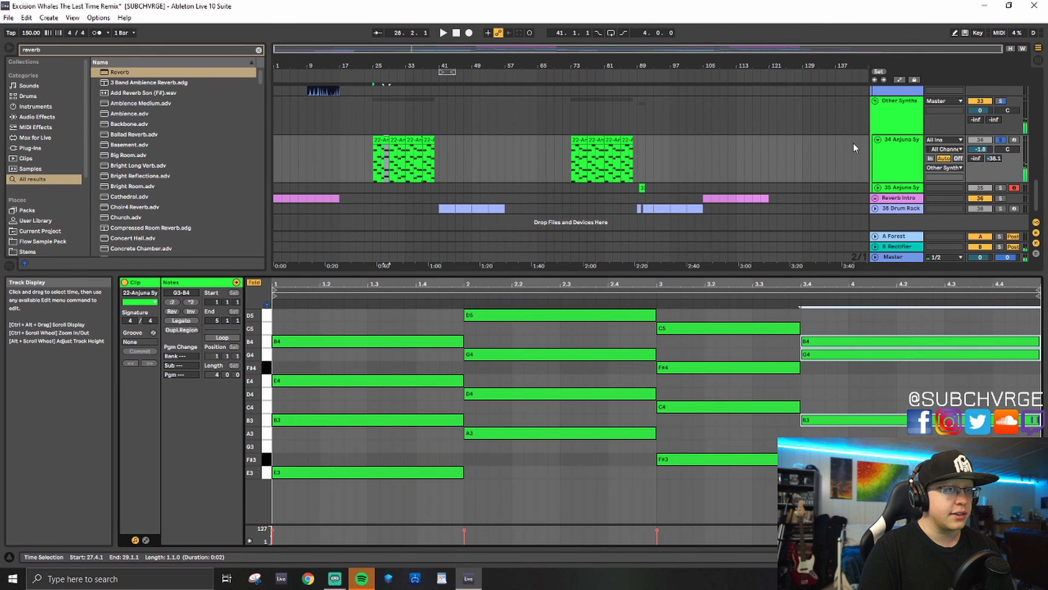
Step: Return to the devices of track 34 and play its first clip from bar 25
left_click(893, 159)
double_click(893, 159)
left_click(371, 318)
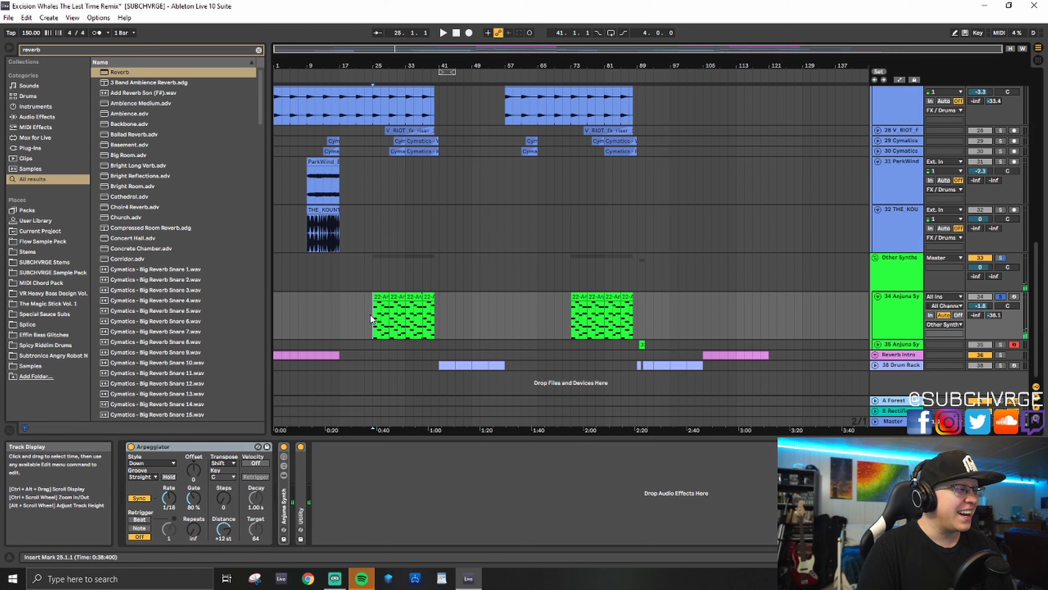
key("space")
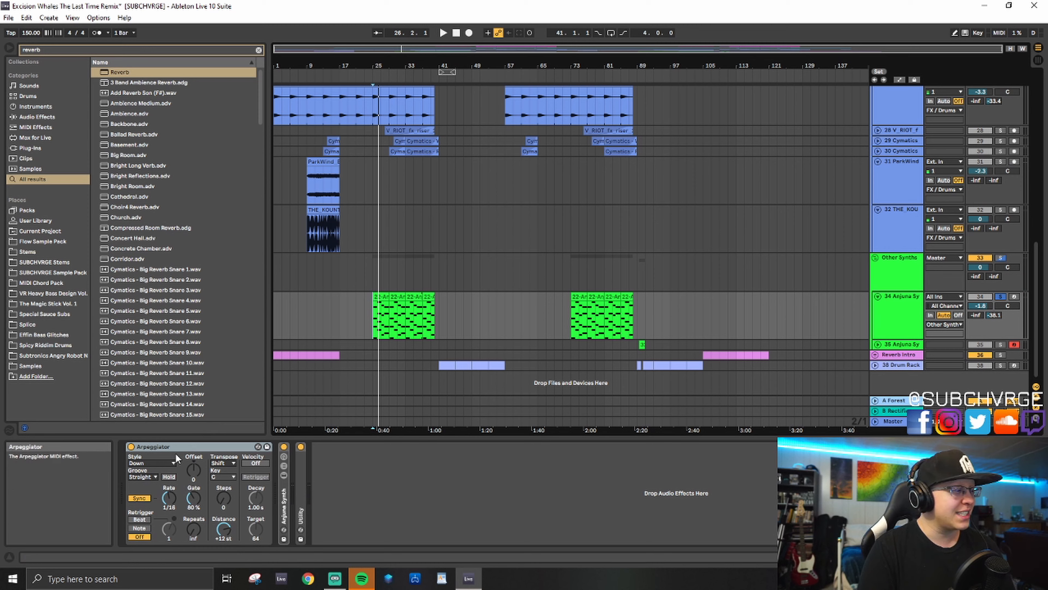
Step: Check the Arpeggiator's Style options, keep Down and play track 34 again
left_click(158, 461)
left_click(159, 329)
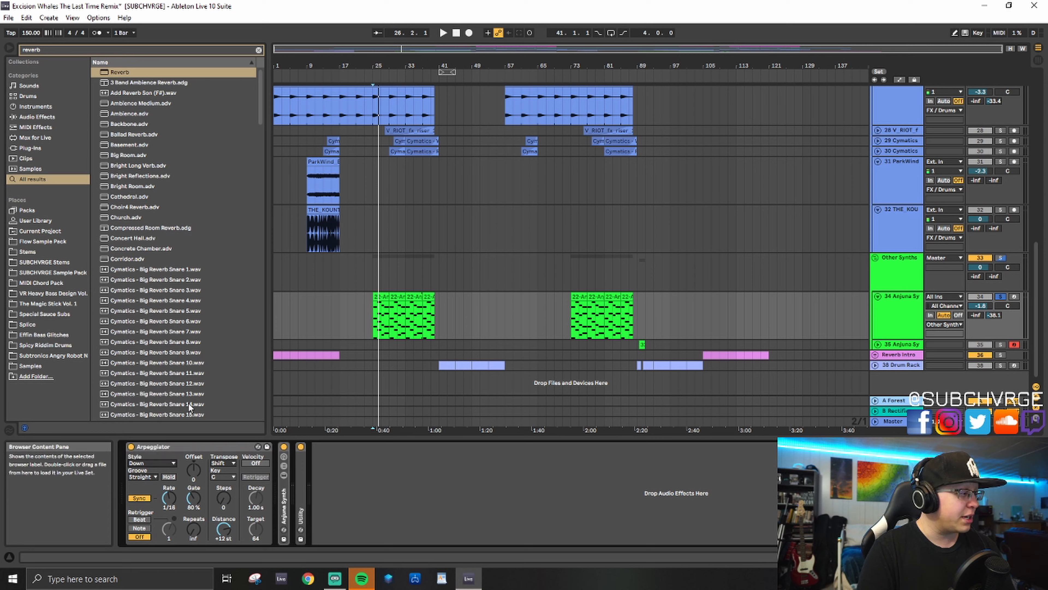
key("space")
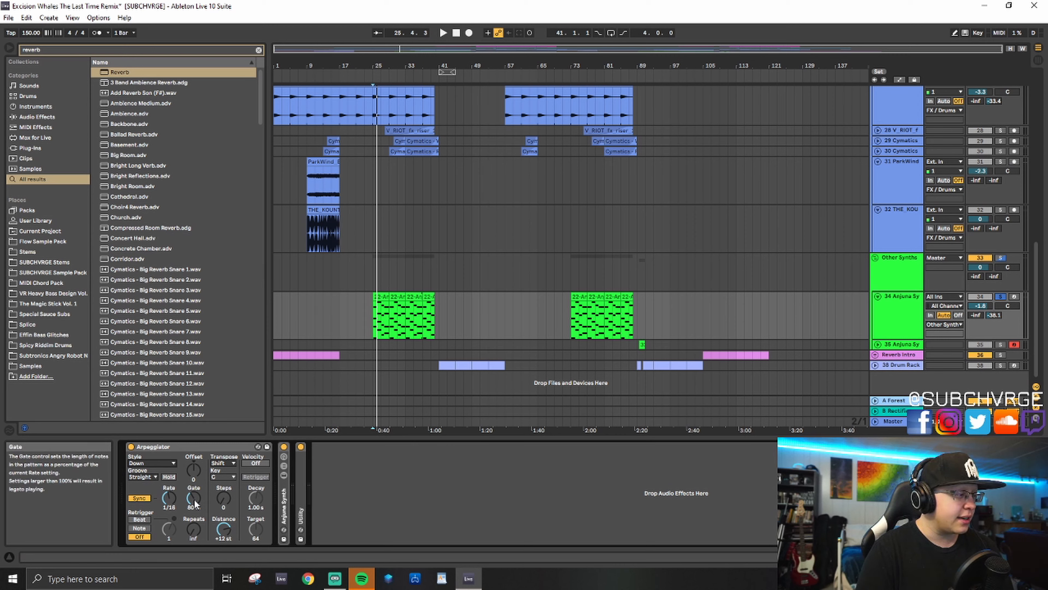
Step: Try a Gate of 20% on the Arpeggiator while playing track 34, and undo the change
left_click_drag(194, 499, 194, 483)
key("space")
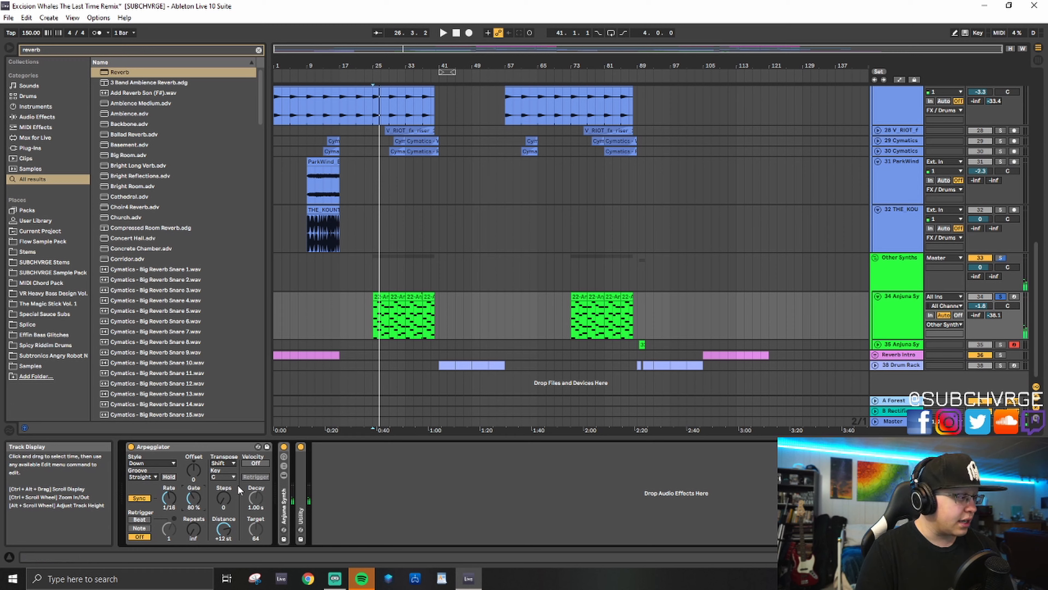
left_click_drag(193, 499, 195, 504)
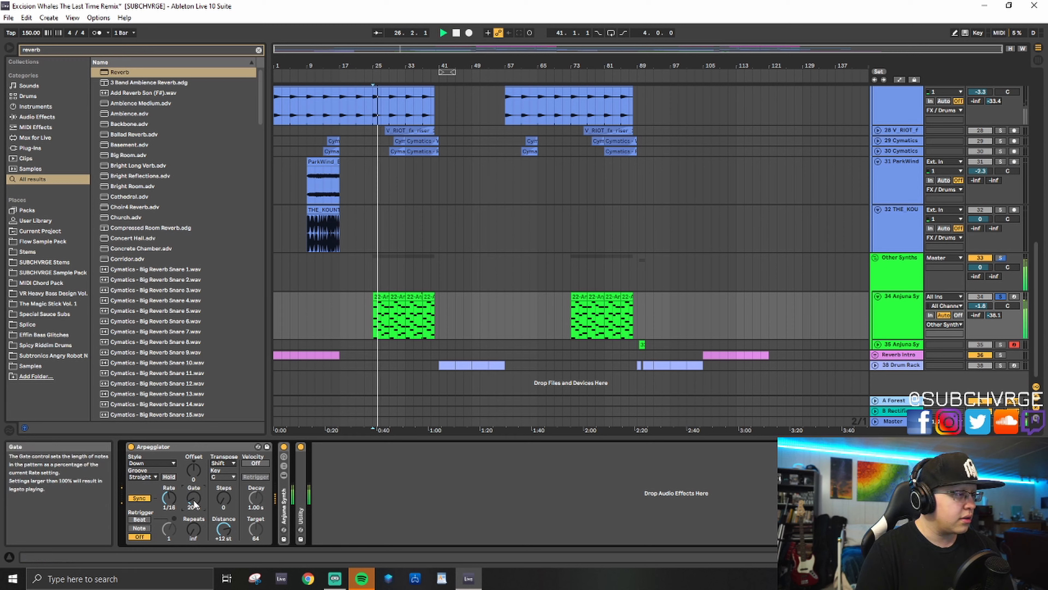
key("ctrl+z")
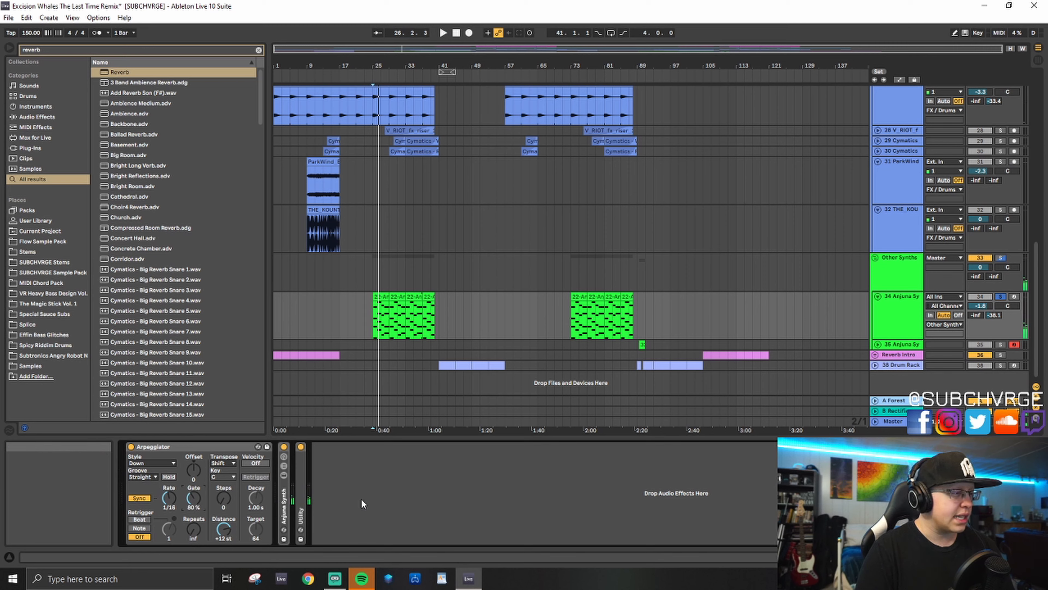
key("space")
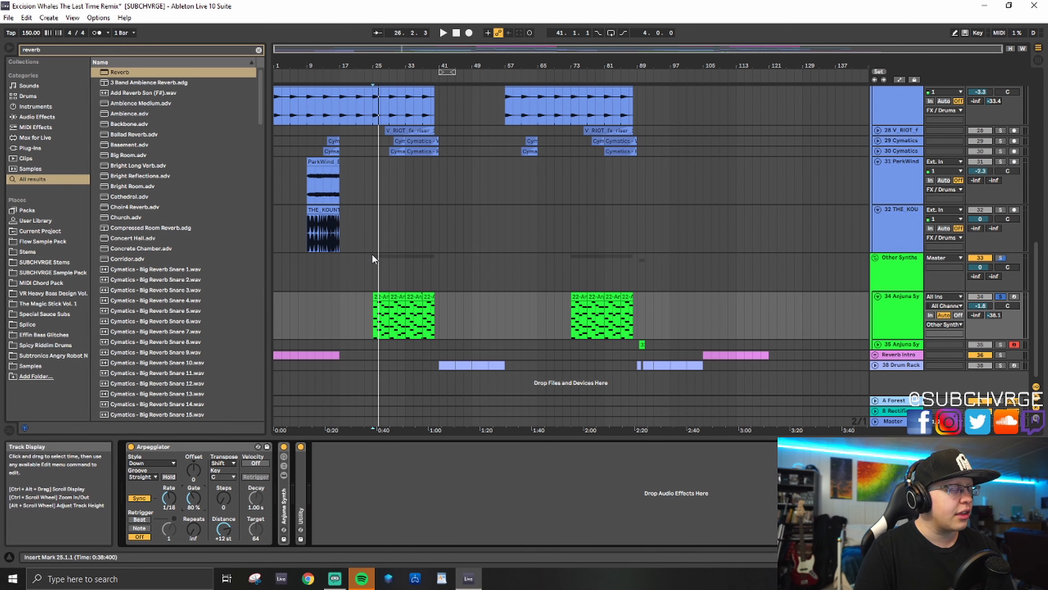
Step: Place the insert marker at bar 25 and turn off the solo on track 34 in the Other Synths group
scroll(373, 210, "up", 5)
scroll(374, 149, "down", 5)
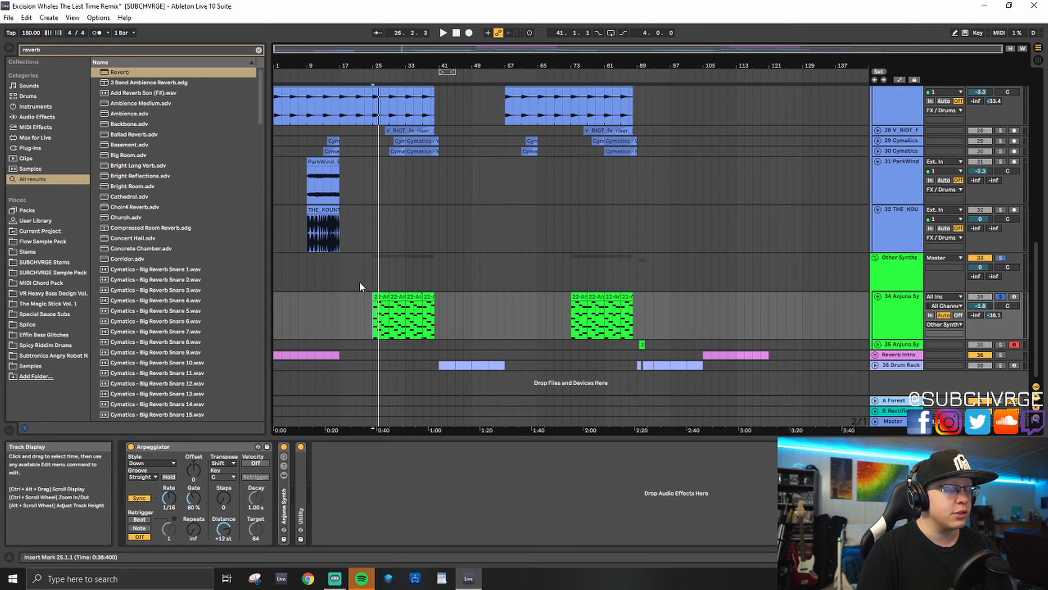
left_click(374, 266)
scroll(371, 175, "up", 8)
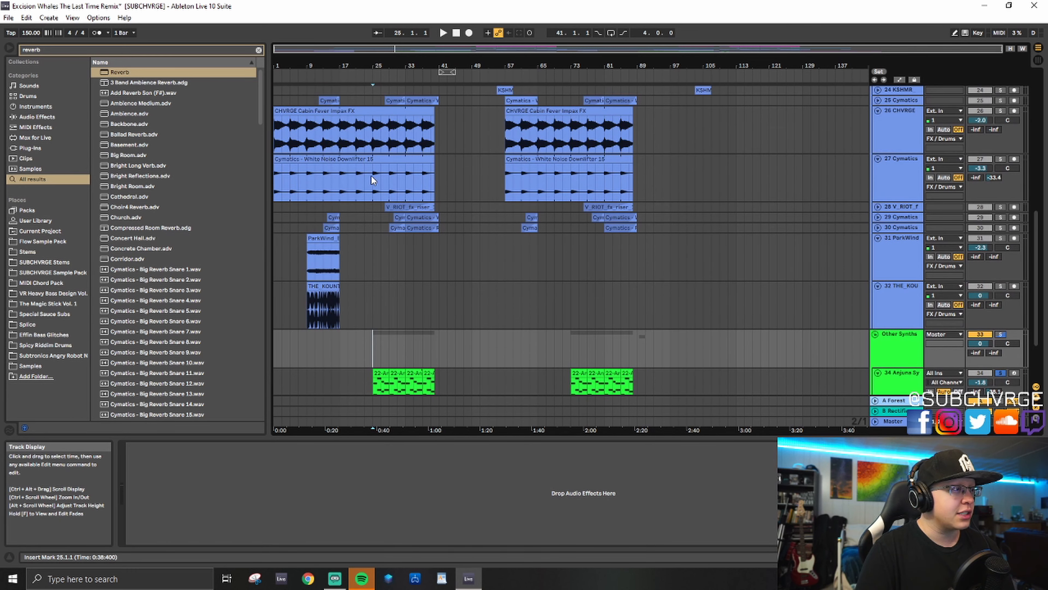
left_click(375, 196)
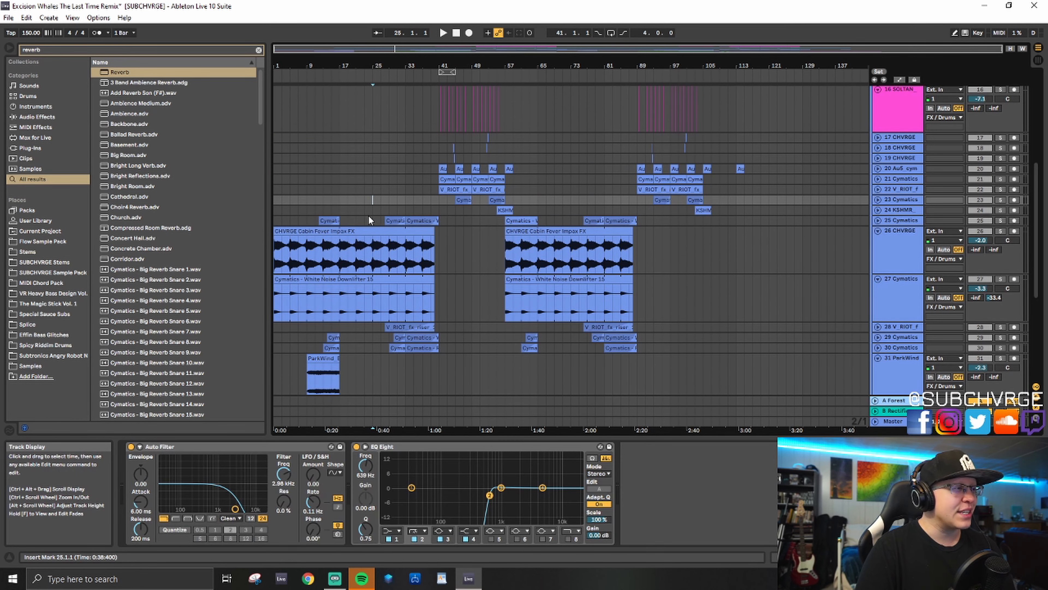
scroll(368, 216, "down", 5)
scroll(949, 279, "down", 3)
left_click(1001, 312)
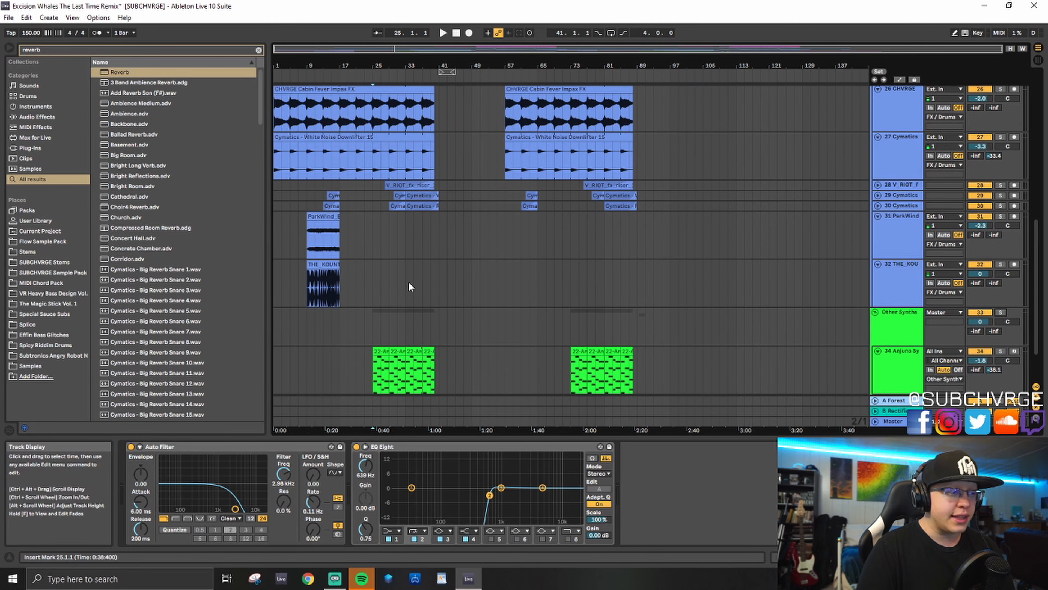
Step: Place the insert marker at bar 25 in track 12's first clip and play the full mix from there
scroll(409, 281, "up", 4)
scroll(378, 274, "up", 4)
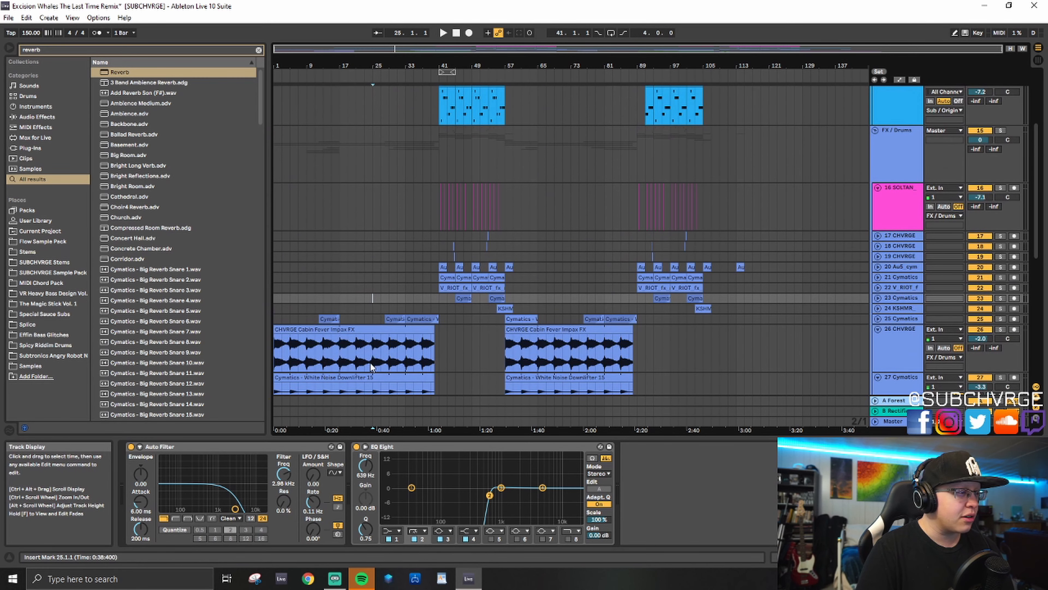
scroll(375, 338, "up", 3)
scroll(374, 327, "up", 1)
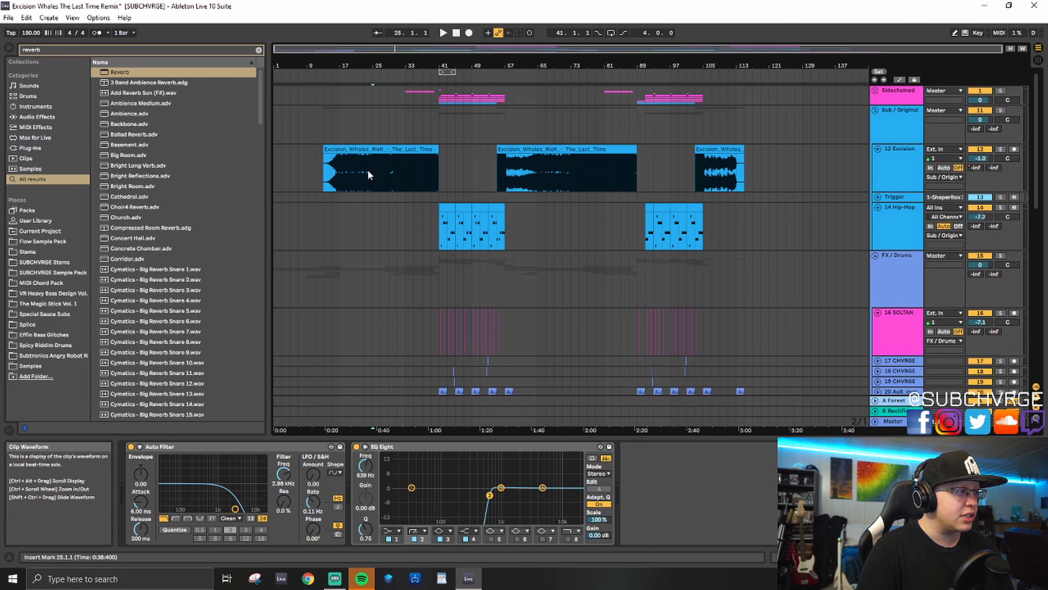
left_click(371, 171)
key("space")
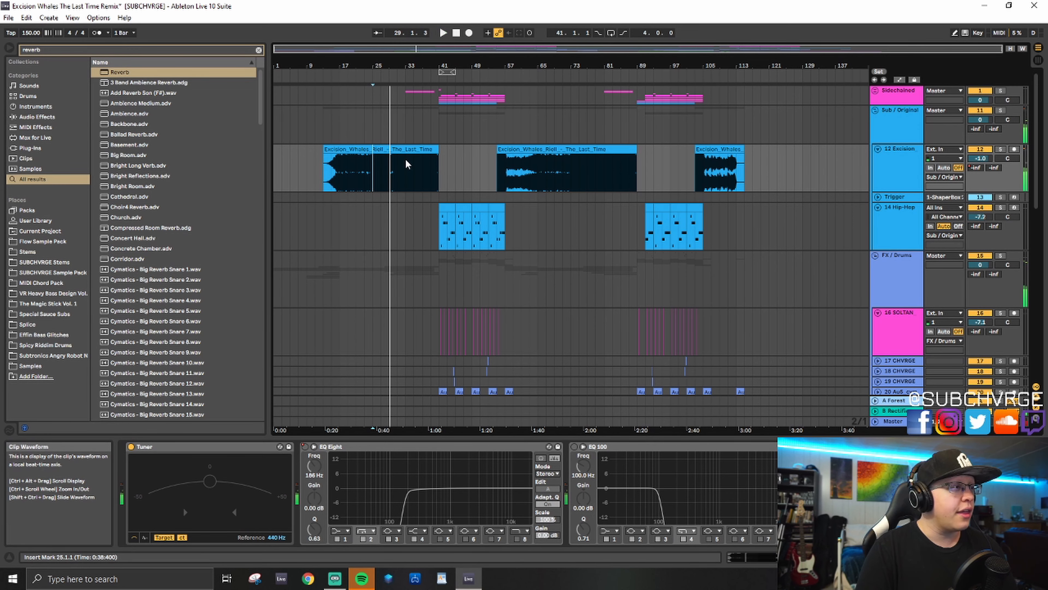
Step: Unfold riser tracks 28, 29 and 30 and zoom in on their clips around bars 29 to 41
scroll(400, 186, "down", 15)
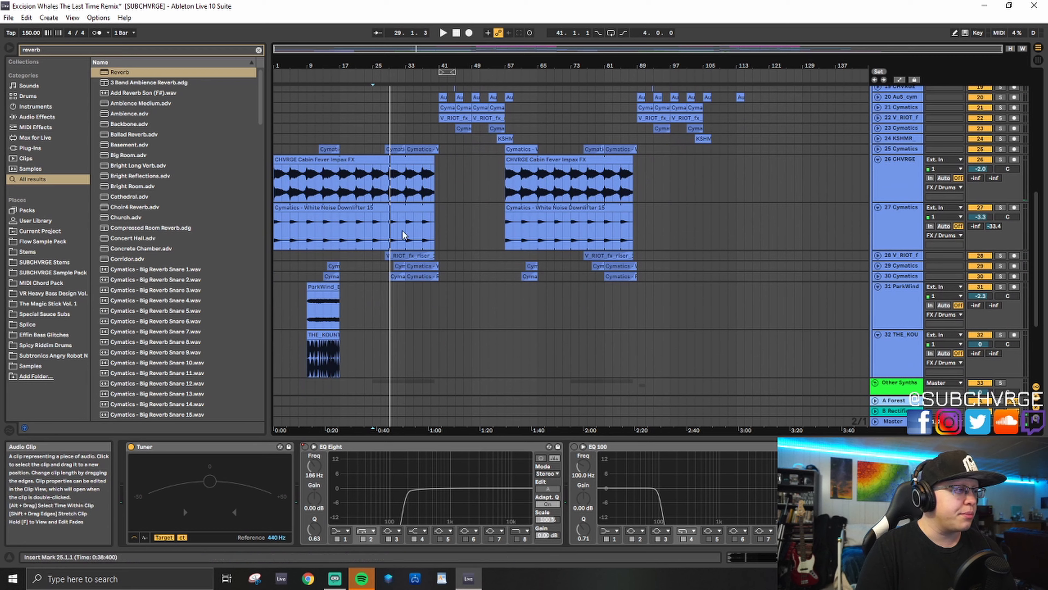
left_click(895, 266)
left_click(878, 266)
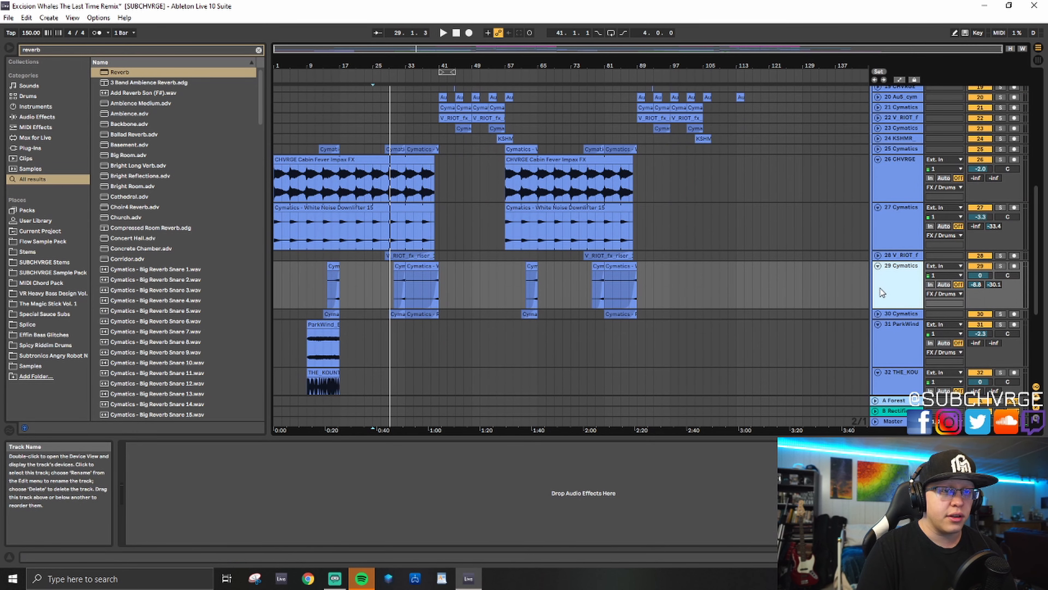
left_click(879, 313)
scroll(389, 310, "up", 3)
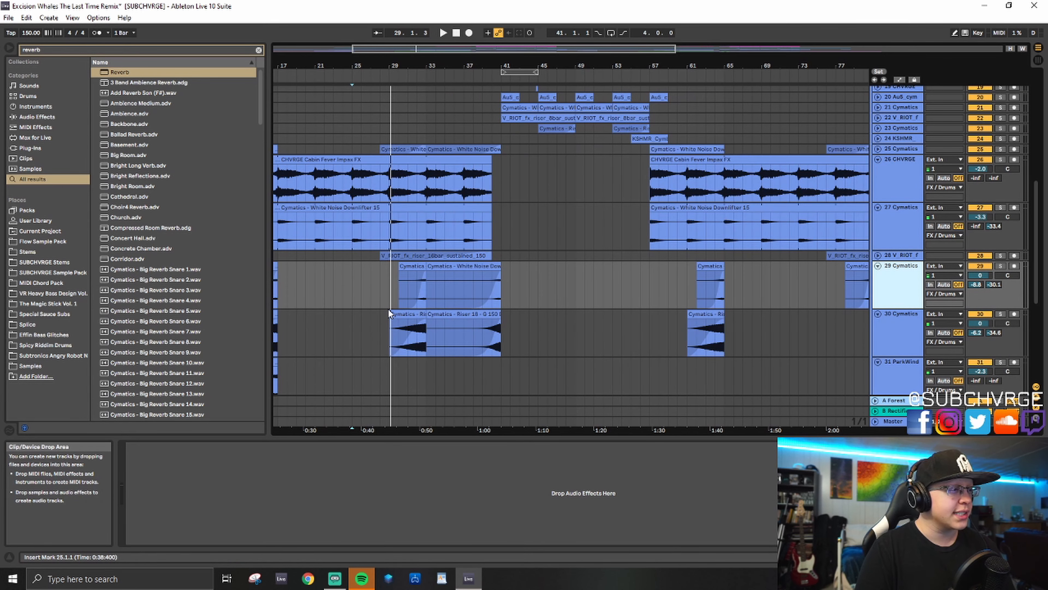
left_click(878, 256)
scroll(479, 281, "down", 2)
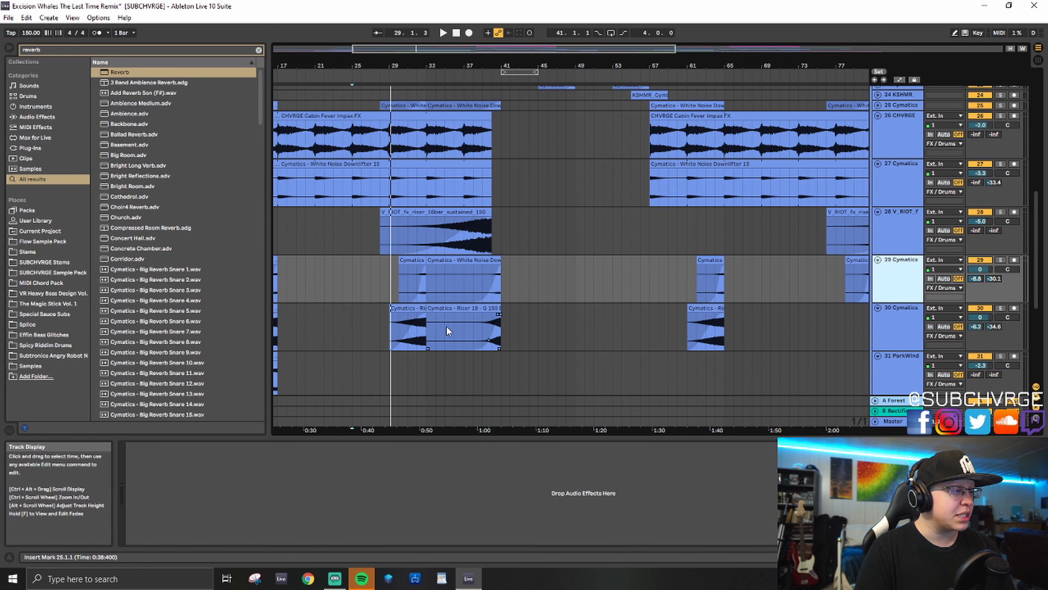
Step: Play the full mix from bar 30, and move the insert marker to bar 33 on the Sub / Original group
scroll(385, 337, "up", 9)
scroll(347, 302, "up", 6)
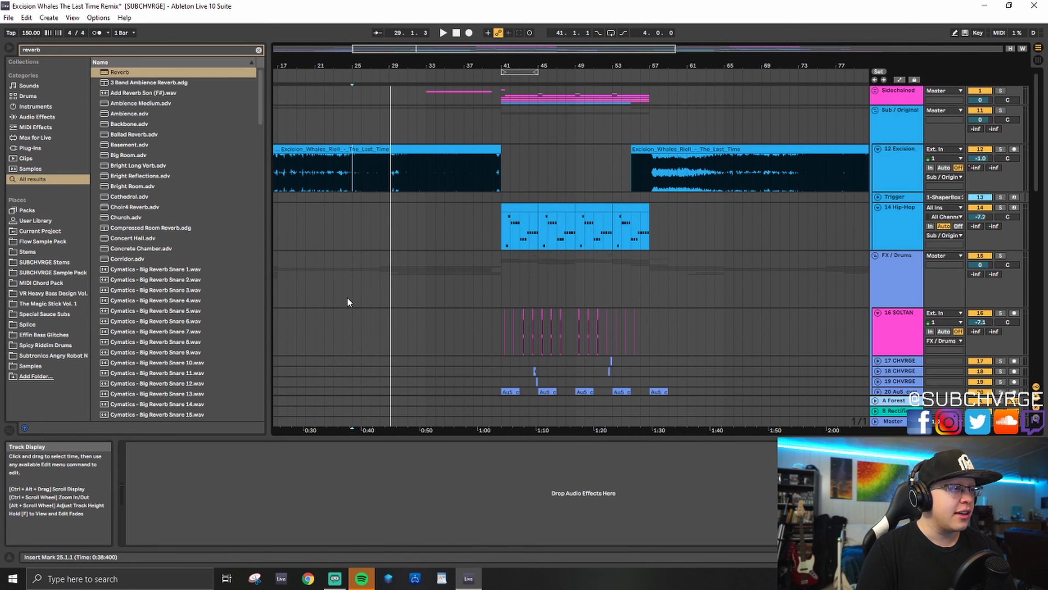
left_click(398, 124)
key("space")
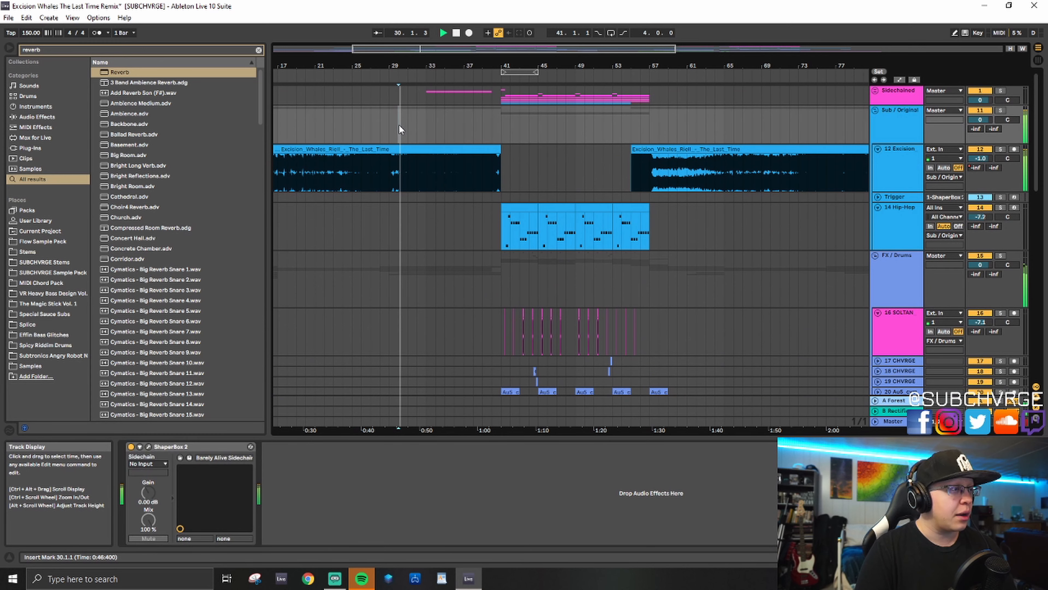
left_click(431, 132)
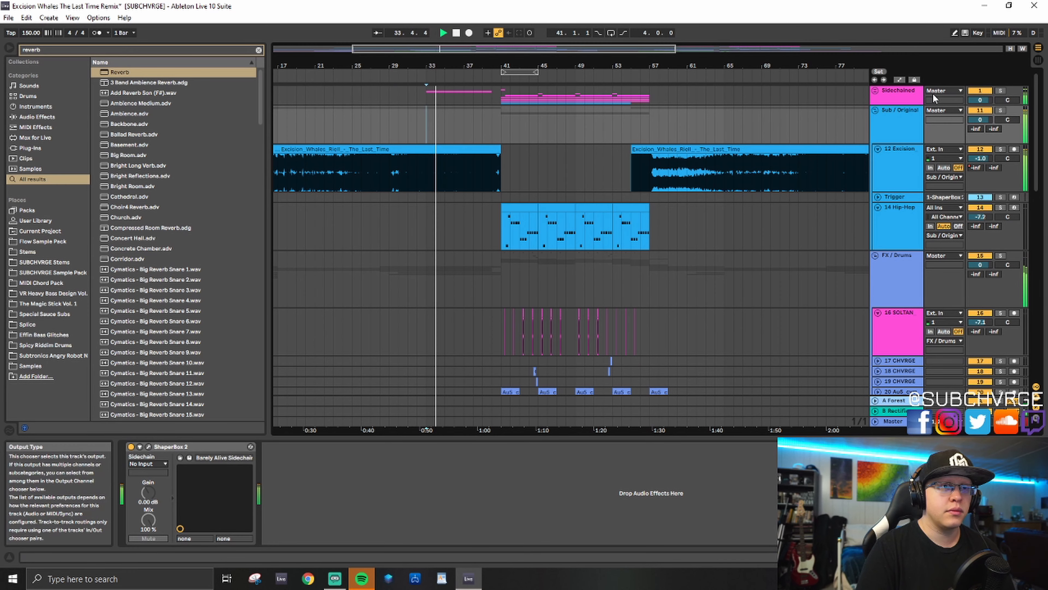
Step: Unfold the Sidechained group and its track 5, and stop playback
left_click(878, 93)
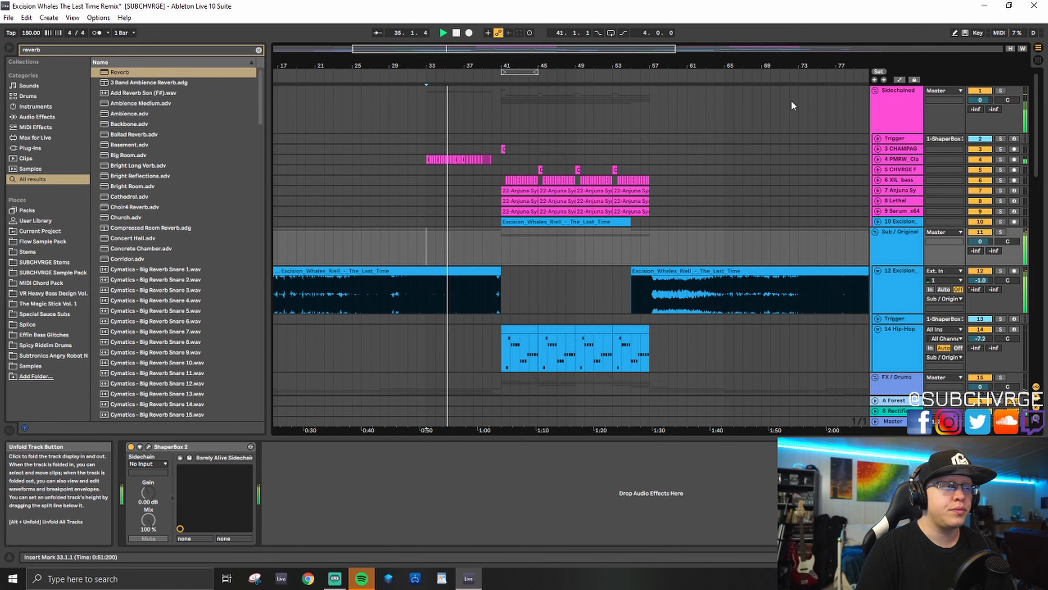
left_click(876, 170)
key("space")
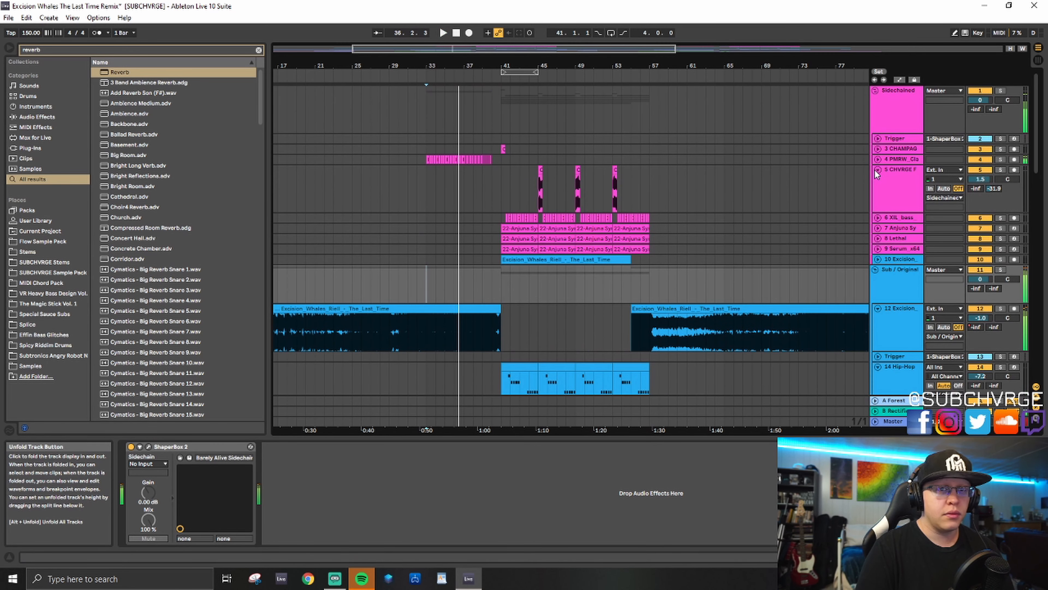
Step: Solo and unfold clap loop track 4 in the Sidechained group, and play it from bar 33
left_click(1001, 169)
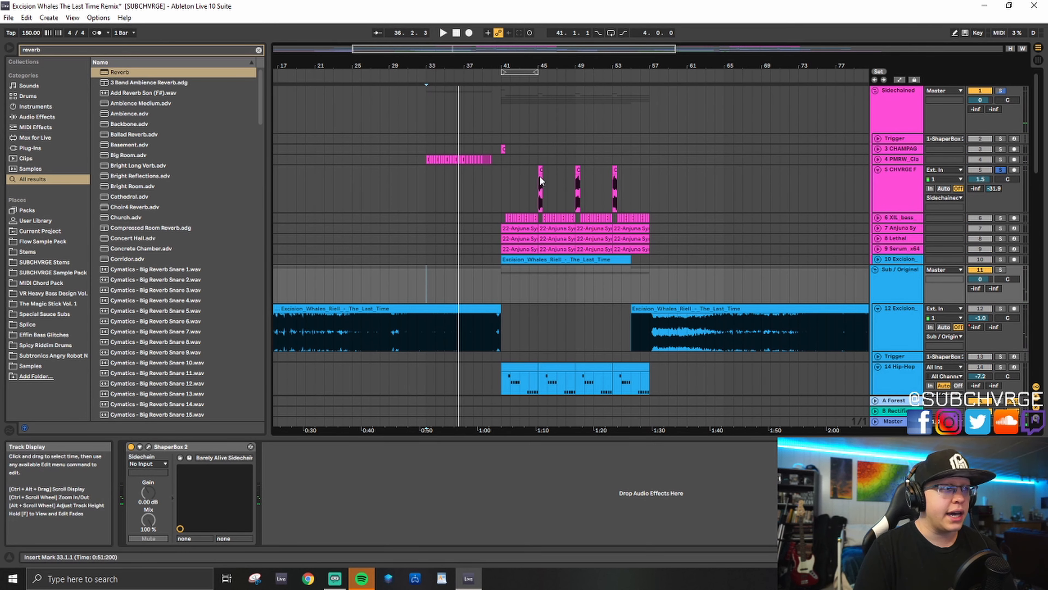
left_click(1000, 160)
left_click(878, 159)
key("space")
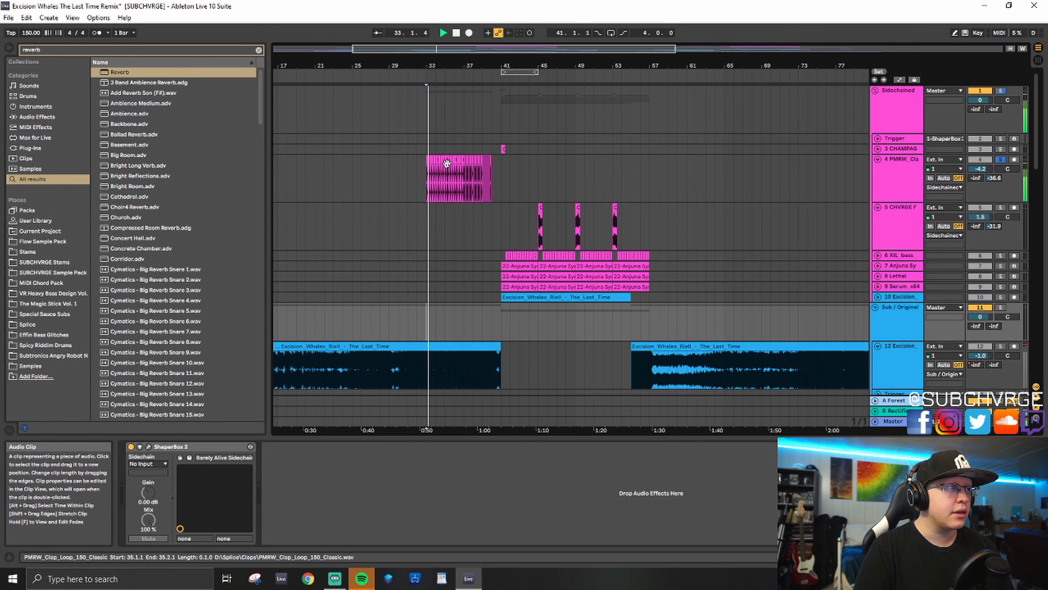
Step: Select track 4, and place the insert marker at bar 33 on track 3
left_click(890, 175)
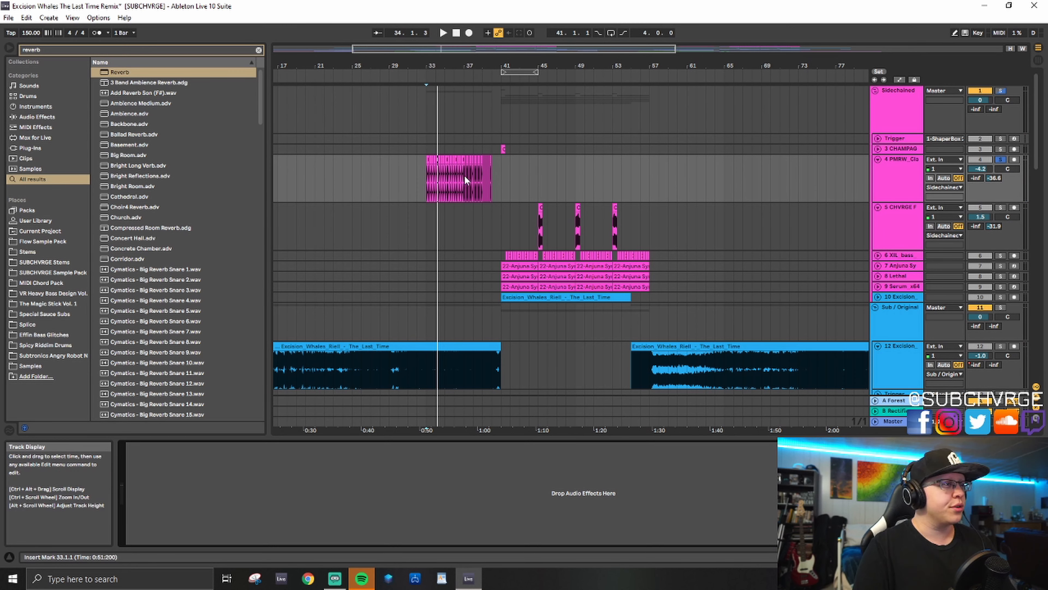
left_click(427, 148)
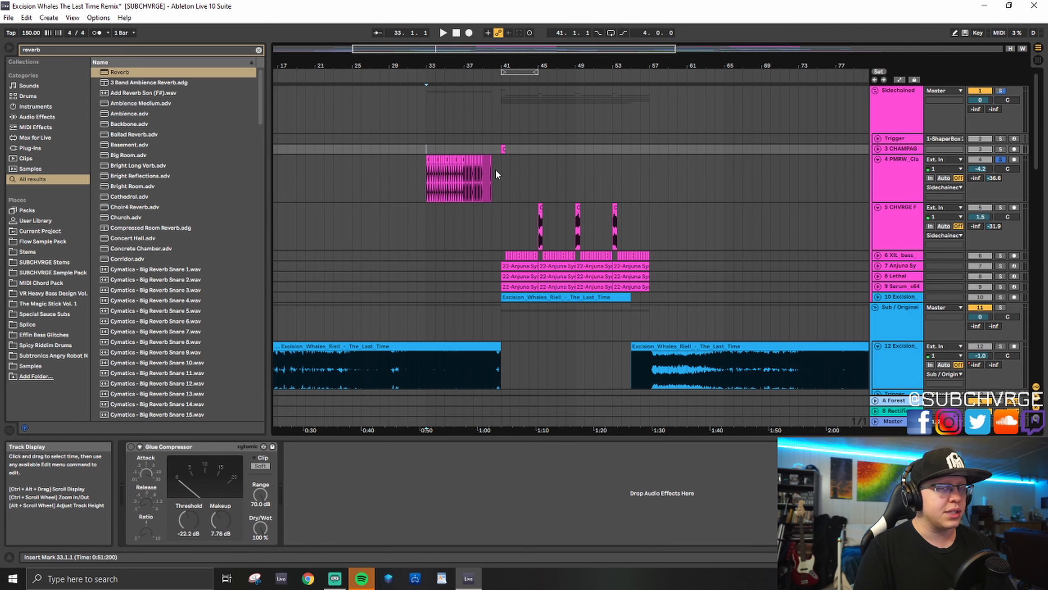
scroll(492, 207, "down", 2)
scroll(491, 211, "down", 2)
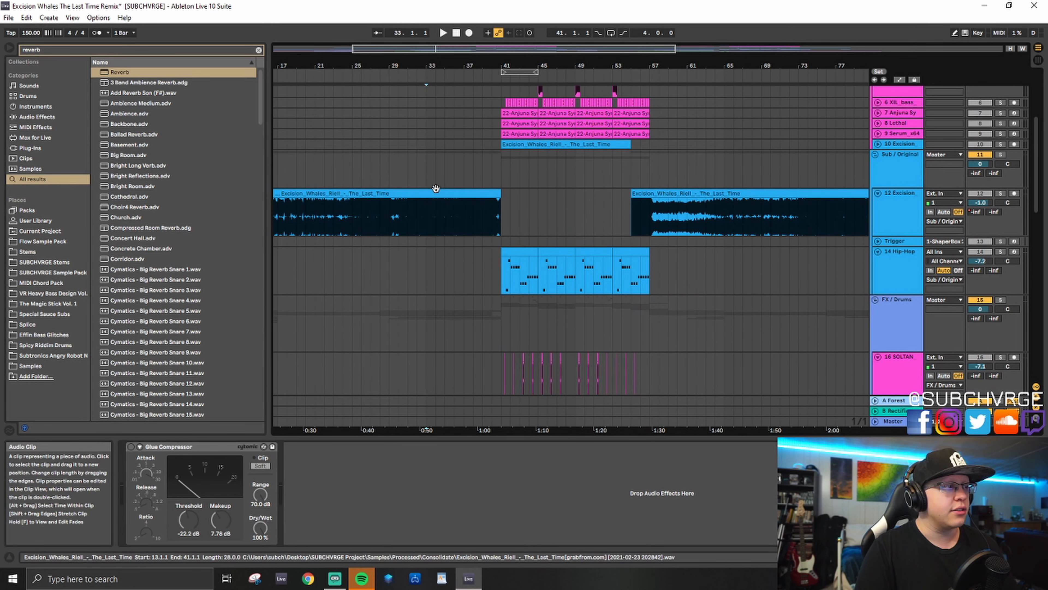
Step: Place the insert marker at bar 33 on the Sub / Original group, the Hip-Hop sub track and the Other Synths group
left_click(427, 174)
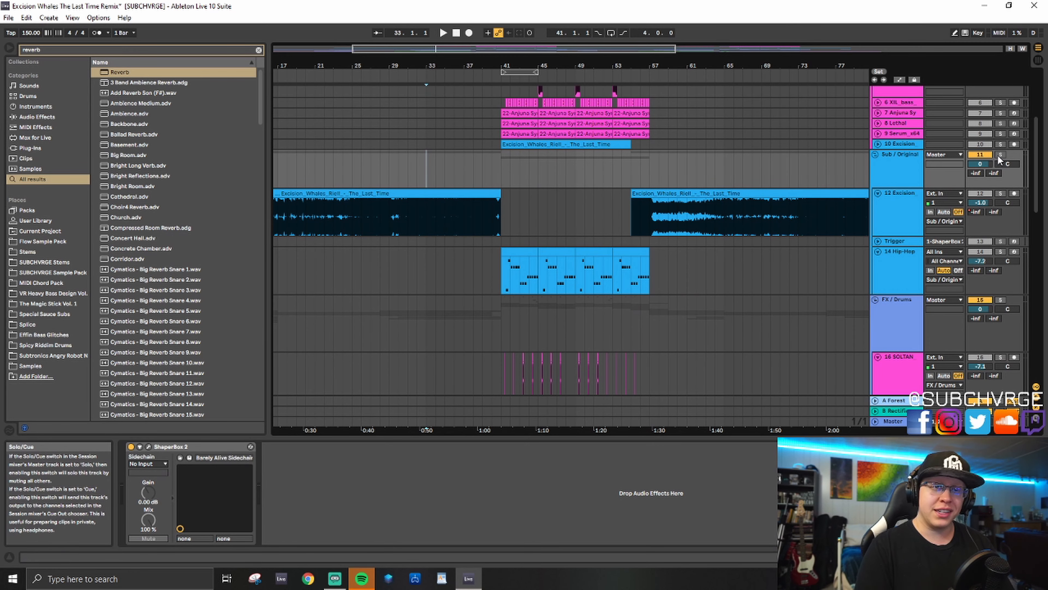
left_click(896, 171)
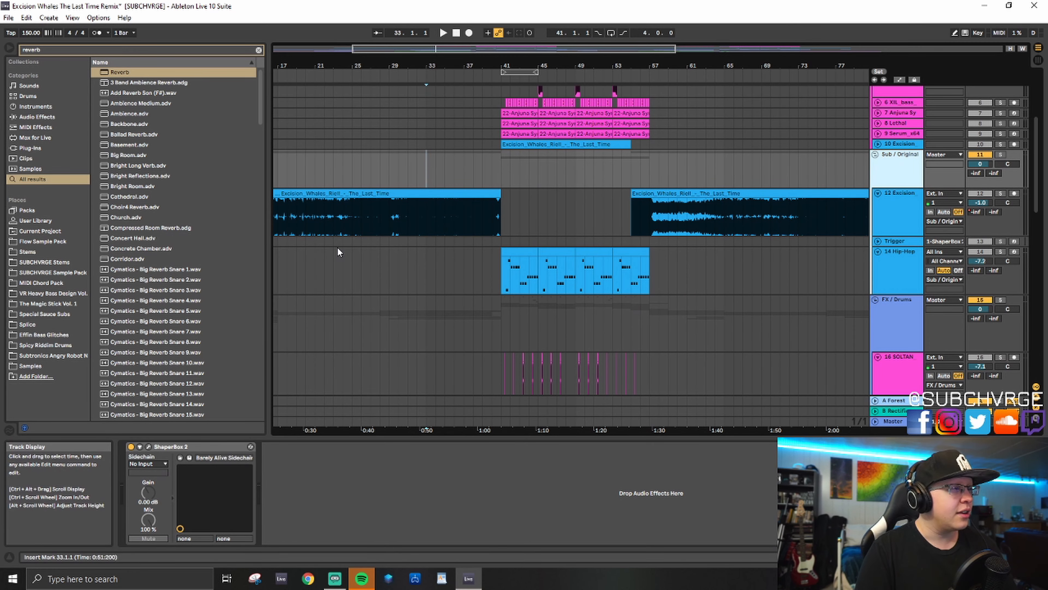
left_click(427, 270)
scroll(426, 272, "down", 10)
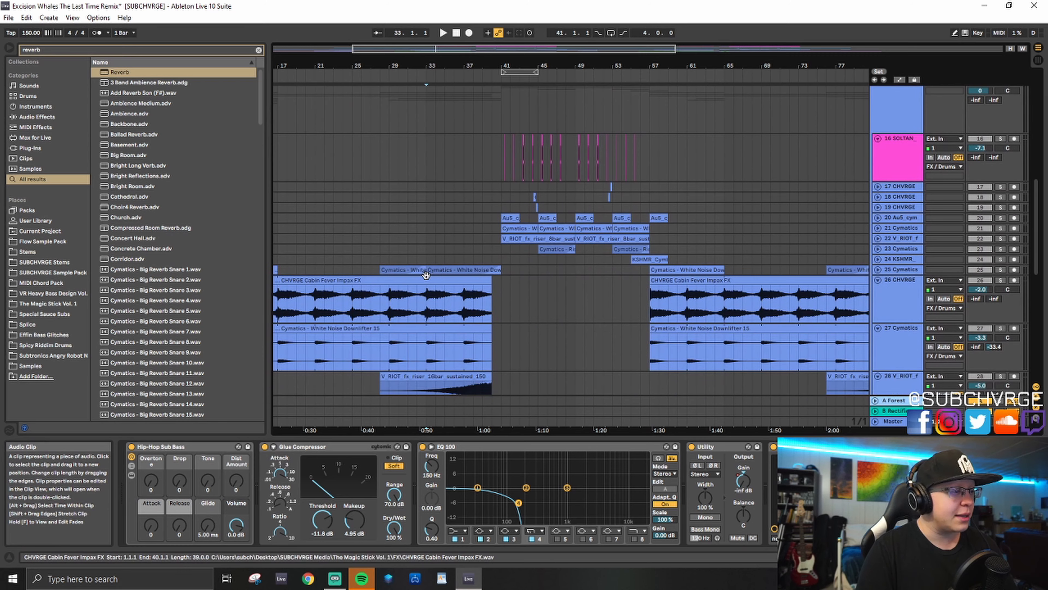
scroll(427, 276, "down", 10)
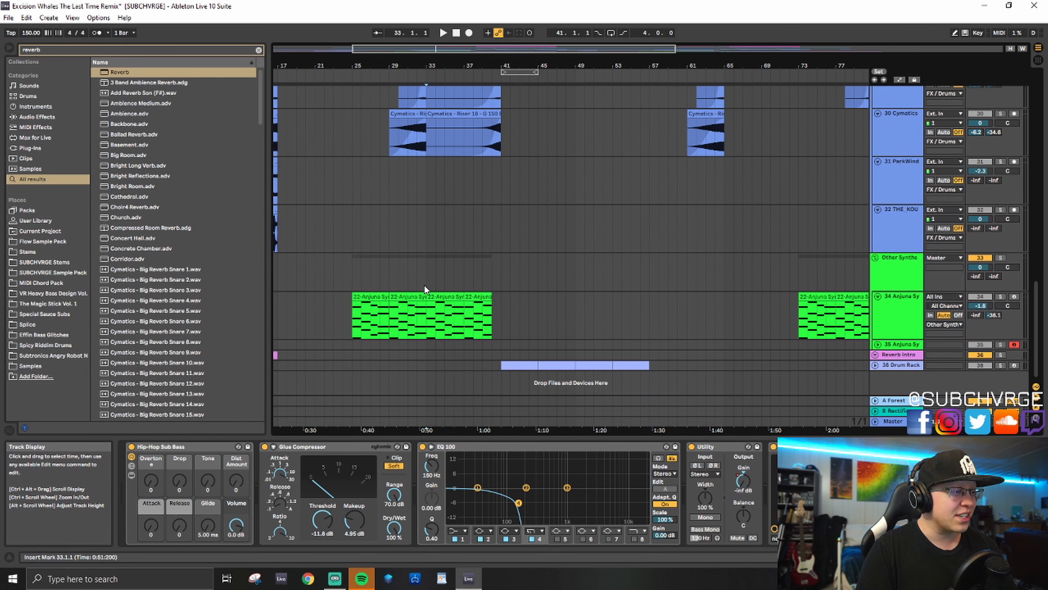
left_click(425, 276)
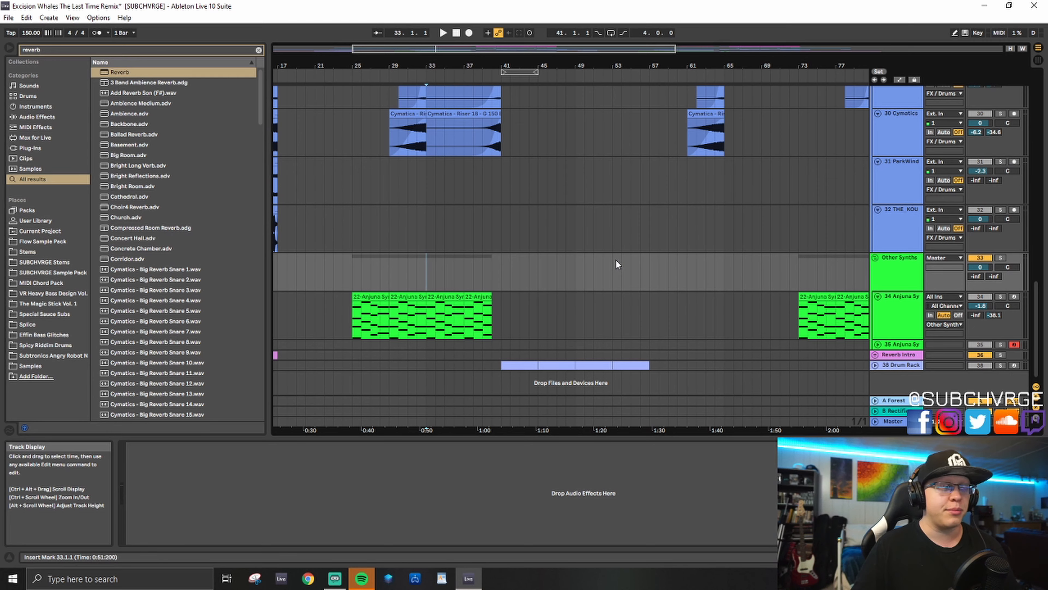
Step: Play the soloed clap loop from bar 33 through its end near bar 40, and stop playback
key("space")
scroll(513, 208, "up", 8)
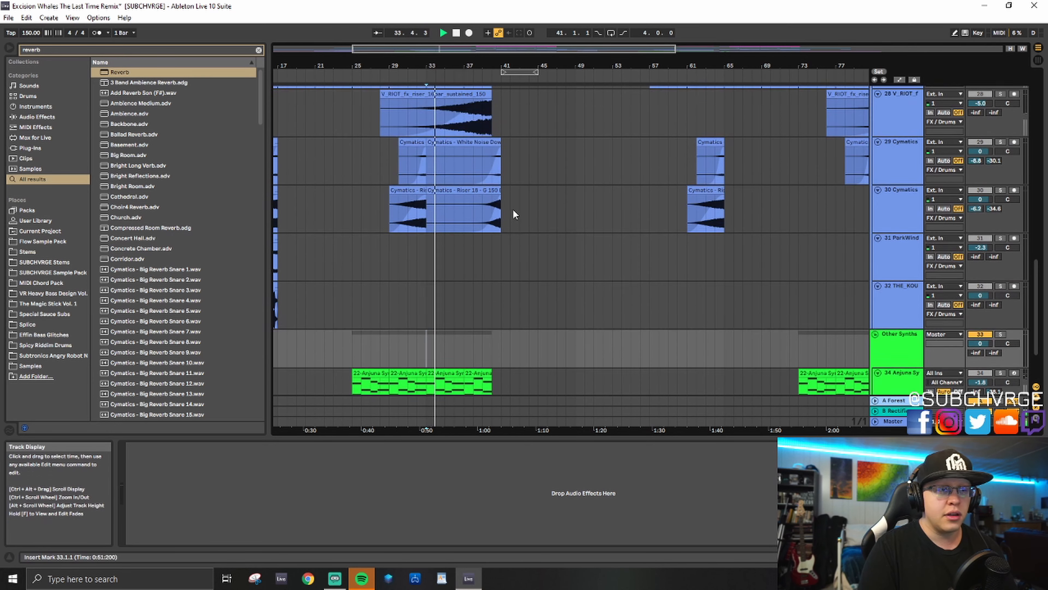
scroll(467, 230, "up", 10)
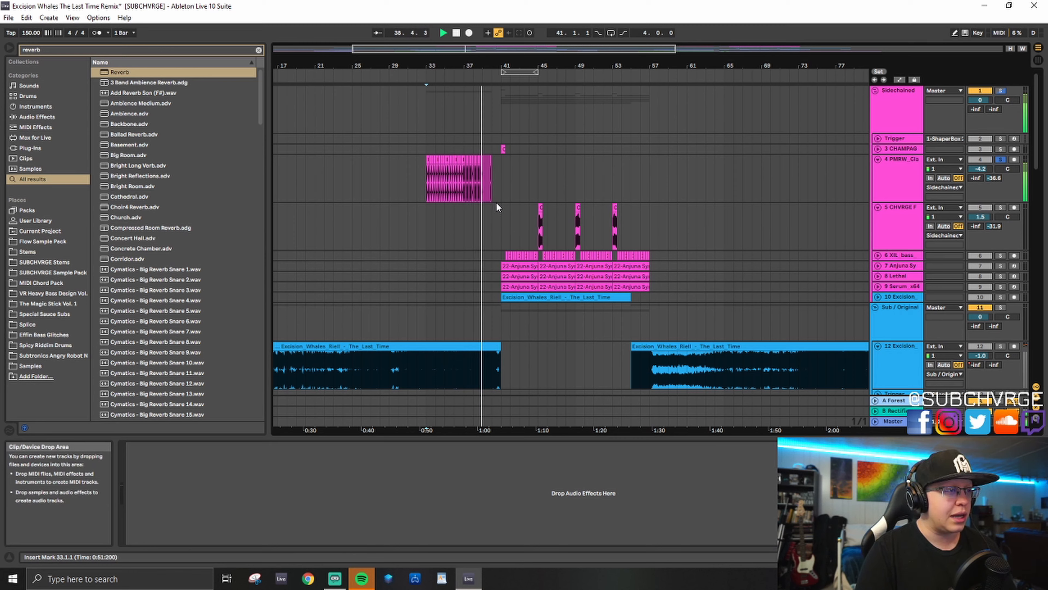
key("space")
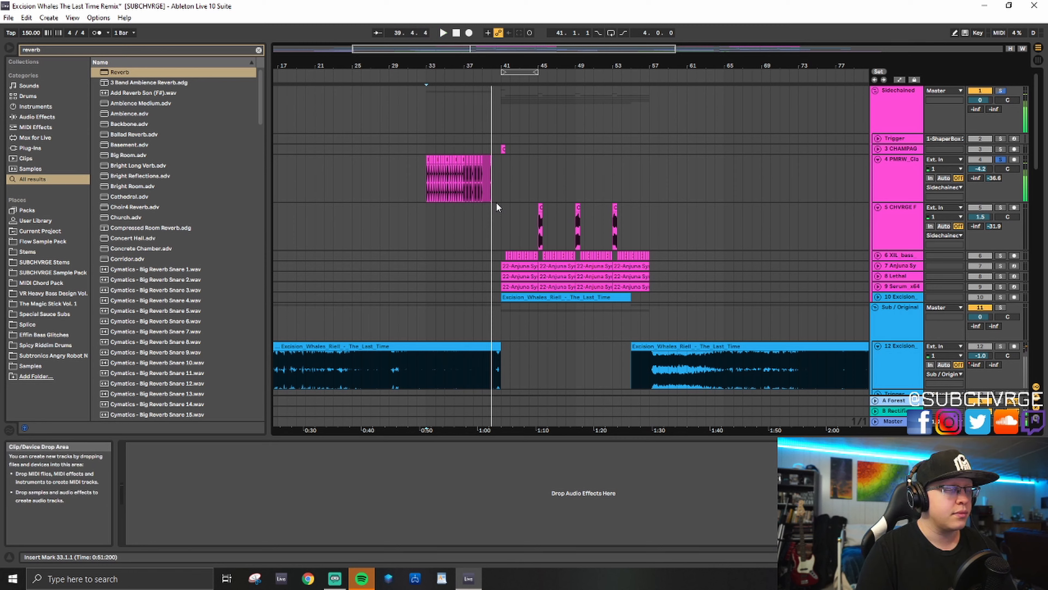
Step: Turn off the clap loop solo and play the full mix from bar 33, jumping ahead to bars 37 and 39
key("space")
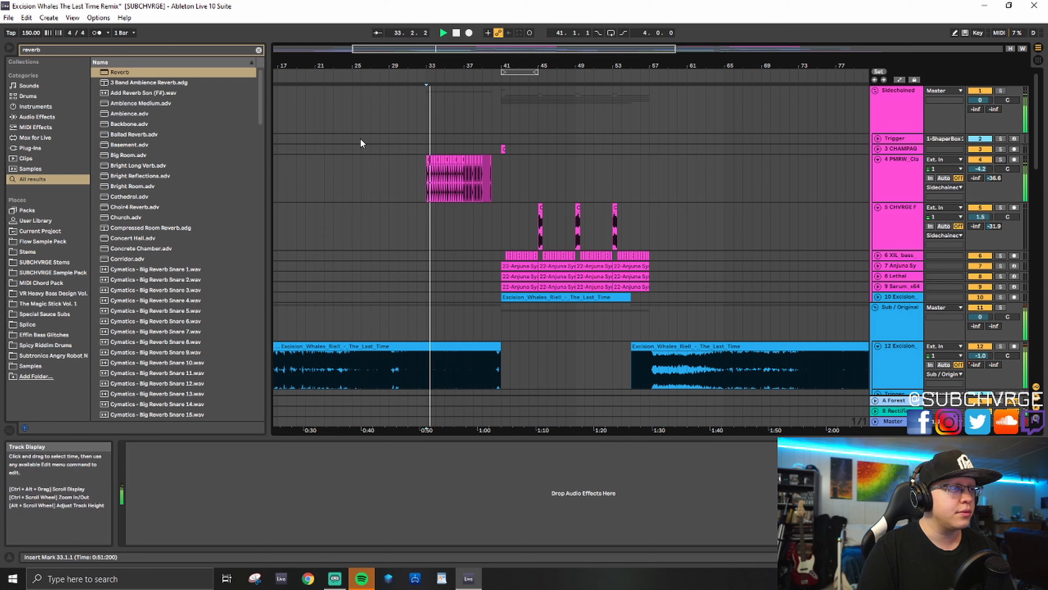
left_click(467, 148)
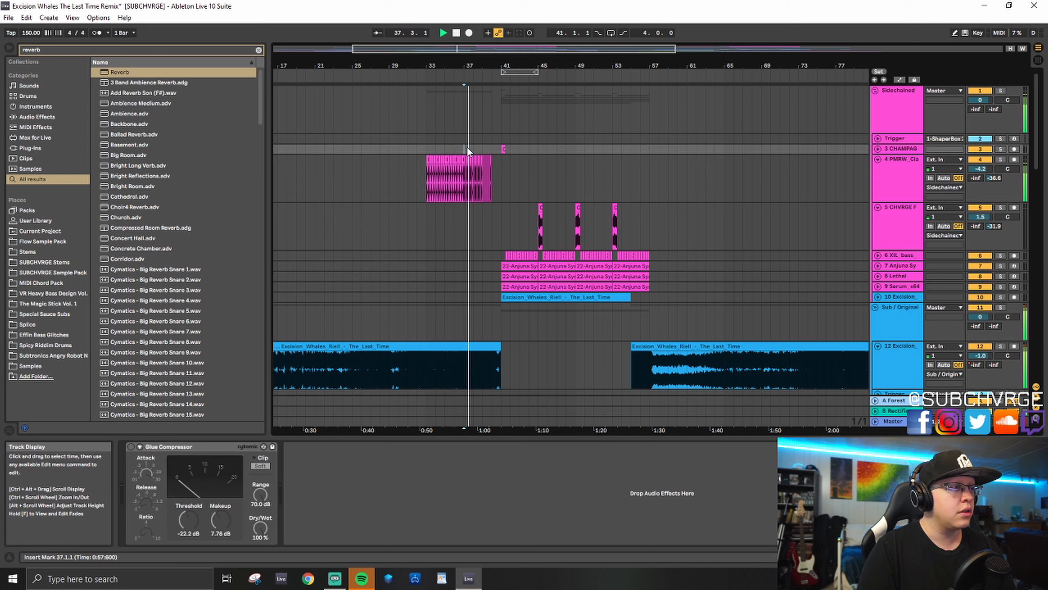
left_click(483, 148)
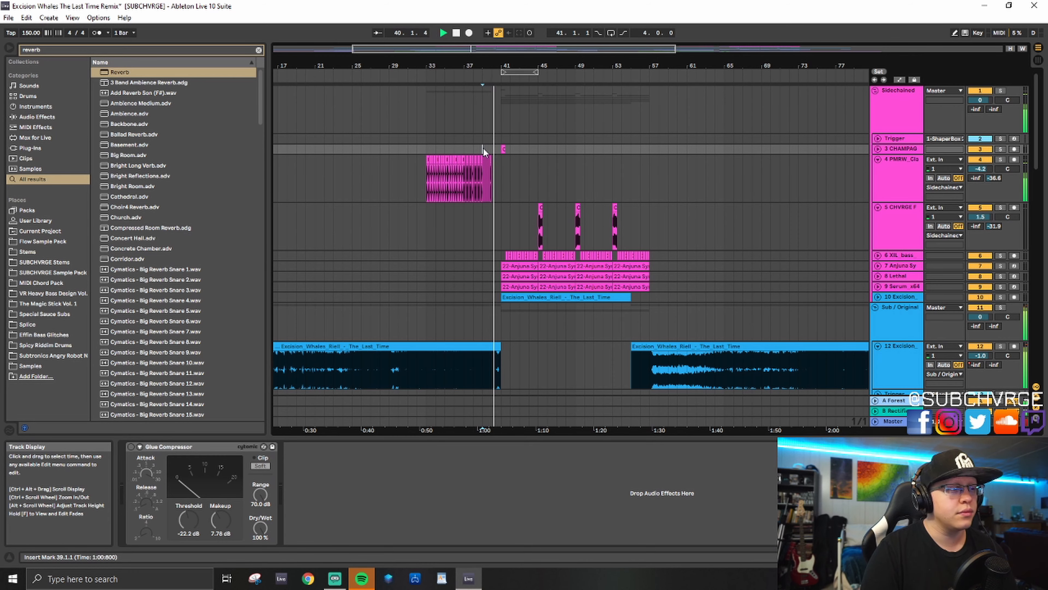
scroll(488, 230, "up", 3)
scroll(488, 231, "down", 15)
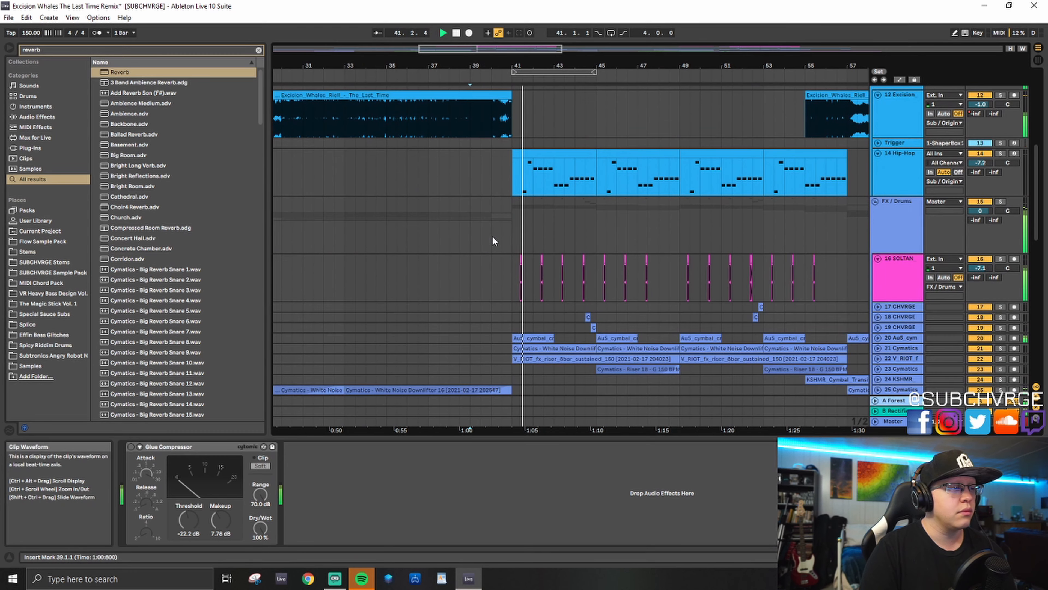
scroll(492, 240, "up", 2)
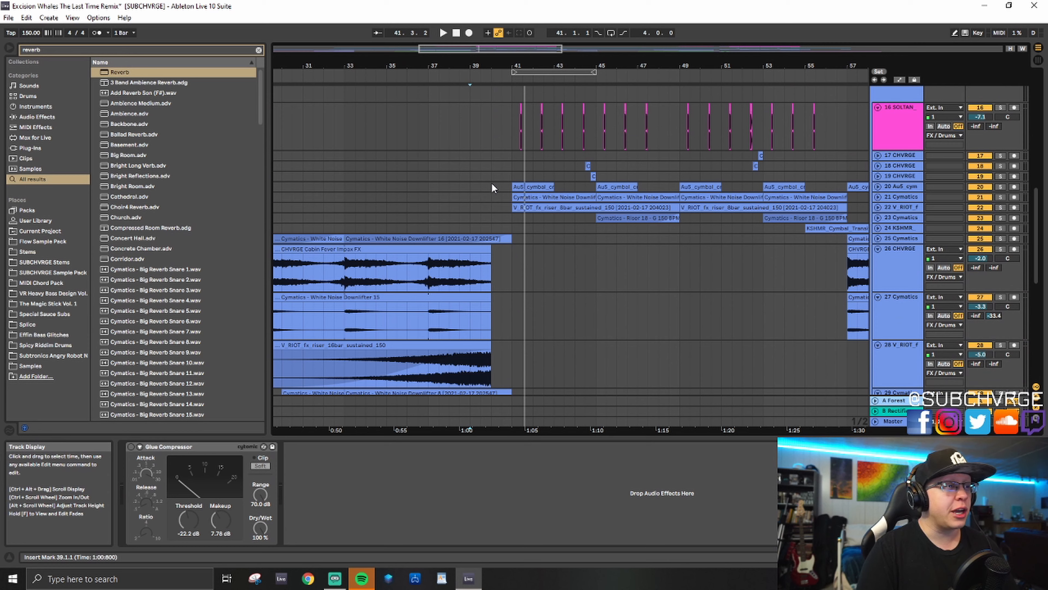
Step: Replay the full mix from bar 39 into the drop at bar 41, and stop playback
left_click(492, 187)
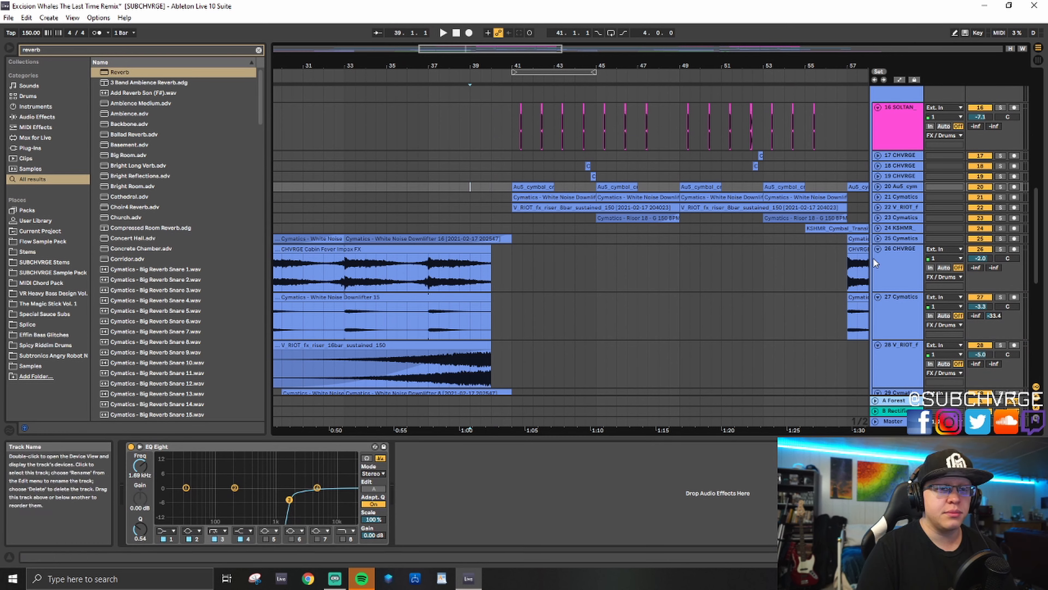
key("space")
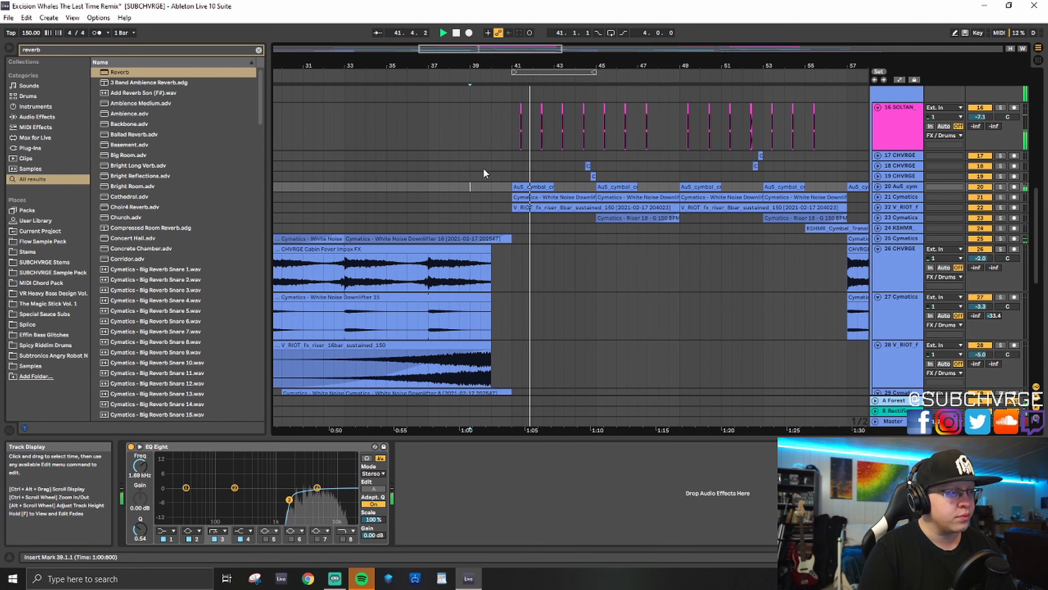
left_click(504, 167)
scroll(481, 173, "up", 4)
key("space")
Step: Place the insert marker at bar 41, fold all the track groups and select the Sidechained group
left_click(512, 166)
scroll(528, 248, "up", 2)
scroll(529, 253, "up", 5)
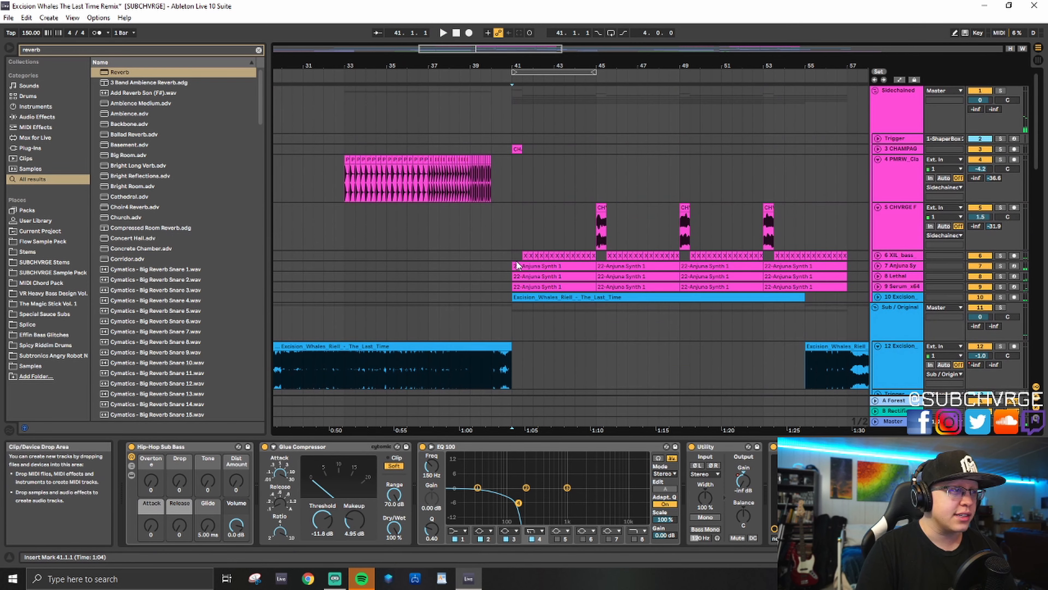
left_click(896, 104)
key("ctrl+a")
left_click(877, 91)
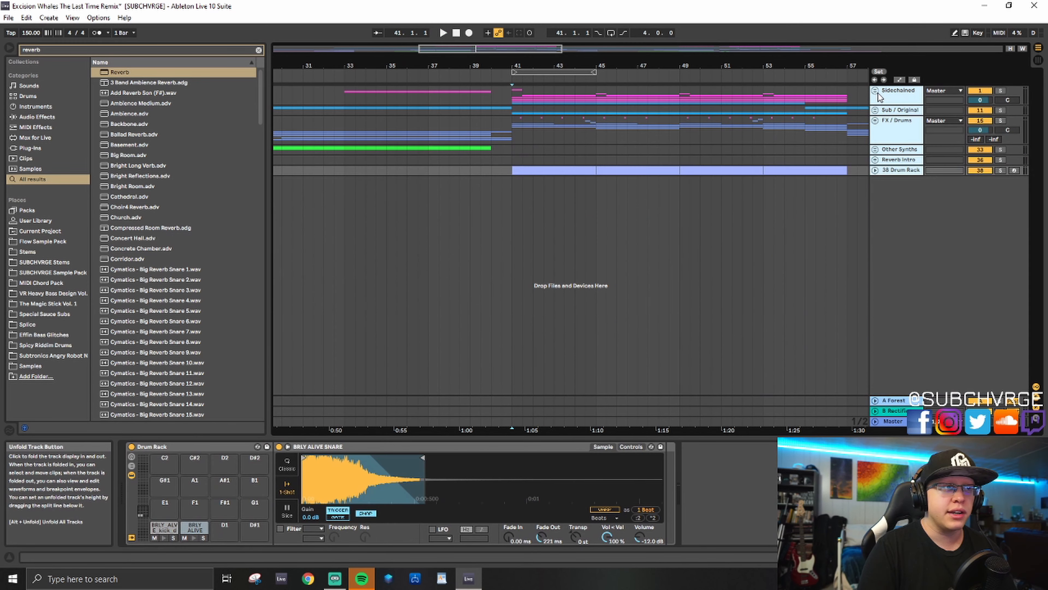
left_click(888, 99)
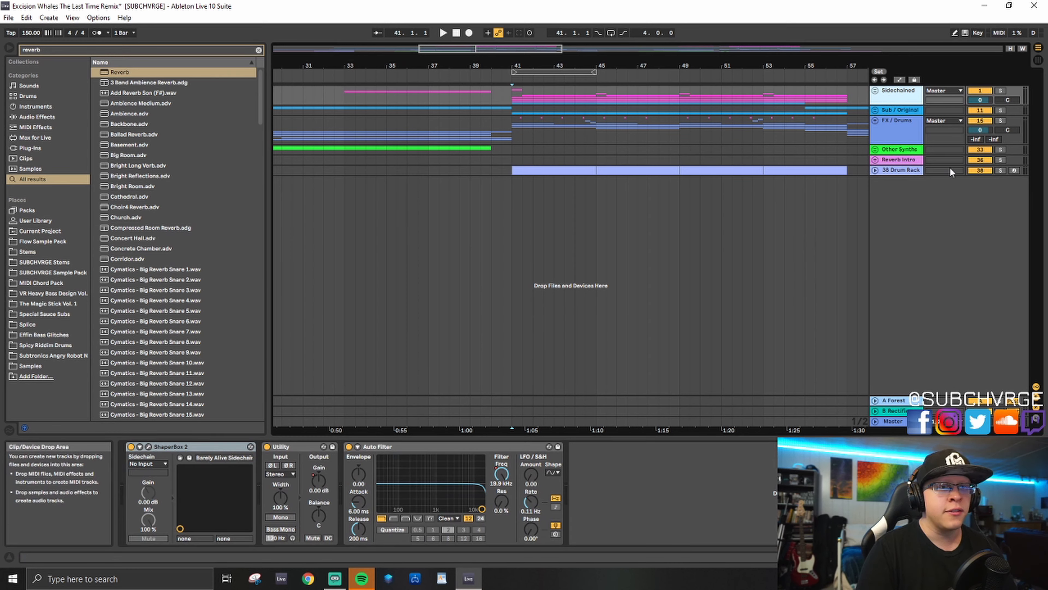
Step: Unfold and select Drum Rack track 38, and preview its BRLY ALIVE snare pad
left_click(877, 170)
left_click(890, 178)
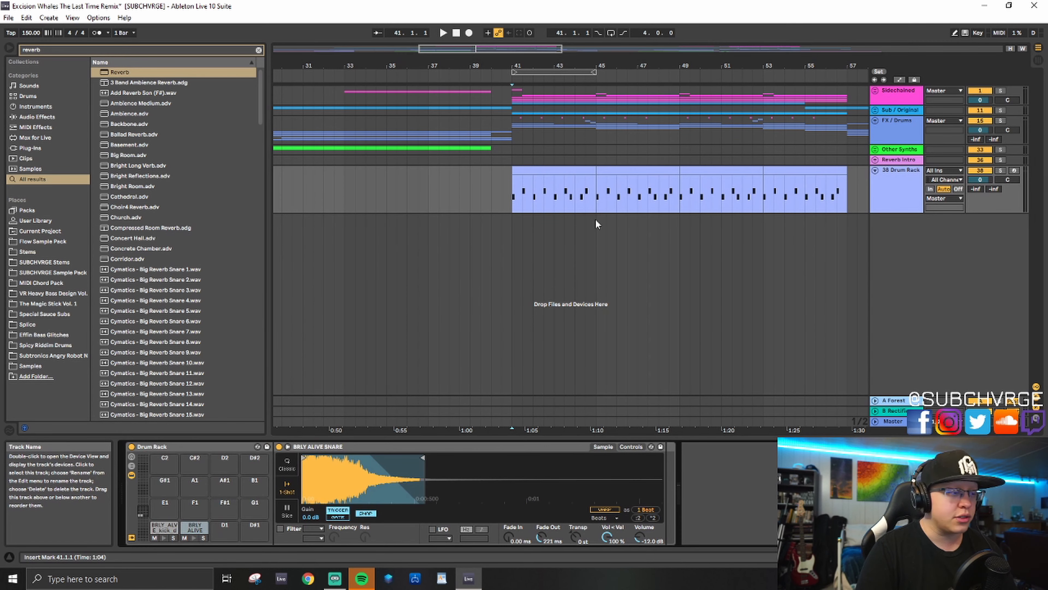
left_click(888, 186)
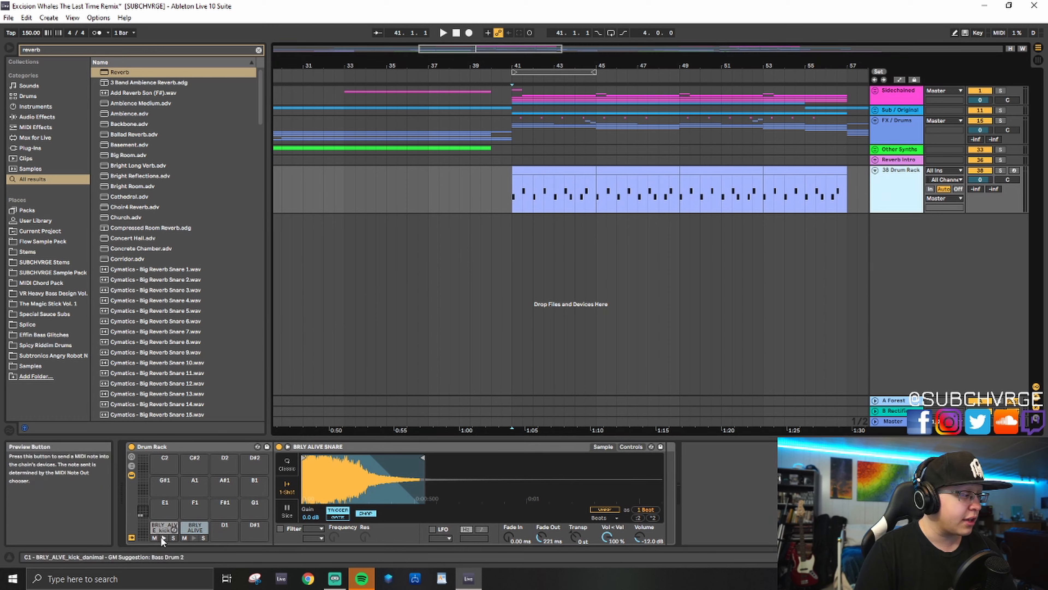
left_click(194, 537)
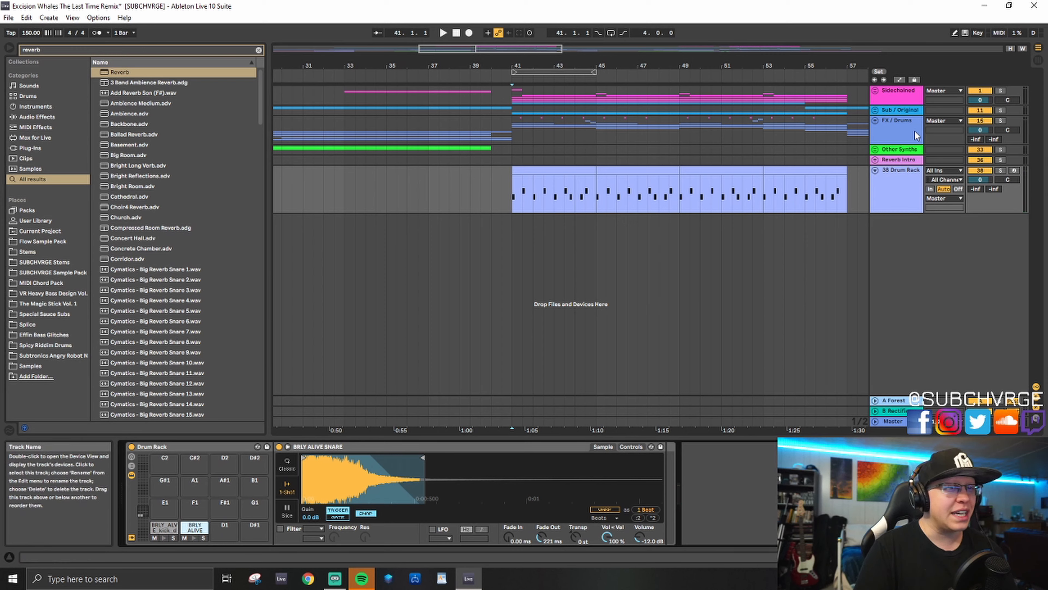
Step: Select the FX / Drums group, clear the reverb search from the browser, and reselect the Drum Rack track
left_click(893, 126)
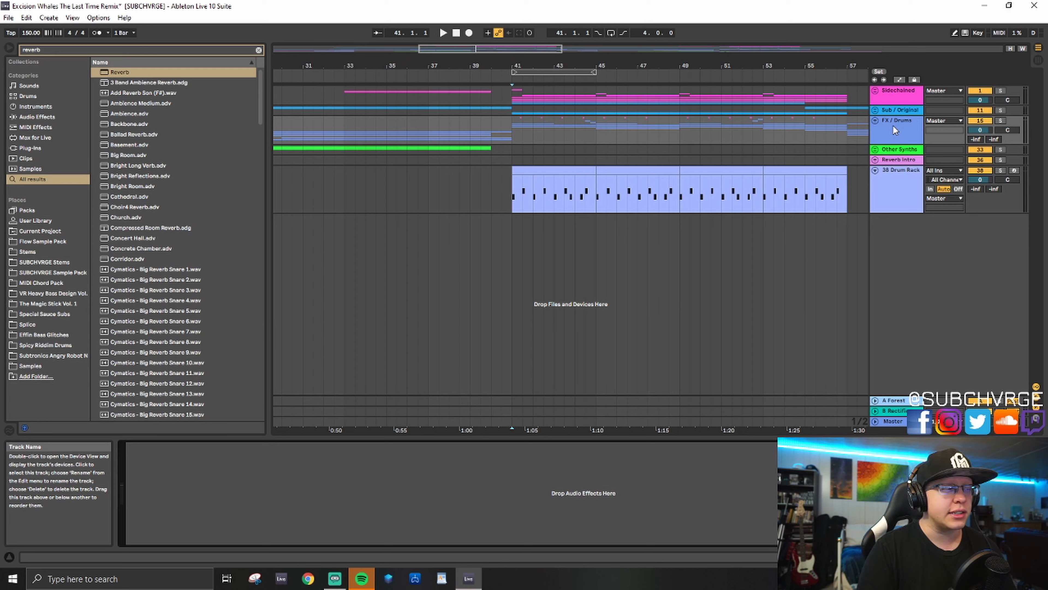
left_click(257, 50)
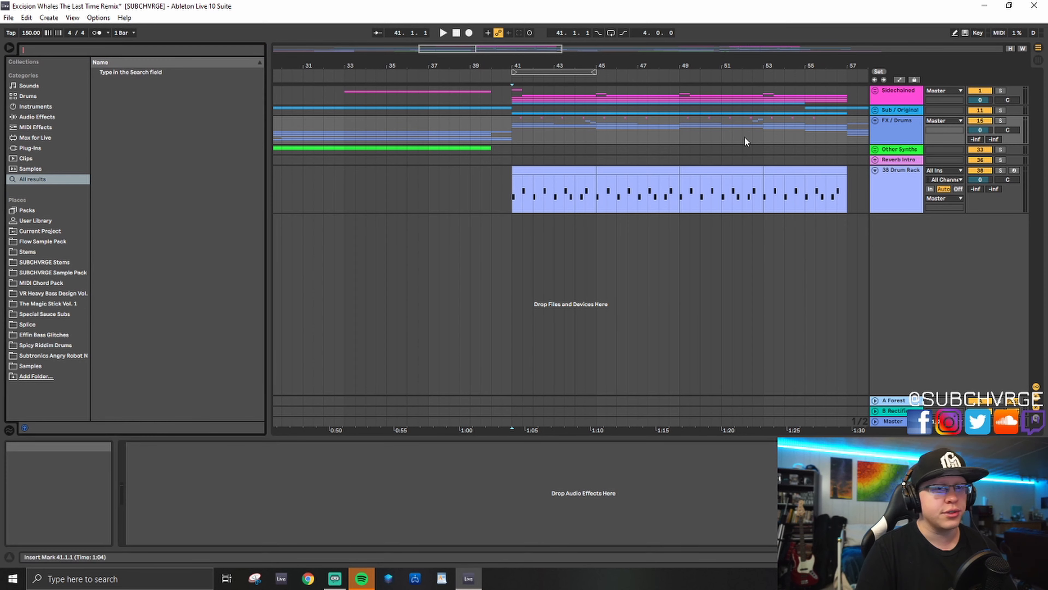
left_click(905, 192)
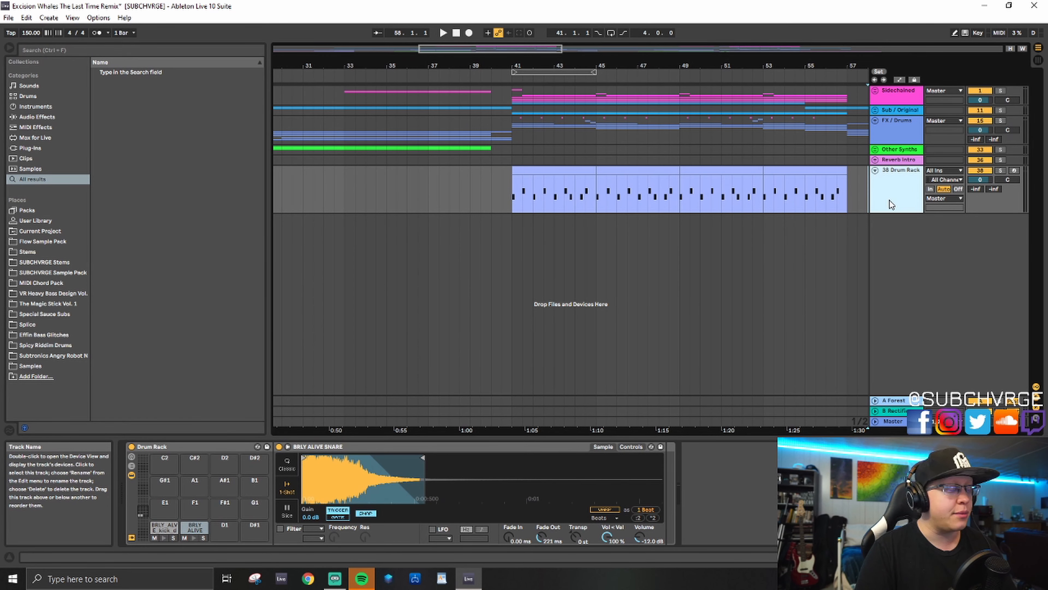
Step: View the volume curve in the Sidechained group's ShaperBox 2, and close the plug-in window
left_click(897, 100)
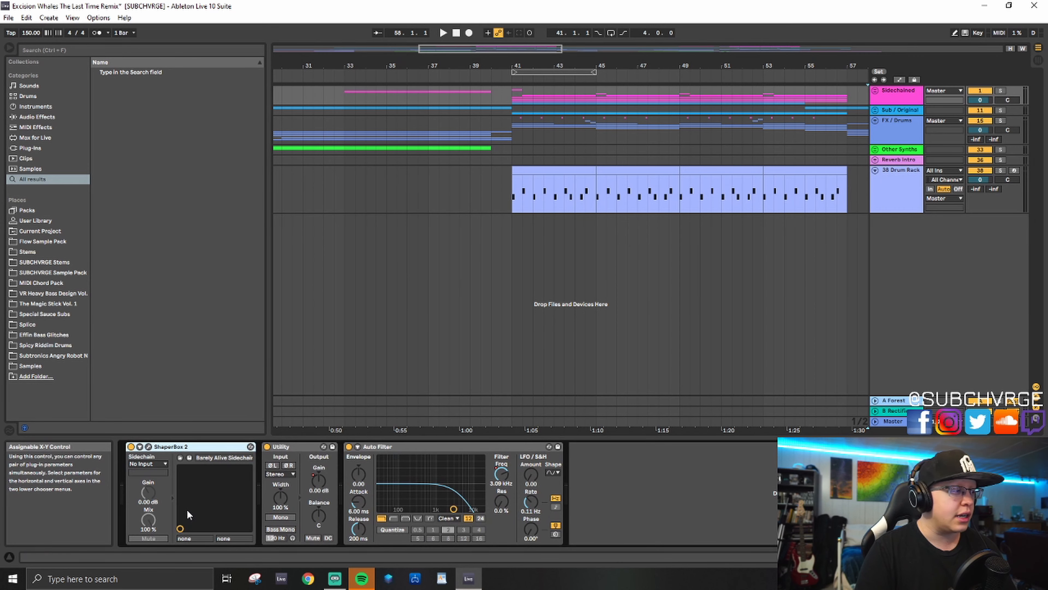
left_click(149, 447)
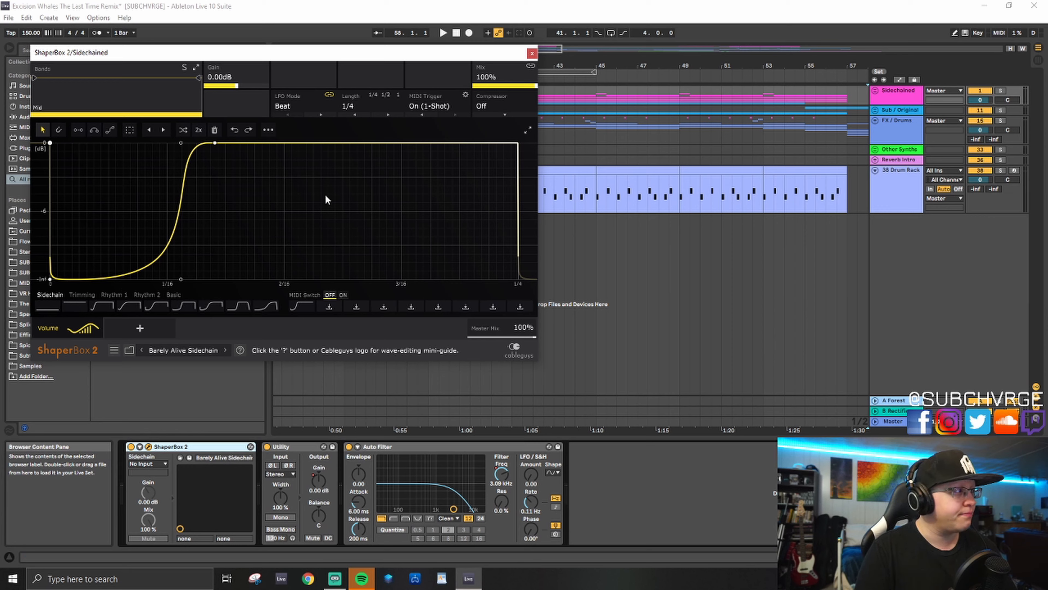
left_click(532, 54)
Step: Select the Drum Rack clip at bar 41, unfold the Sidechained group and select its Trigger track
left_click(895, 183)
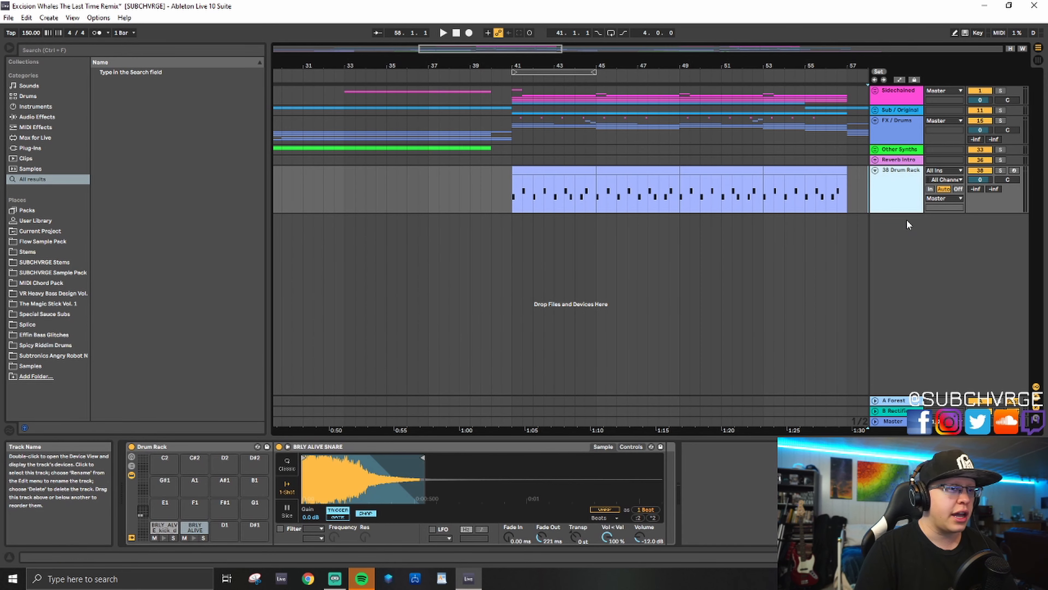
left_click(532, 183)
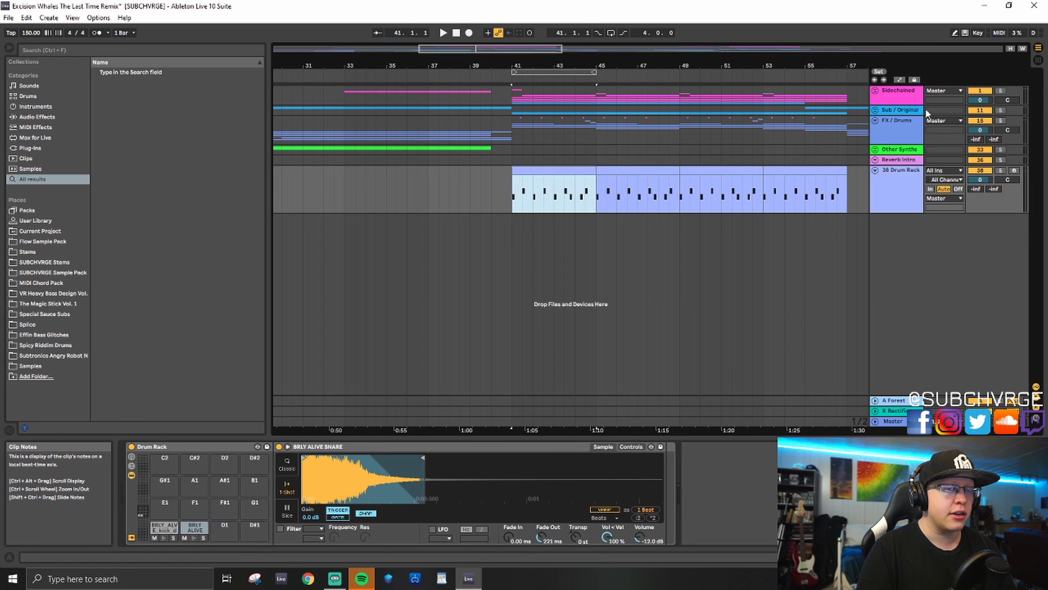
left_click(875, 91)
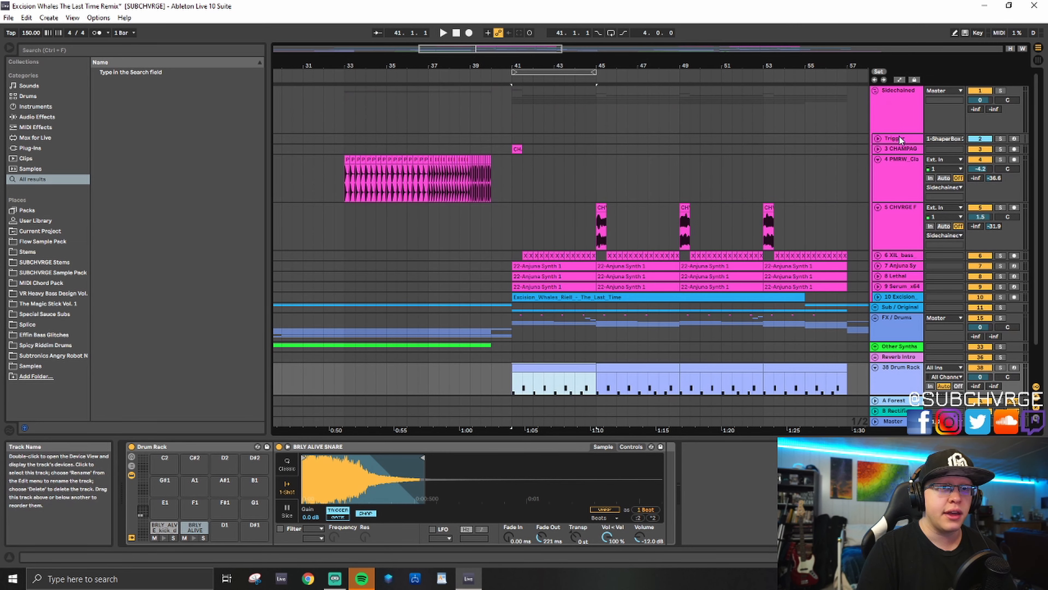
left_click(901, 140)
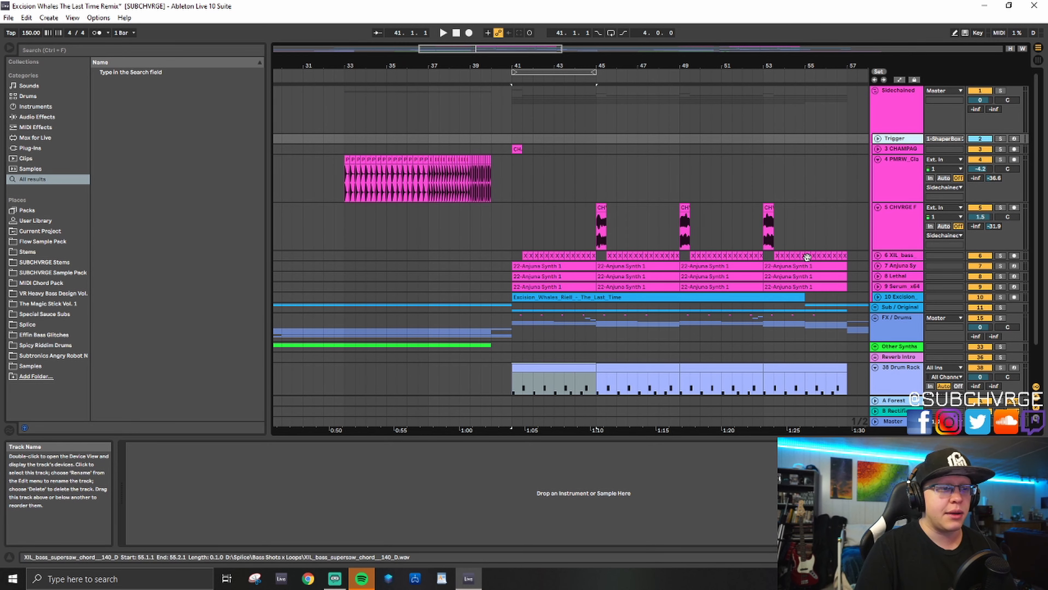
Step: Examine the sidechain trigger setup across the Drum Rack clip at bar 41, the Sidechained group and its Trigger track
scroll(892, 376, "down", 2)
left_click(555, 327)
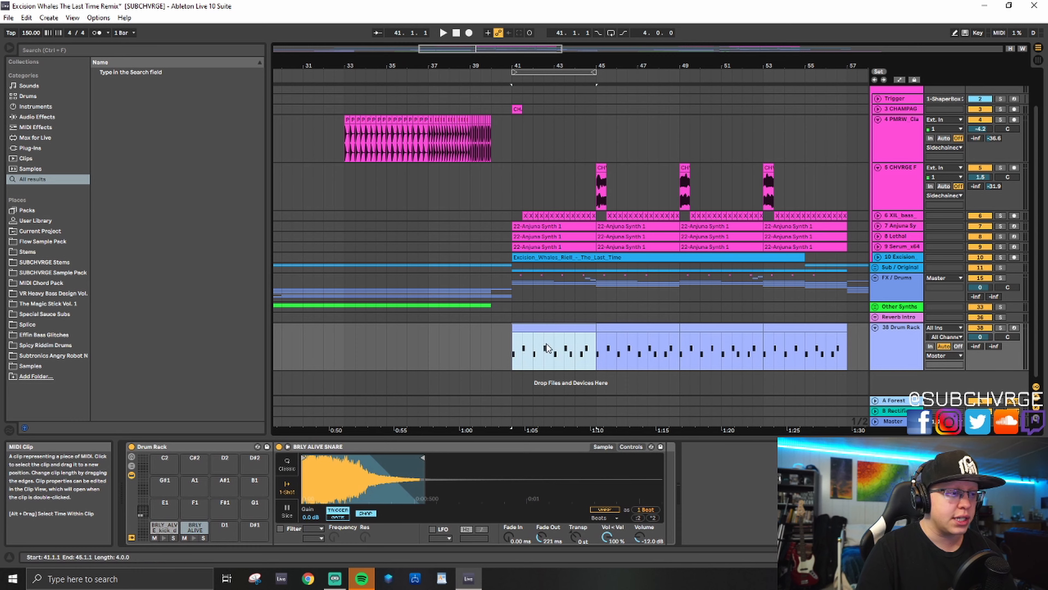
scroll(915, 108, "up", 2)
left_click(904, 106)
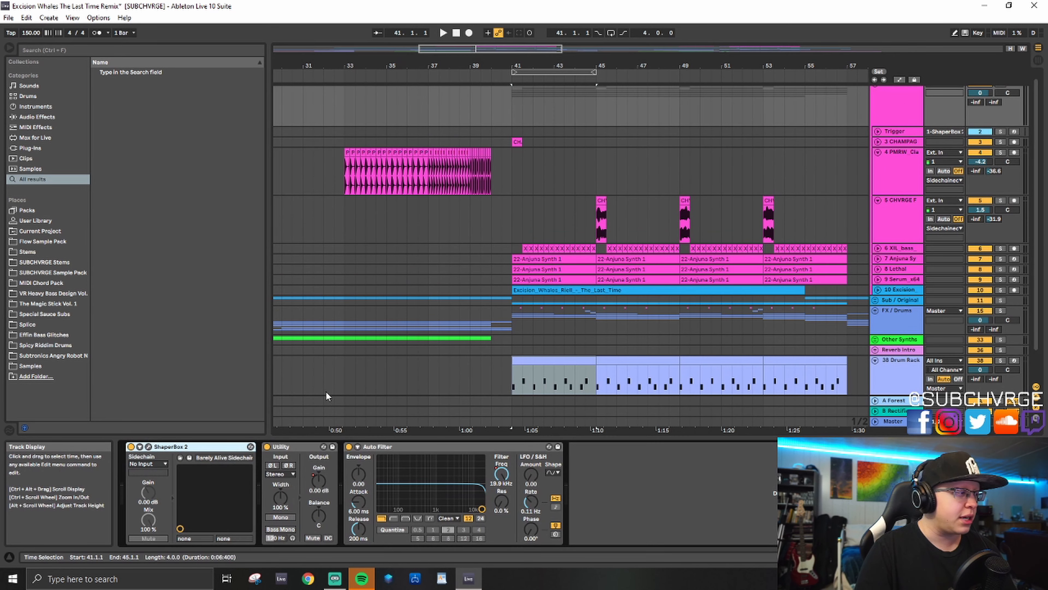
left_click(904, 133)
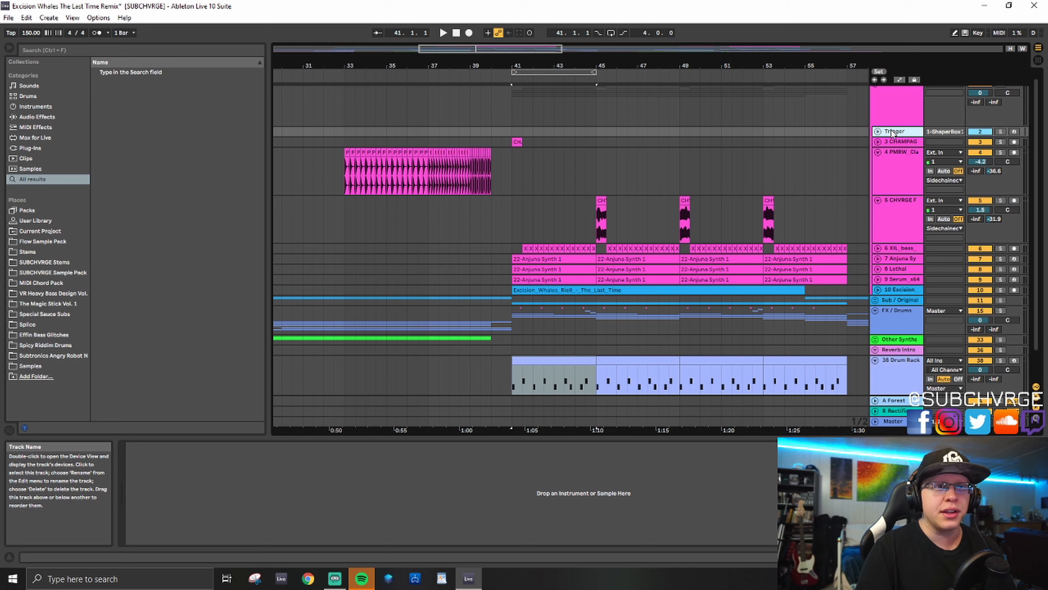
left_click(898, 389)
Step: Place the insert marker at bar 42 on the Sidechained group and open its ShaperBox 2 plug-in
left_click(533, 113)
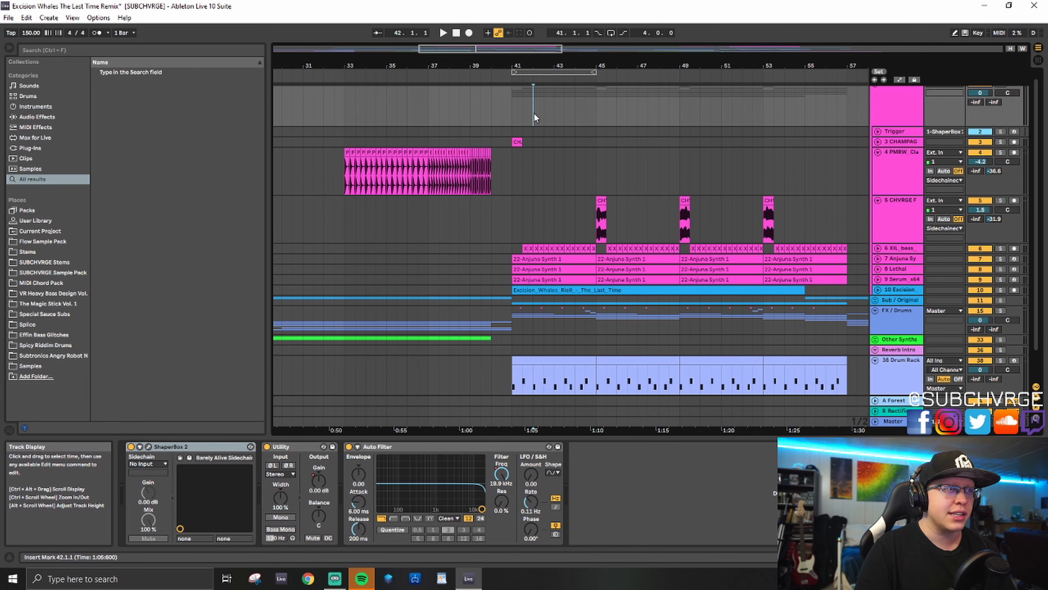
left_click(149, 446)
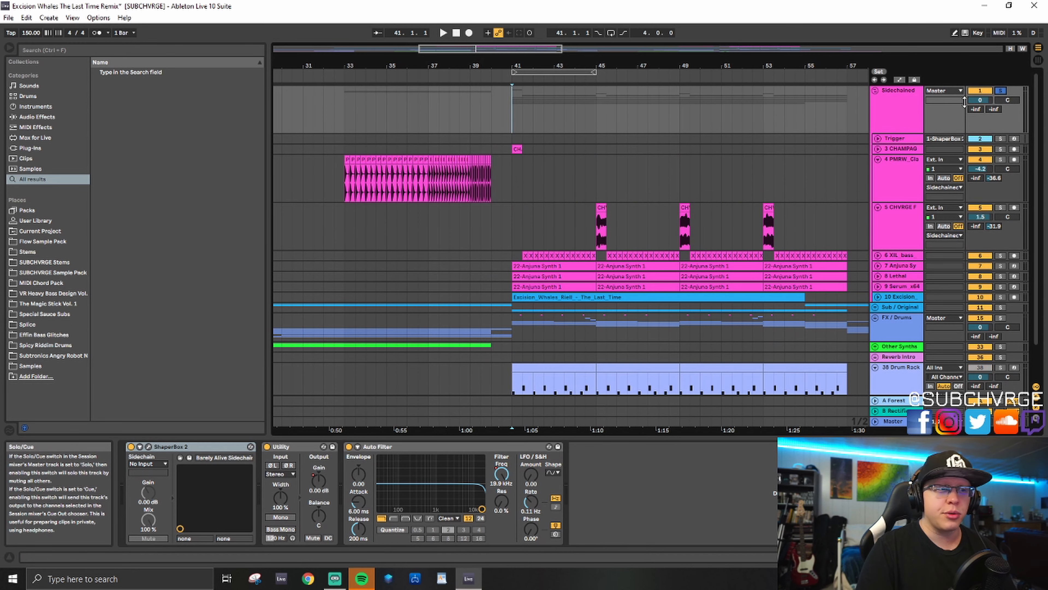
Step: Place the insert marker at bar 41 on the Sidechained group, play the drop's opening and stop
left_click(552, 103)
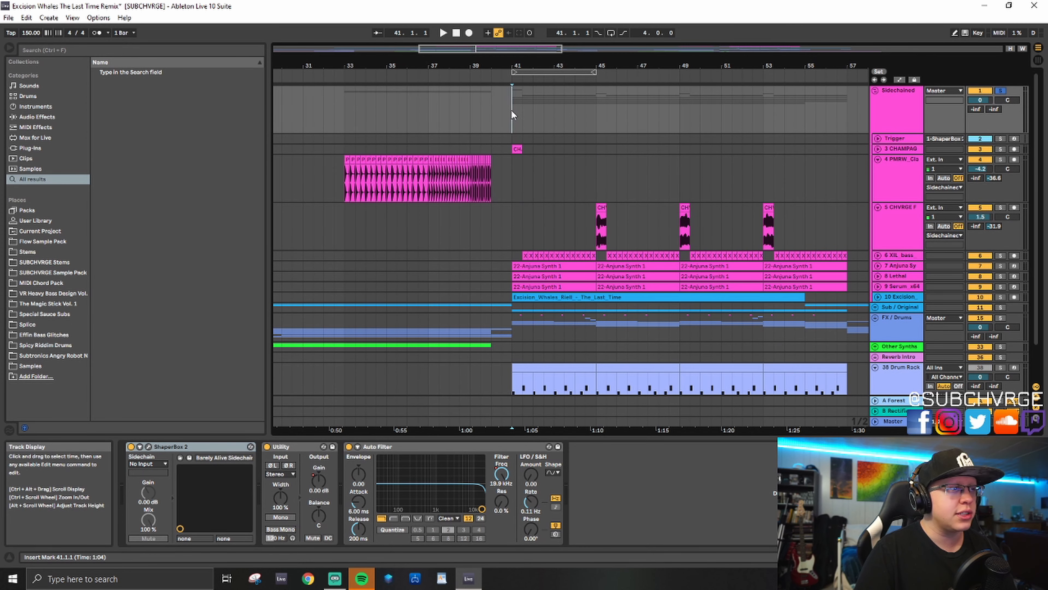
key("space")
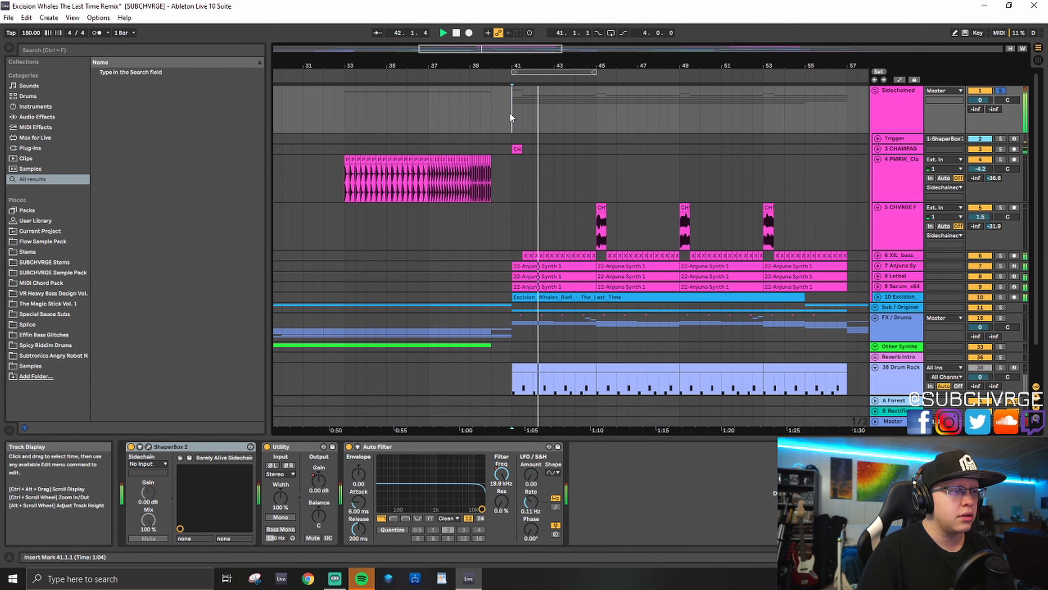
key("space")
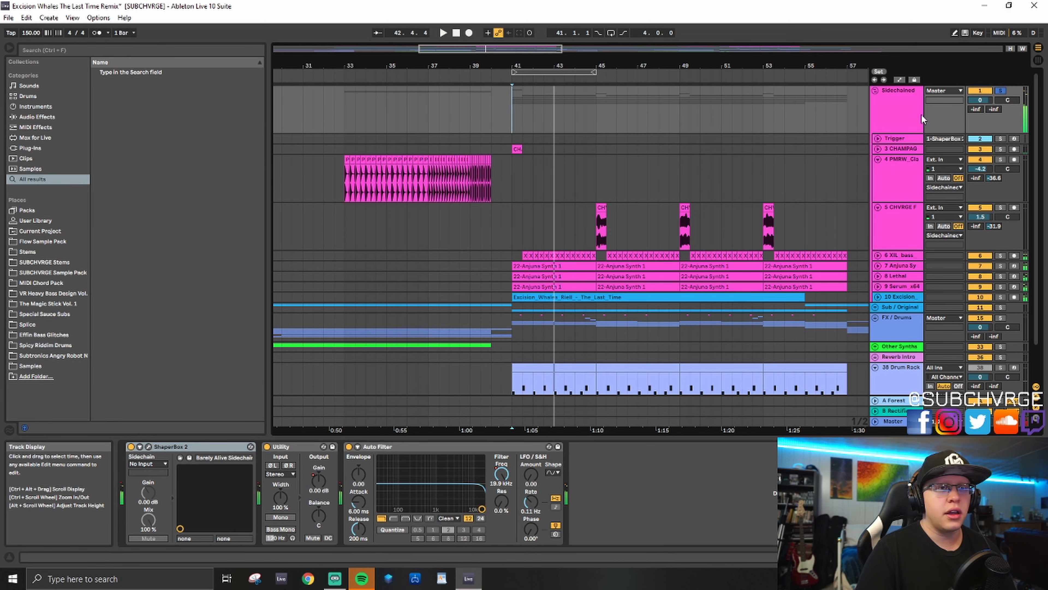
Step: Unfold track 10 with the Excision audio clip and select it to show its device chain
left_click(877, 297)
scroll(595, 305, "down", 3)
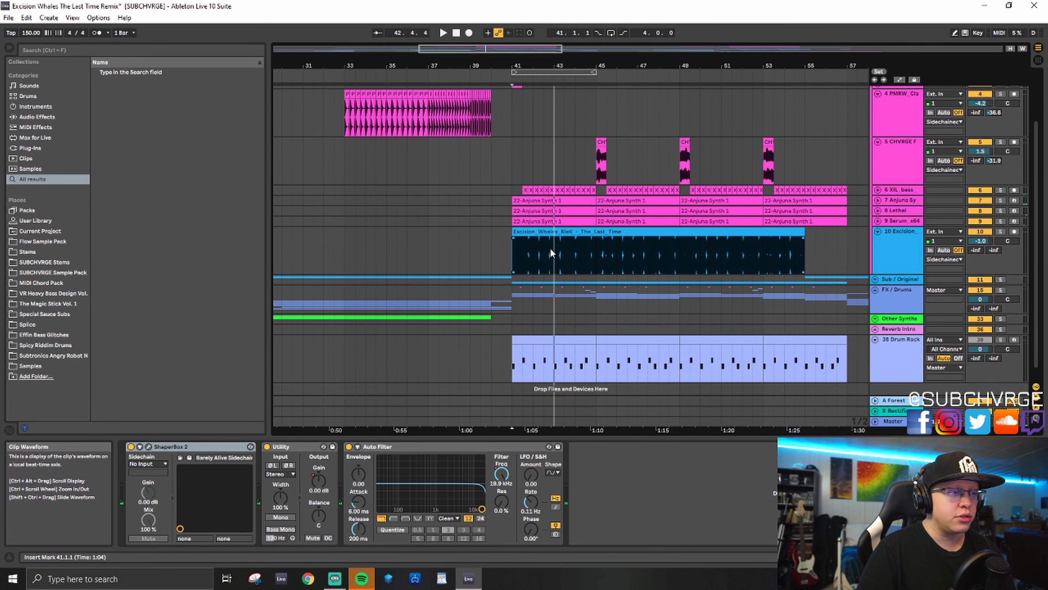
left_click(902, 250)
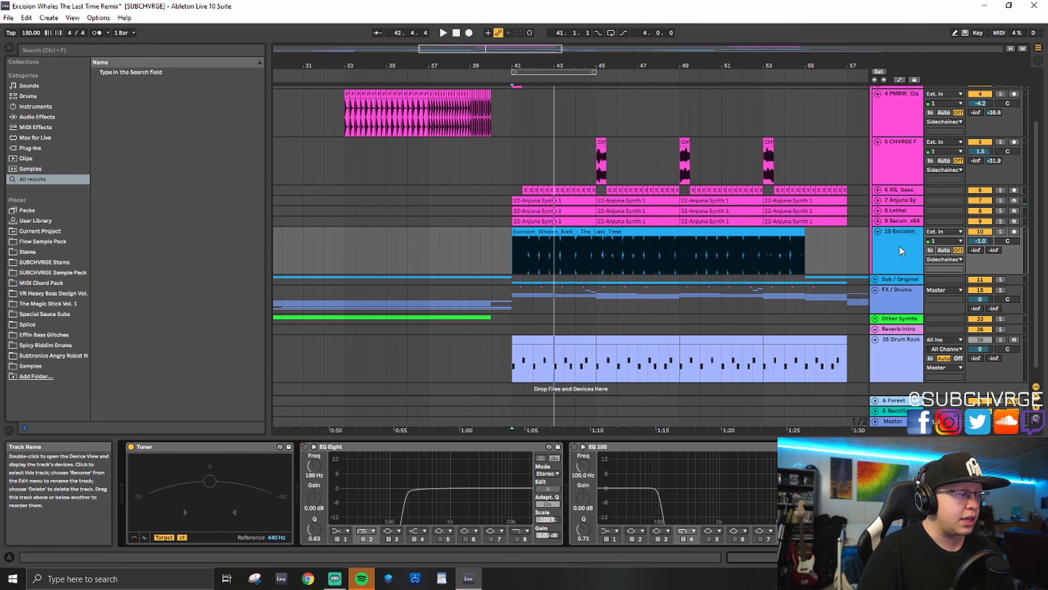
scroll(583, 280, "down", 1)
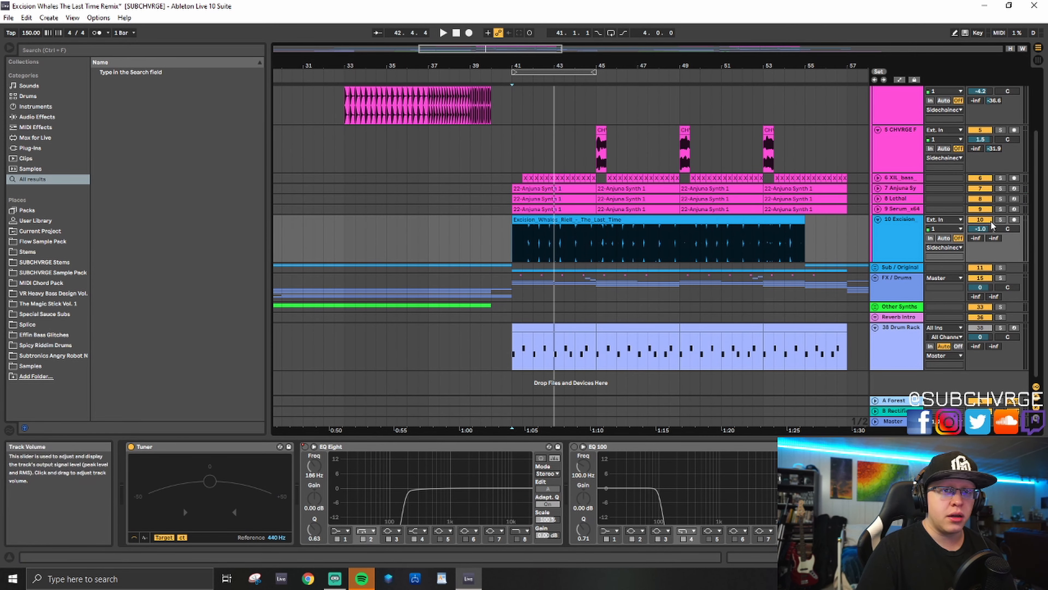
Step: Play the soloed Sidechained group again through the end of the first four-bar phrase, and stop playback
scroll(600, 219, "up", 3)
key("space")
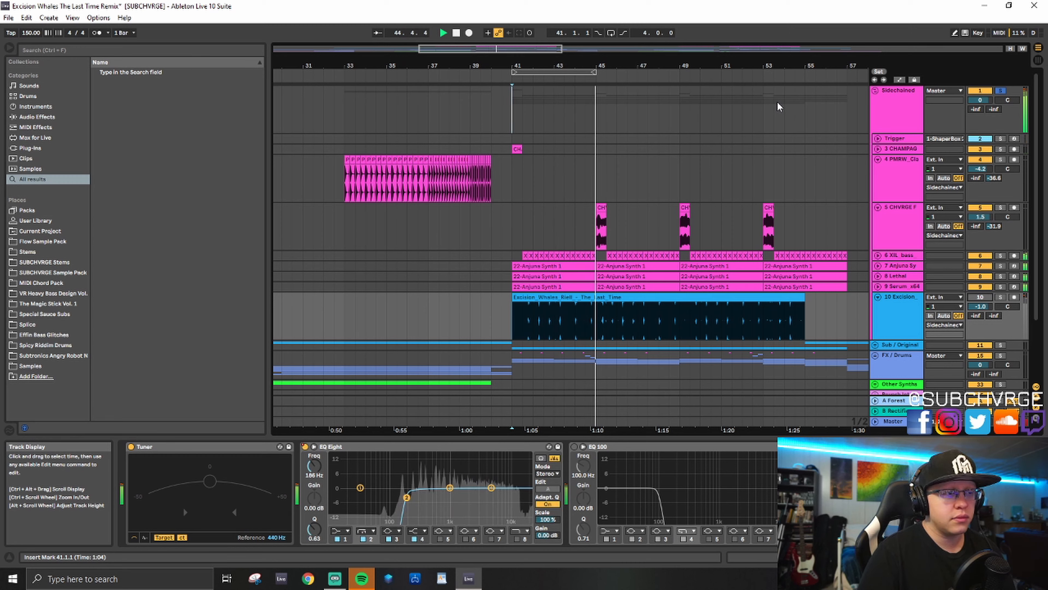
key("space")
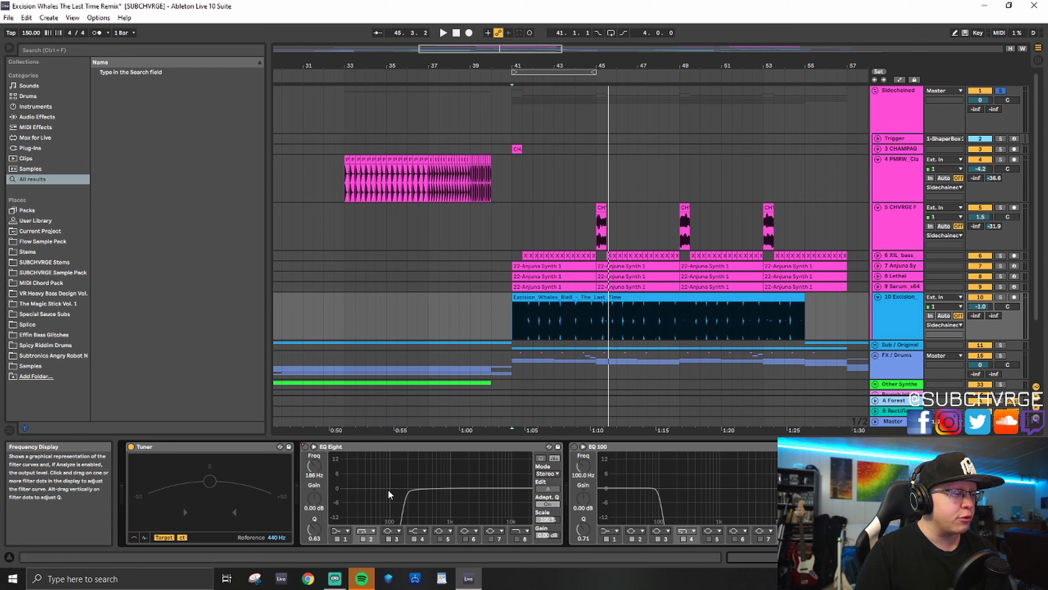
Step: Select the XIL bass, Anjuna Synth, Lethal and Serum tracks together and unfold them all
scroll(548, 264, "down", 3)
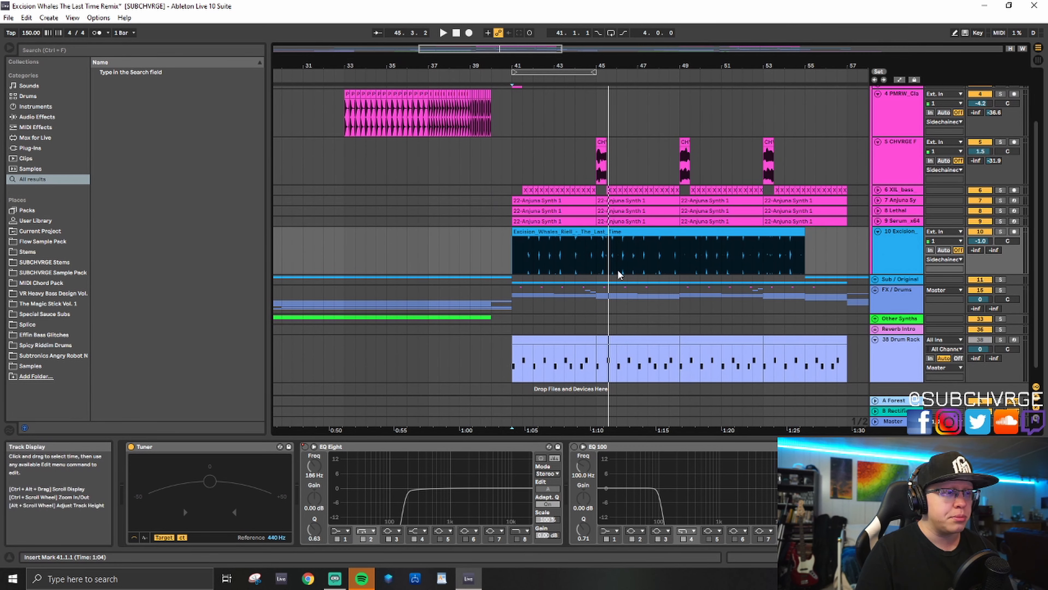
left_click(897, 294)
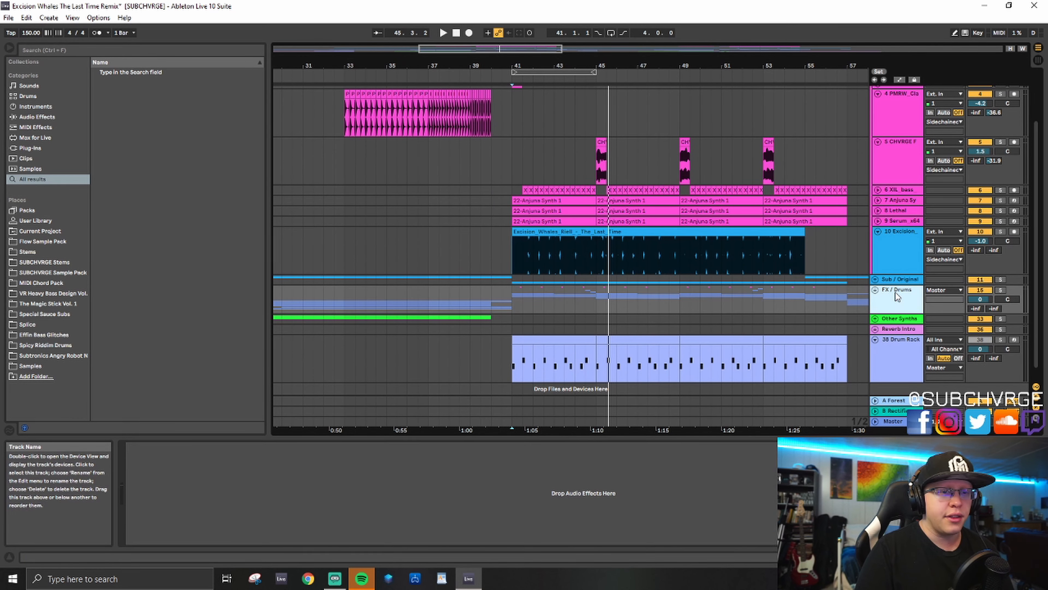
scroll(628, 297, "up", 3)
left_click(894, 255)
left_click(901, 284, "shift")
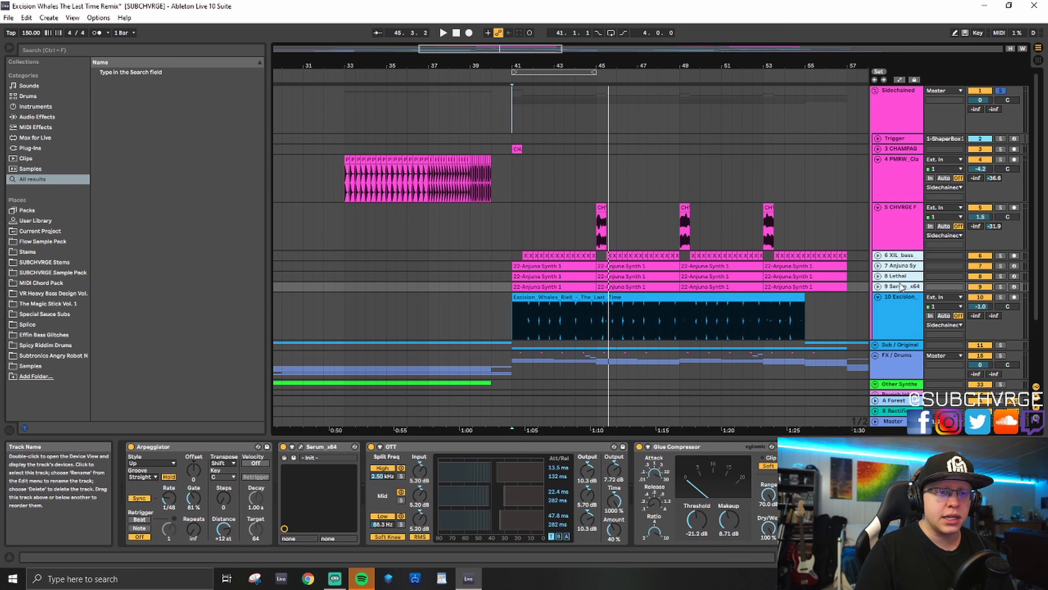
left_click(879, 287)
scroll(504, 246, "down", 3)
Step: Place the insert marker at bar 41 on the Anjuna Synth track, select the track and expand its OTT device
left_click(512, 187)
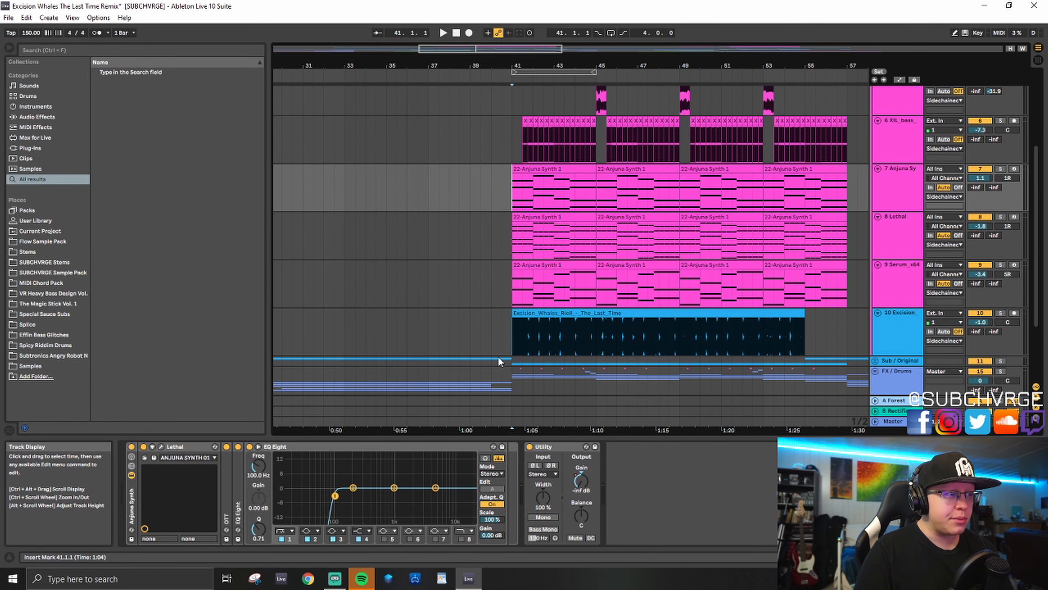
left_click(908, 195)
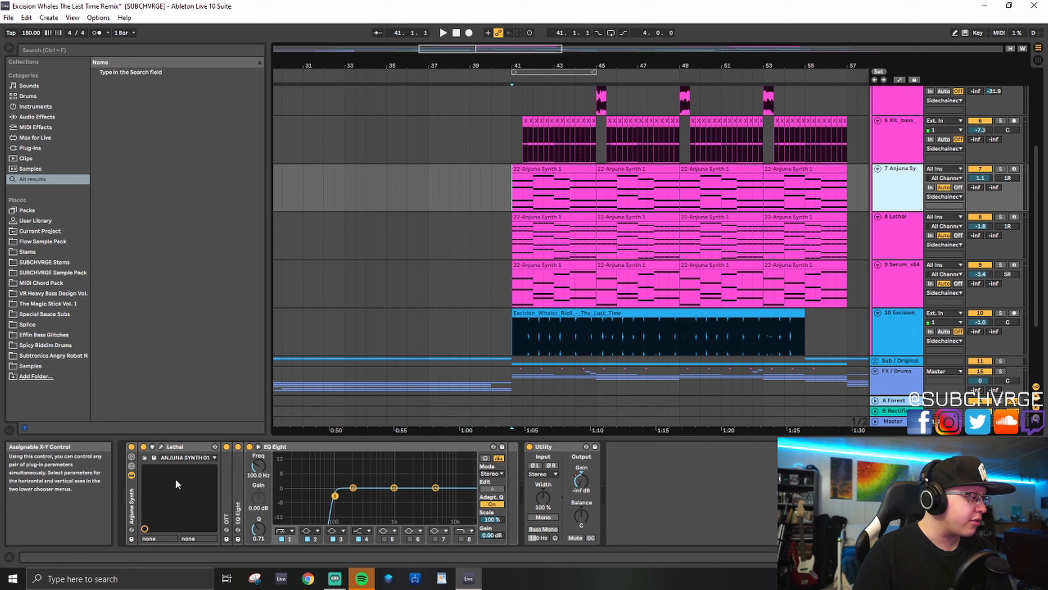
double_click(225, 487)
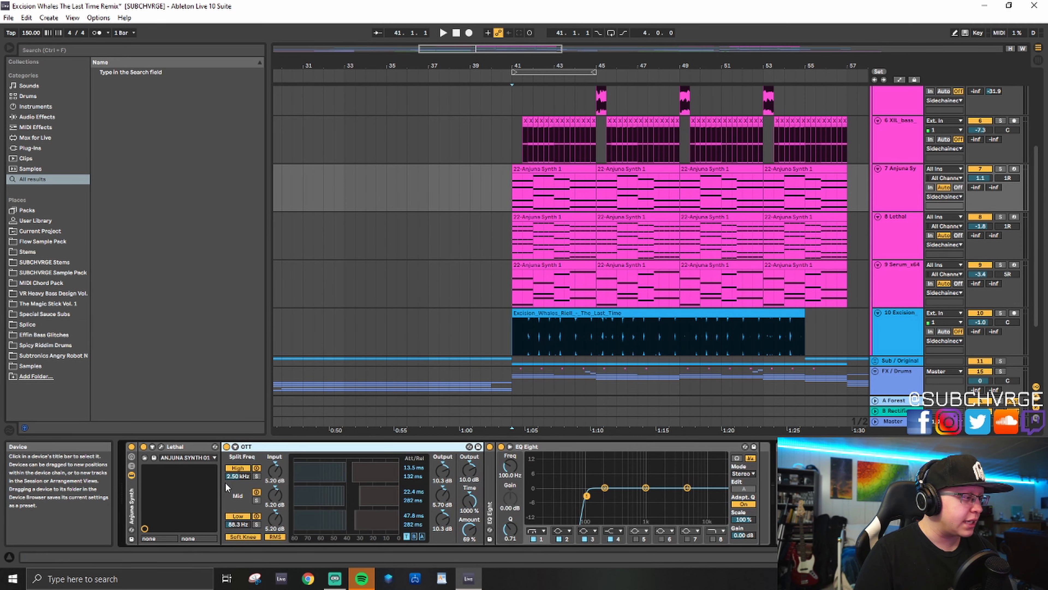
Step: Open the Lethal plug-in on the Anjuna Synth track, view its User Presets and Core Library categories, and close it
left_click(161, 447)
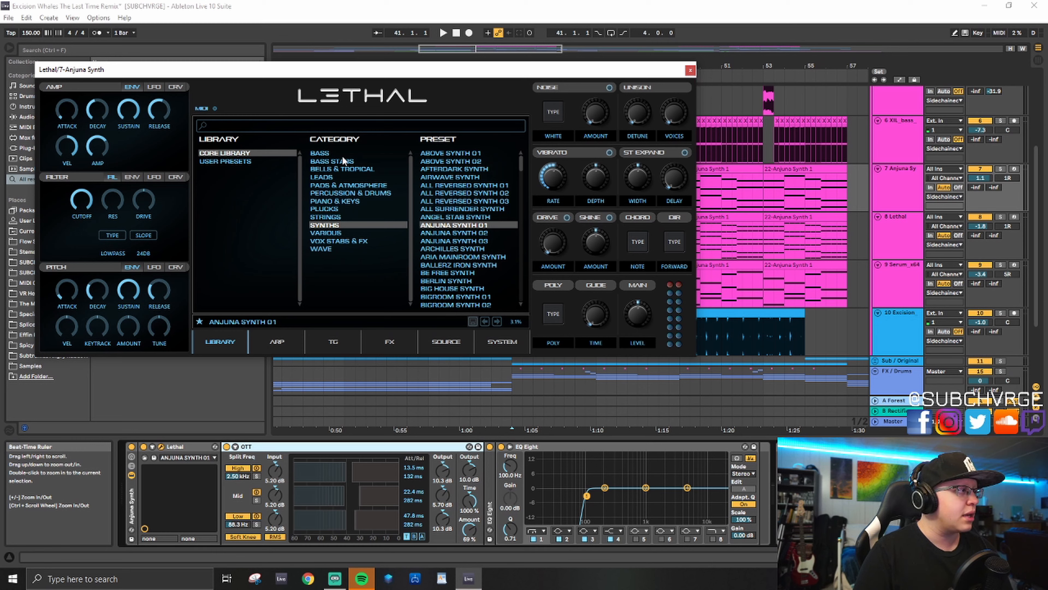
left_click(231, 161)
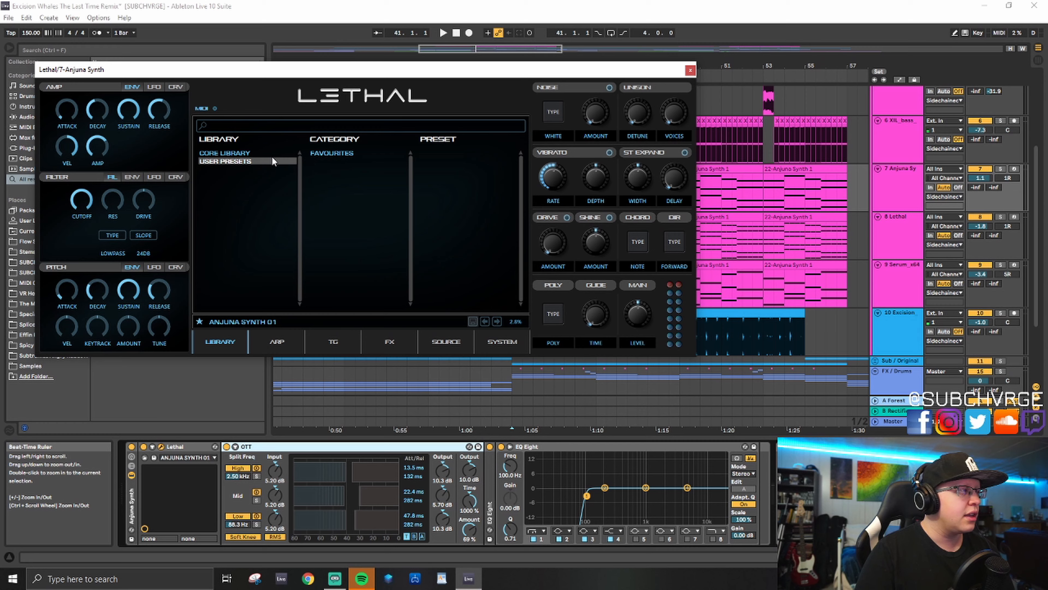
left_click(246, 155)
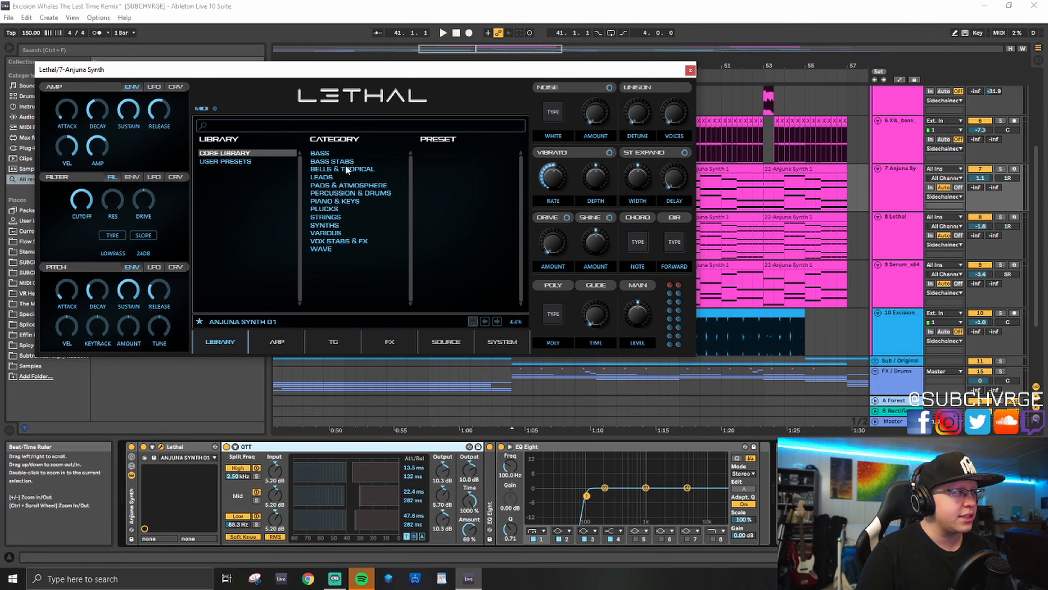
left_click(690, 71)
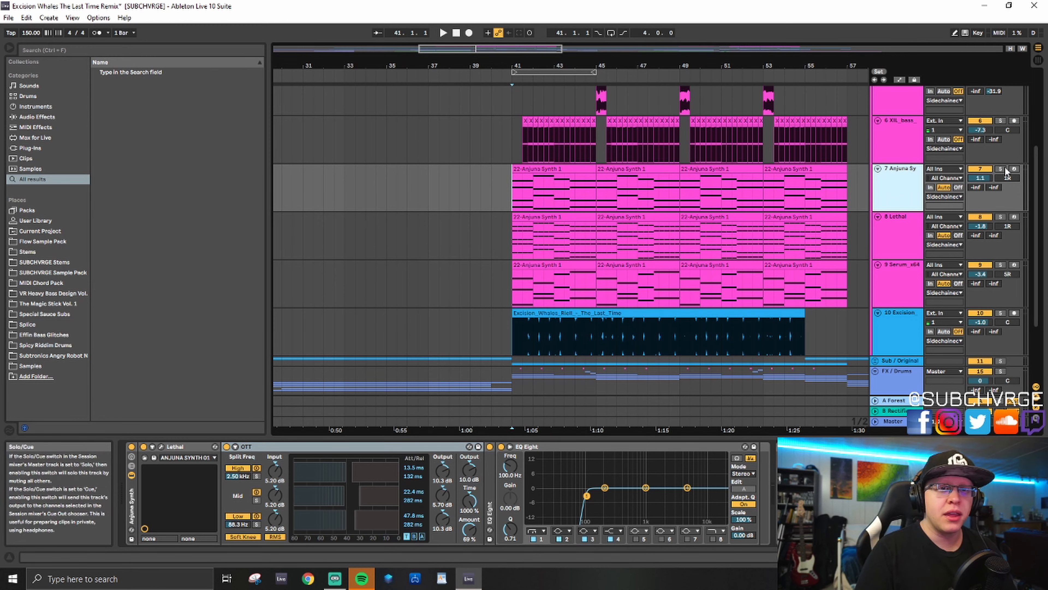
Step: Solo the Anjuna Synth track, select its first clip, and view its Lethal plug-in and the folded EQ Eight after OTT
key("s")
left_click(544, 169)
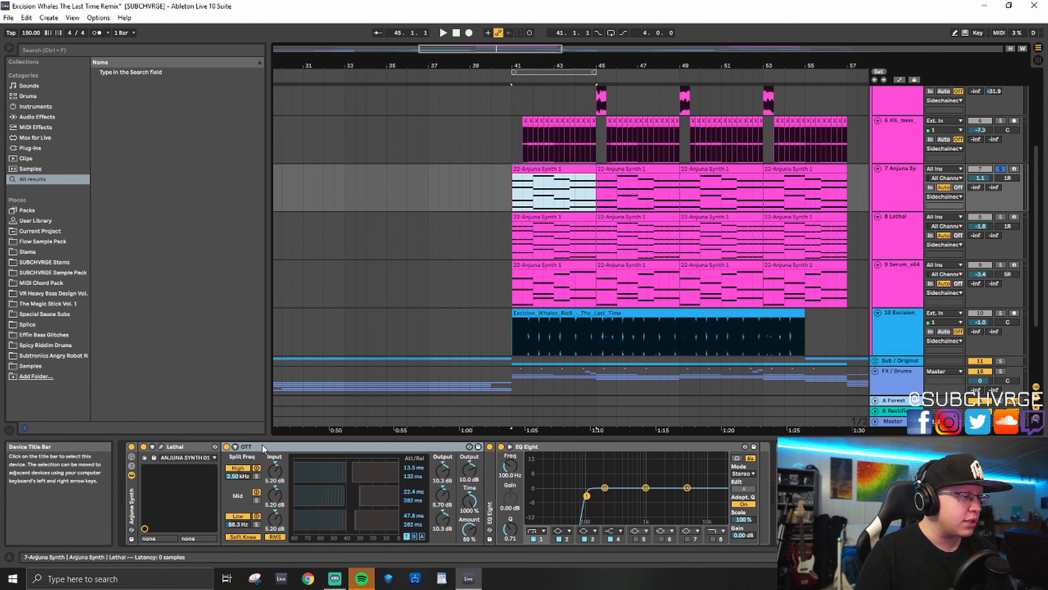
left_click(161, 446)
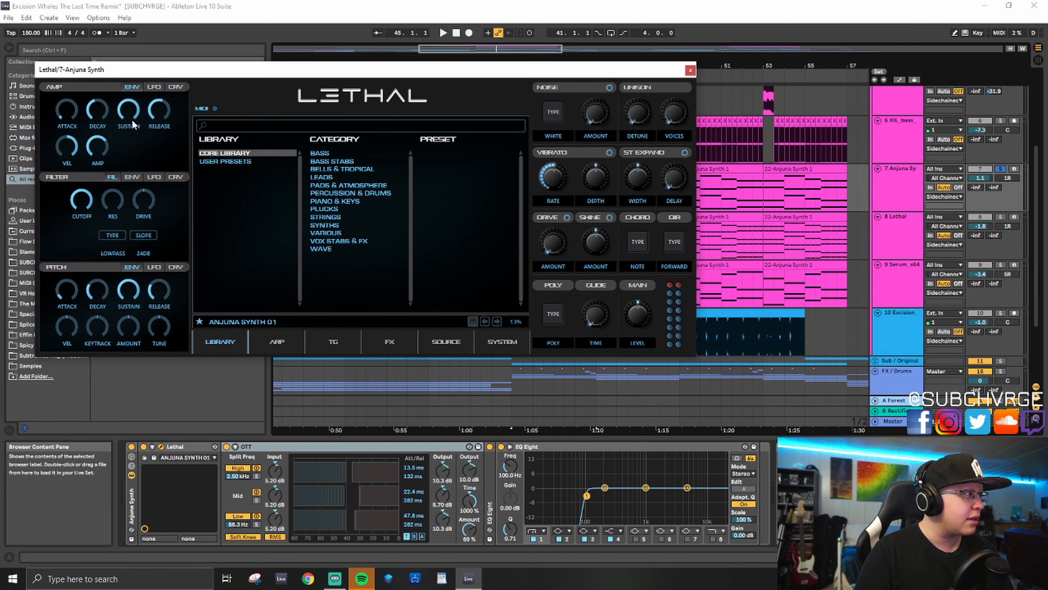
left_click(689, 72)
left_click(494, 497)
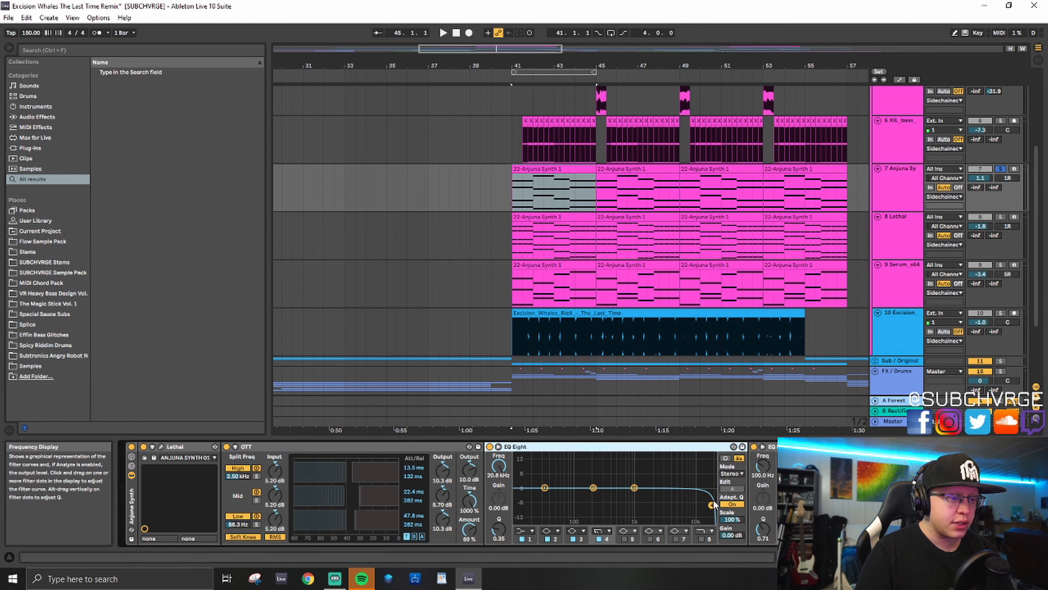
double_click(559, 448)
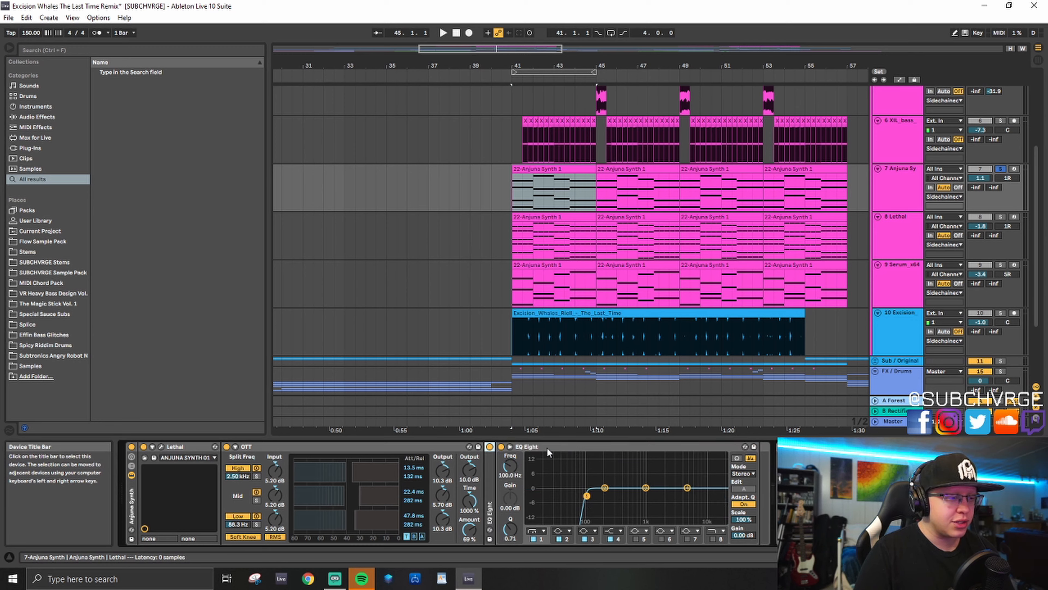
Step: Show the automation lanes and zoom in on the first Anjuna Synth clip's Utility Gain curve, with the insert marker at 41.3
key("a")
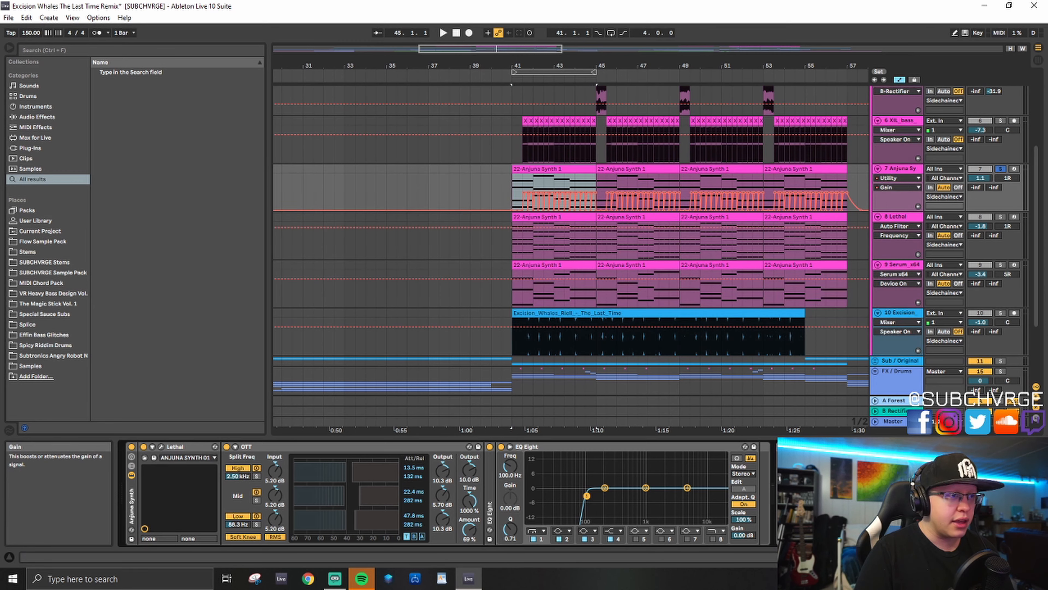
key("z")
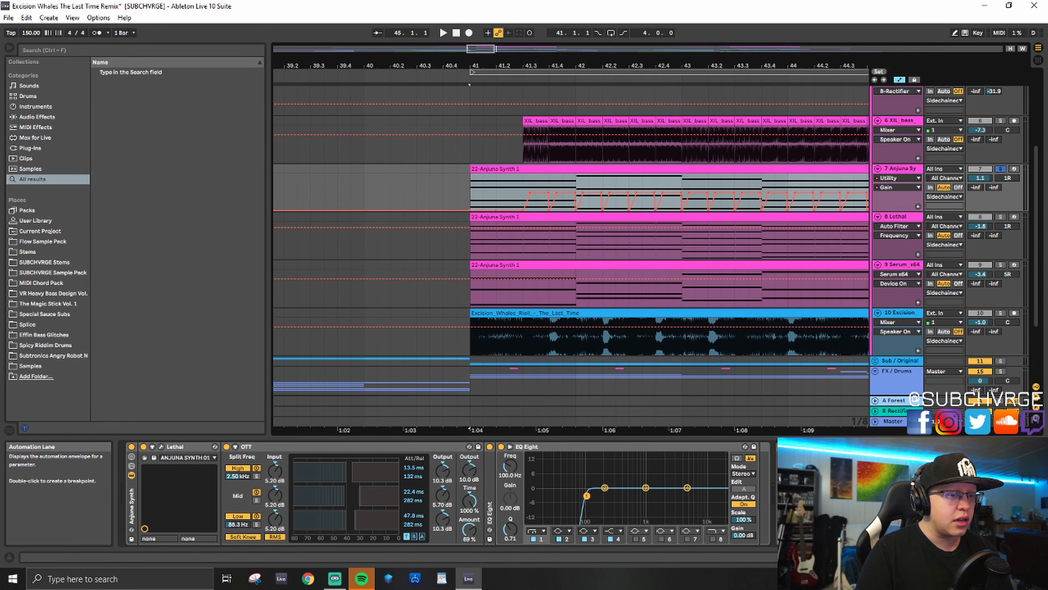
double_click(523, 182)
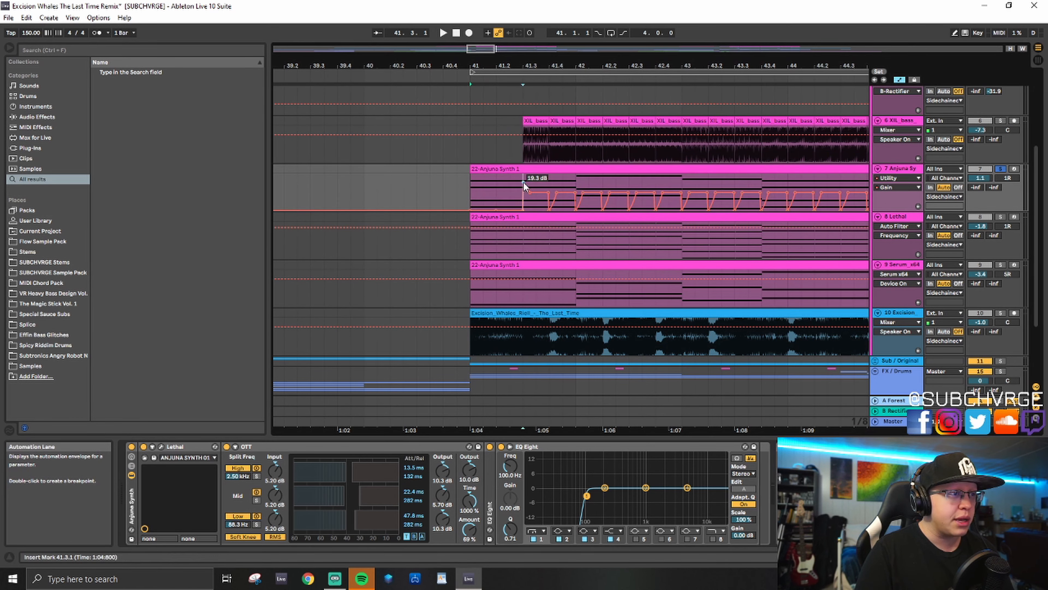
left_click(522, 180)
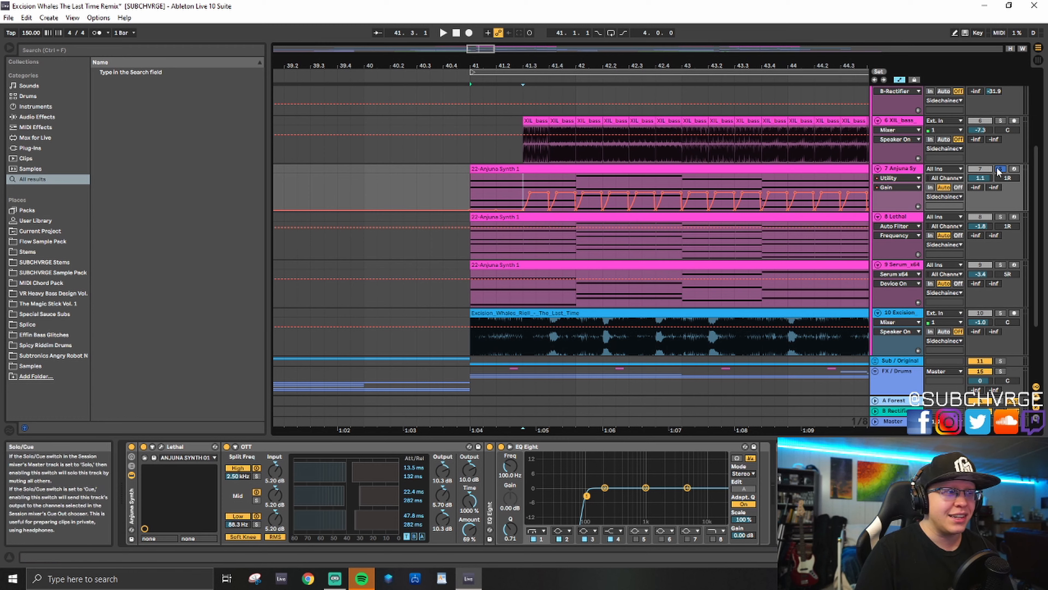
Step: Audition the soloed Anjuna Synth from 41.3 with its Utility device off and on, and display the Gain automation again
key("space")
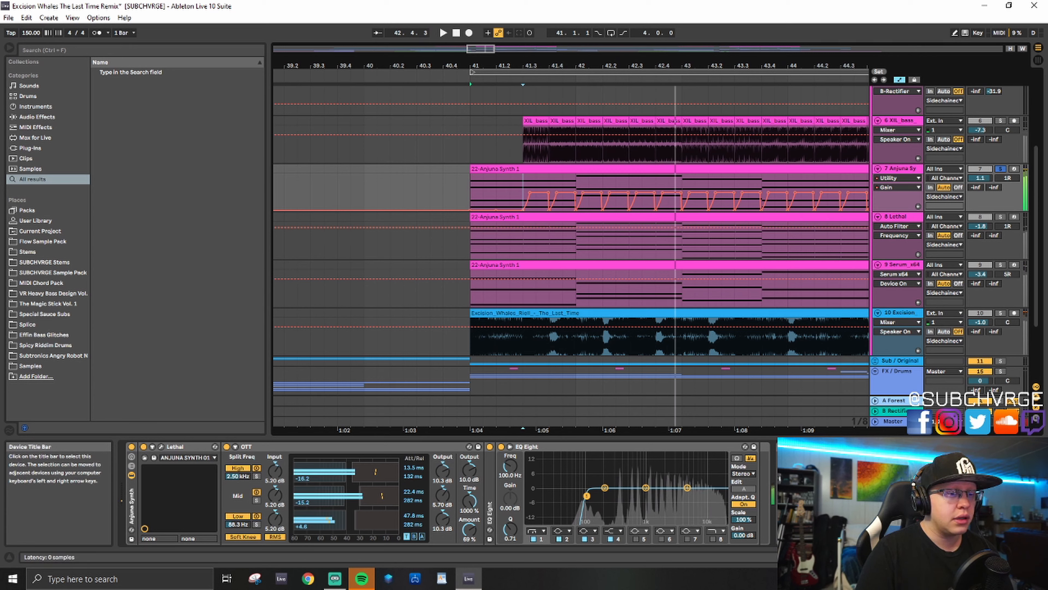
left_click(783, 446)
key("space")
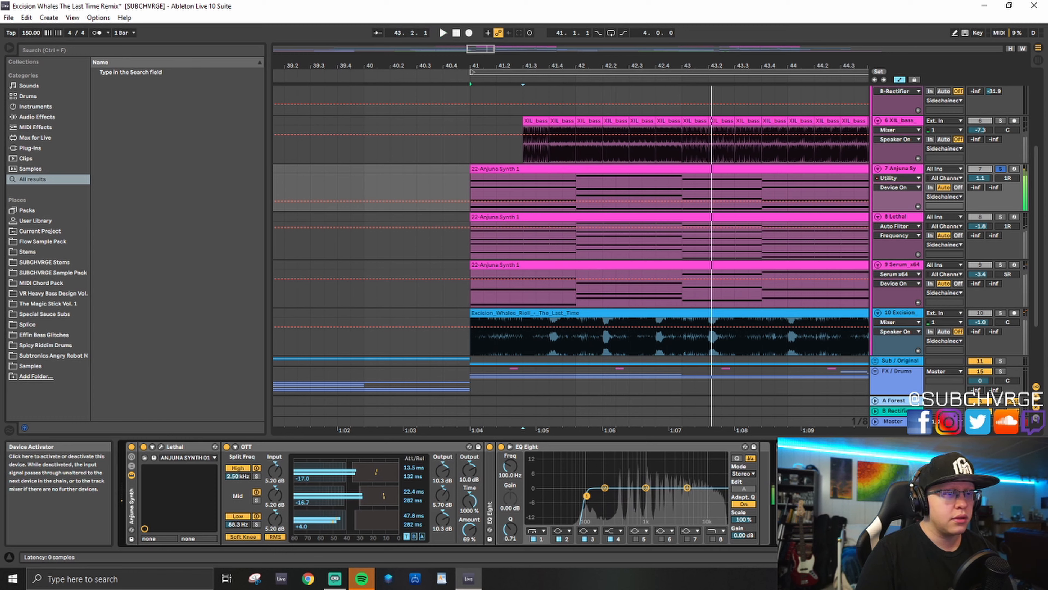
key("space")
key("space")
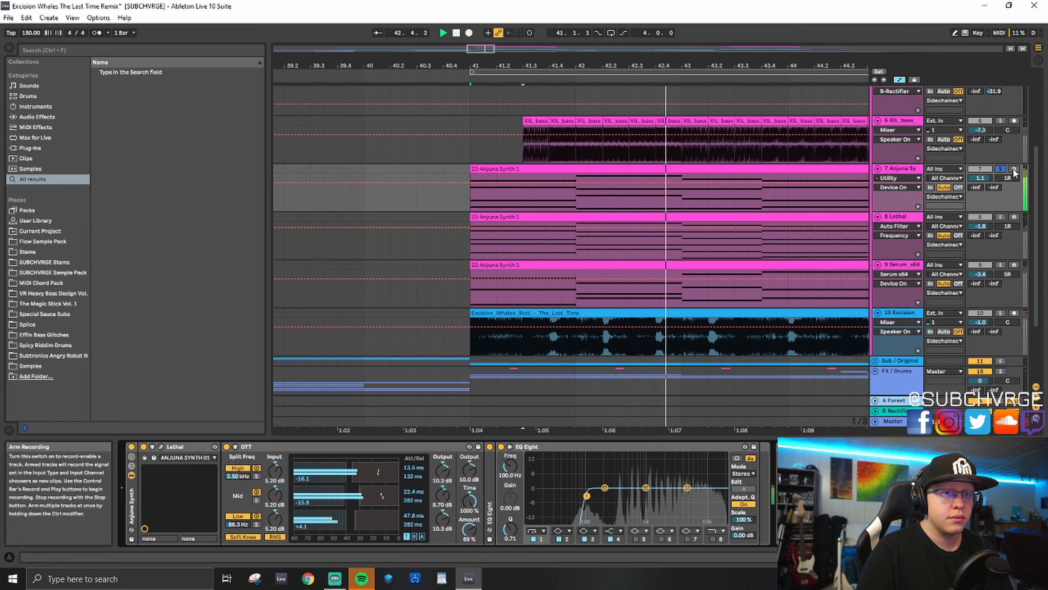
key("space")
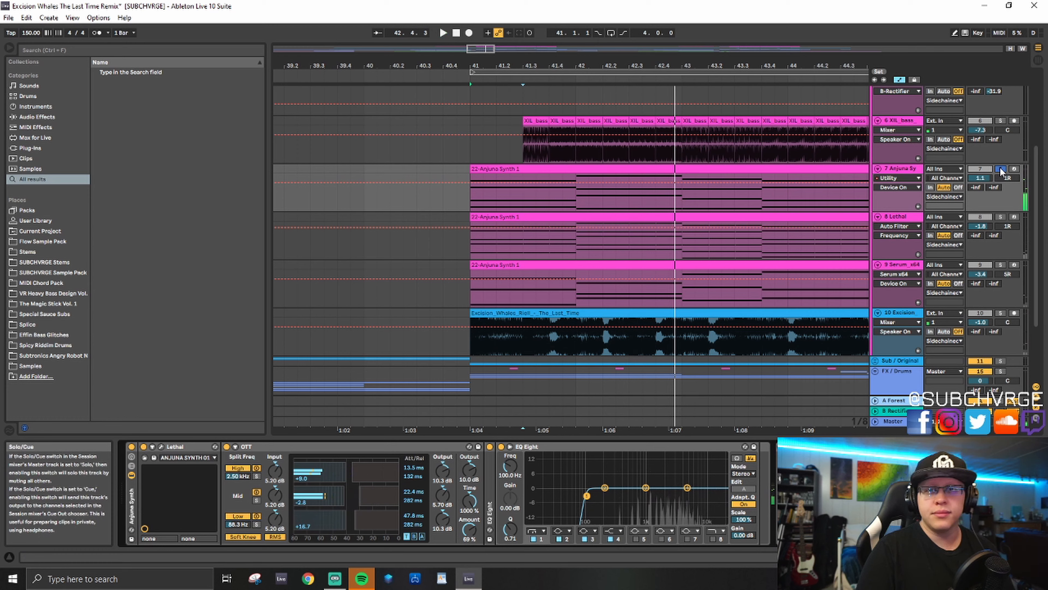
left_click(837, 474)
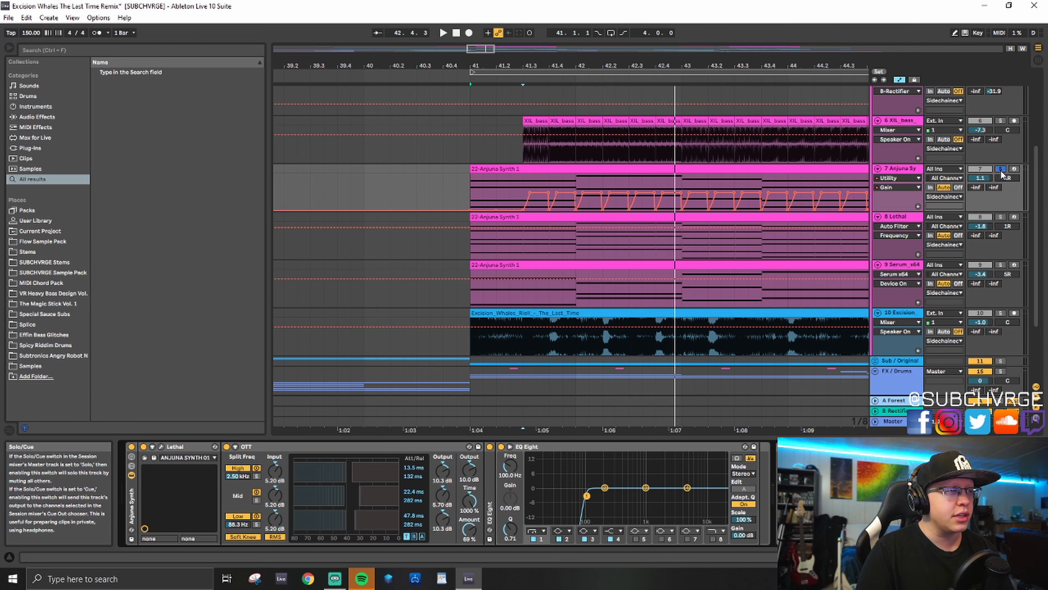
Step: Select and solo the Lethal track, audition it from 41.3, and open its Lethal plug-in
left_click(904, 218)
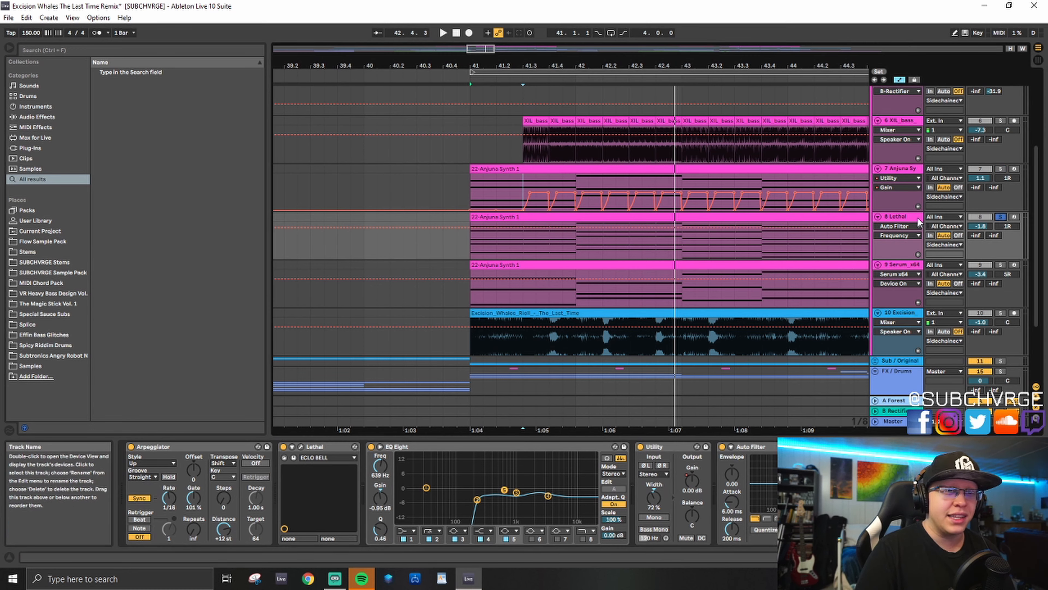
left_click(1001, 218)
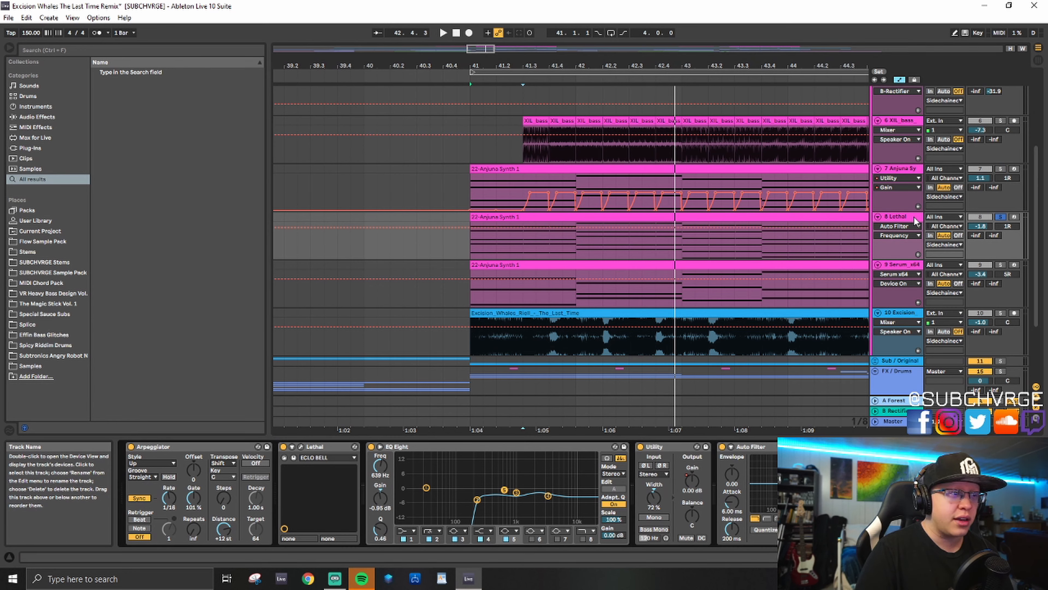
key("space")
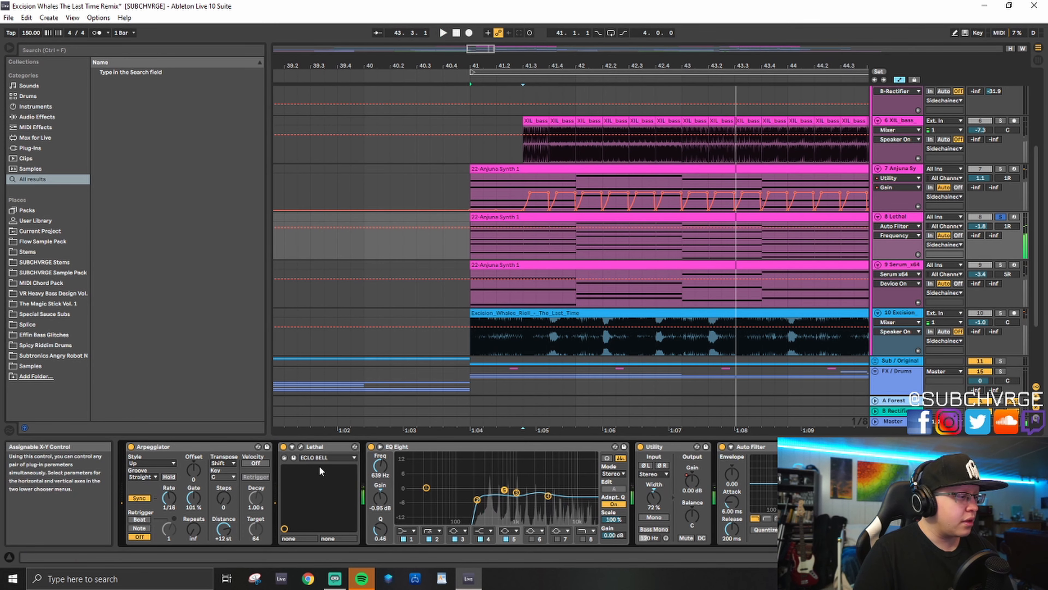
left_click(301, 447)
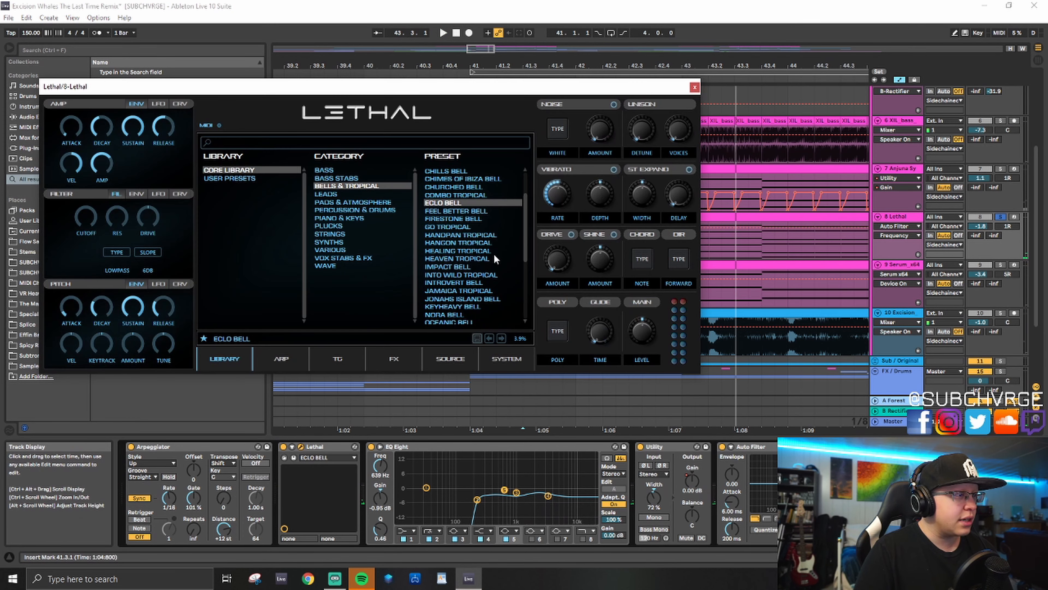
Step: Close the Lethal plug-in and audition the Lethal track from 41.1 with its Auto Filter switched off and on
left_click(694, 87)
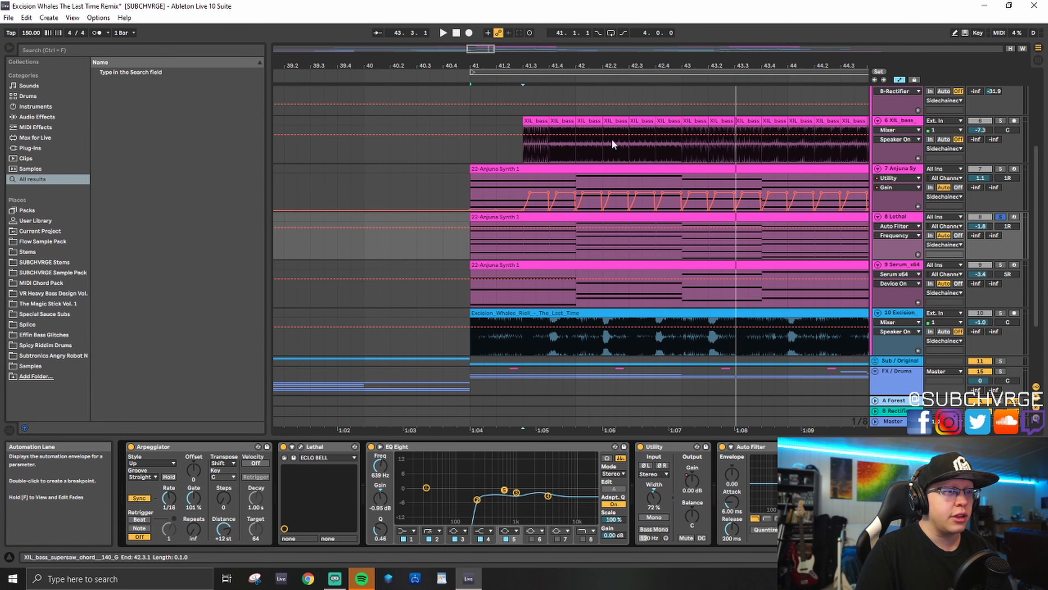
left_click(465, 253)
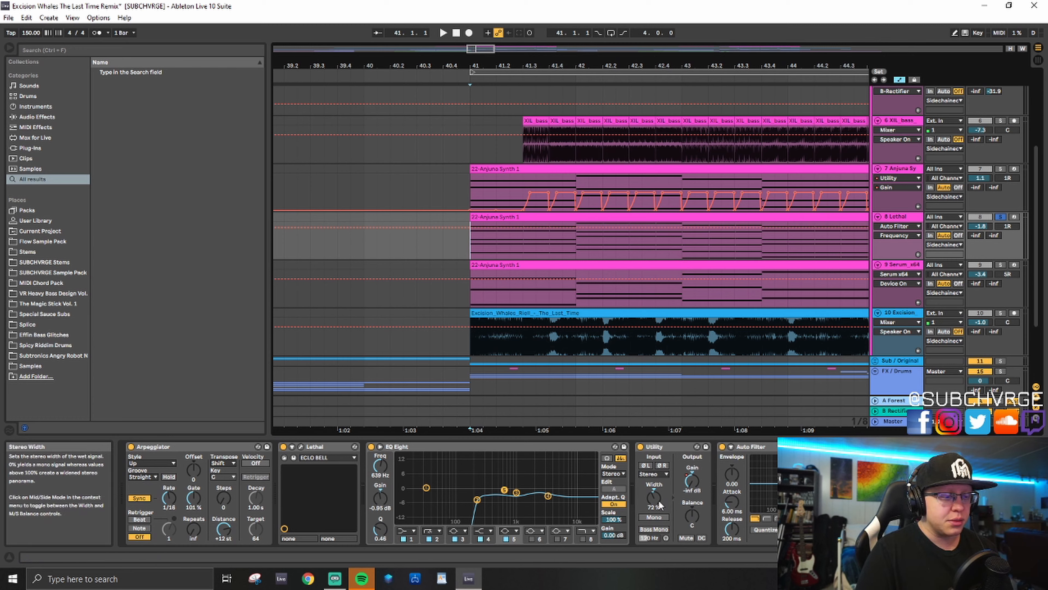
left_click(912, 218)
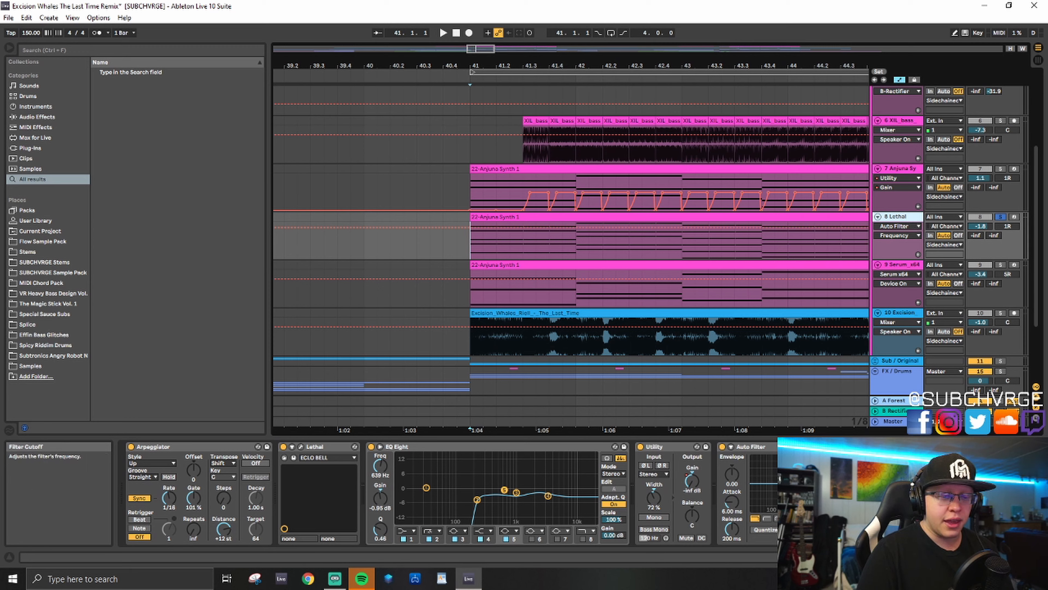
left_click(721, 447)
key("space")
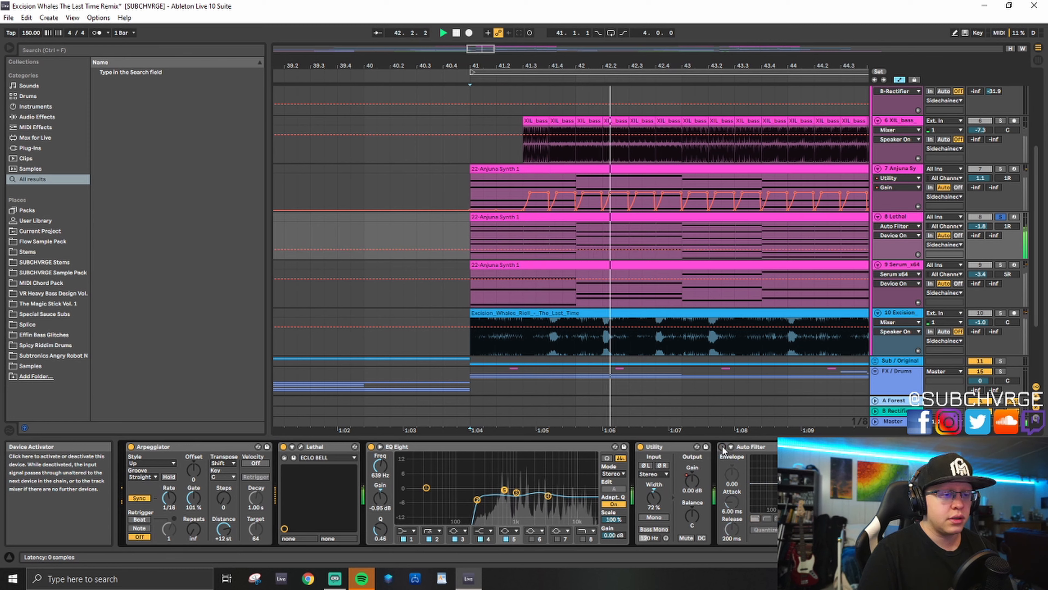
left_click(722, 447)
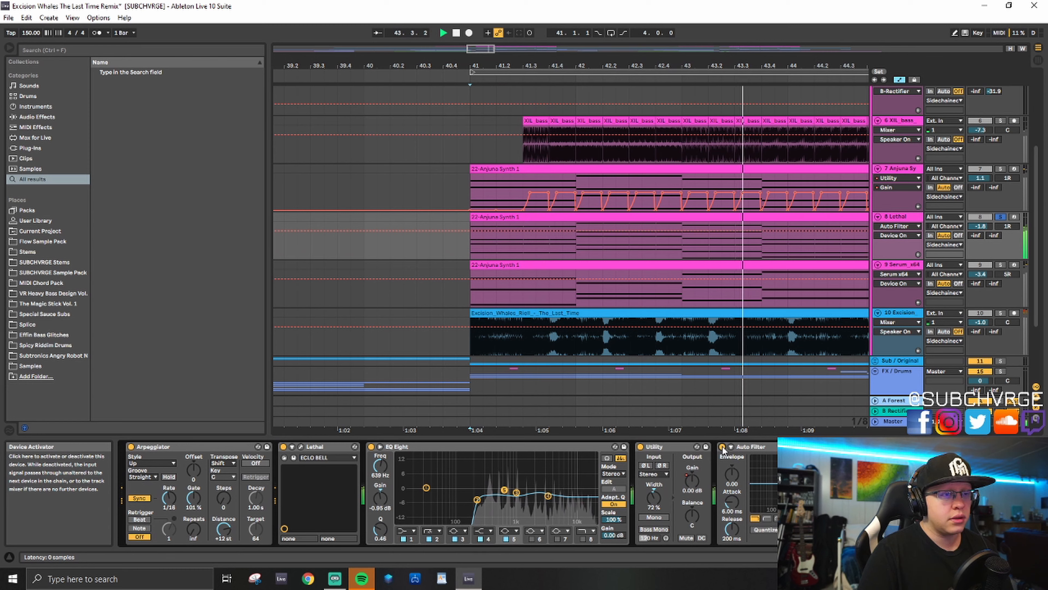
left_click(721, 447)
key("space")
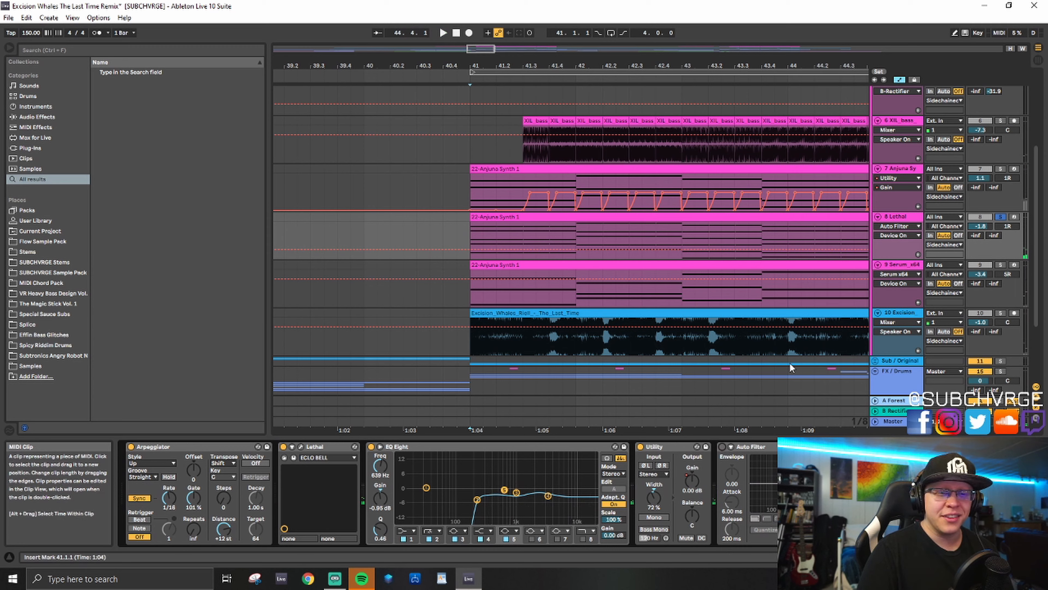
left_click(722, 447)
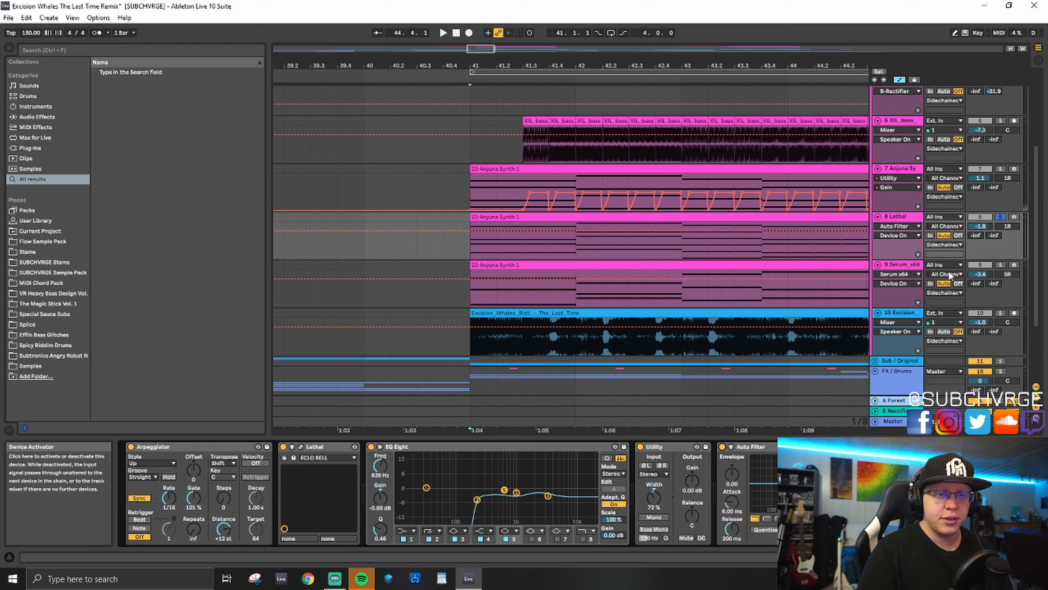
Step: Select the Serum_x64 track, view its Serum plug-in, and audition the track soloed from 41.1
left_click(900, 263)
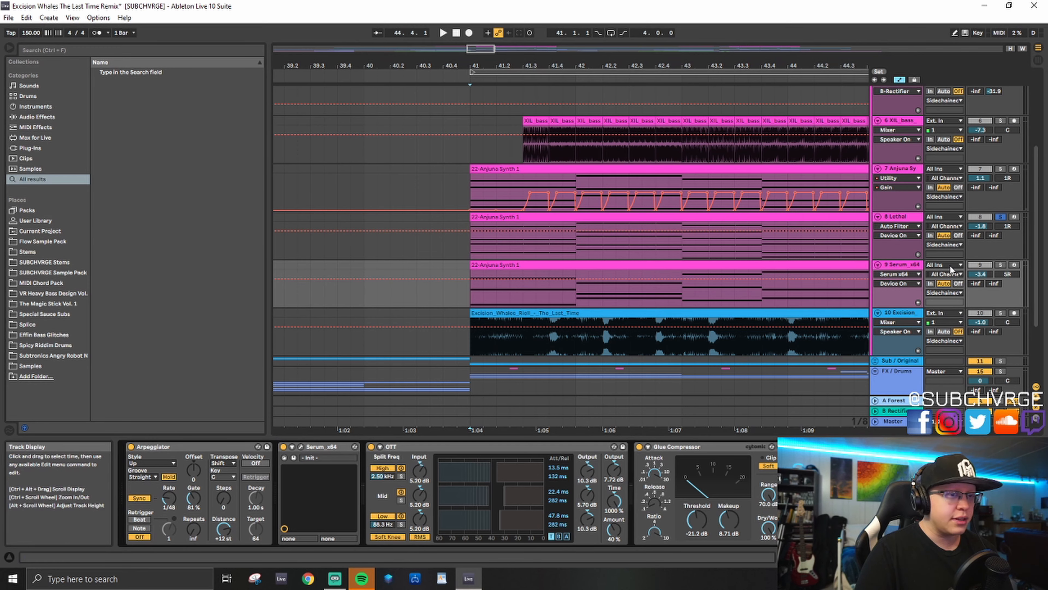
left_click(301, 447)
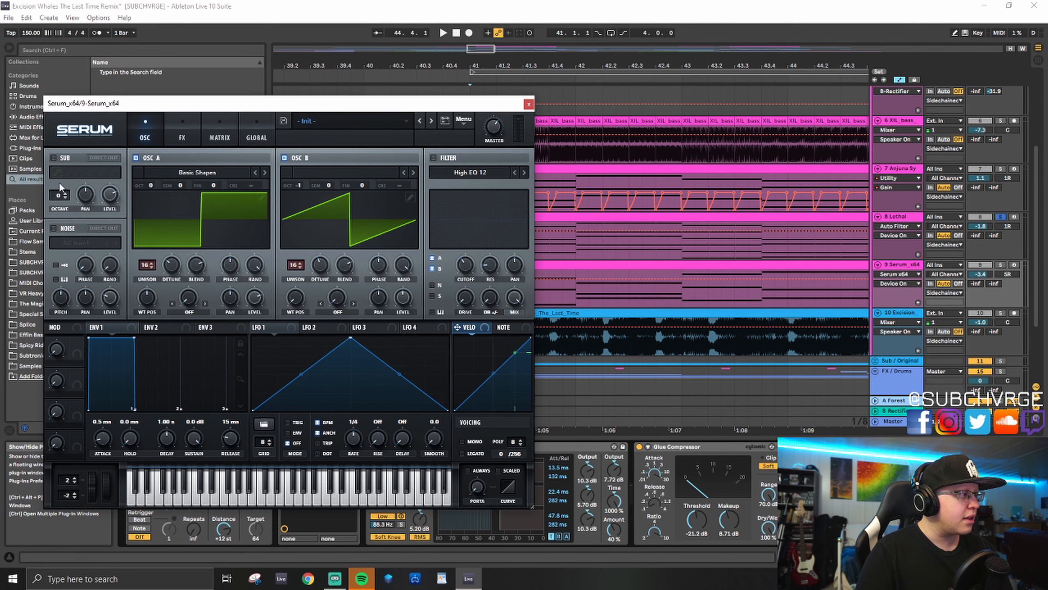
left_click(529, 104)
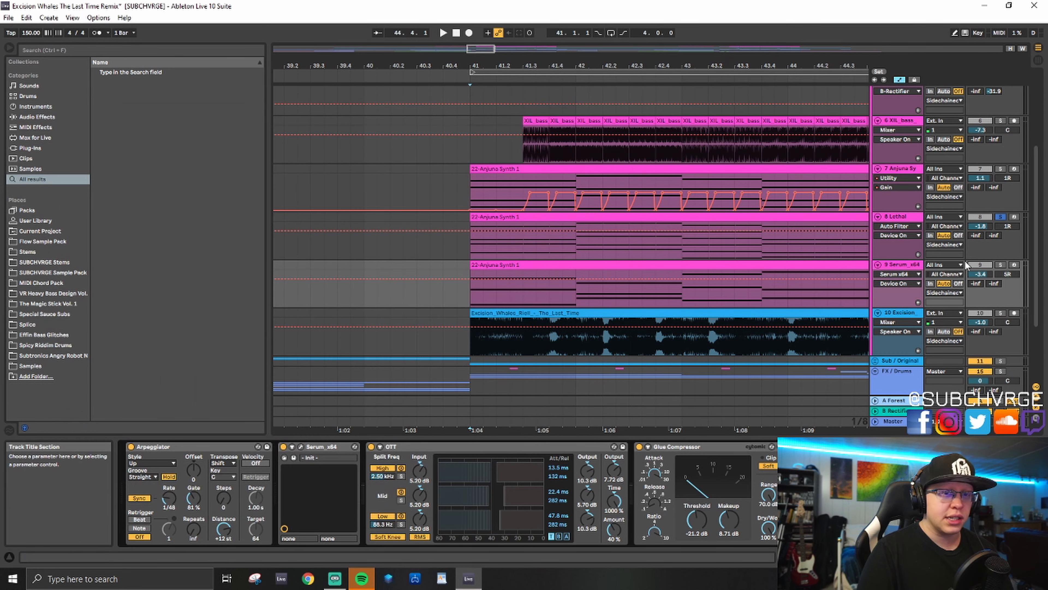
left_click(1001, 264)
key("space")
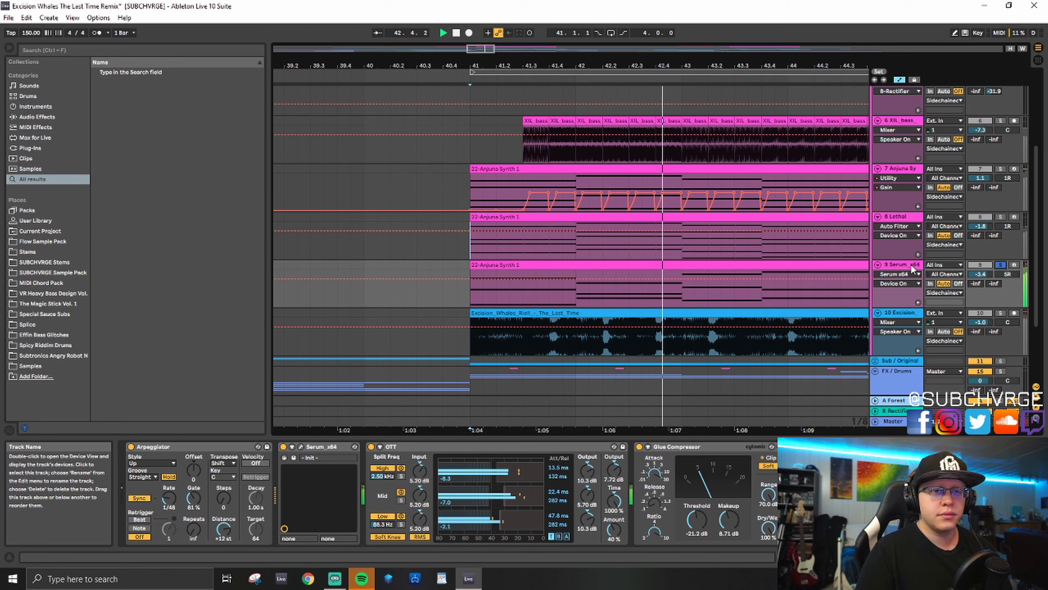
key("space")
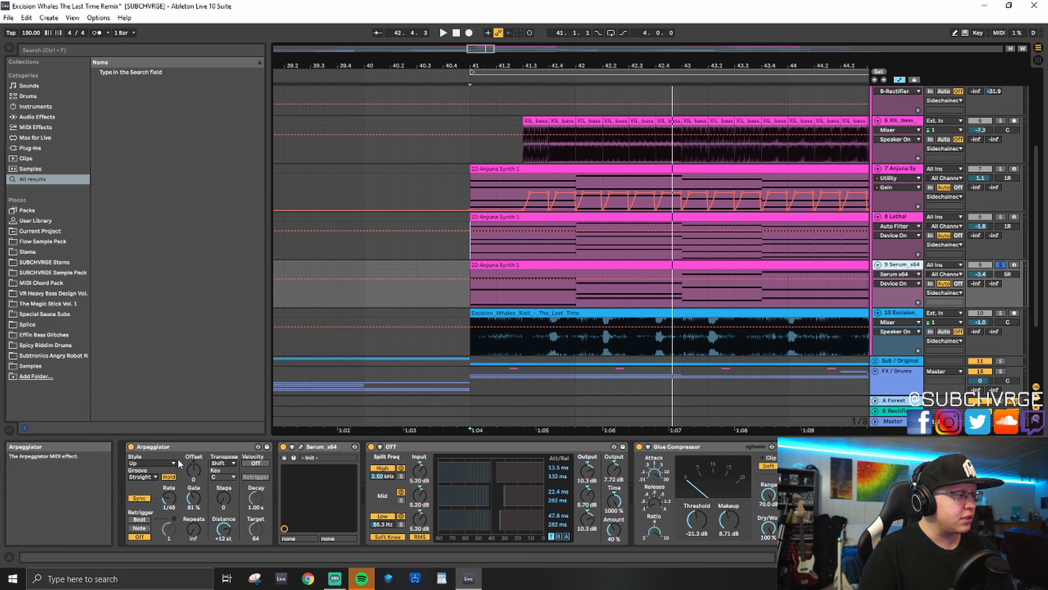
Step: Audition the soloed Serum_x64 track from 41.1 with its Arpeggiator switched off and on
left_click(131, 446)
key("space")
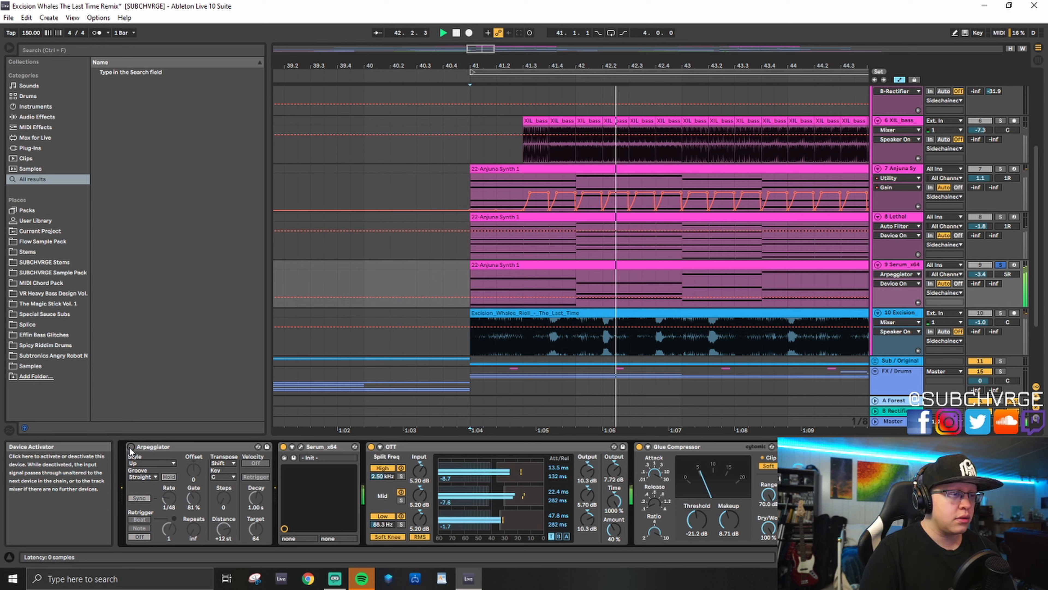
left_click(131, 447)
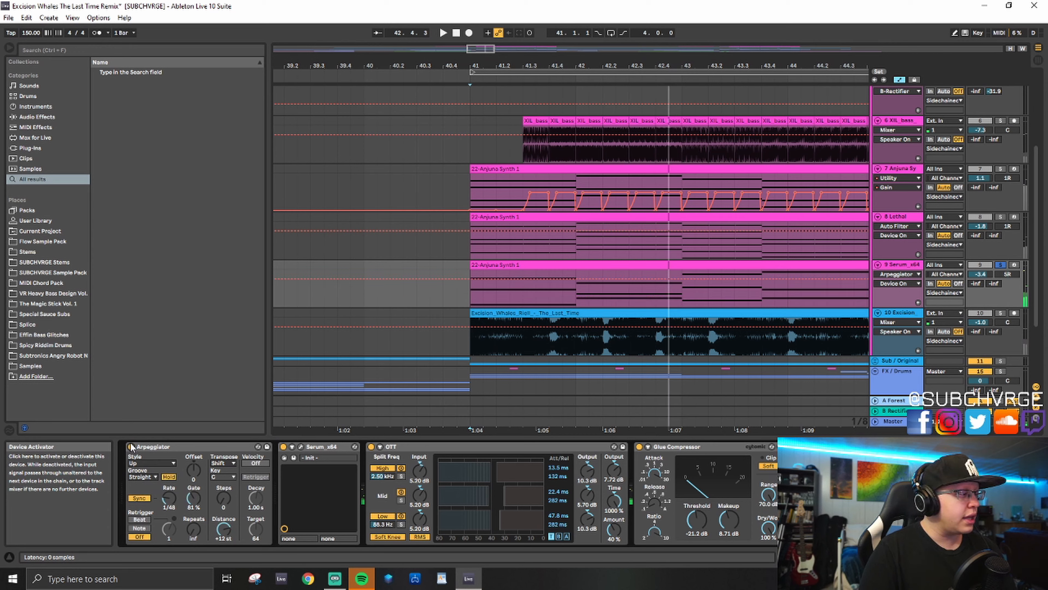
key("space")
key("space")
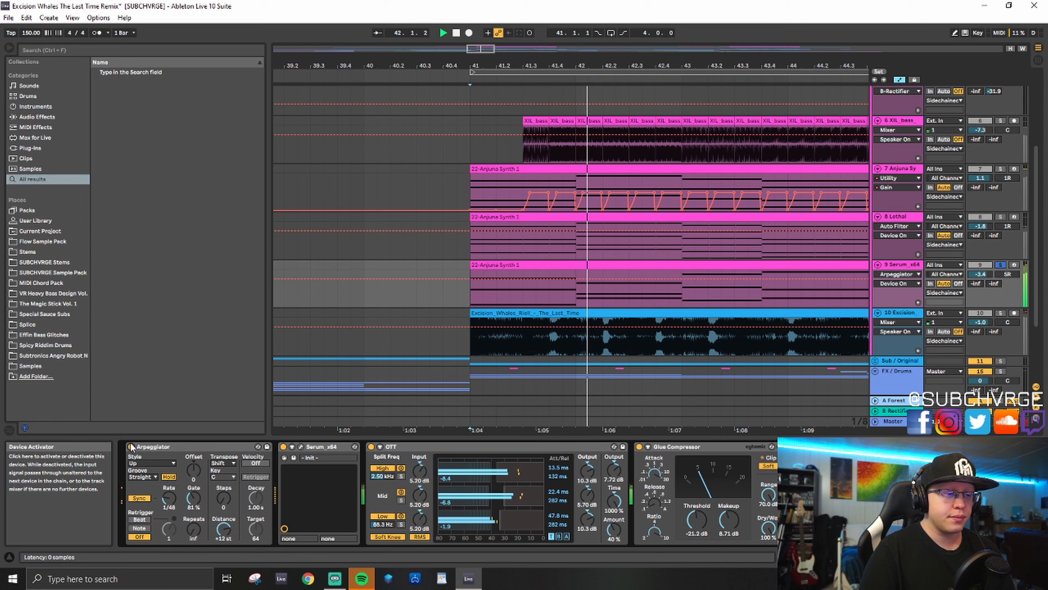
key("space")
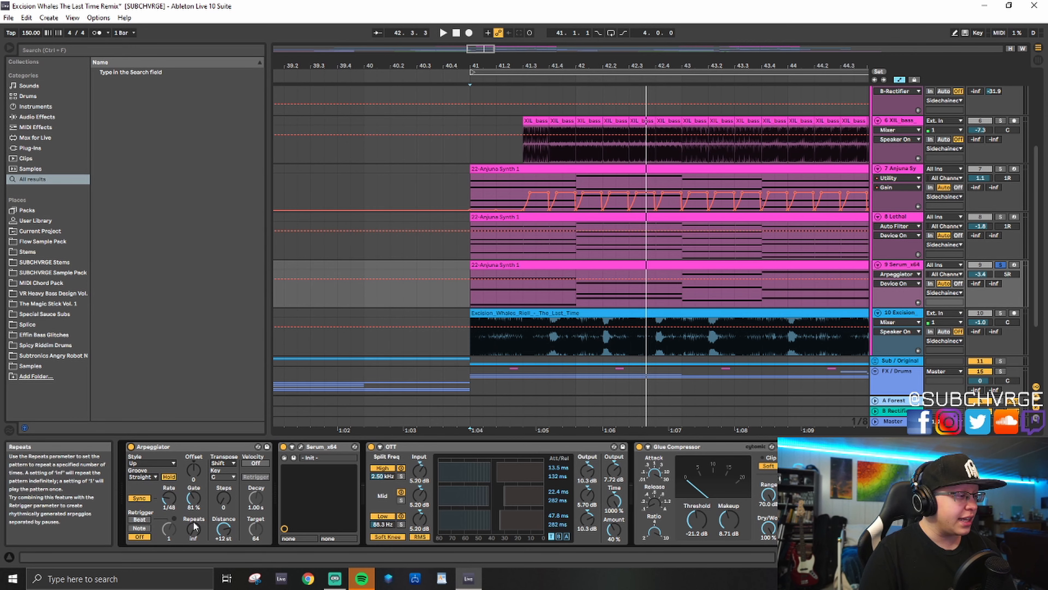
Step: Review Serum's effects and both oscillators' unison detune, and set the LFO 1 mode to TRIG
left_click(302, 448)
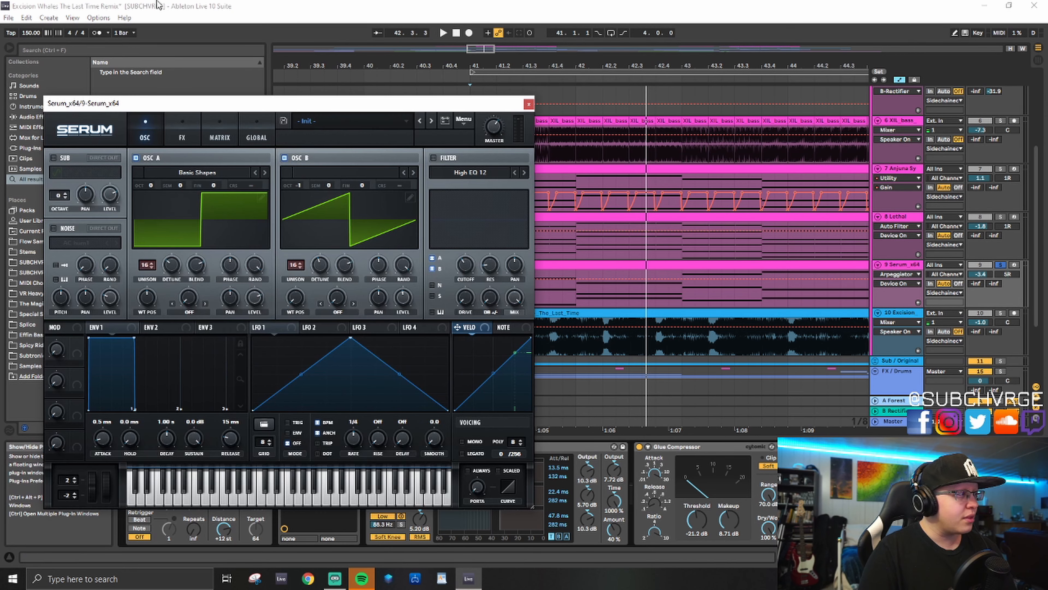
left_click(183, 137)
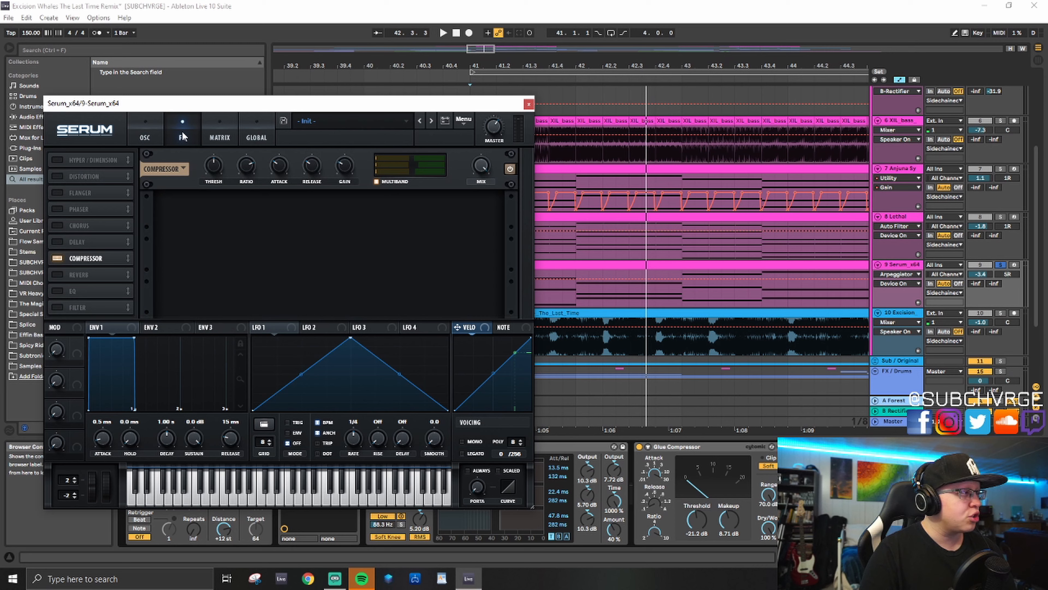
left_click(156, 138)
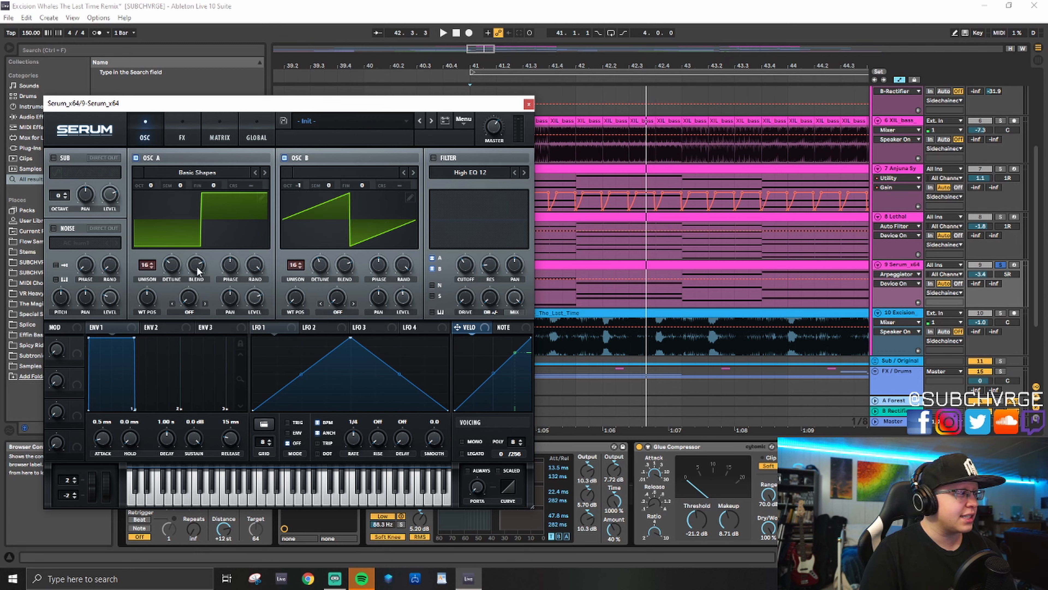
left_click(172, 267)
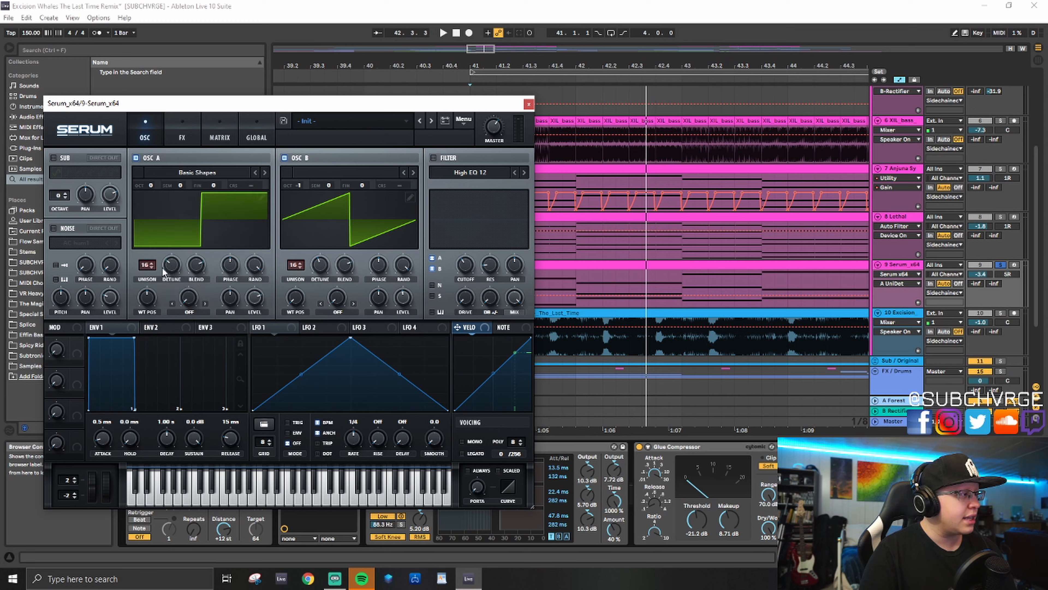
left_click(320, 267)
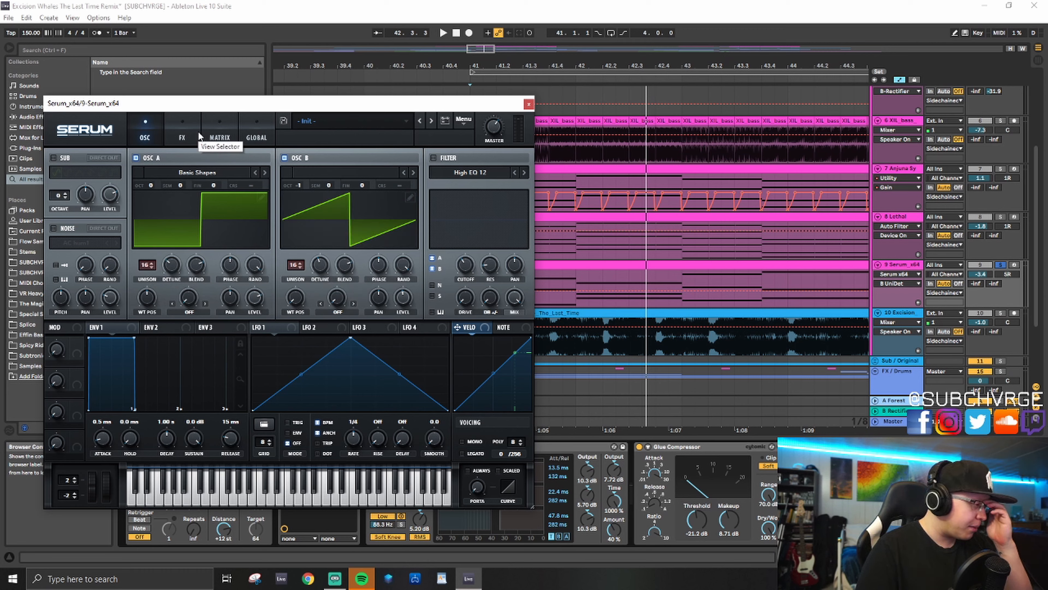
left_click(289, 422)
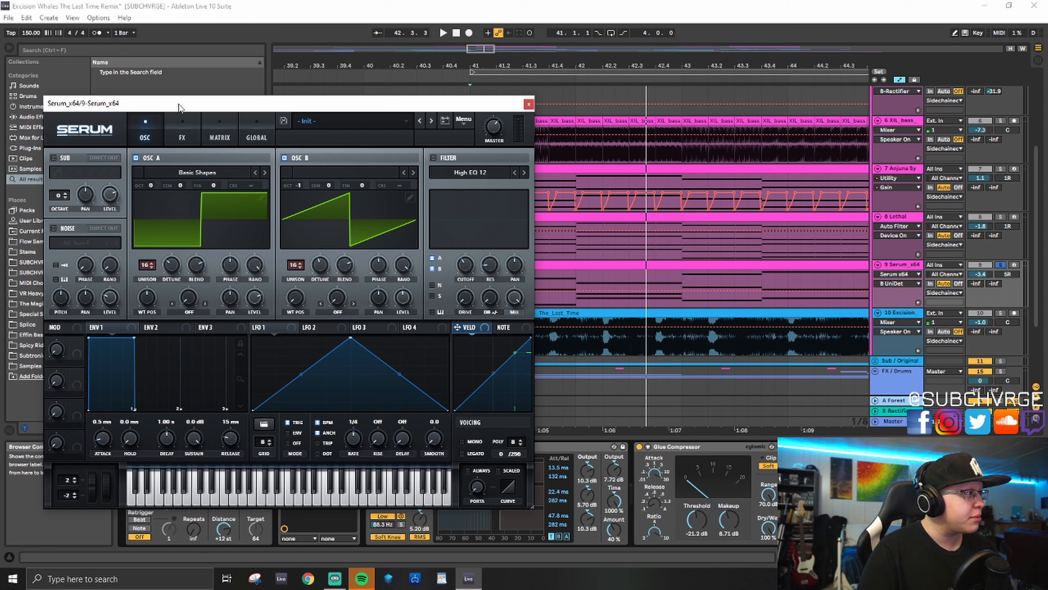
Step: Check the gain setting of Serum's Compressor effect and close the plug-in
left_click(177, 128)
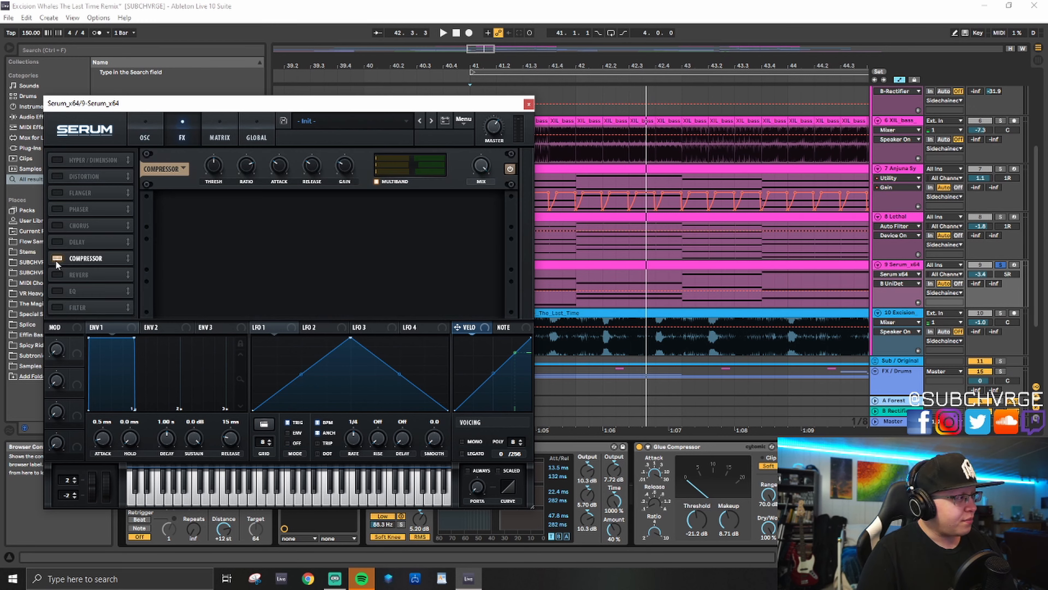
left_click(343, 173)
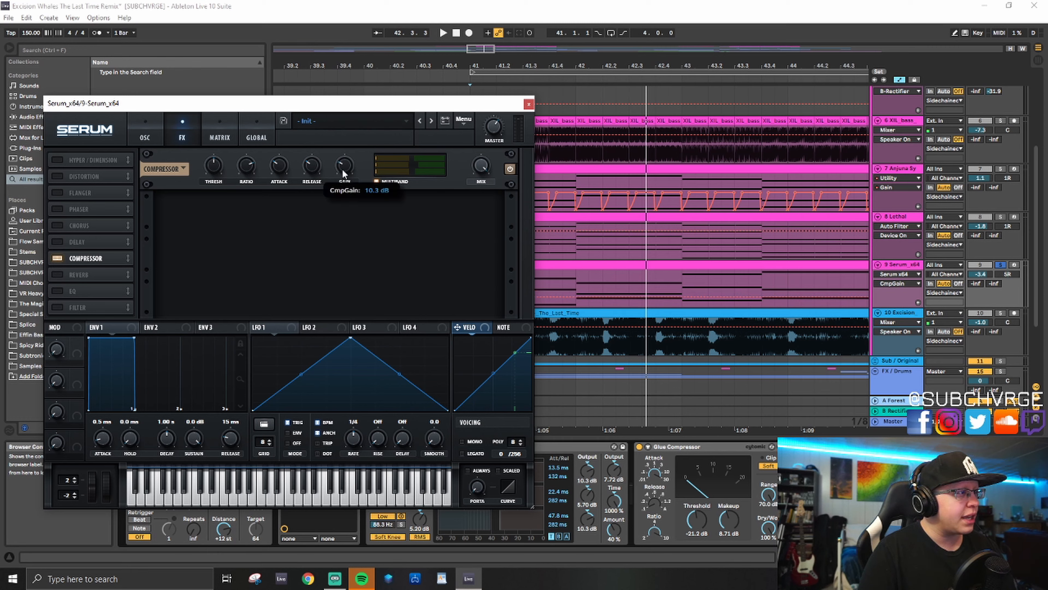
left_click(529, 105)
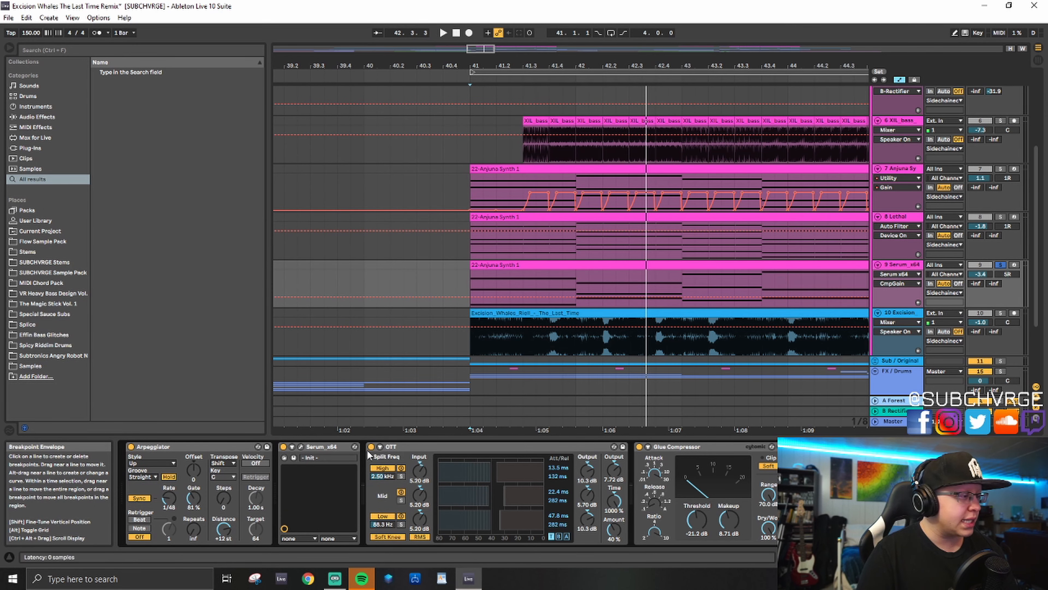
Step: Reopen Serum's effects and audition the track from 41.1 with the Compressor off and on, closing the plug-in again
left_click(301, 447)
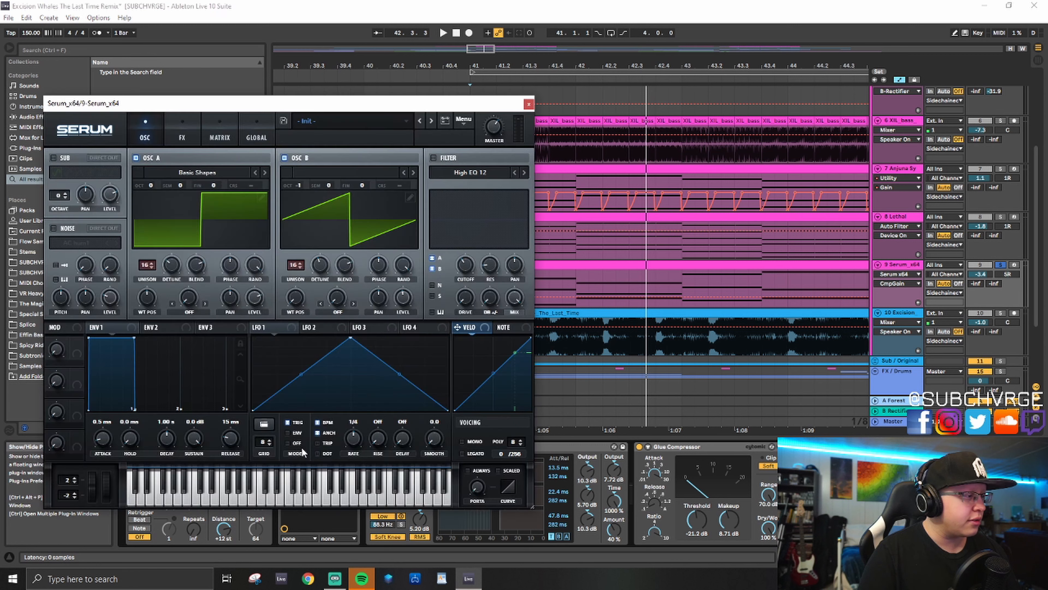
left_click(205, 141)
key("space")
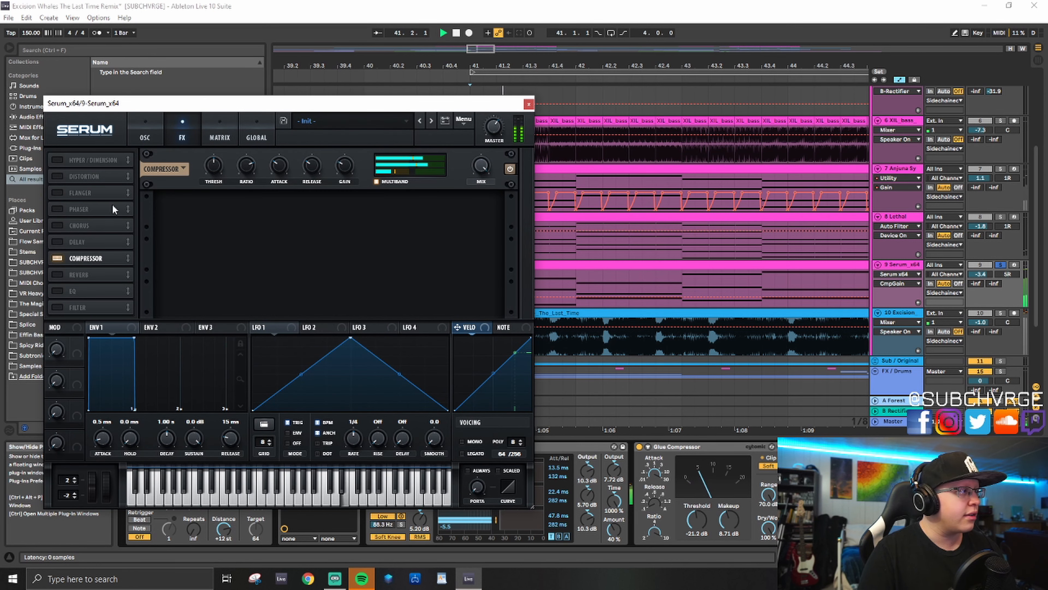
left_click(57, 258)
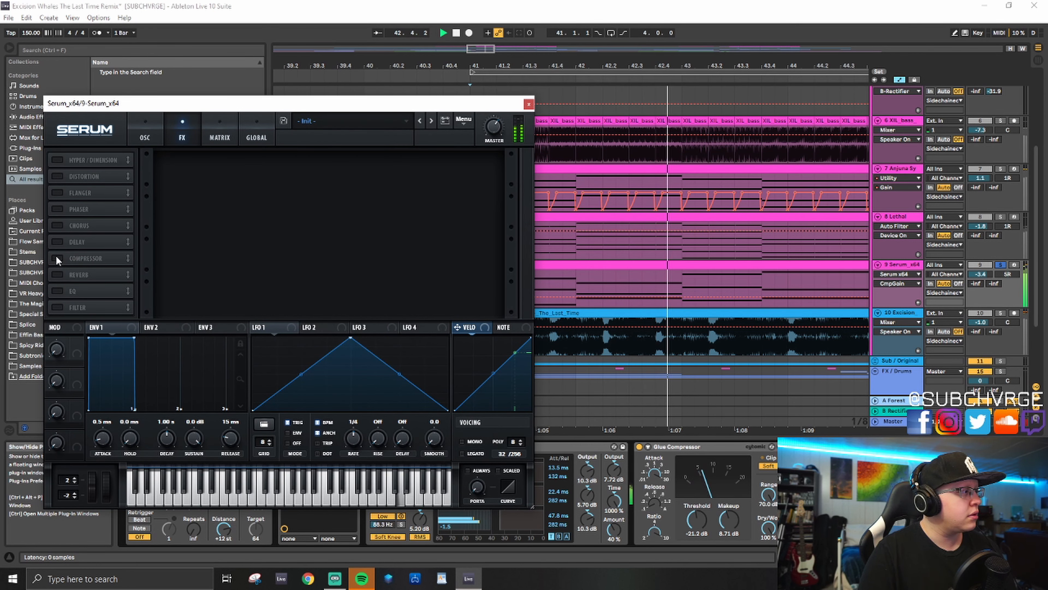
left_click(57, 258)
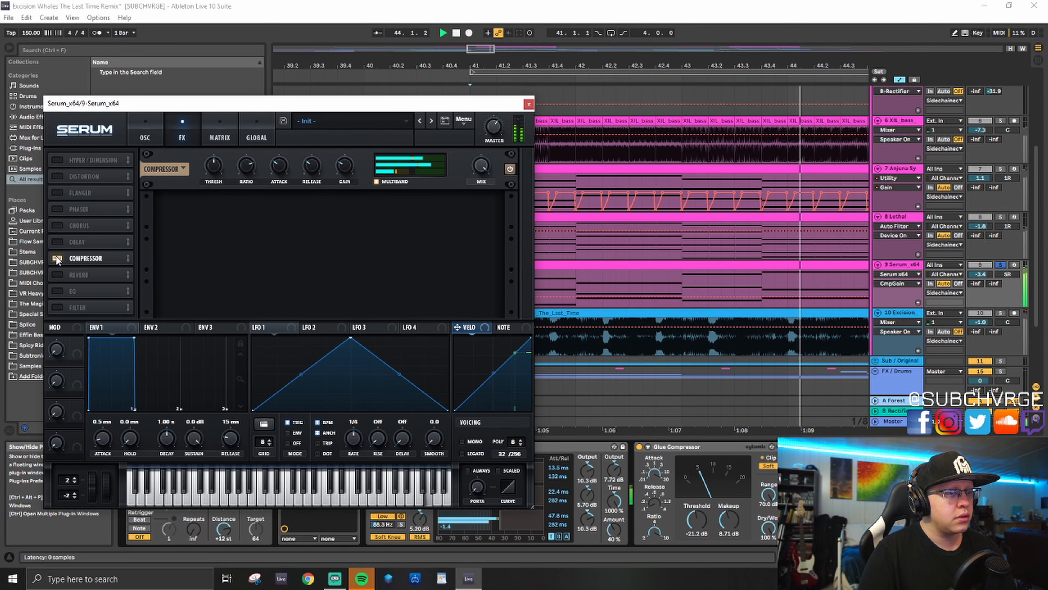
key("space")
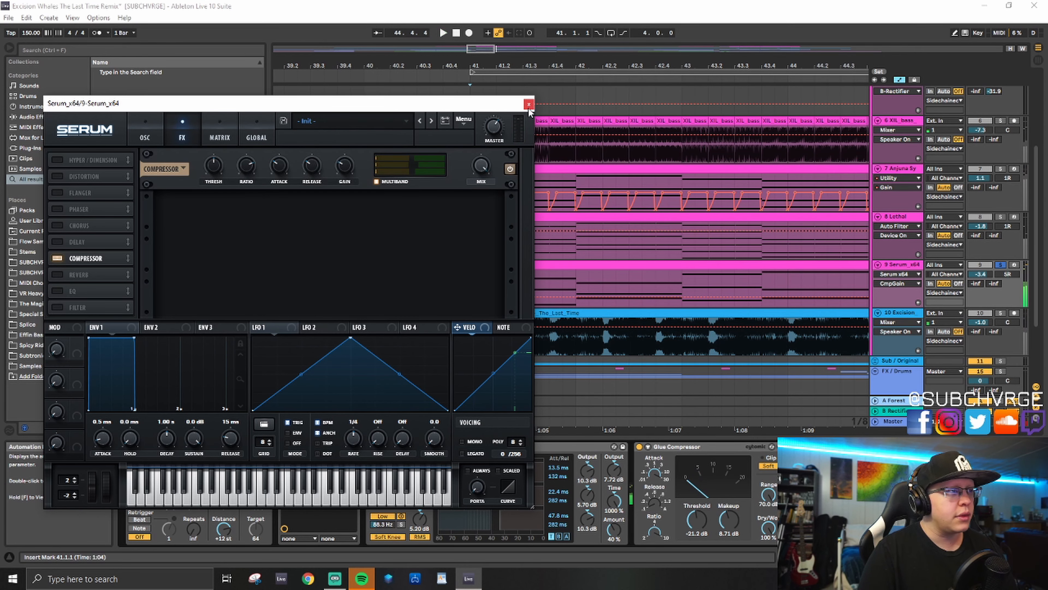
left_click(528, 104)
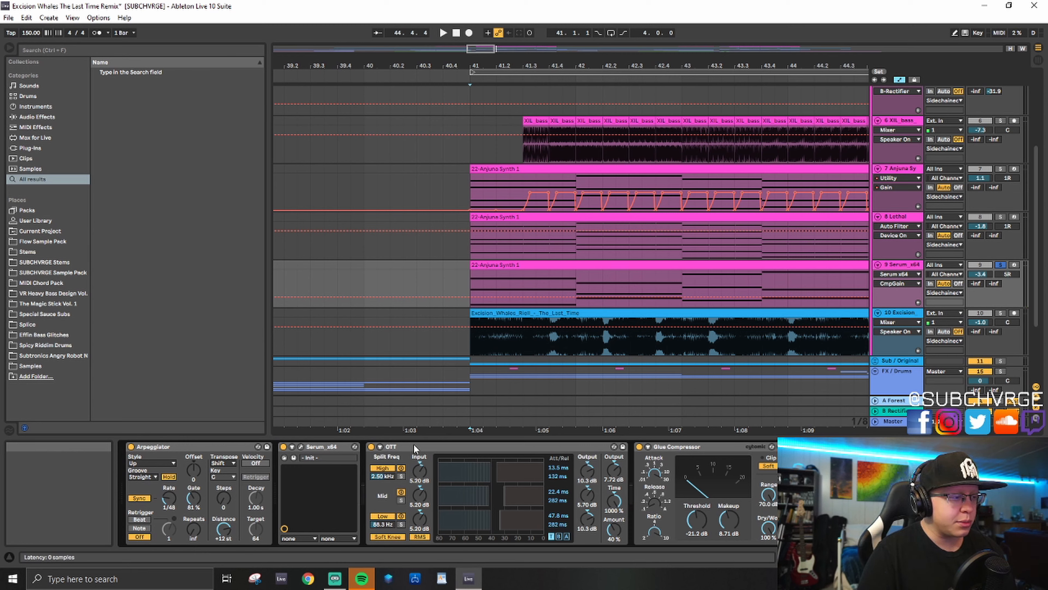
Step: Examine the OTT and Glue Compressor settings on the Serum_x64 track and audition its processed sound from 41.1
left_click(615, 469)
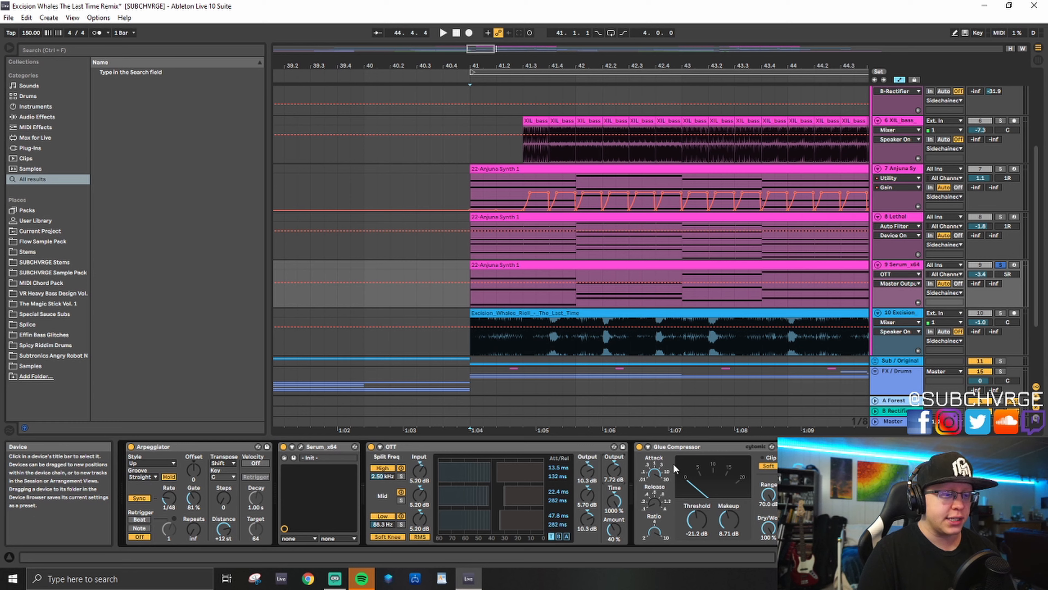
left_click(683, 448)
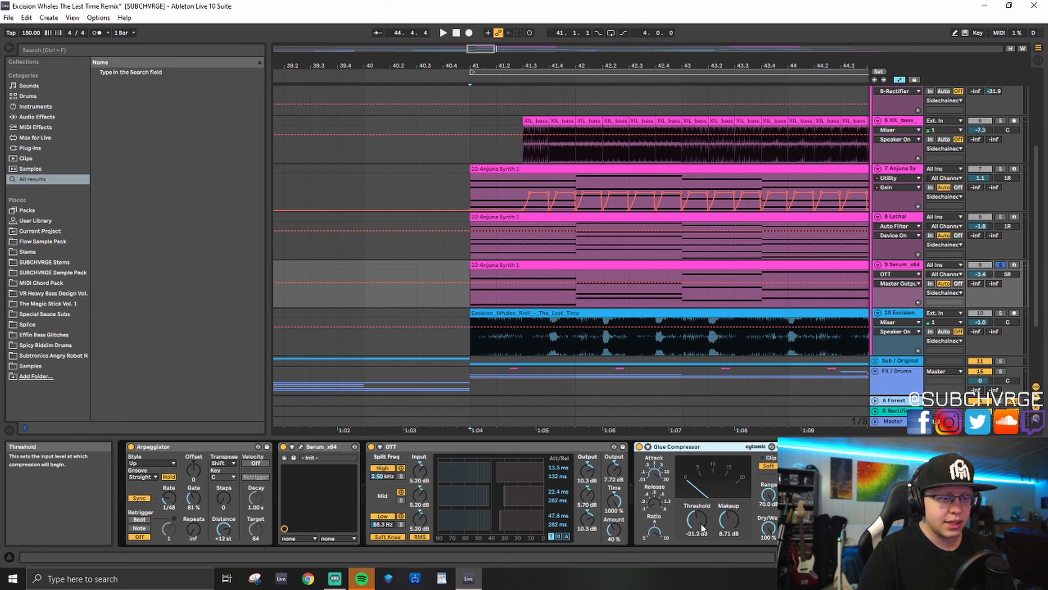
key("space")
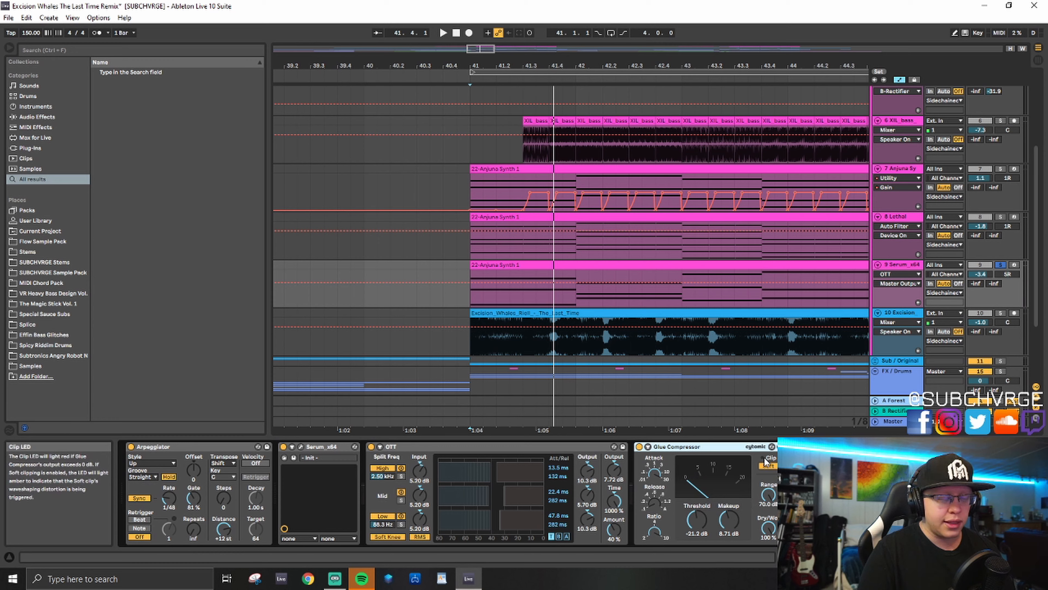
key("space")
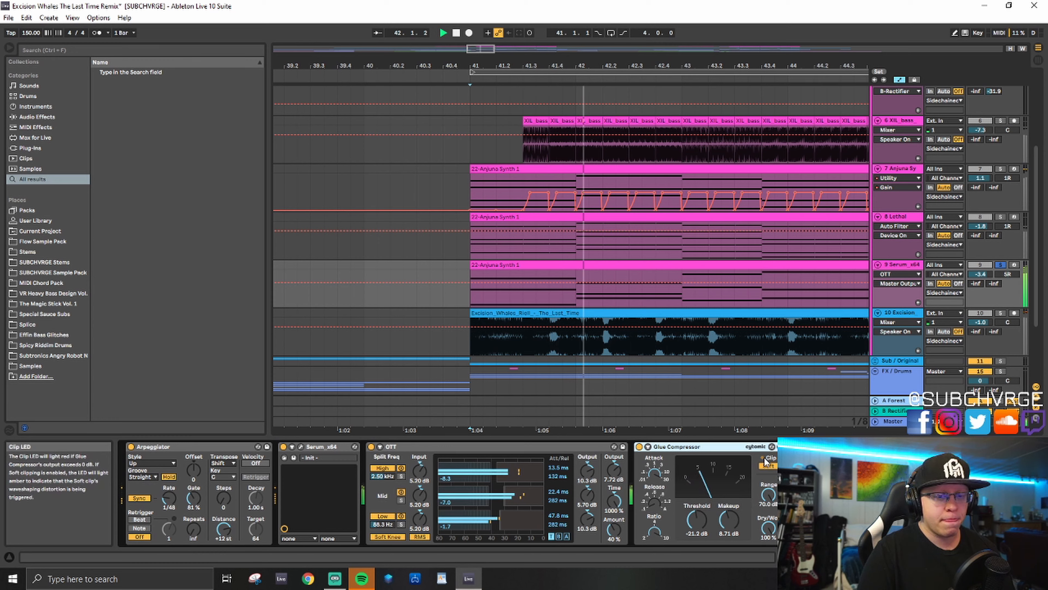
key("space")
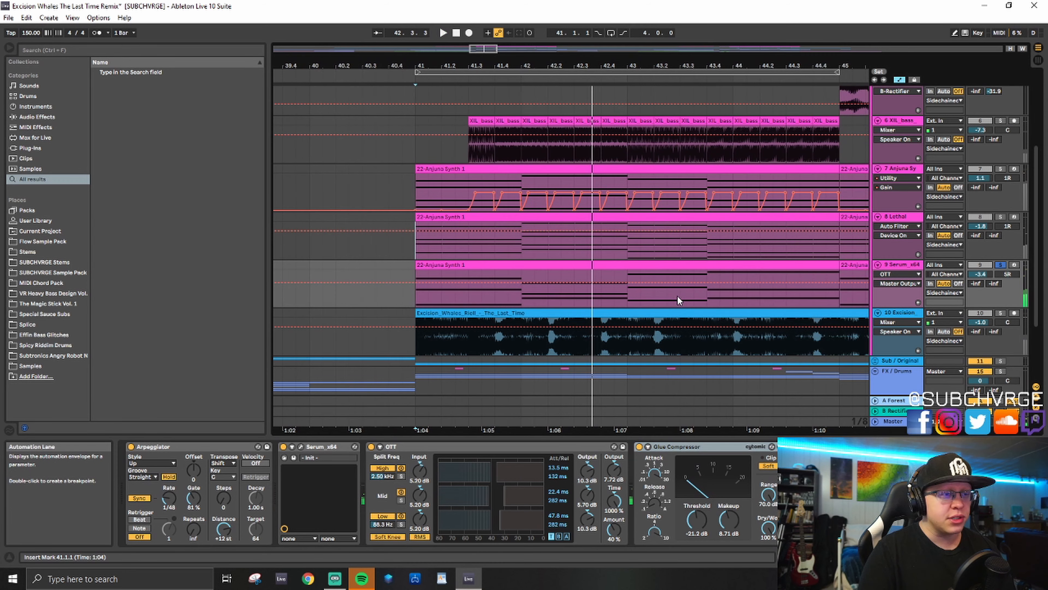
Step: Review Serum_x64's EQ Eight and Utility Gain automation, selecting 41.1 to 41.3 on the track and auditioning the passage
left_click_drag(497, 48, 496, 12)
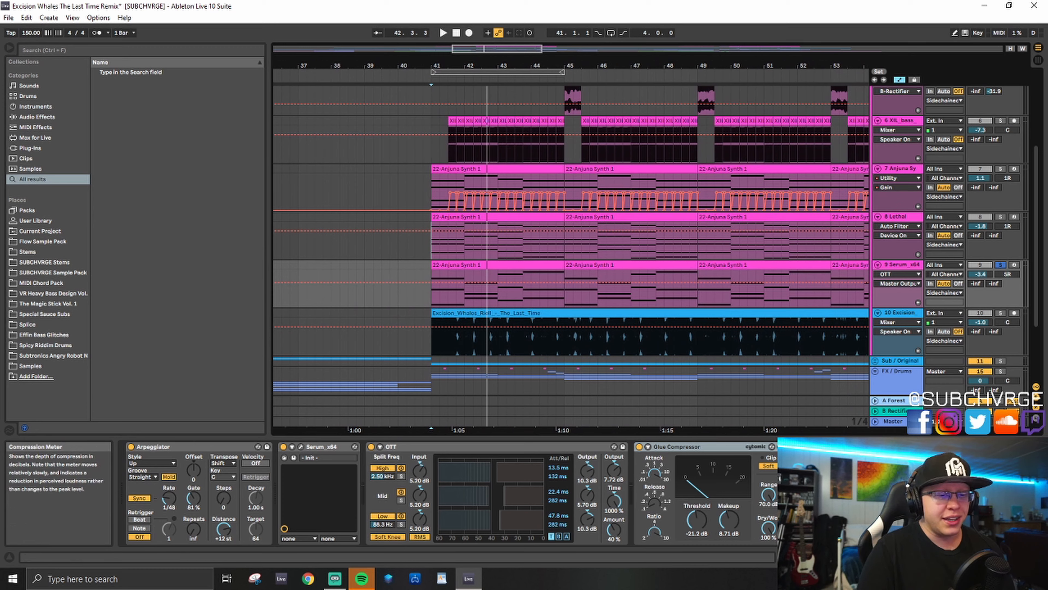
scroll(701, 491, "down", 5)
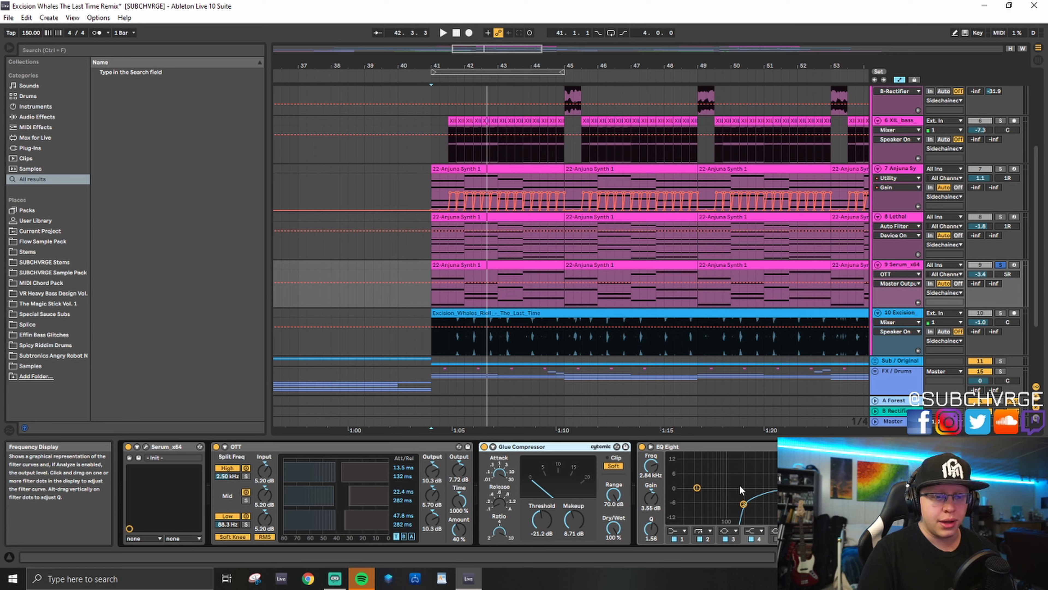
key("a")
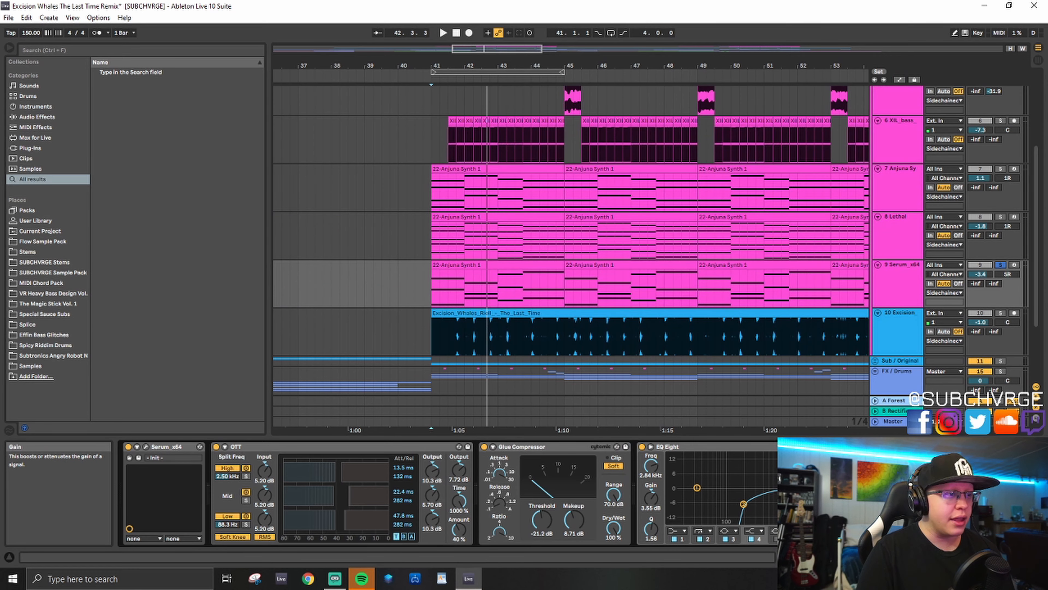
key("a")
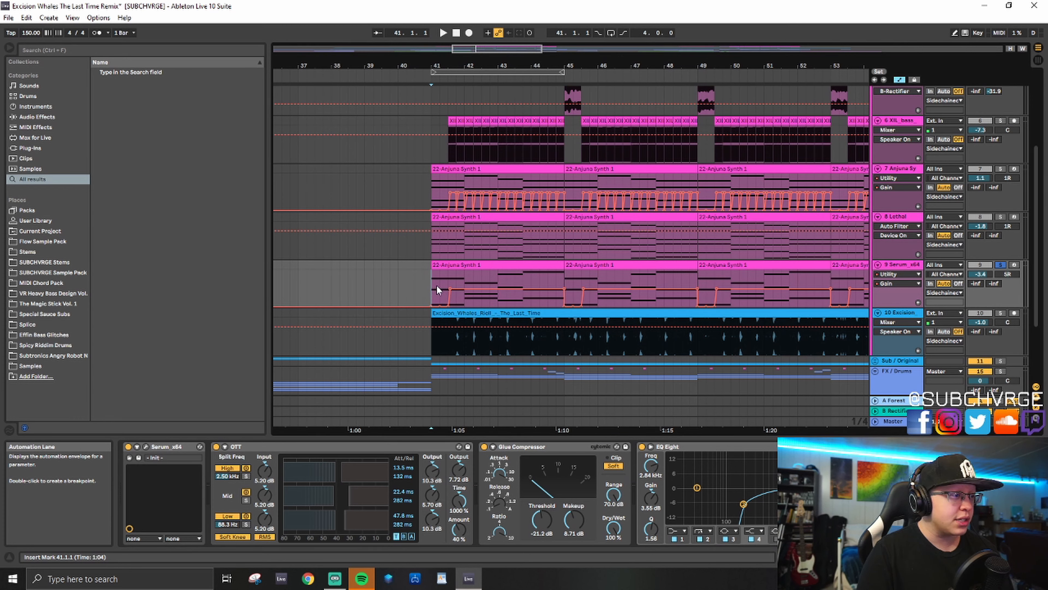
left_click_drag(438, 289, 448, 291)
key("space")
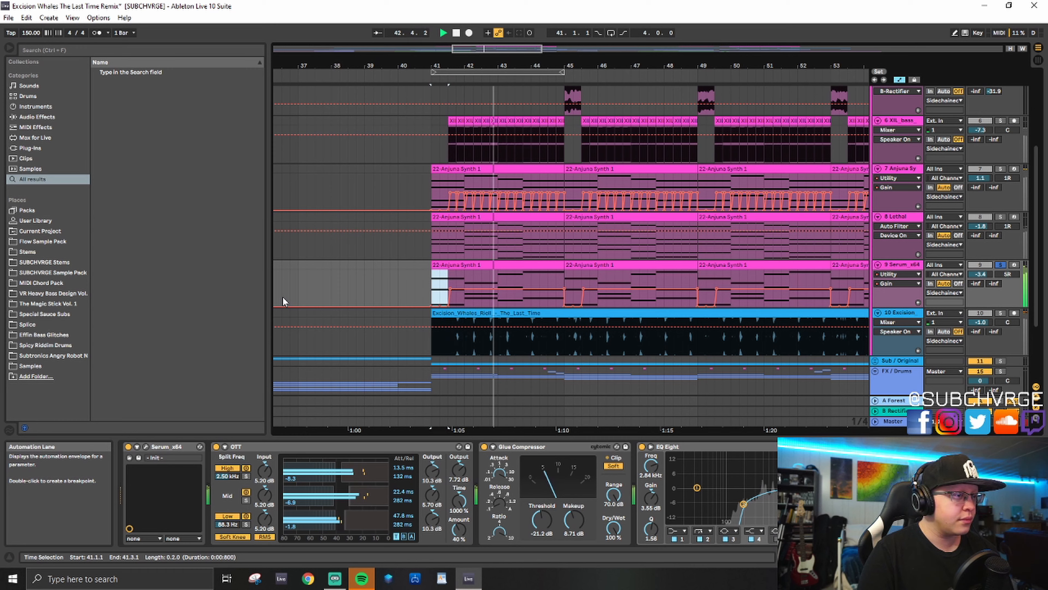
key("space")
Step: Clear the track solo and audition the full mix at bars 45, 49 and 53, returning to 41.1
left_click(429, 192)
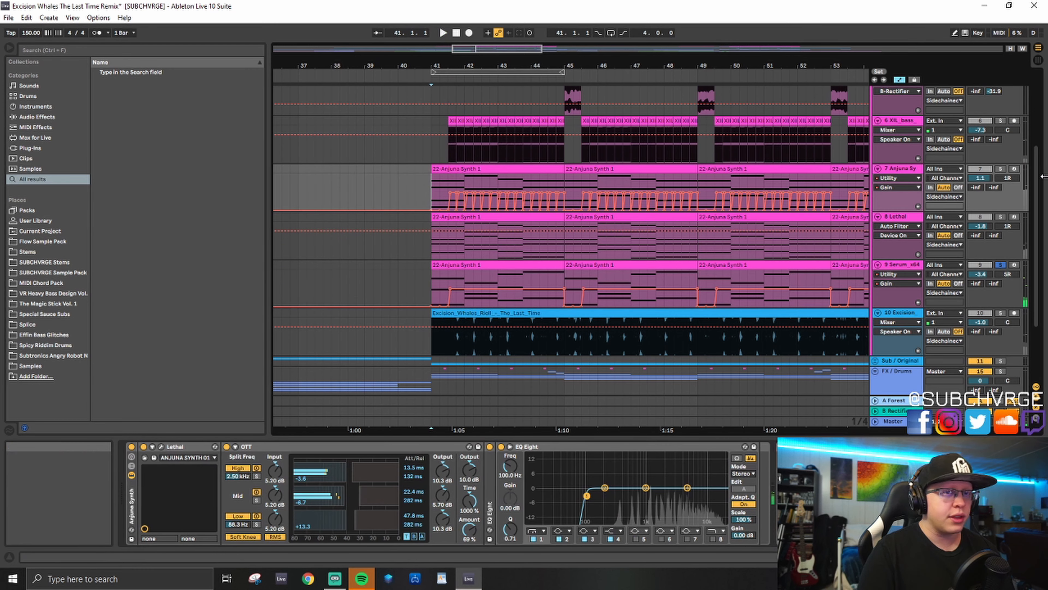
left_click(1001, 169)
left_click(1002, 169)
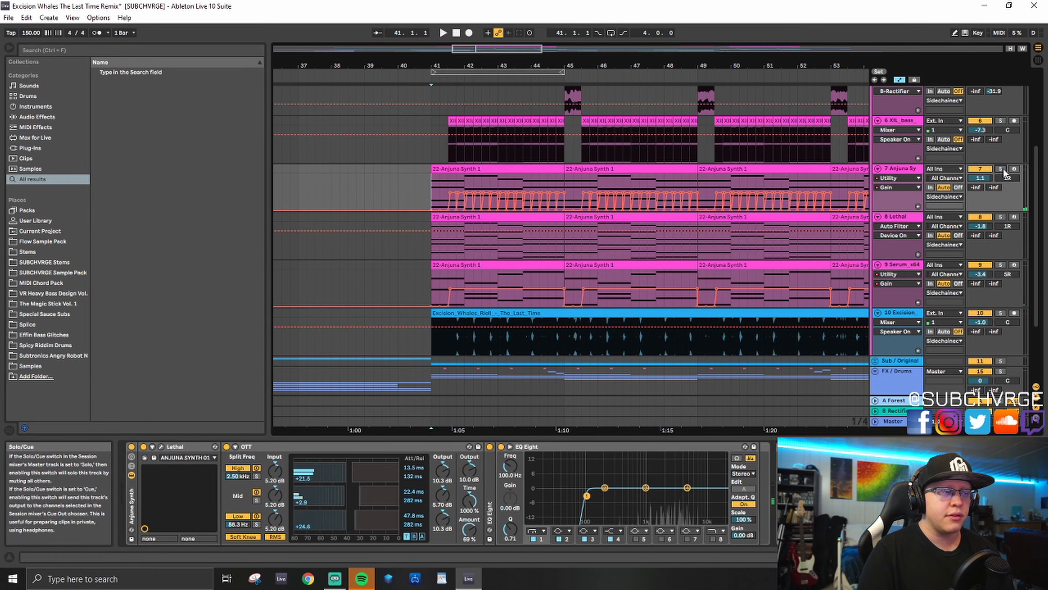
left_click(565, 152)
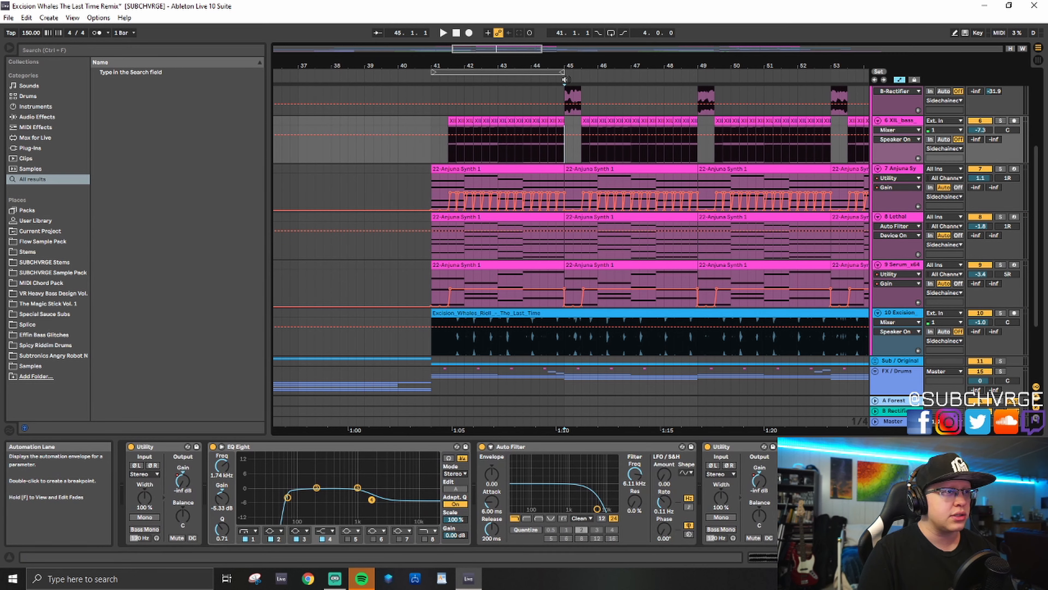
key("space")
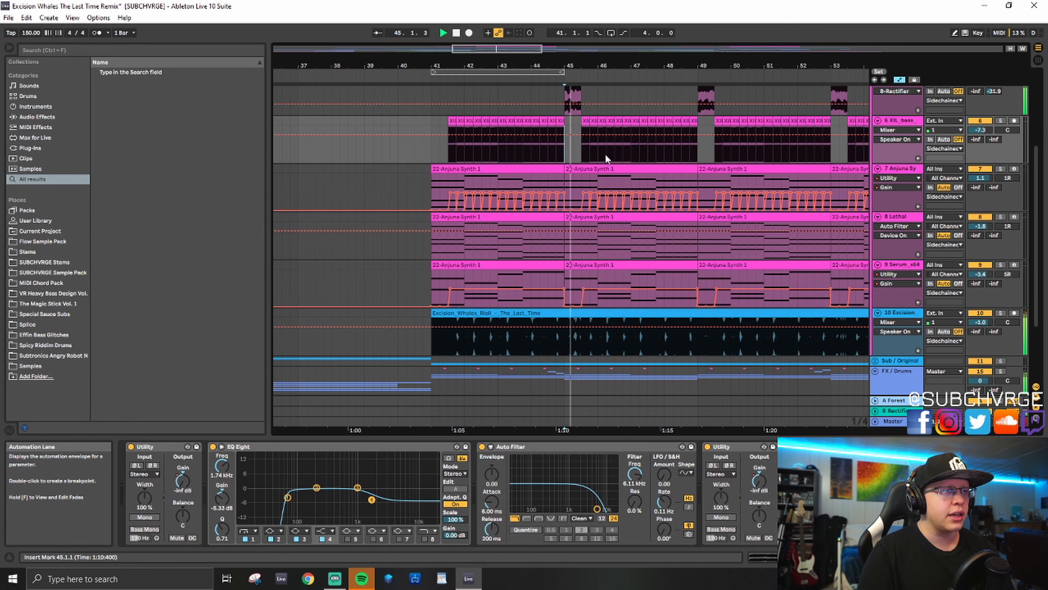
left_click(697, 155)
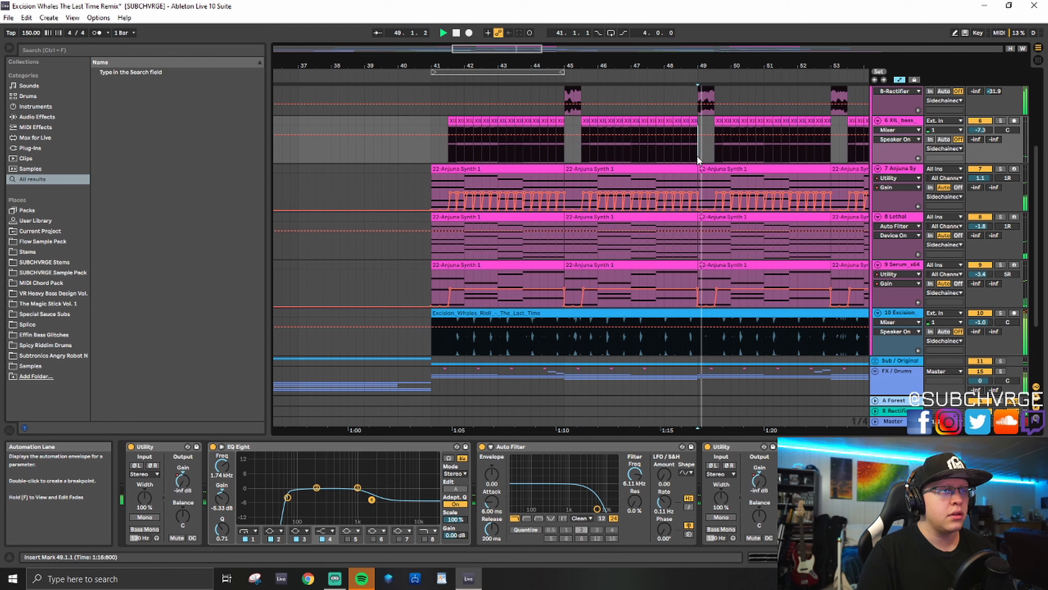
left_click(832, 159)
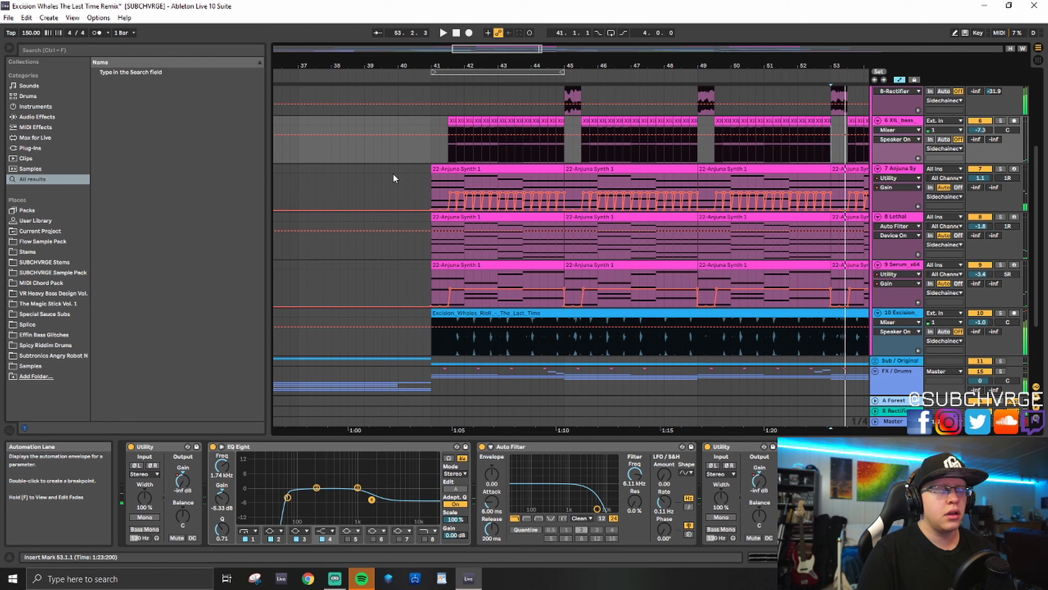
left_click(431, 142)
key("space")
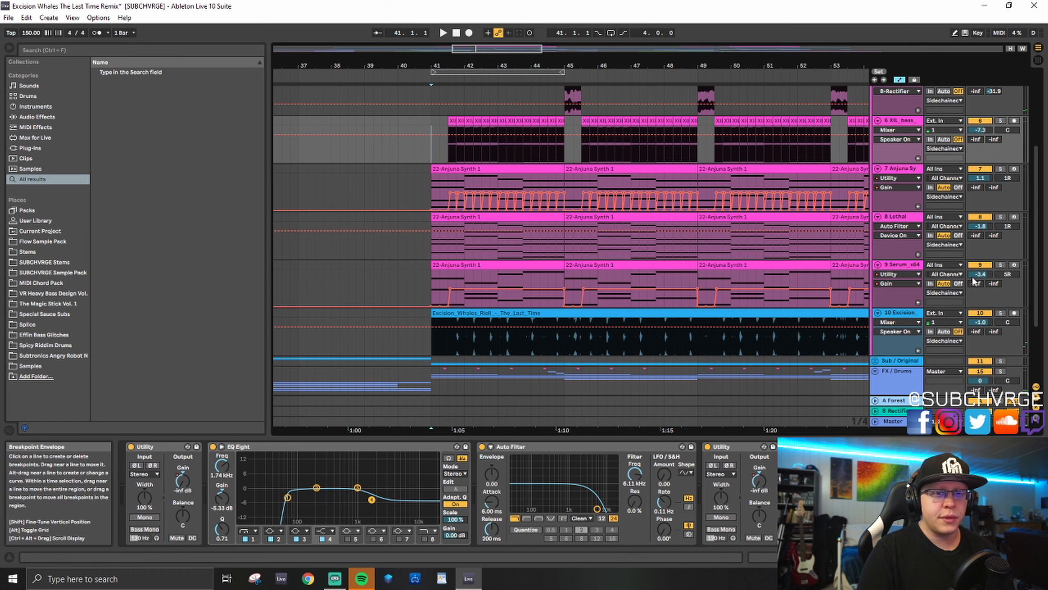
Step: Solo Serum_x64 and play from 41.1, adding the Lethal and Anjuna synth tracks to the solo during playback
left_click(1001, 265)
key("space")
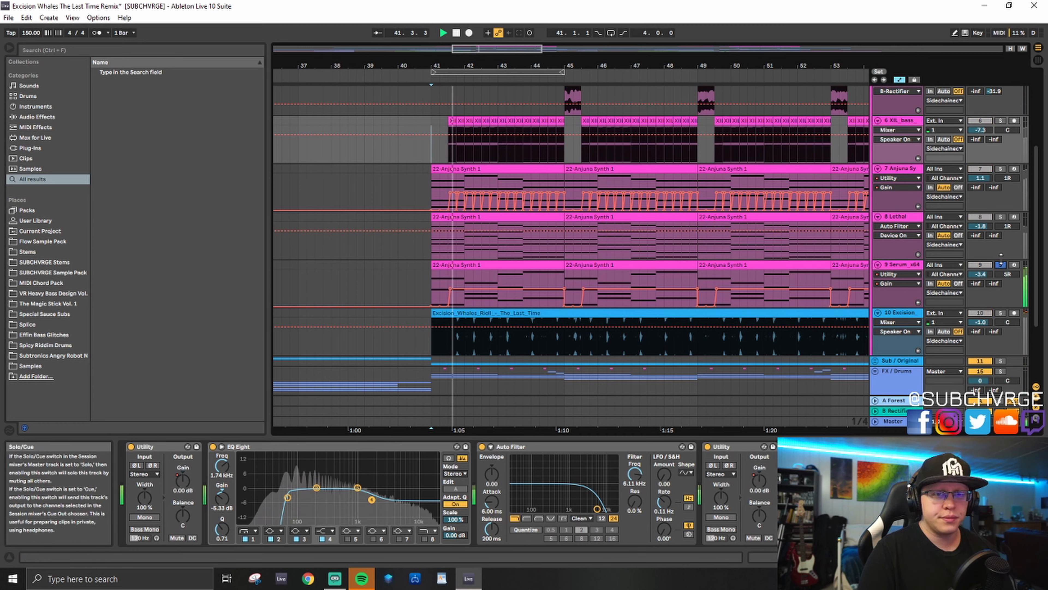
left_click(1001, 216, "ctrl")
left_click(1000, 168, "ctrl")
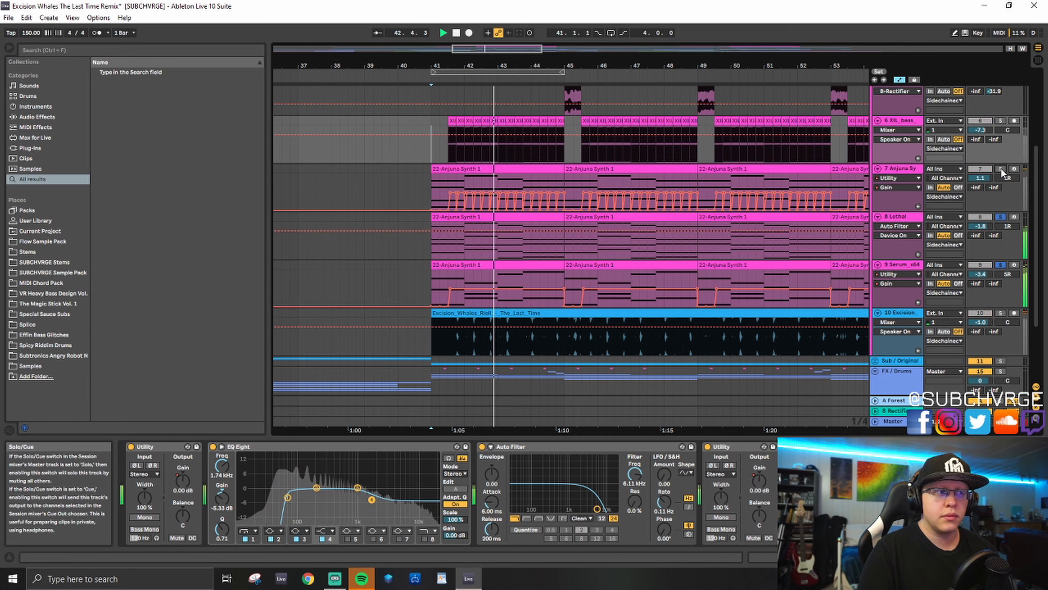
scroll(1003, 133, "up", 5)
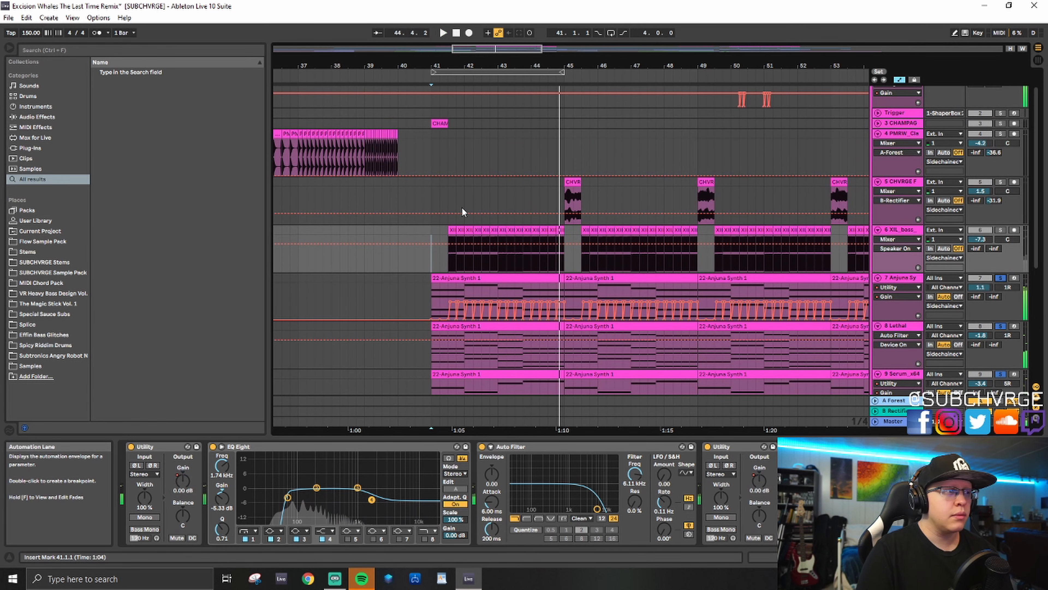
Step: Solo the XIL_bass track and audition it from 41.3, inspecting its supersaw chord clips up close with automation hidden
left_click(448, 199)
left_click(1001, 230)
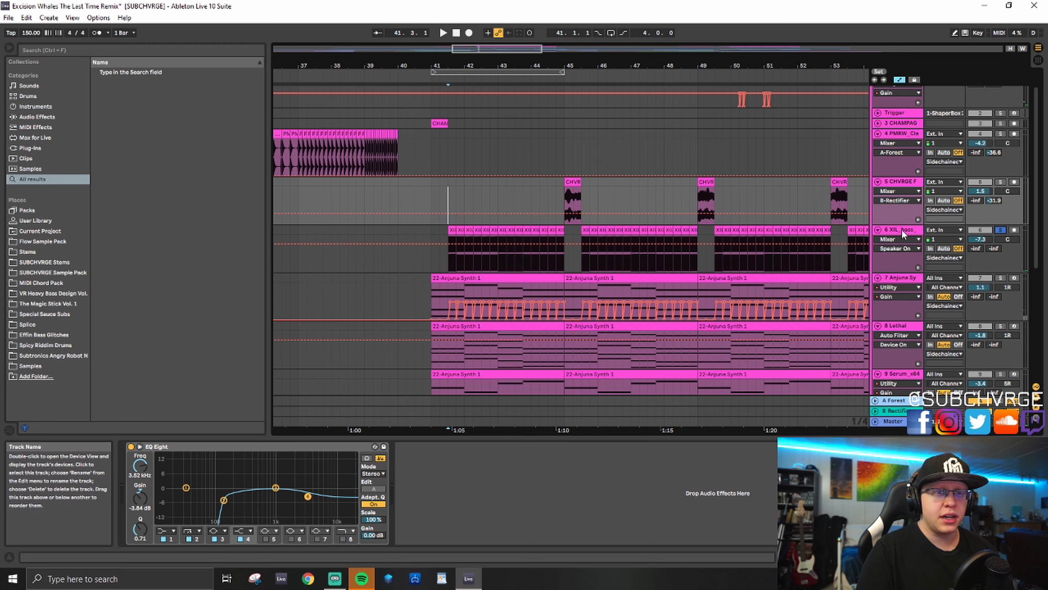
left_click(901, 229)
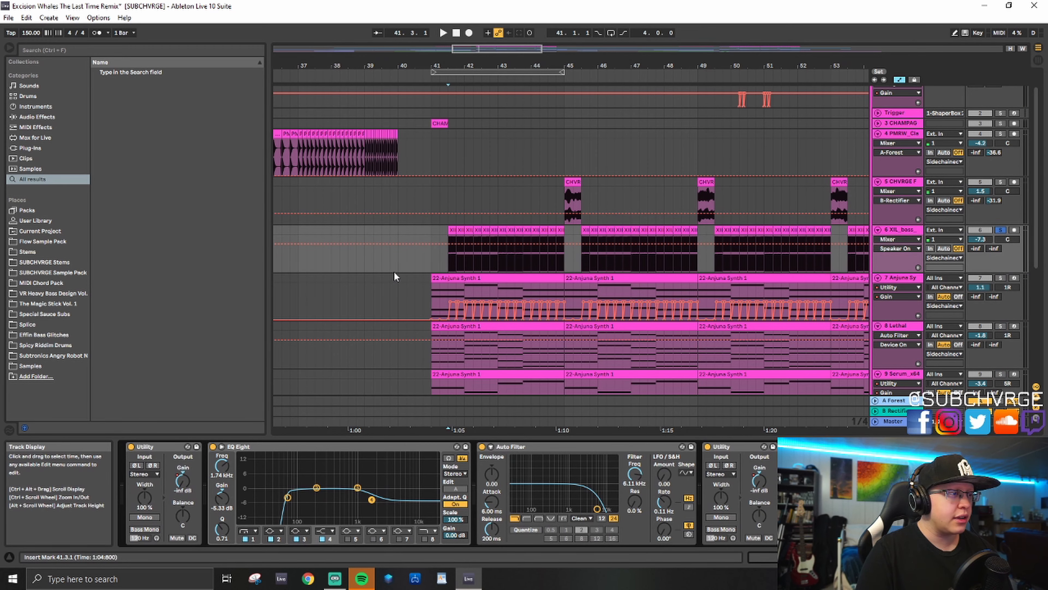
key("space")
scroll(426, 265, "up", 2)
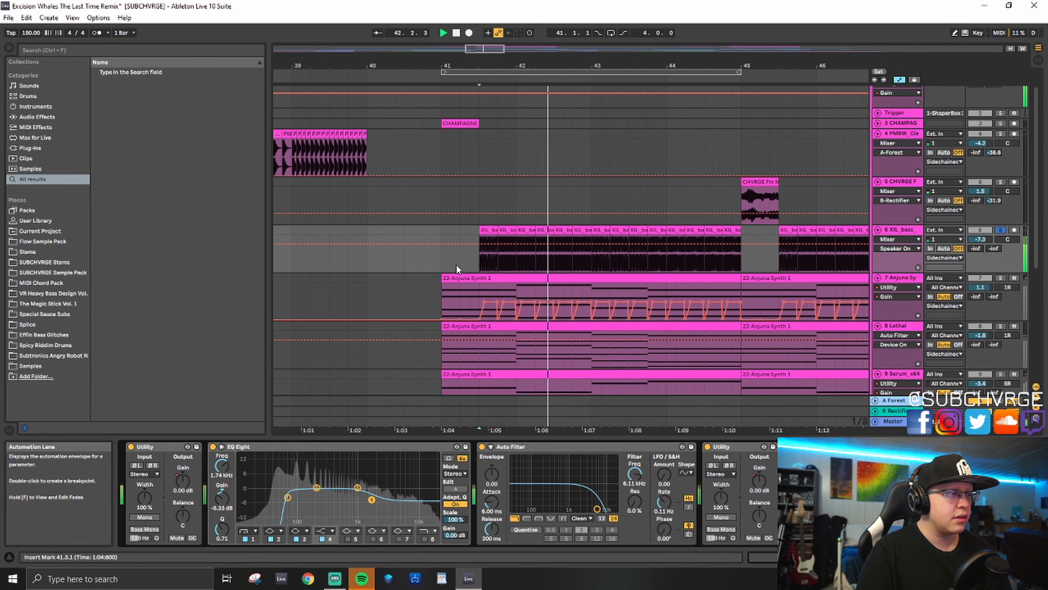
scroll(610, 271, "up", 2)
key("a")
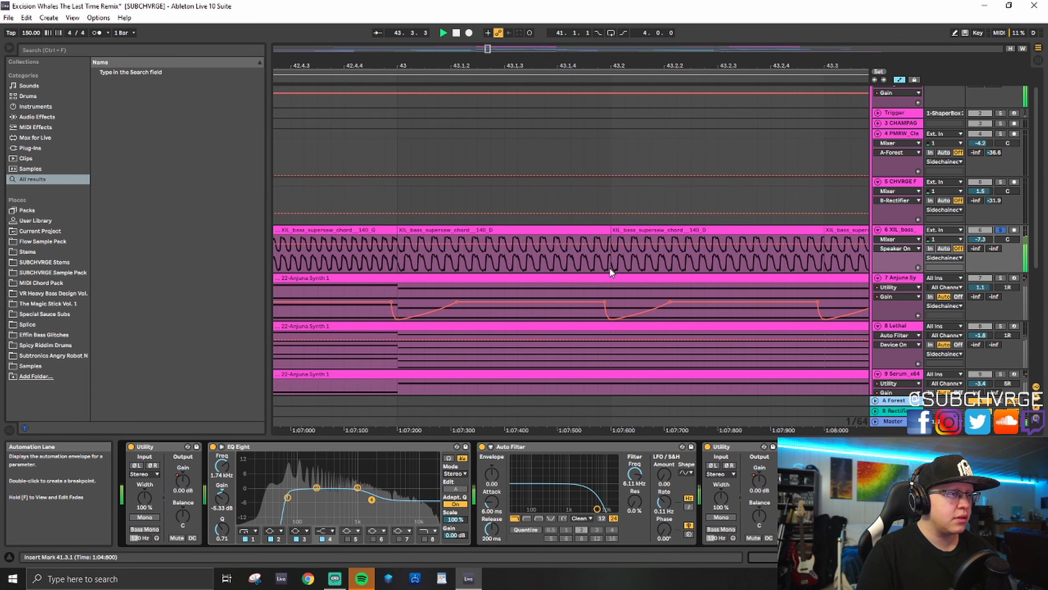
scroll(609, 268, "down", 4)
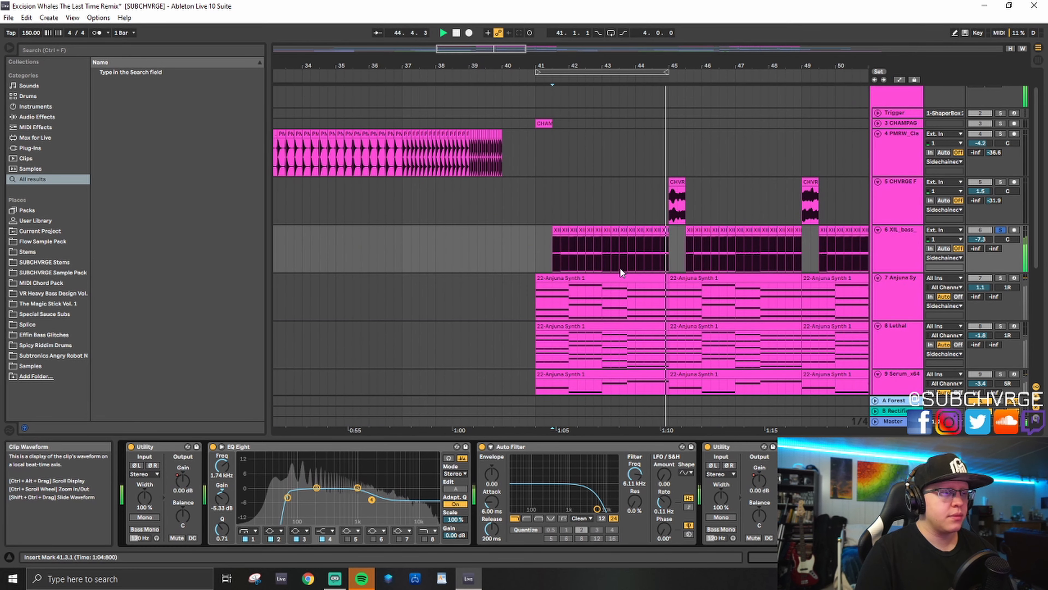
key("space")
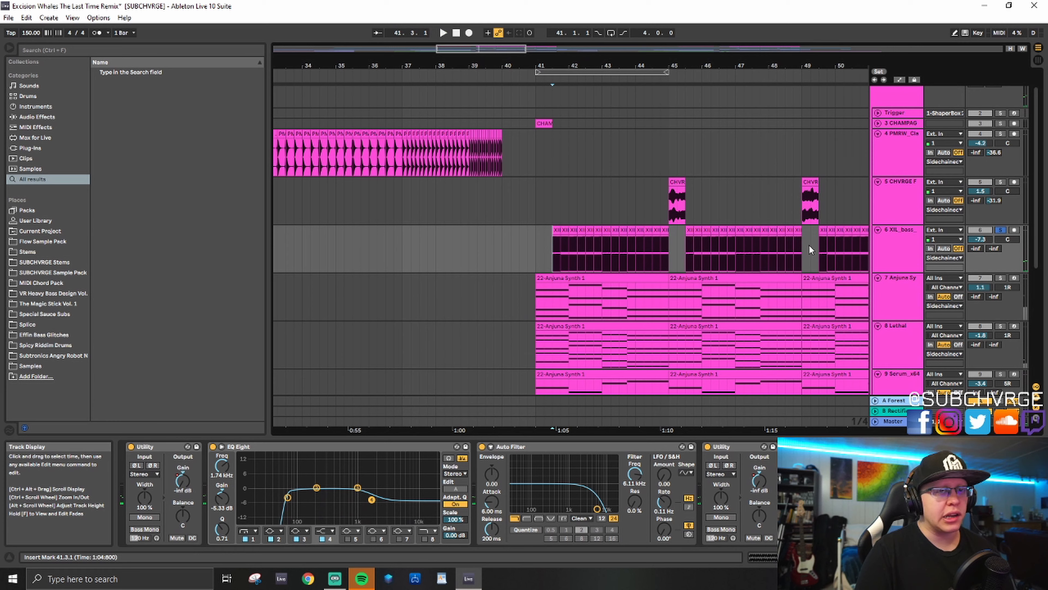
Step: Search the browser for "xil supersa" and preview several XIL_bass_supersaw_chord samples, including the B0, A, E and G versions
left_click(910, 242)
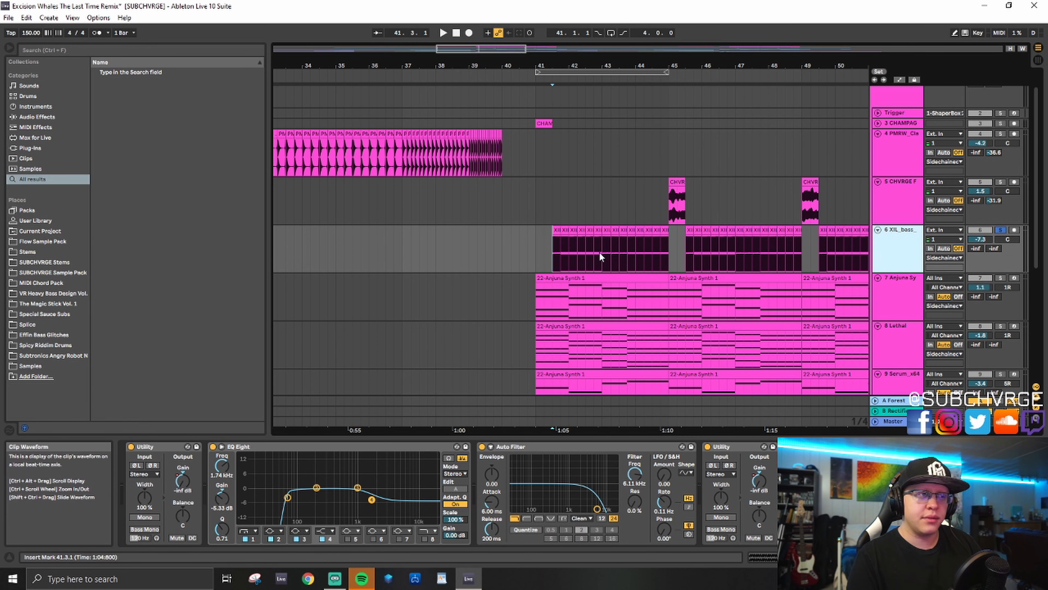
scroll(583, 252, "up", 3)
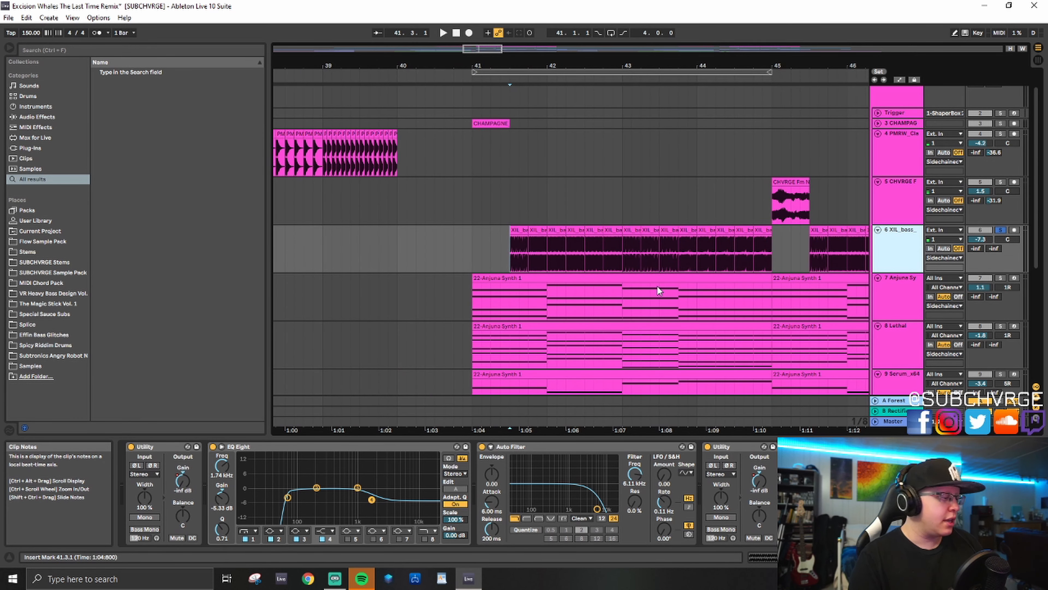
key("ctrl+f")
type("xil supersa")
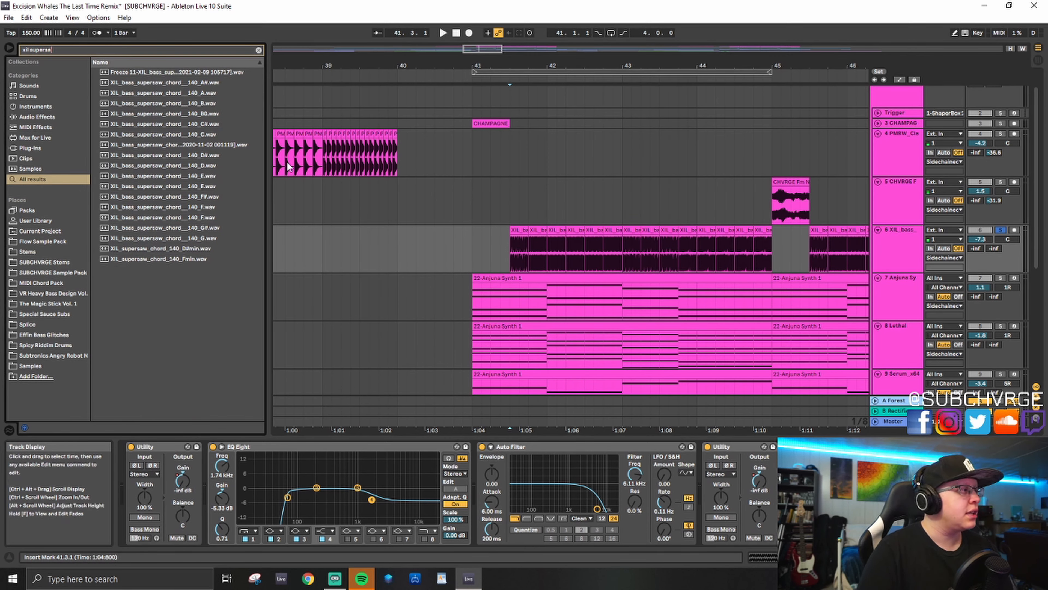
left_click(197, 213)
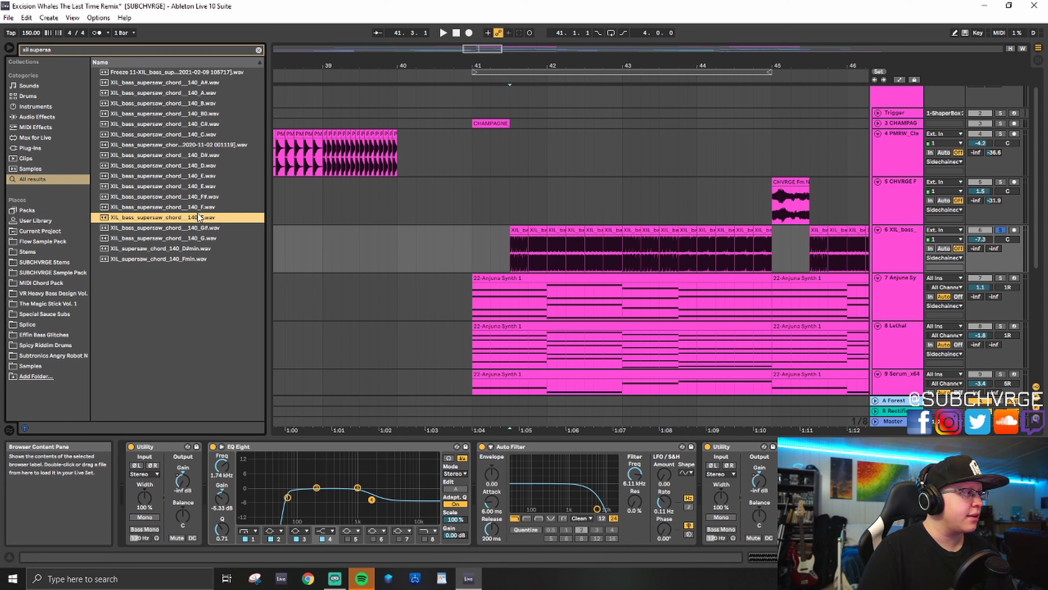
left_click(200, 114)
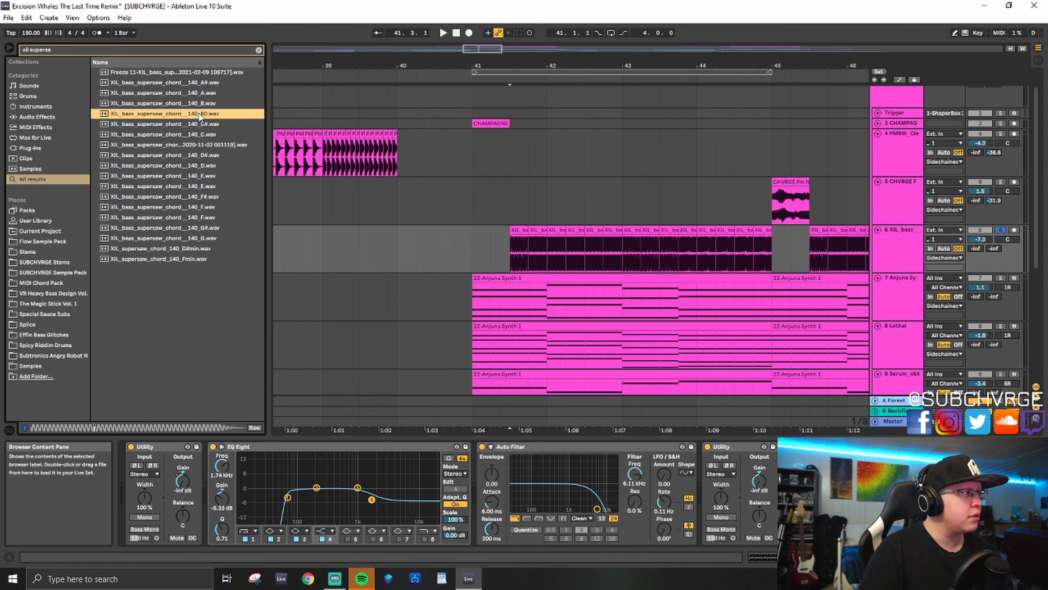
left_click(208, 91)
left_click(213, 176)
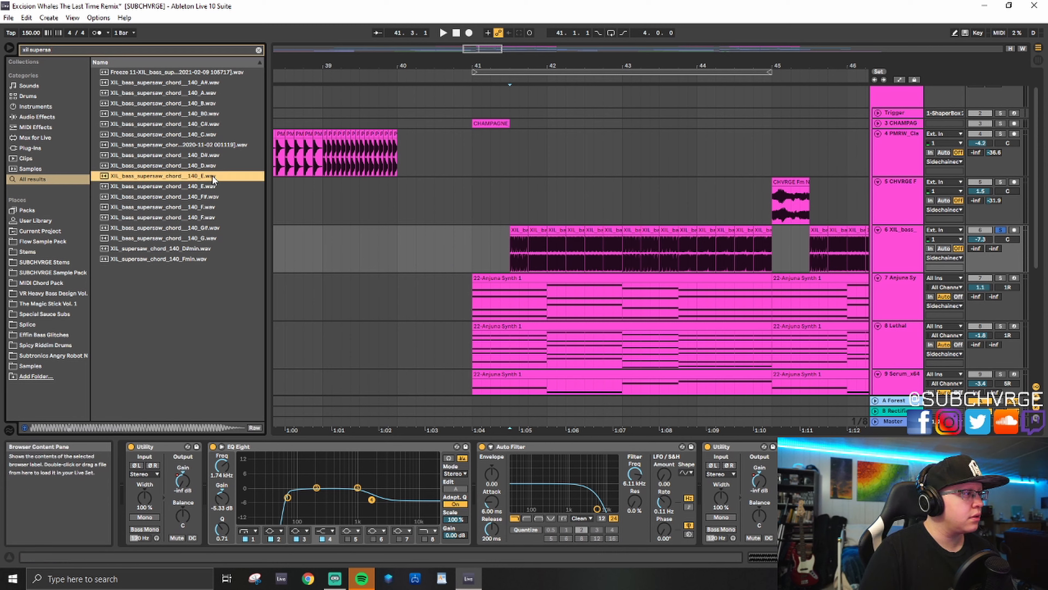
left_click(216, 237)
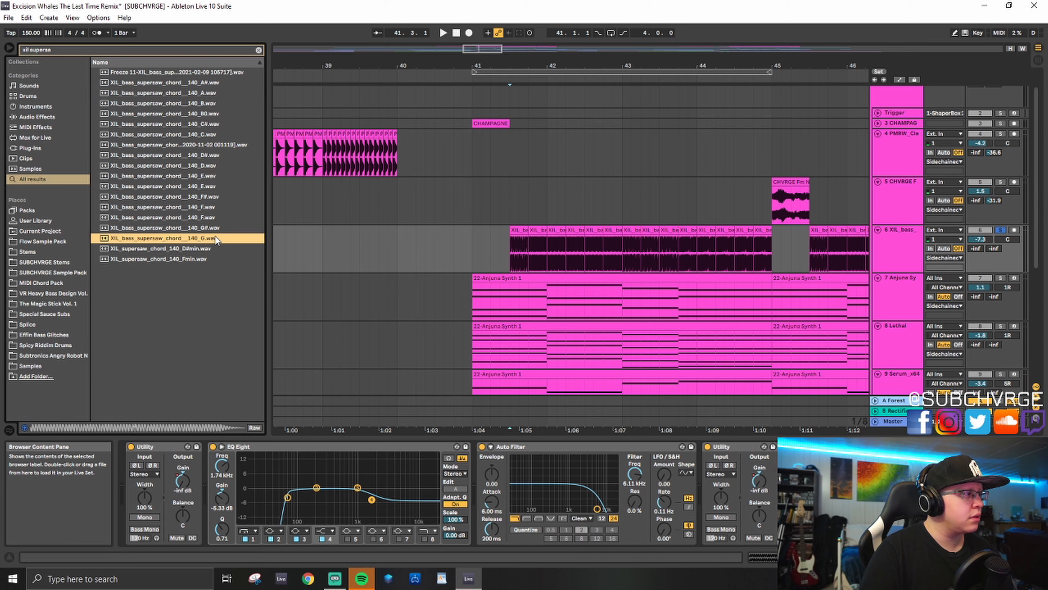
Step: Place the insert marker at 41.3 on the XIL_bass track and view its clip layout across the whole drop
left_click(510, 260)
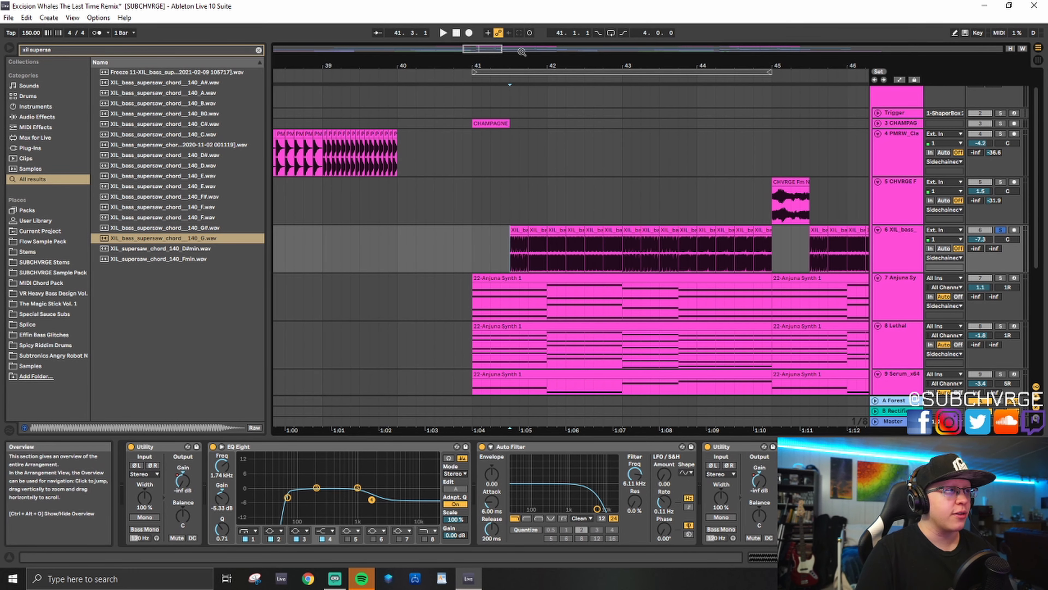
left_click_drag(484, 50, 517, 49)
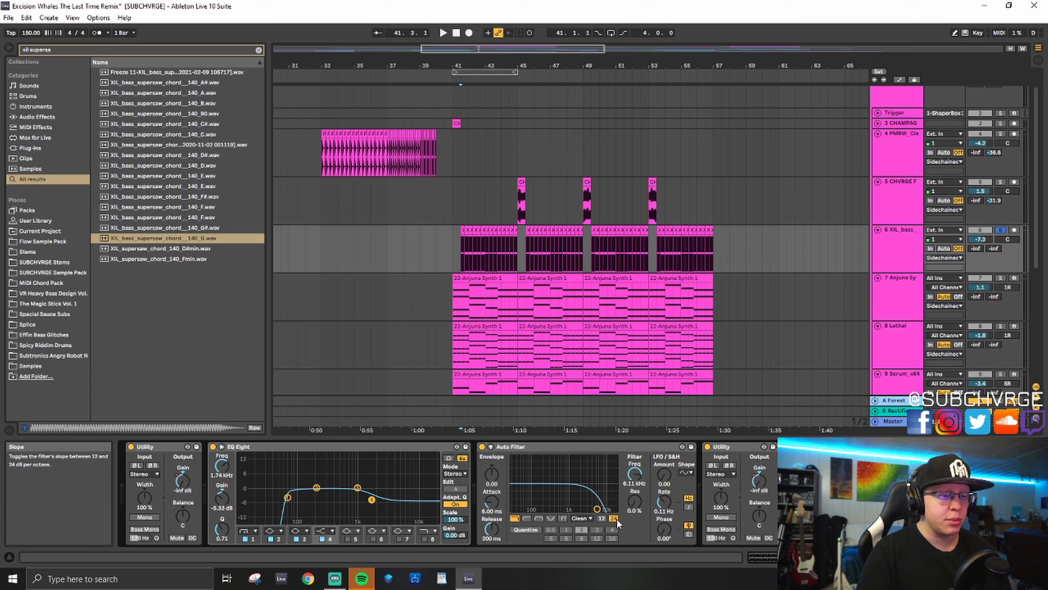
Step: Turn off the XIL_bass solo and play all the drop layers together from 41.3
left_click(900, 254)
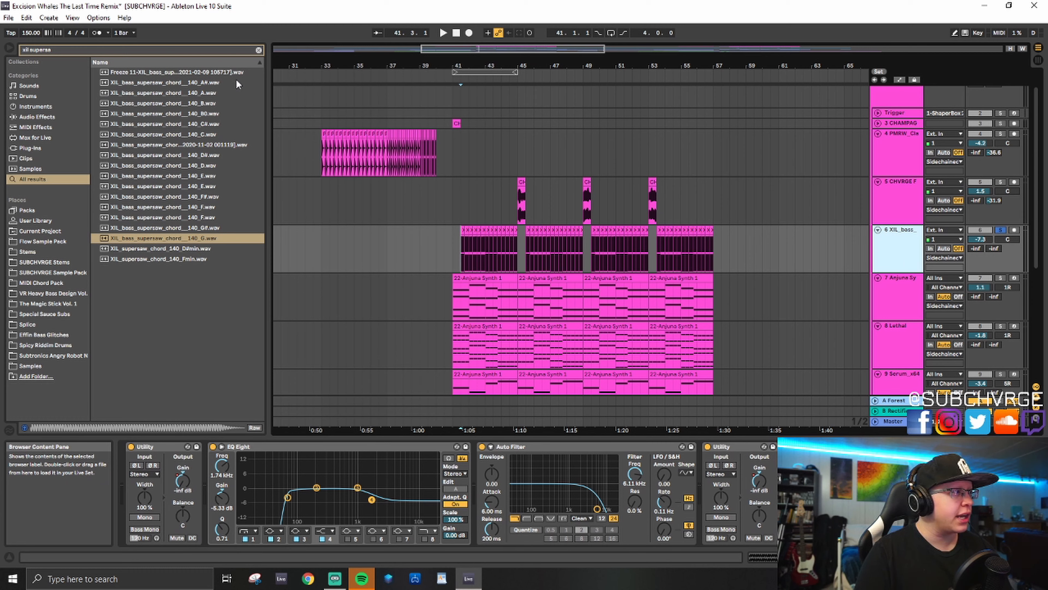
left_click(999, 230)
key("space")
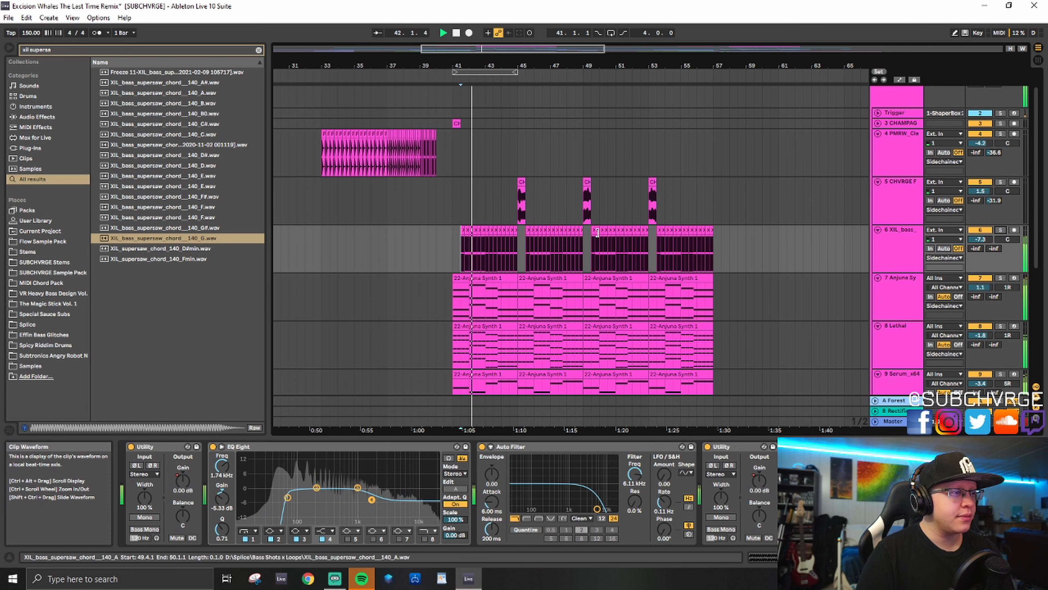
scroll(414, 252, "down", 6)
scroll(414, 263, "up", 3)
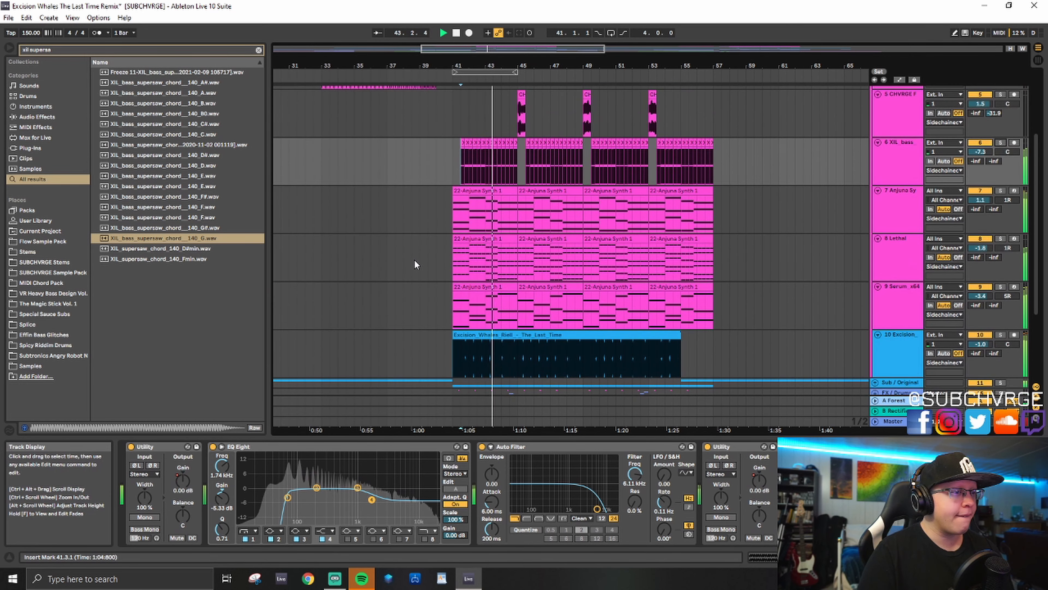
scroll(414, 263, "up", 3)
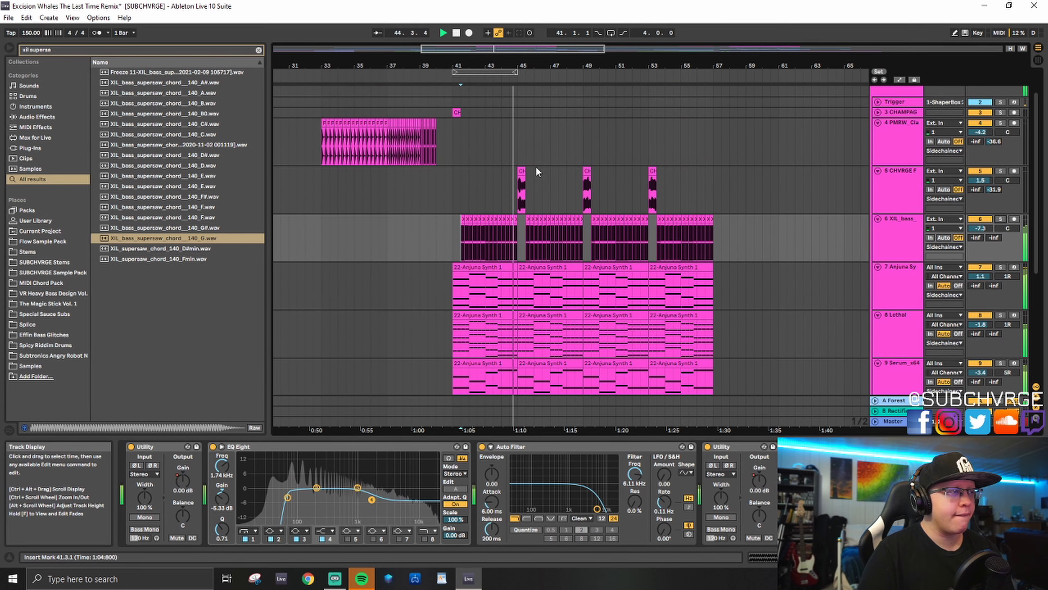
key("space")
Step: Examine the CHVRGE Fm NEURO clip up close, then solo its track and audition it from 45.1
scroll(521, 198, "up", 10)
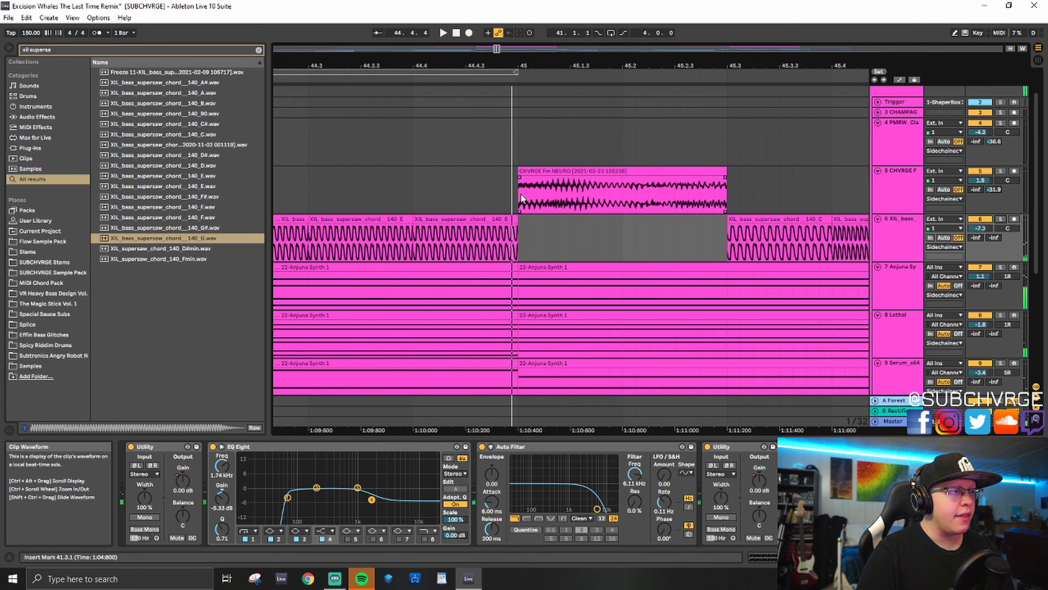
scroll(521, 197, "down", 10)
left_click(519, 198)
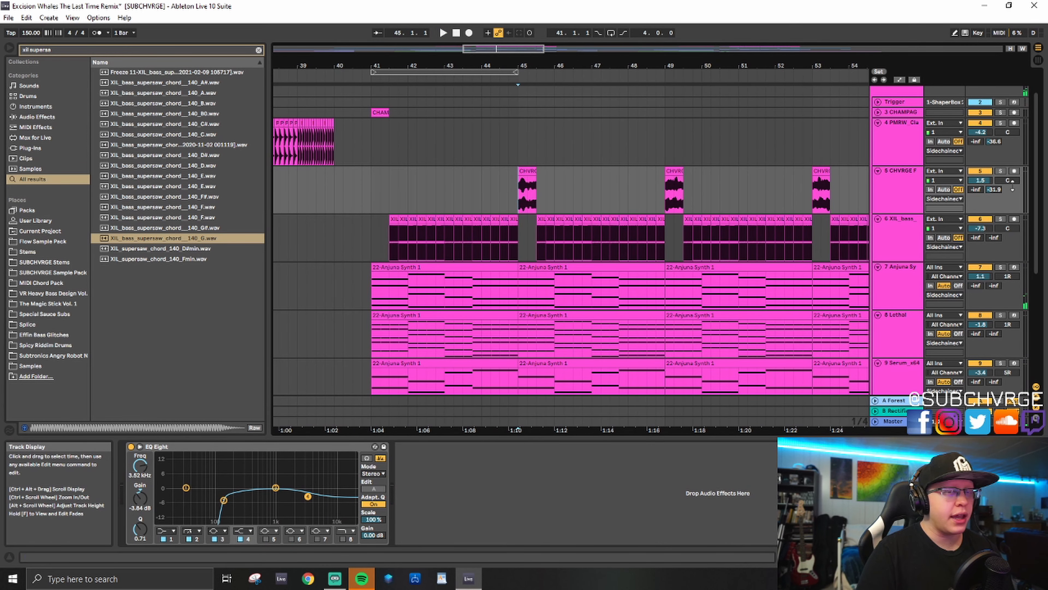
left_click(1000, 171)
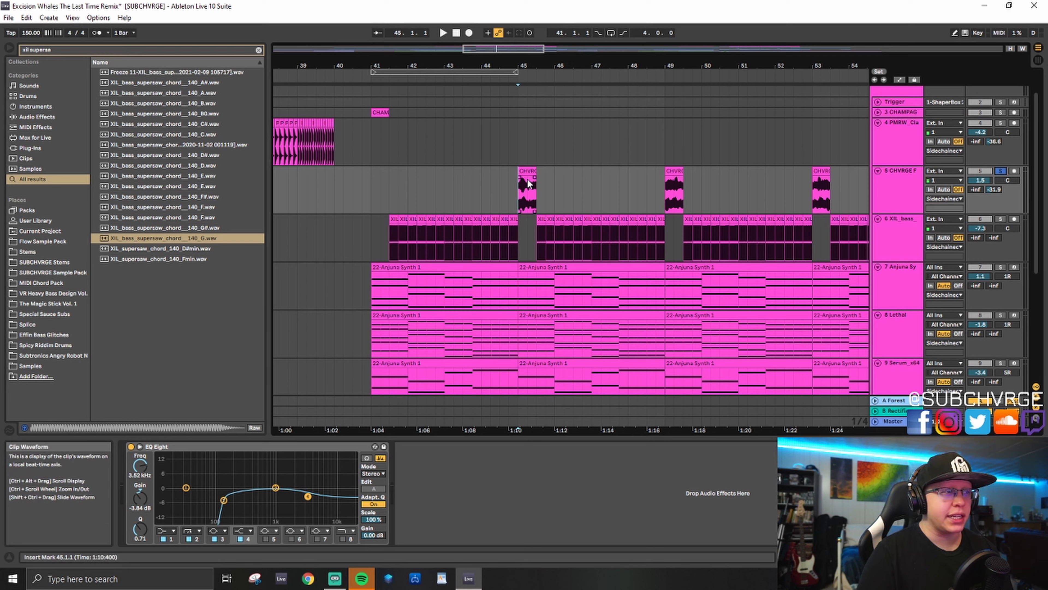
key("space")
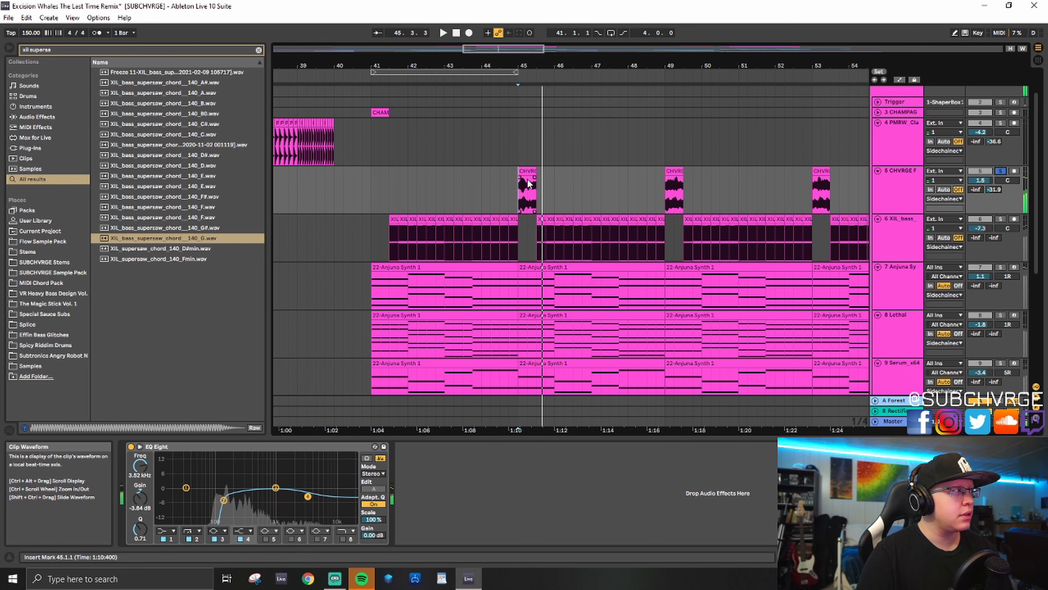
Step: Search the browser for "neuro" and preview the sample CHVRGE Fm NEURO.wav
key("ctrl+f")
type("neurob")
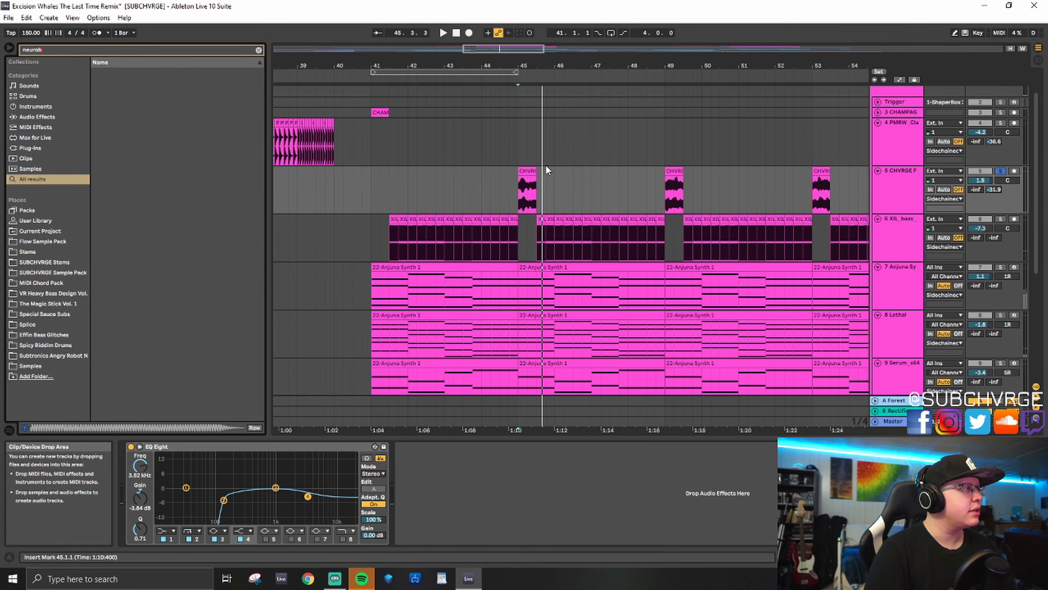
key("BackSpace")
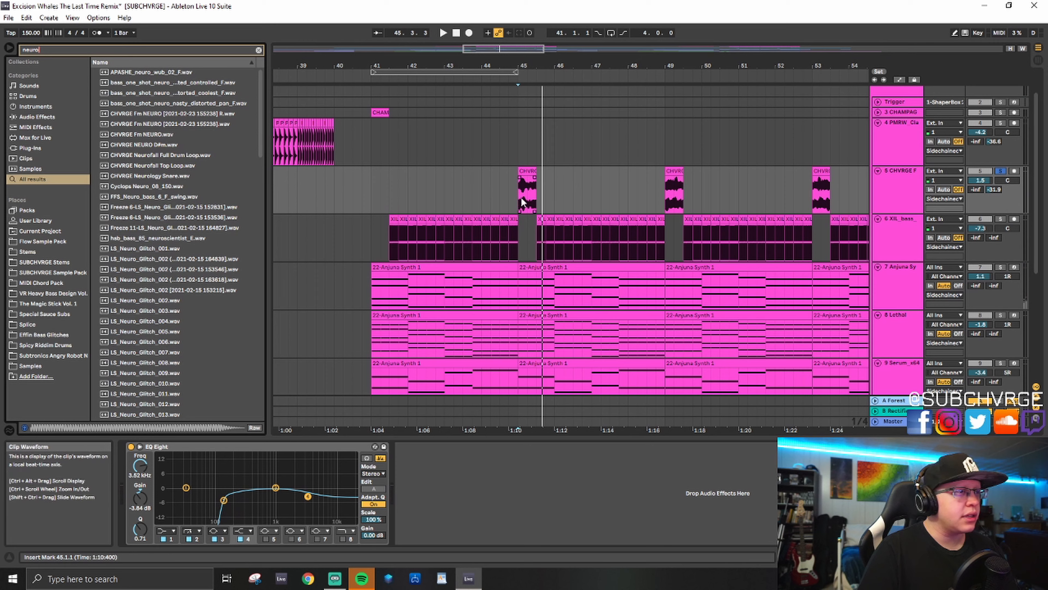
scroll(521, 196, "up", 5)
scroll(520, 196, "down", 3)
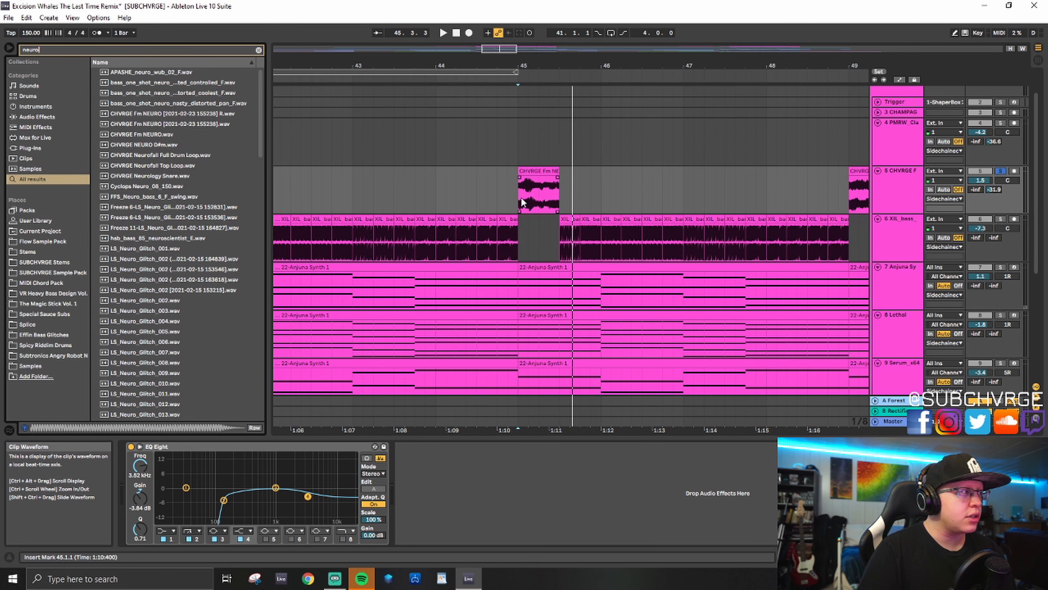
left_click(158, 133)
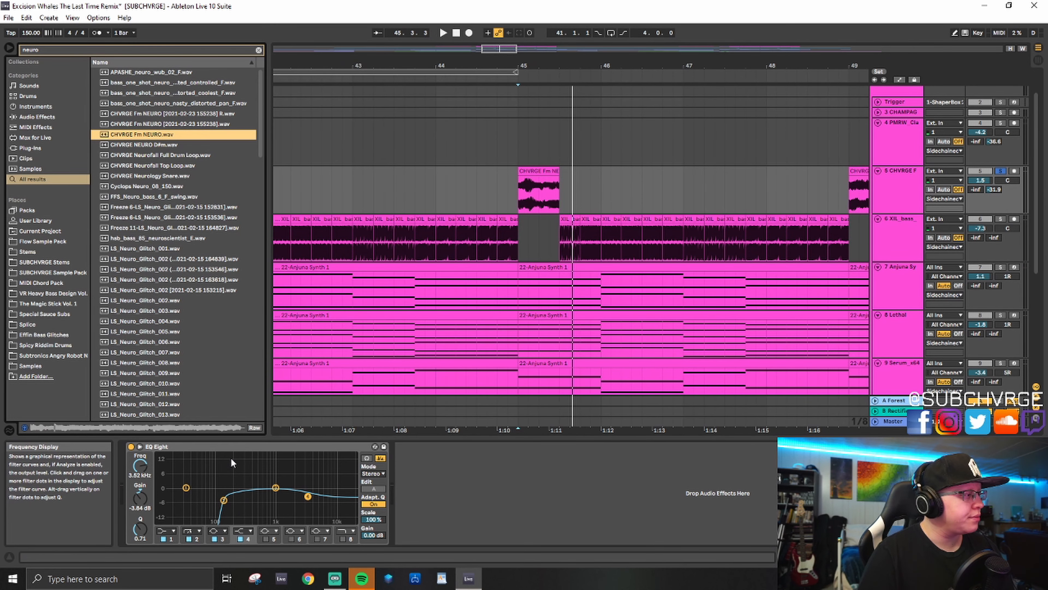
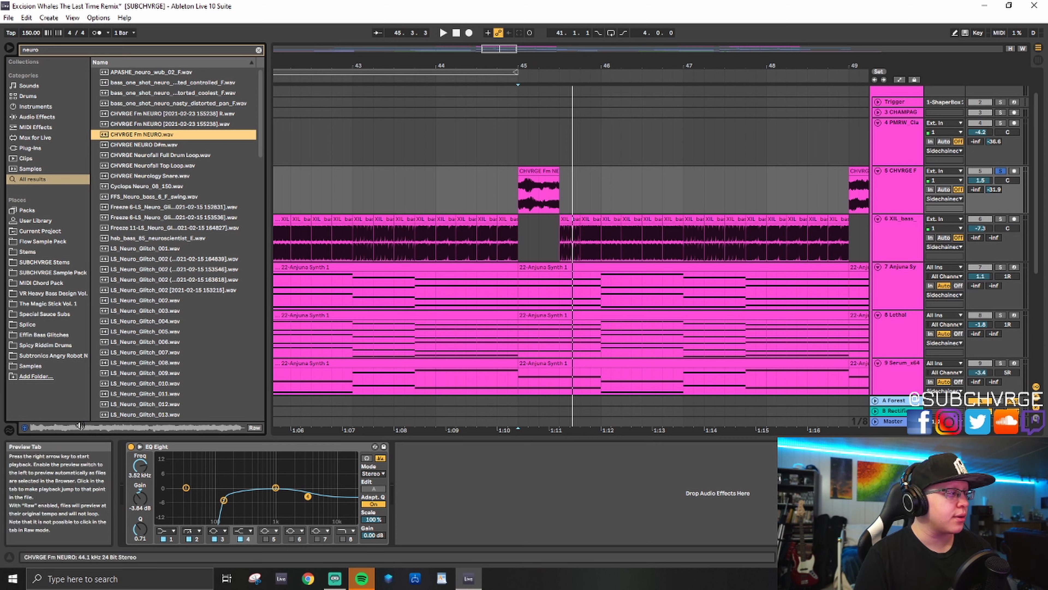
Step: Place the insert marker at 45.1 on the CHVRGE Fm NEURO track and clear the browser search
left_click_drag(538, 66, 539, 41)
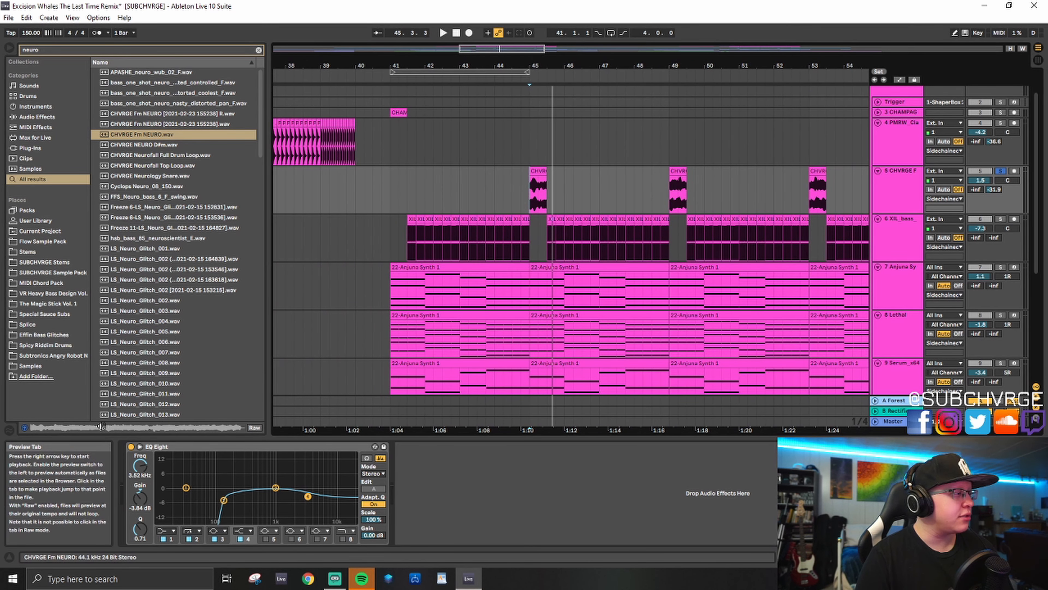
left_click(531, 146)
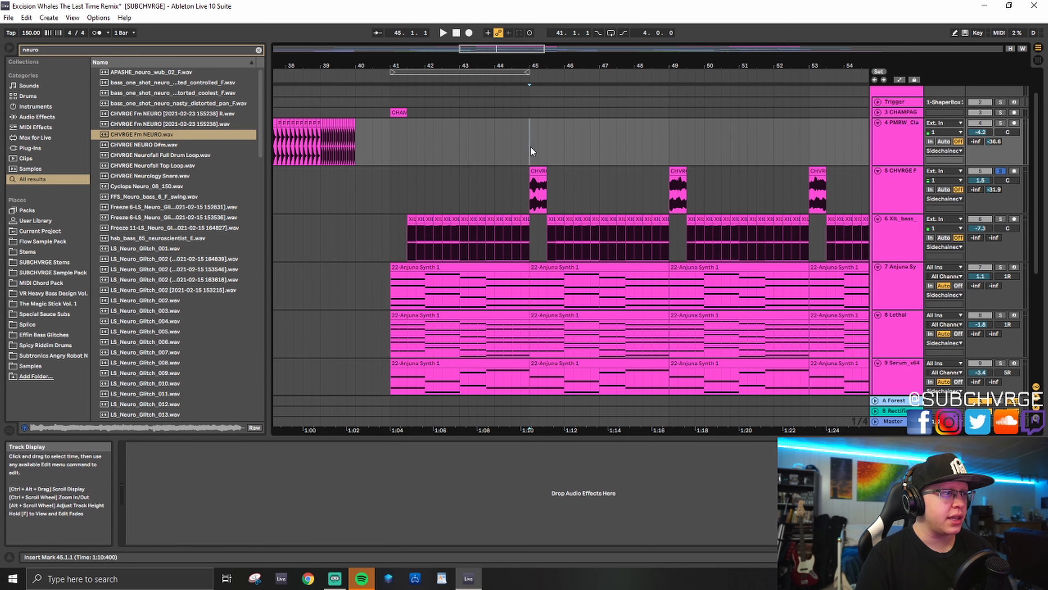
left_click(531, 202)
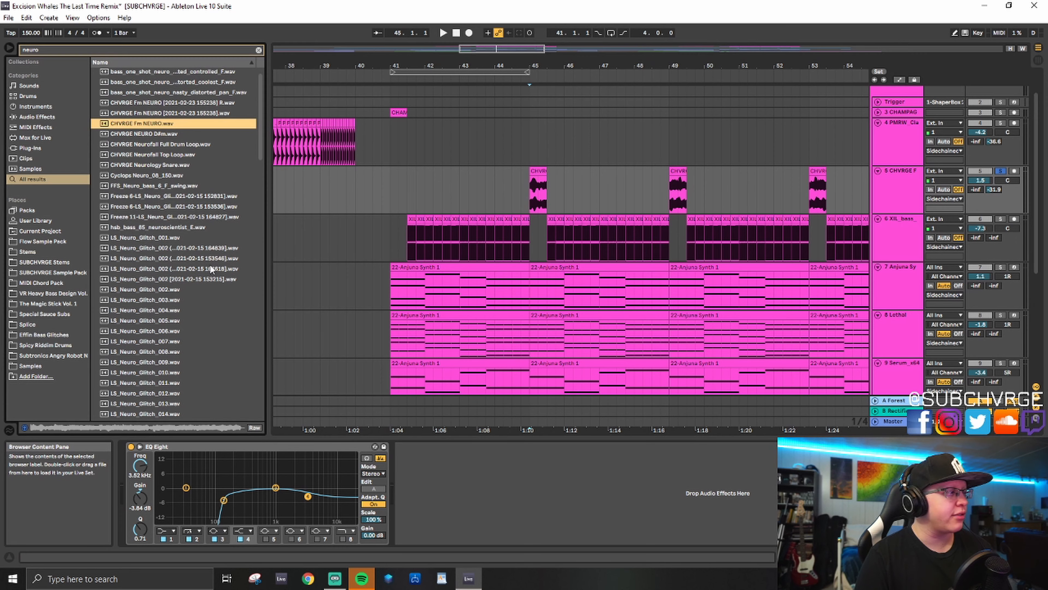
left_click(258, 49)
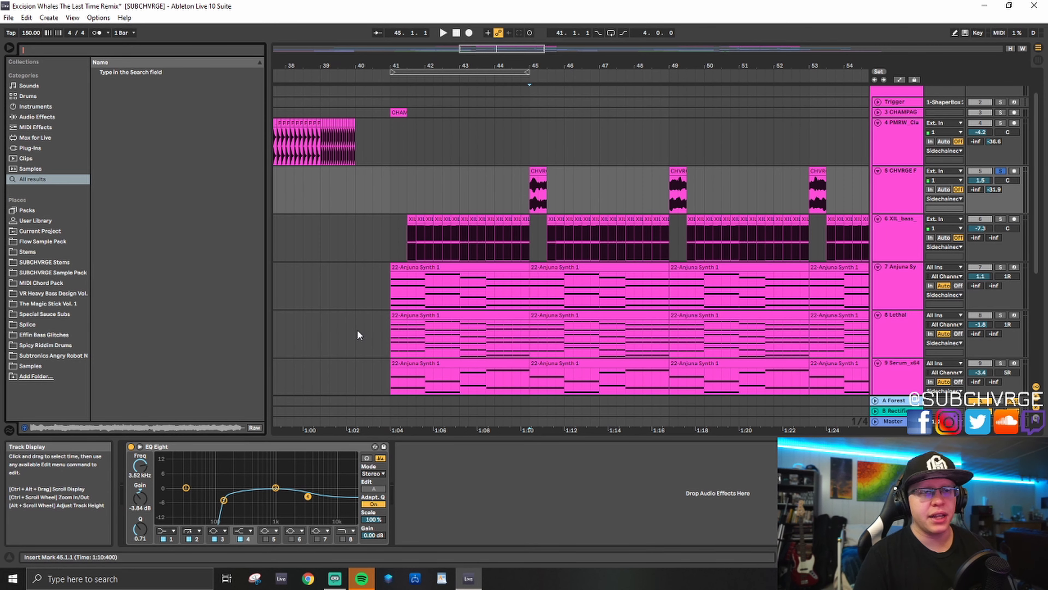
Step: Open the sample details of the CHVRGE Fm NEURO clip at 45.1 and reduce the height of the clip editor
double_click(536, 168)
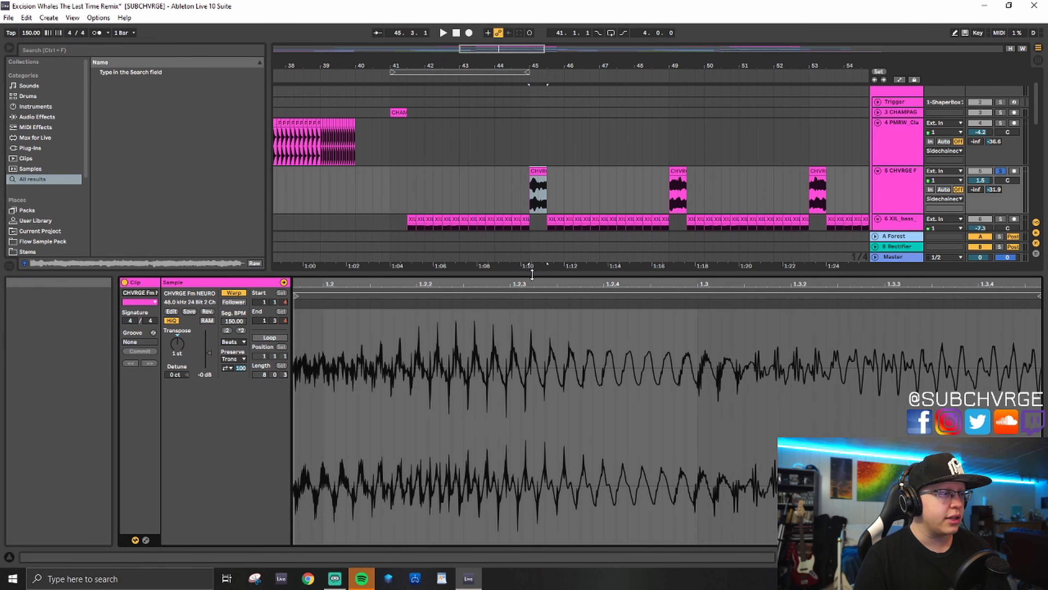
left_click_drag(532, 274, 543, 585)
left_click_drag(578, 488, 578, 439)
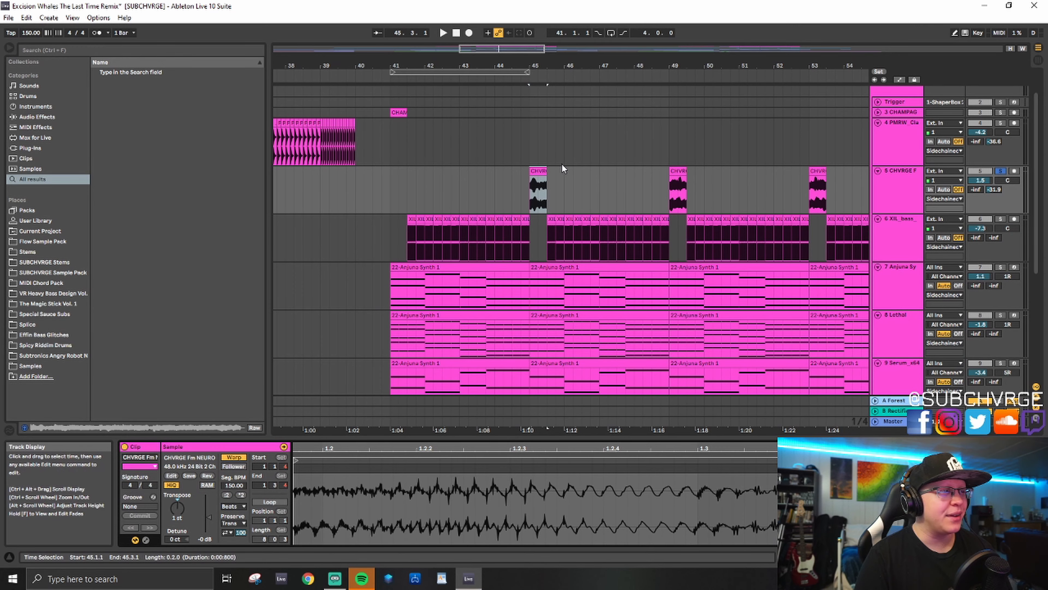
left_click(530, 183)
Step: Unfold the Sub / Original group and move its Trigger track above the Excision audio track
scroll(500, 285, "down", 3)
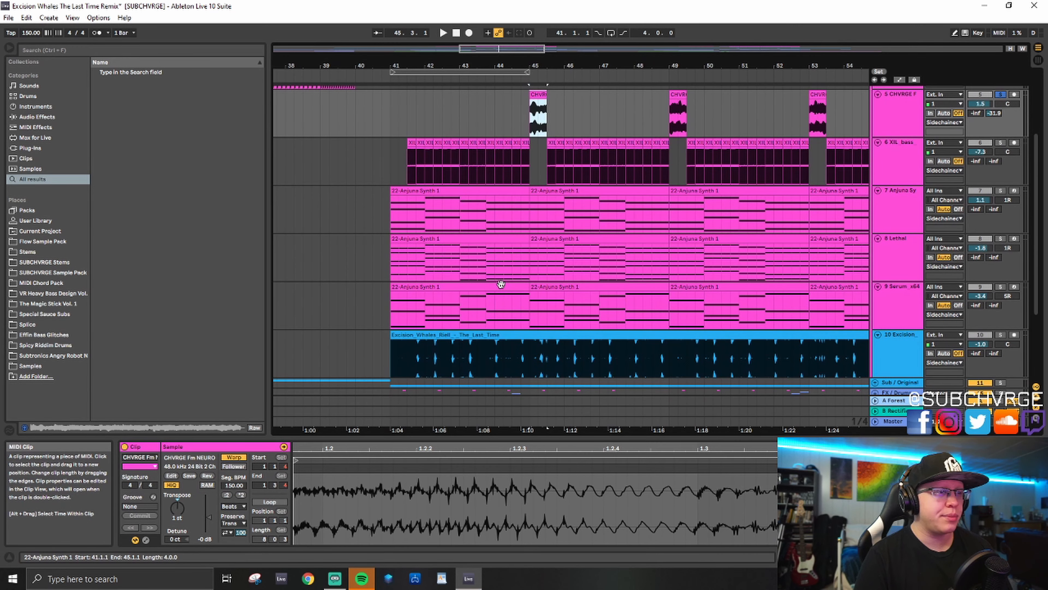
scroll(500, 284, "down", 5)
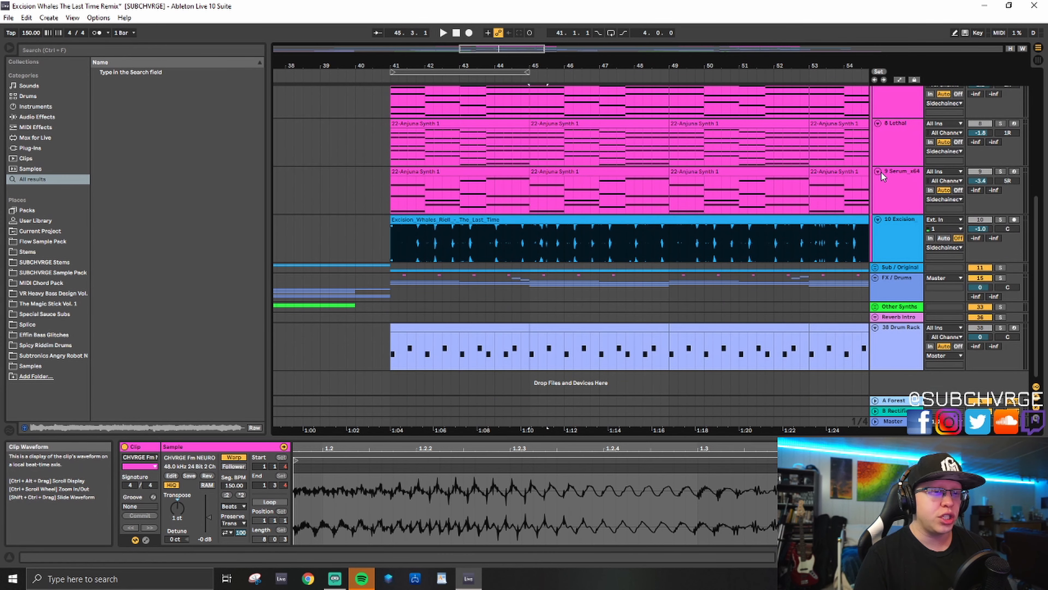
left_click(876, 267)
scroll(685, 262, "down", 3)
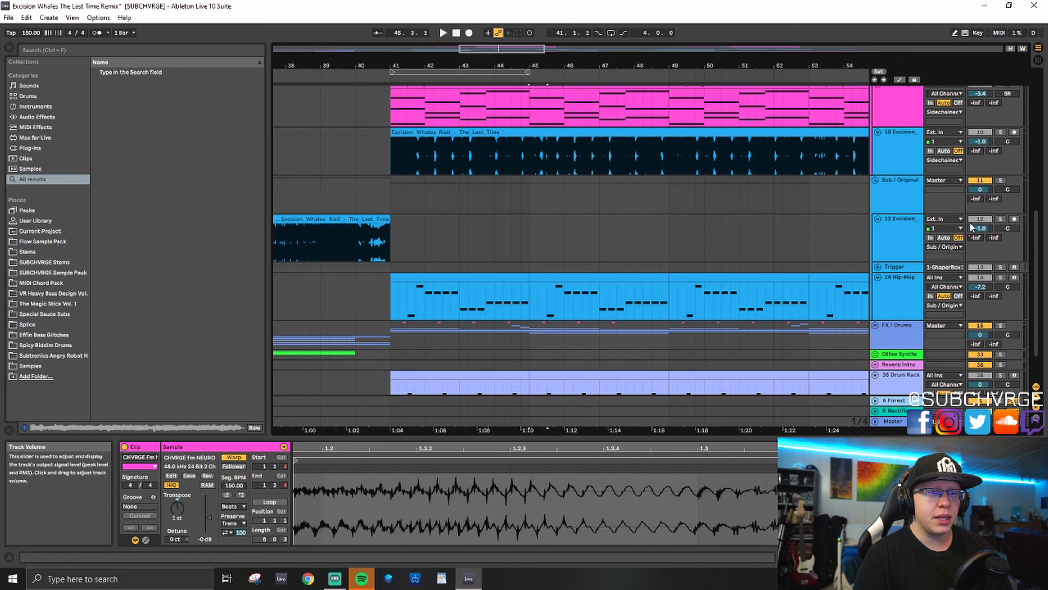
left_click(898, 198)
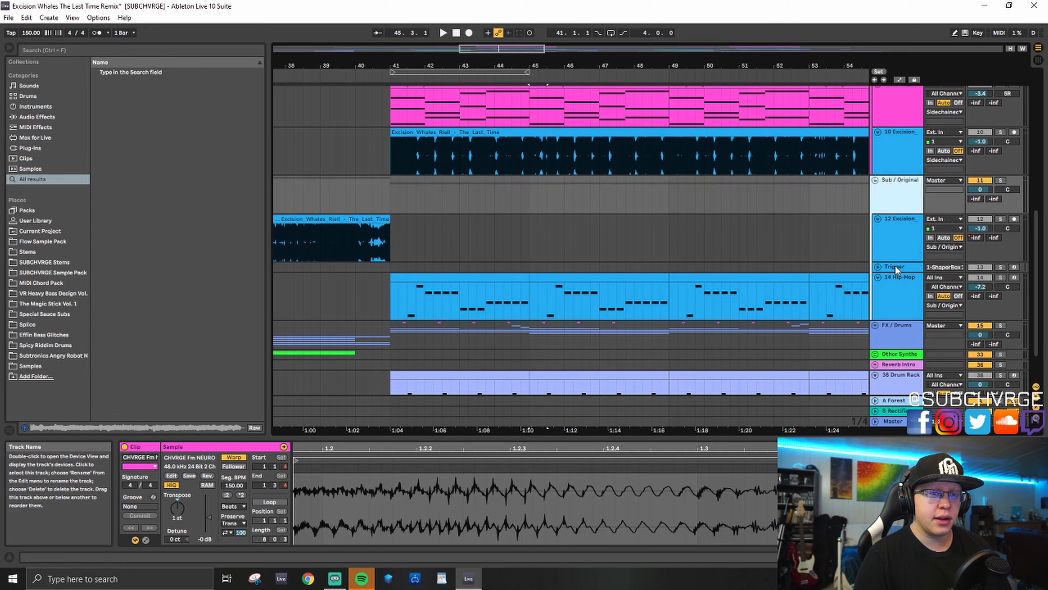
left_click_drag(895, 268, 901, 216)
left_click(901, 202)
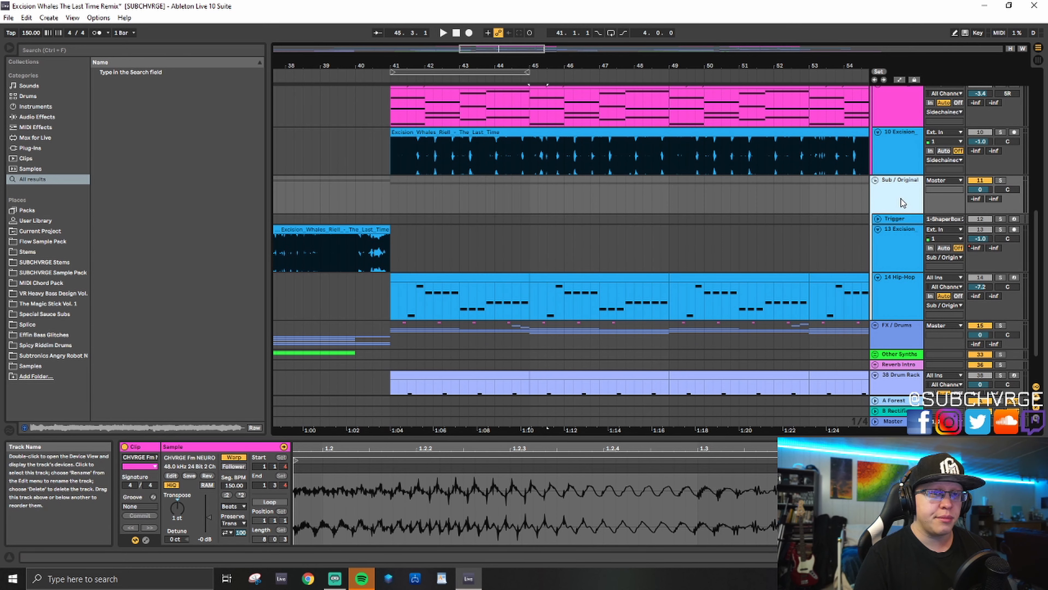
Step: Display the device chain of Excision track 10 and view its clip across the drop
scroll(868, 365, "down", 2)
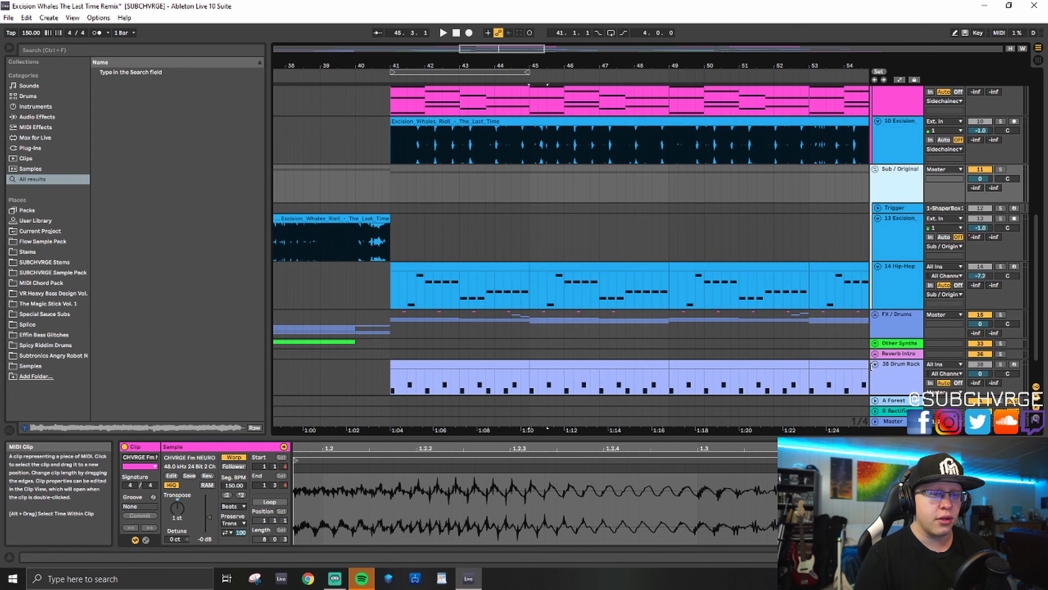
left_click(887, 354)
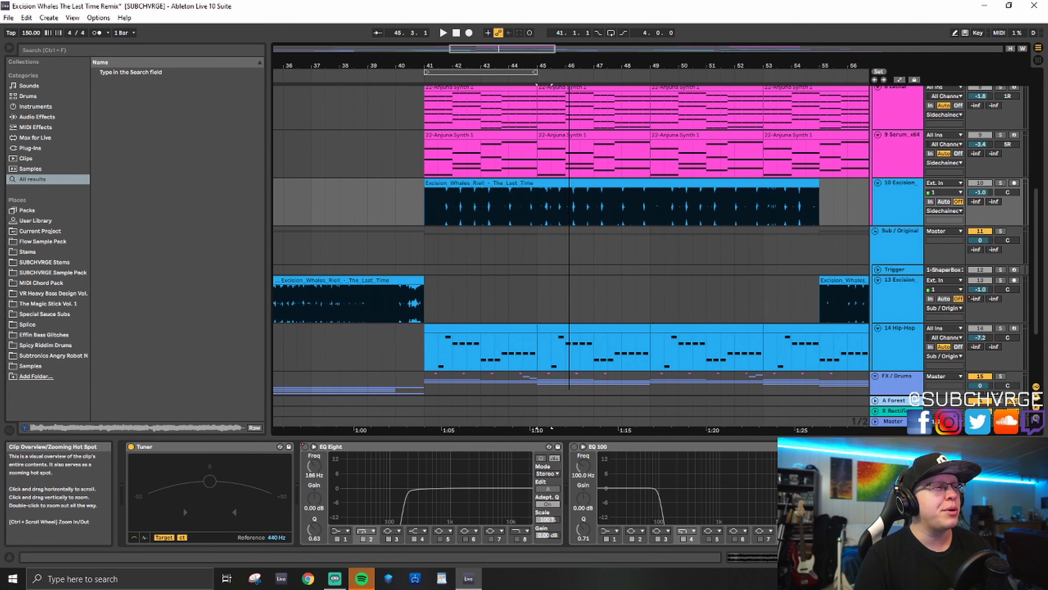
scroll(557, 179, "down", 2)
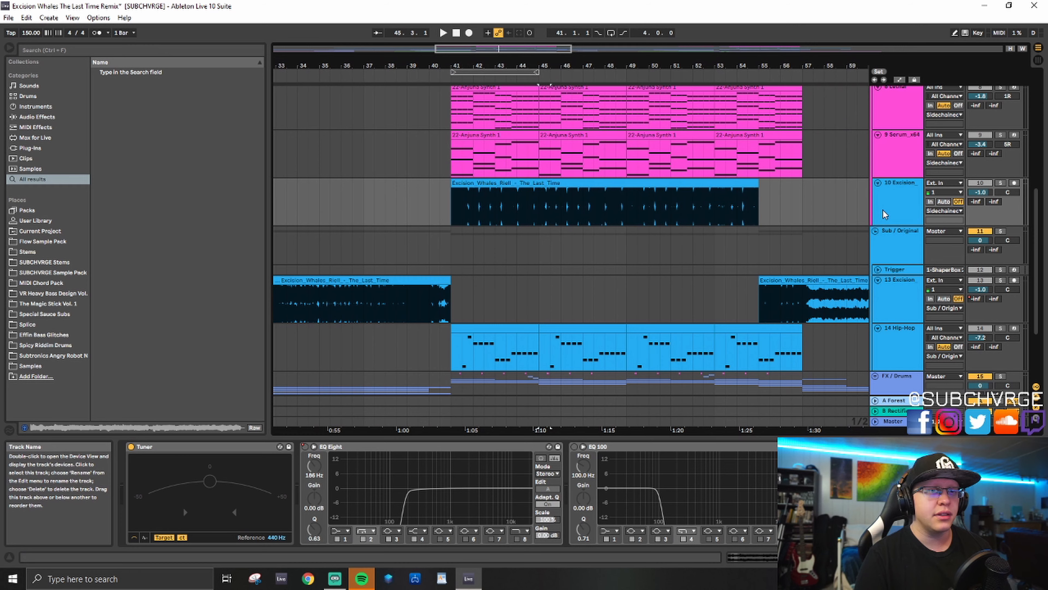
scroll(883, 214, "down", 3)
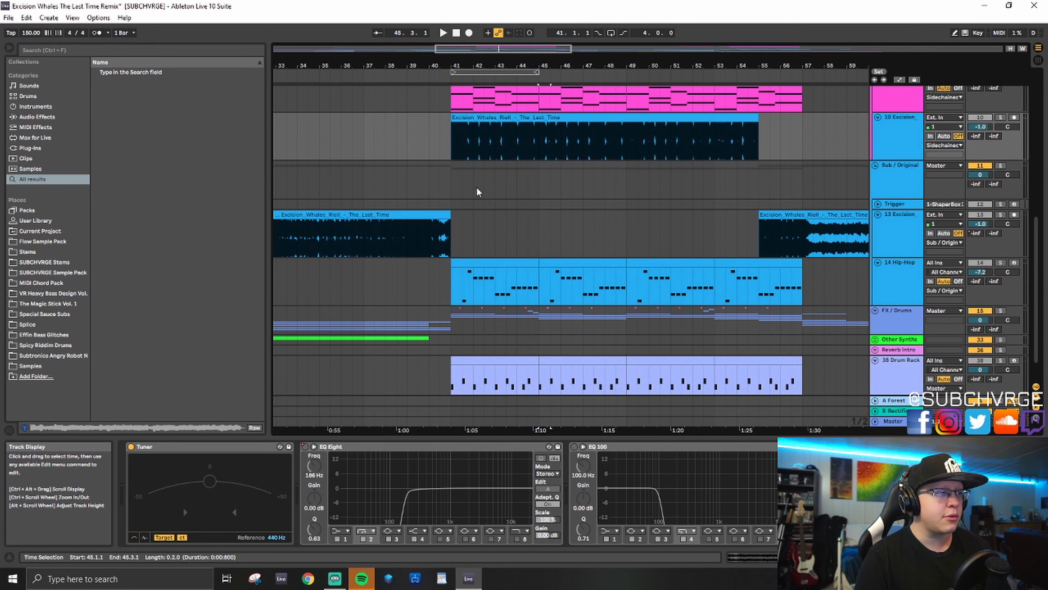
Step: Solo the Sub / Original group and audition it from 41.1
left_click(449, 188)
right_click(886, 150)
left_click(666, 212)
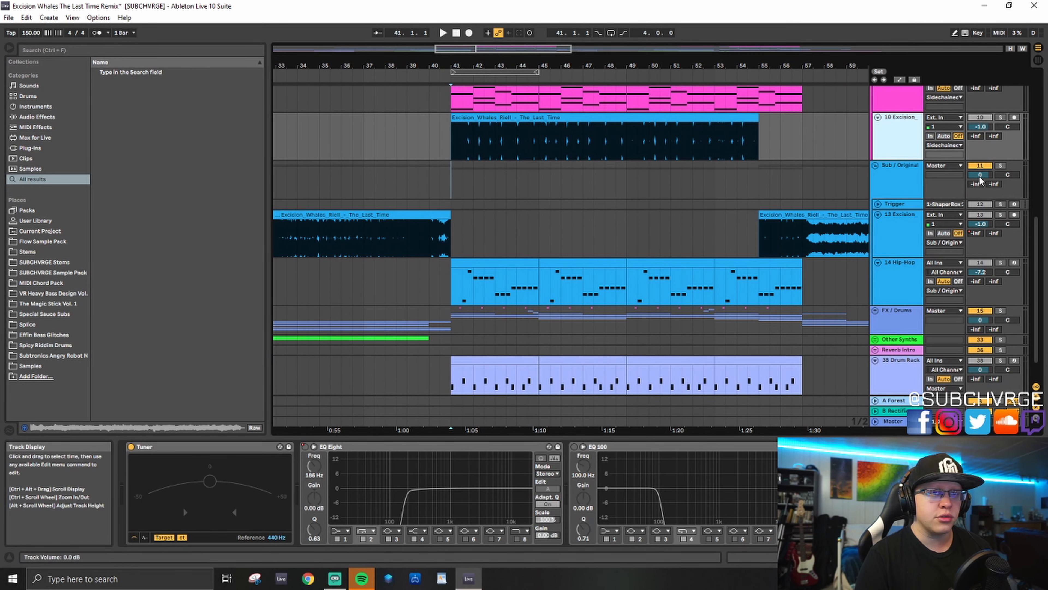
left_click(1000, 165)
key("space")
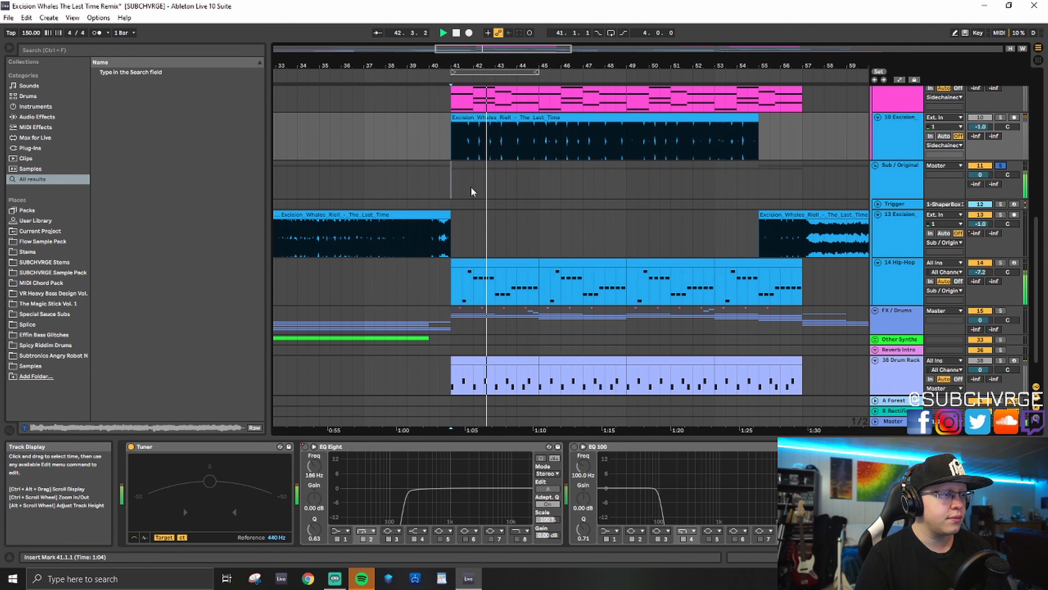
key("space")
Step: Show the Hip-Hop sub bass track's devices and inspect its Utility Gain automation up close from bar 41
double_click(898, 289)
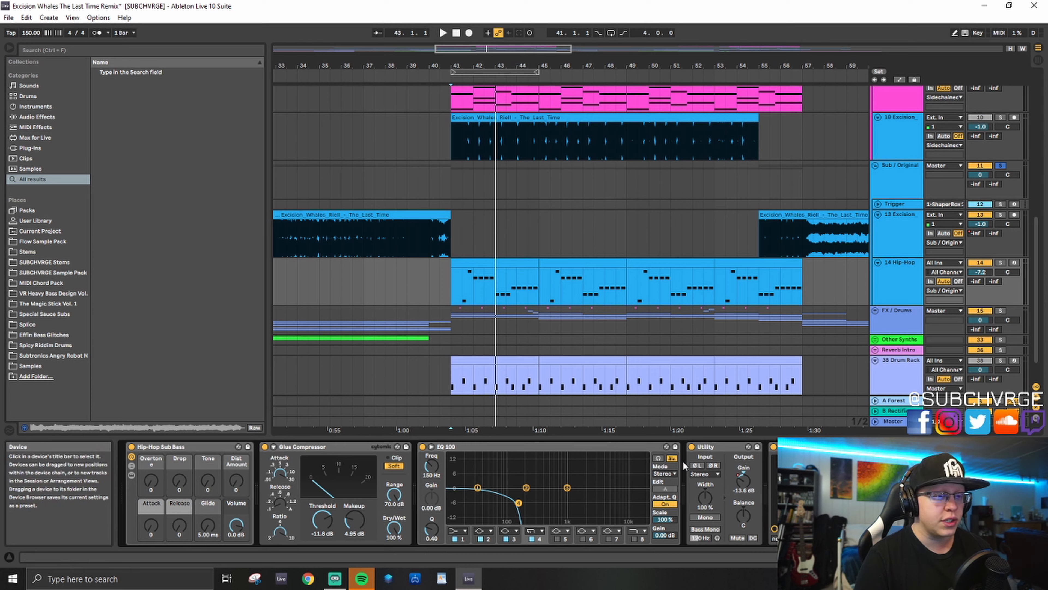
left_click(744, 483)
key("a")
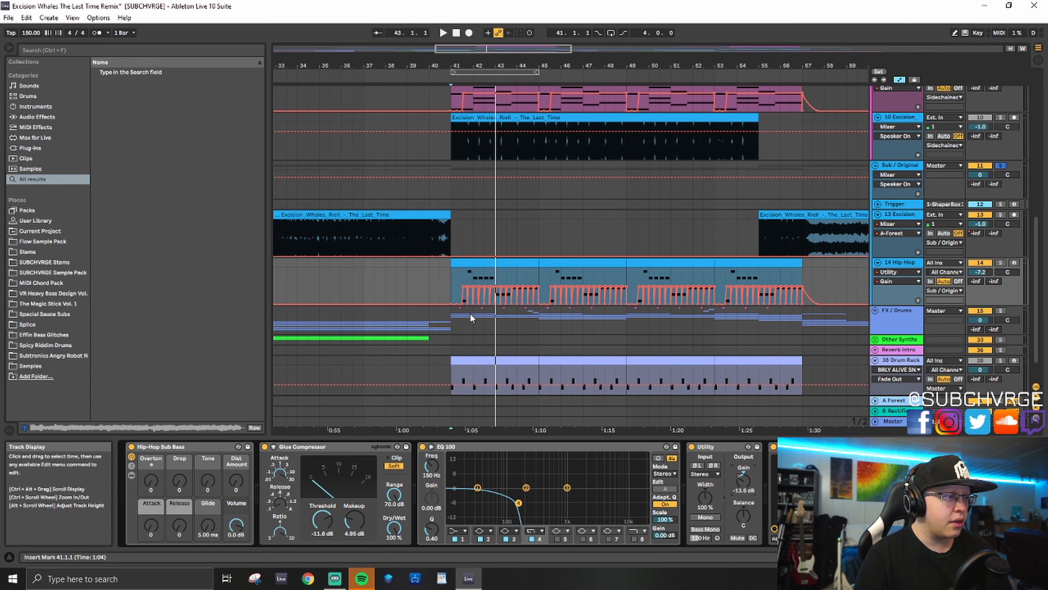
scroll(446, 292, "up", 3)
scroll(446, 293, "up", 2)
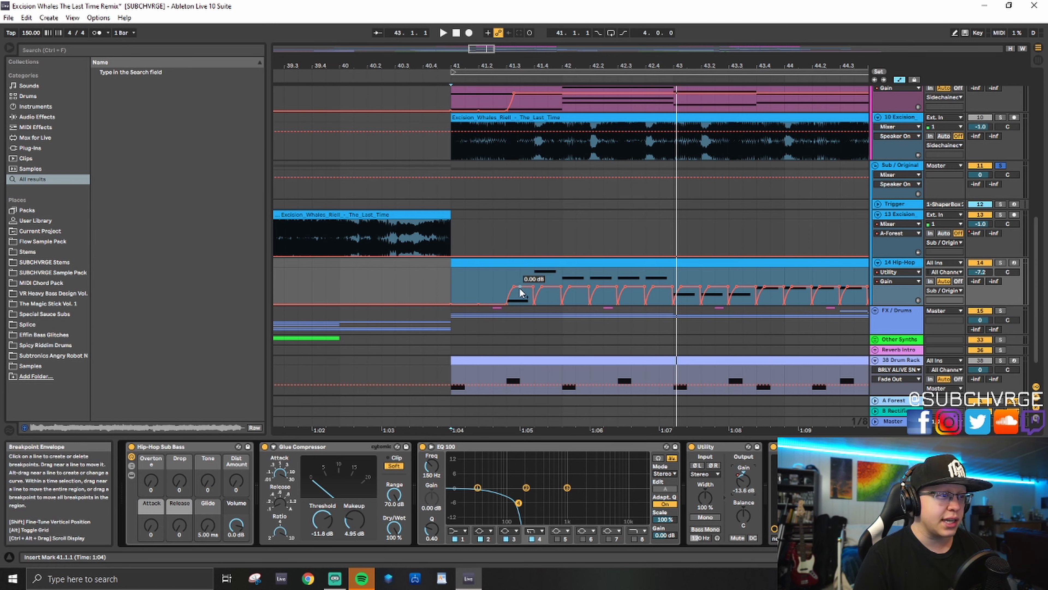
Step: Select the Sub / Original group and check its ShaperBox 2 sidechain device, closing the plug-in window again
left_click(899, 165)
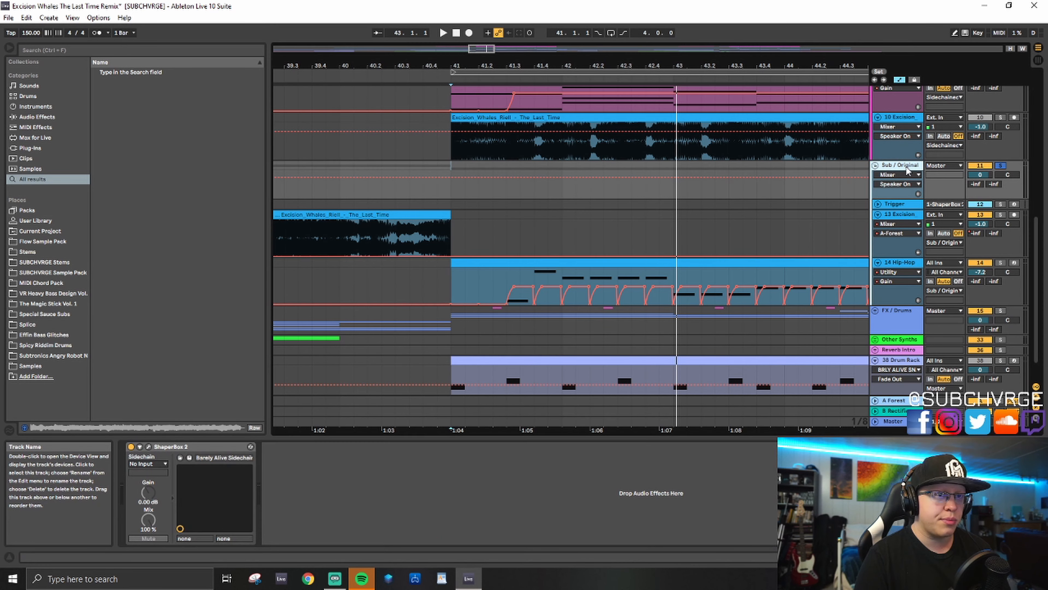
left_click(149, 447)
left_click(532, 54)
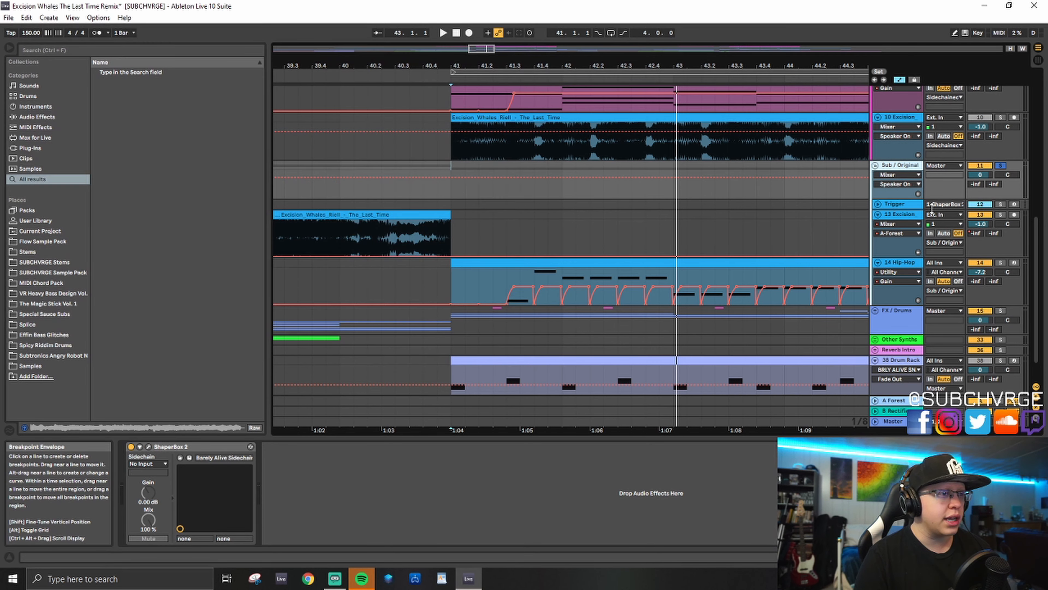
Step: Examine the Hip-Hop sub bass waveform in the MOscilloscope plug-in during playback, closing the plug-in window again
left_click(900, 263)
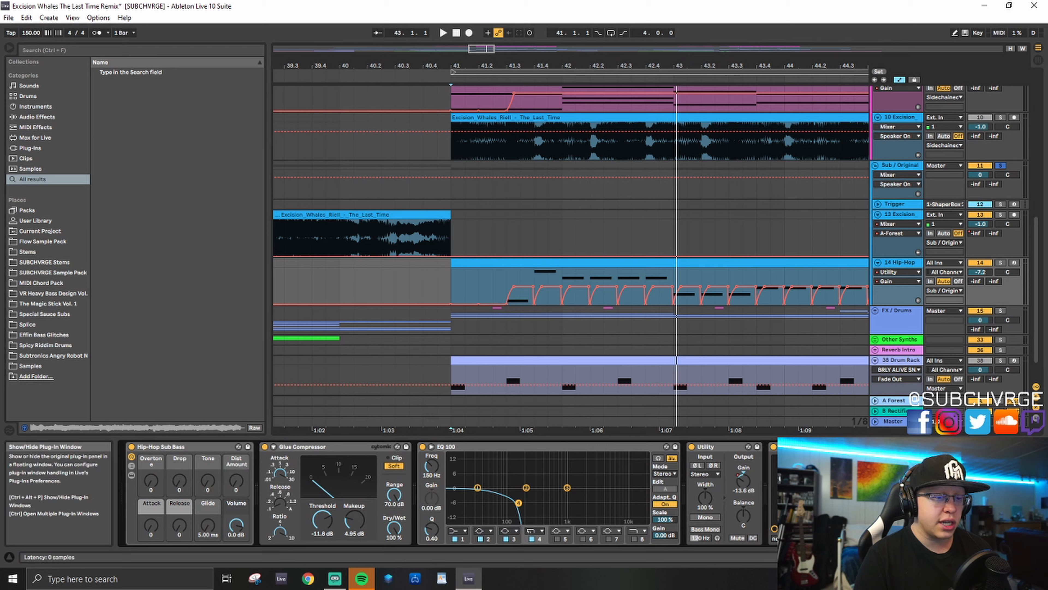
left_click(791, 446)
key("space")
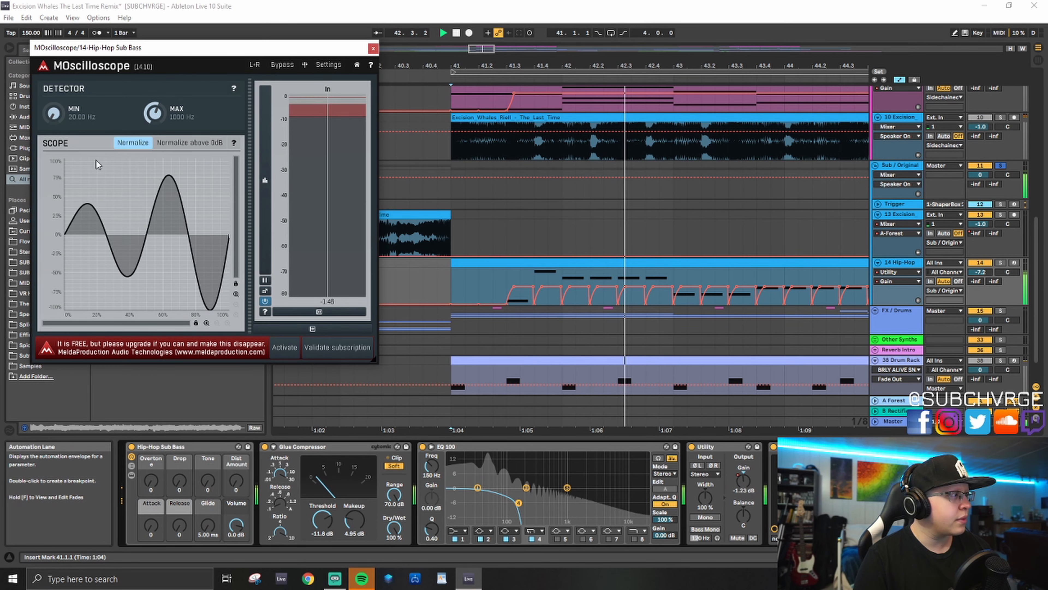
key("space")
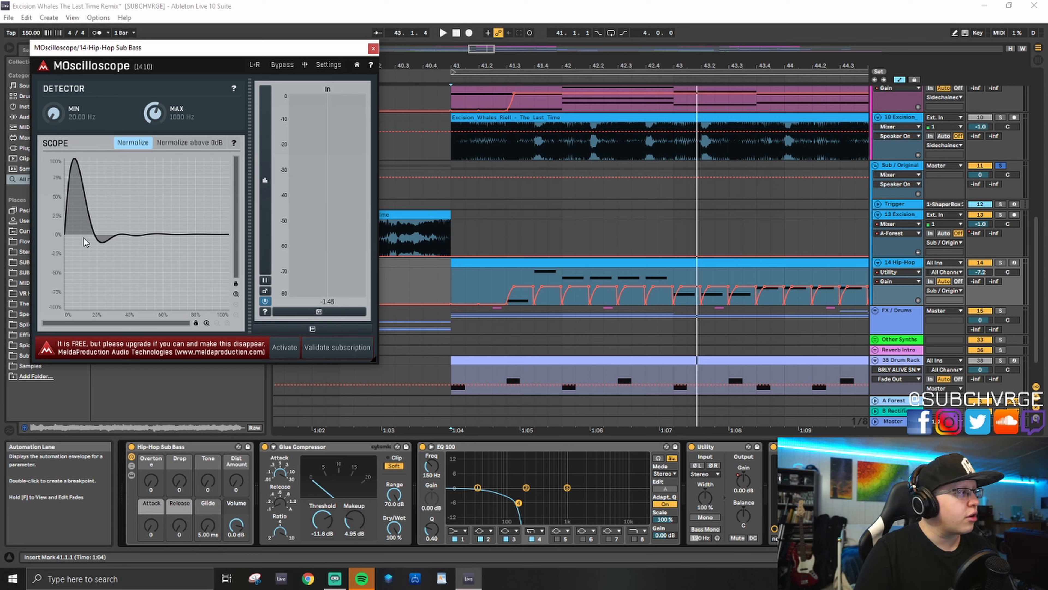
key("space")
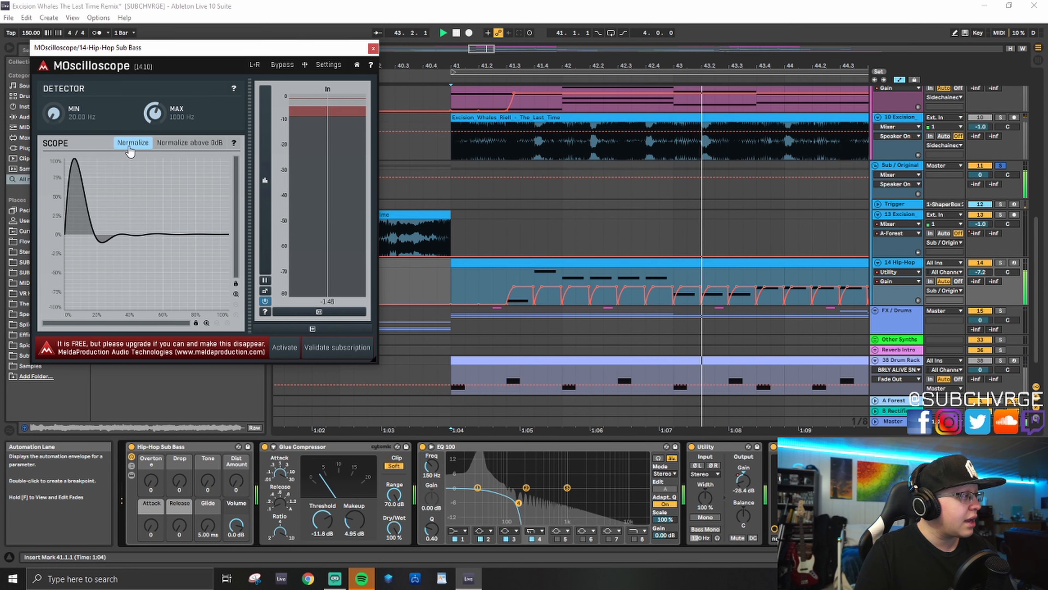
key("space")
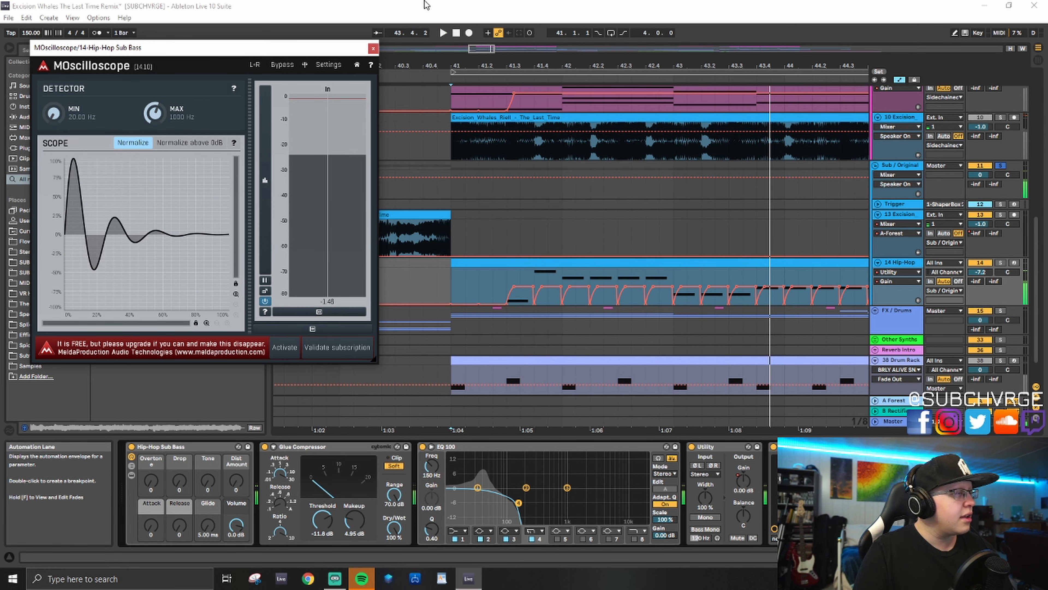
left_click(373, 48)
Step: Solo the FX / Drums group in place of Sub / Original, unfold it and audition it from 41.1
scroll(891, 264, "up", 3)
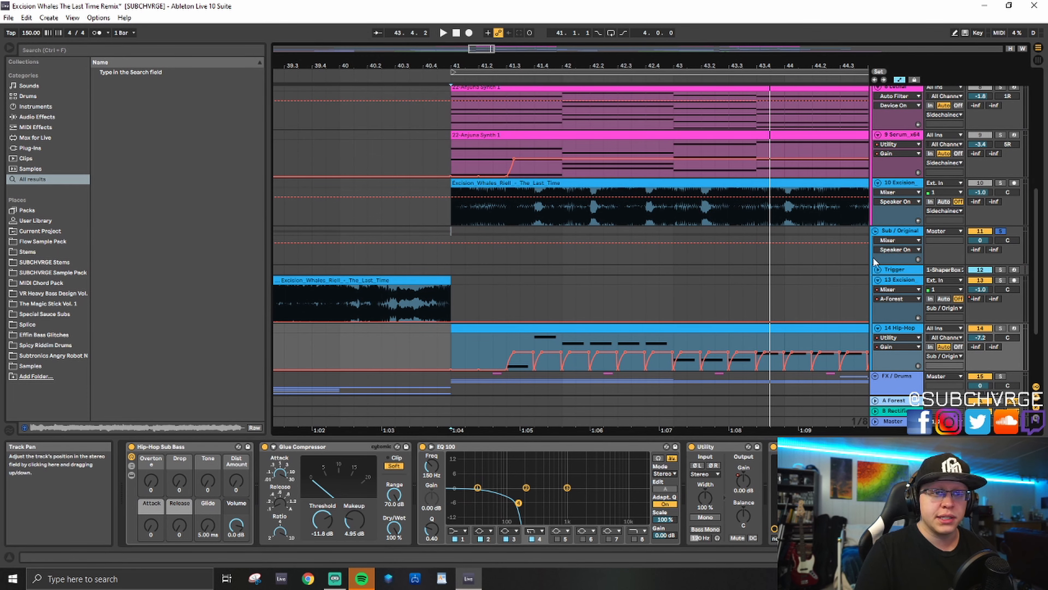
scroll(805, 291, "down", 5)
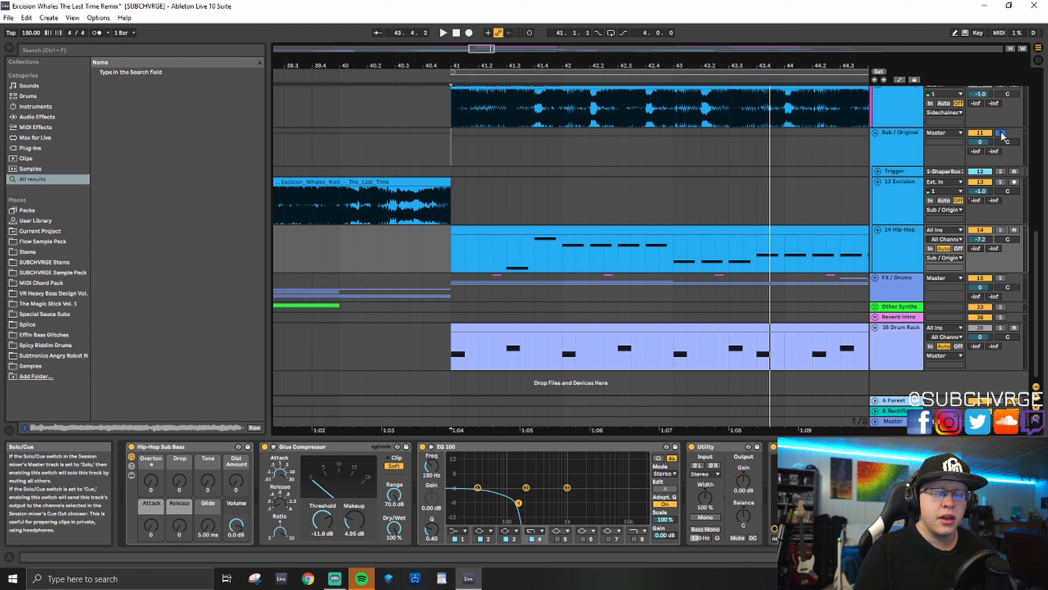
left_click(1001, 277)
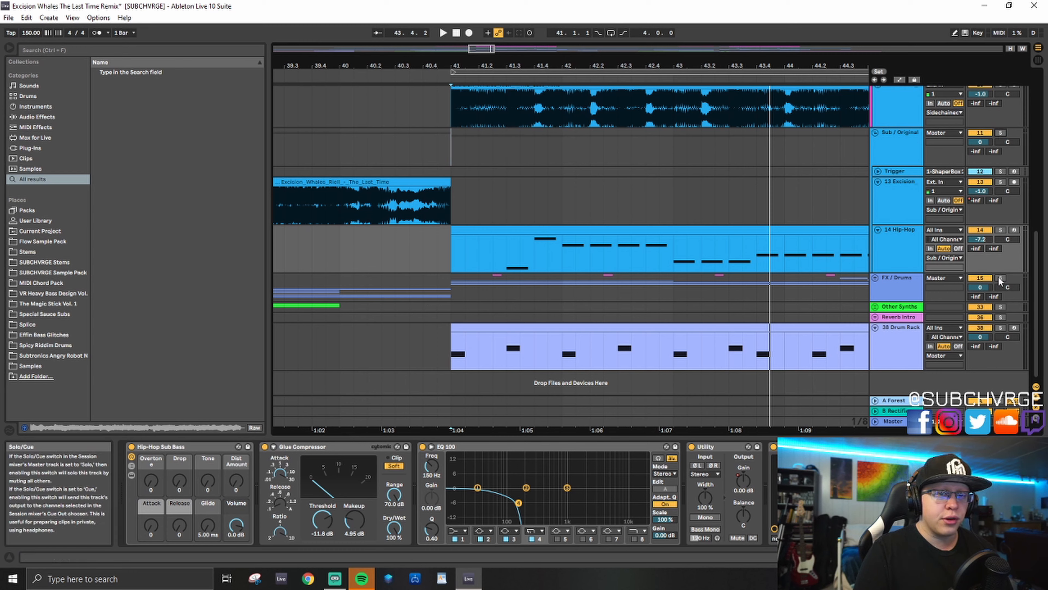
left_click(450, 294)
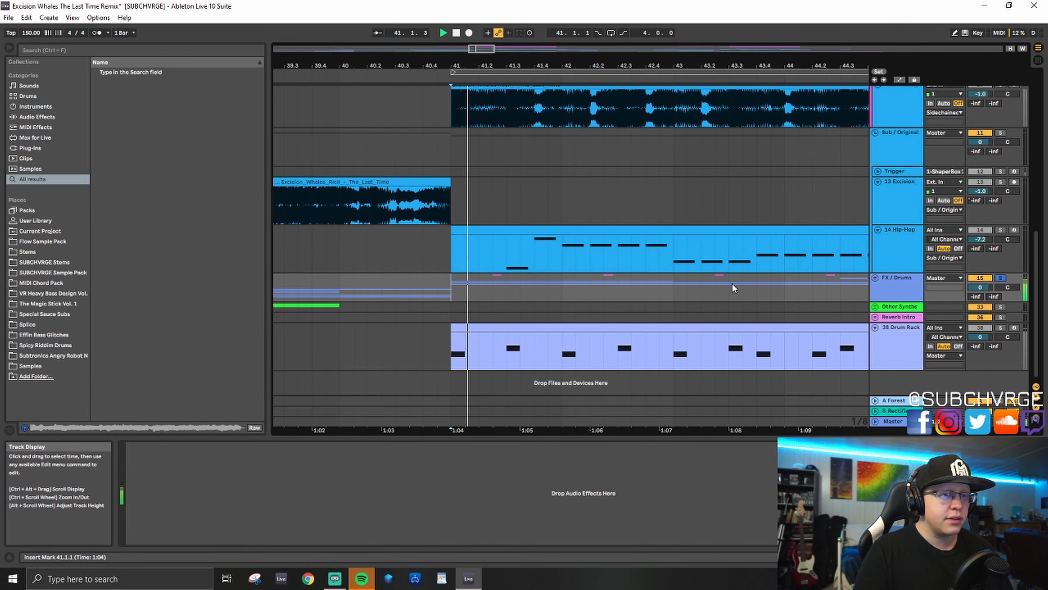
left_click(875, 278)
scroll(782, 275, "down", 5)
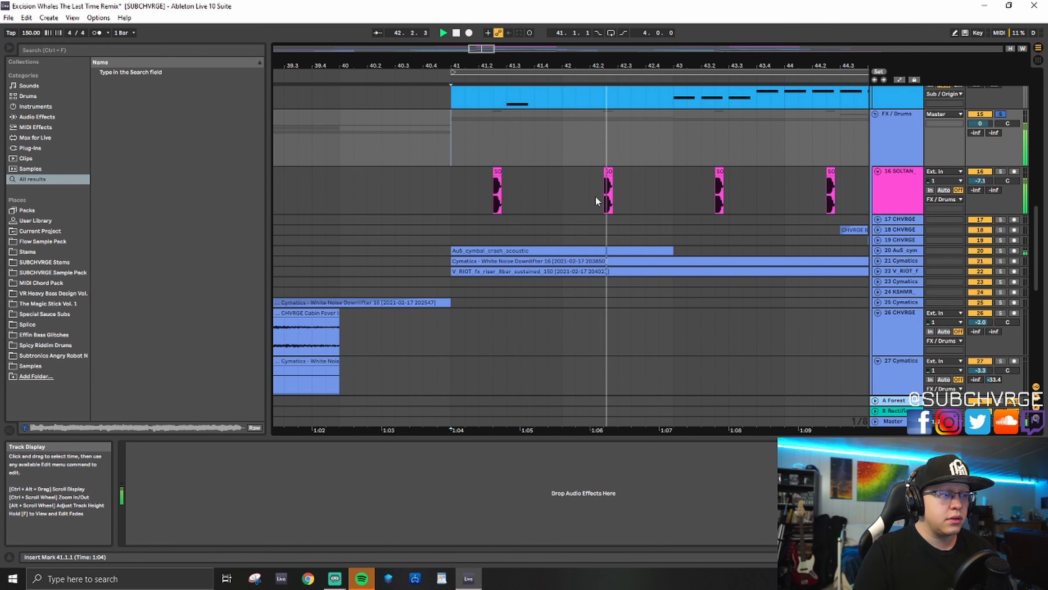
key("space")
Step: Unfold all the FX / Drums track lanes and view the crash, downlifter and riser clips across the drop
left_click(894, 261)
key("ctrl+a")
left_click(878, 261)
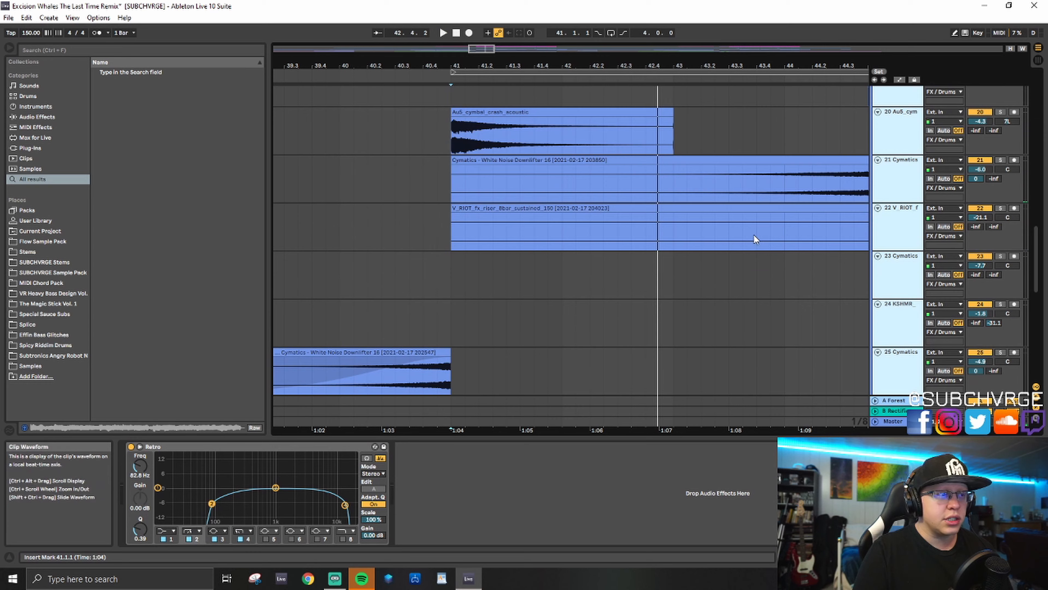
scroll(754, 235, "down", 3)
scroll(755, 236, "up", 3)
left_click_drag(466, 66, 465, 25)
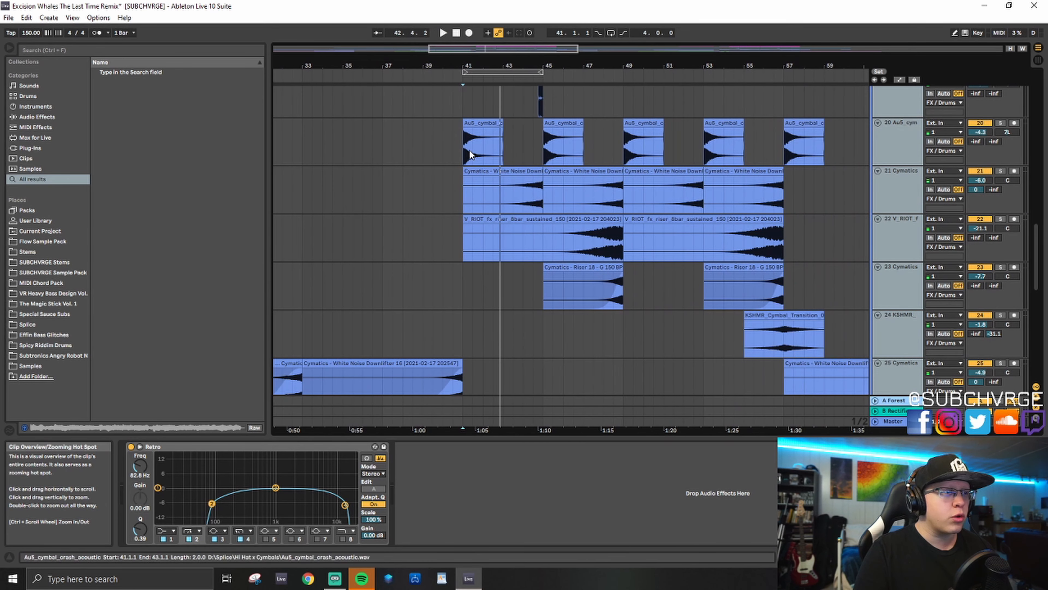
Step: Show the Au5 cymbal track's EQ Eight and audition the 808 snare and tom fills from 44.3
scroll(471, 225, "up", 3)
left_click(470, 225)
scroll(547, 305, "up", 3)
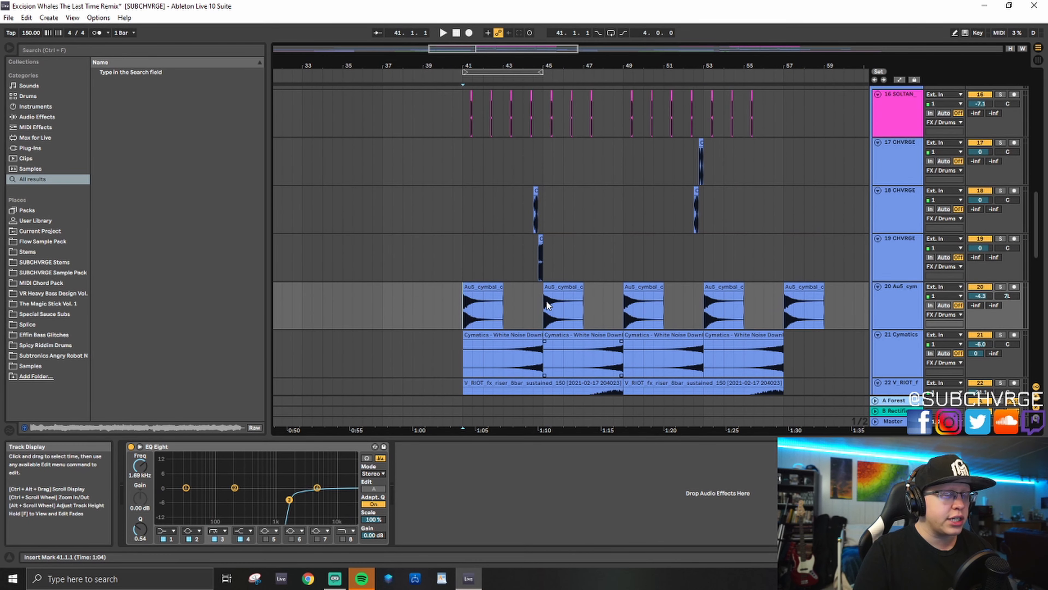
scroll(537, 281, "up", 1)
scroll(531, 260, "up", 8)
left_click(533, 182)
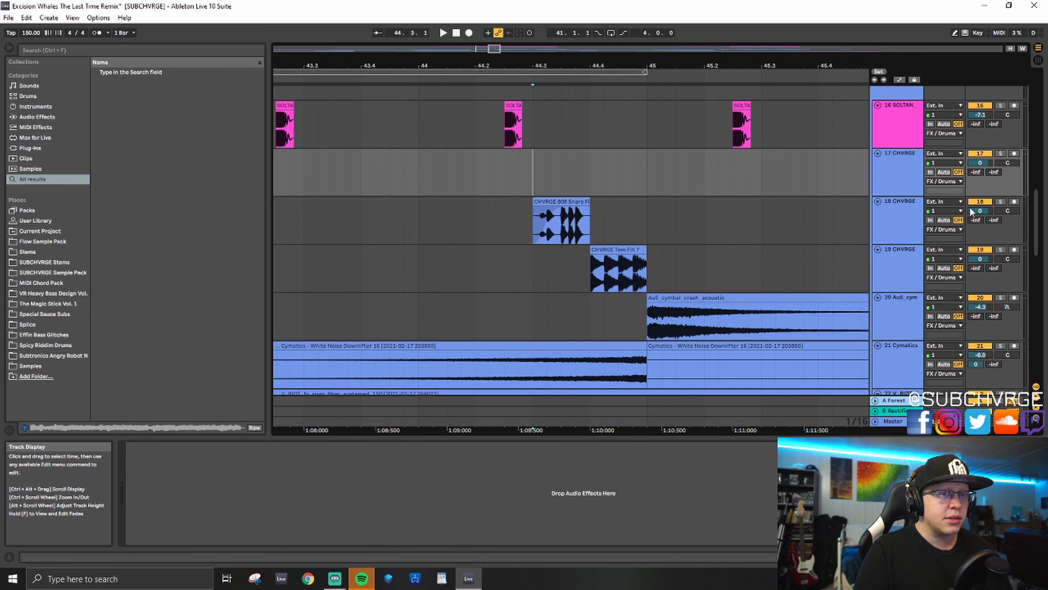
key("space")
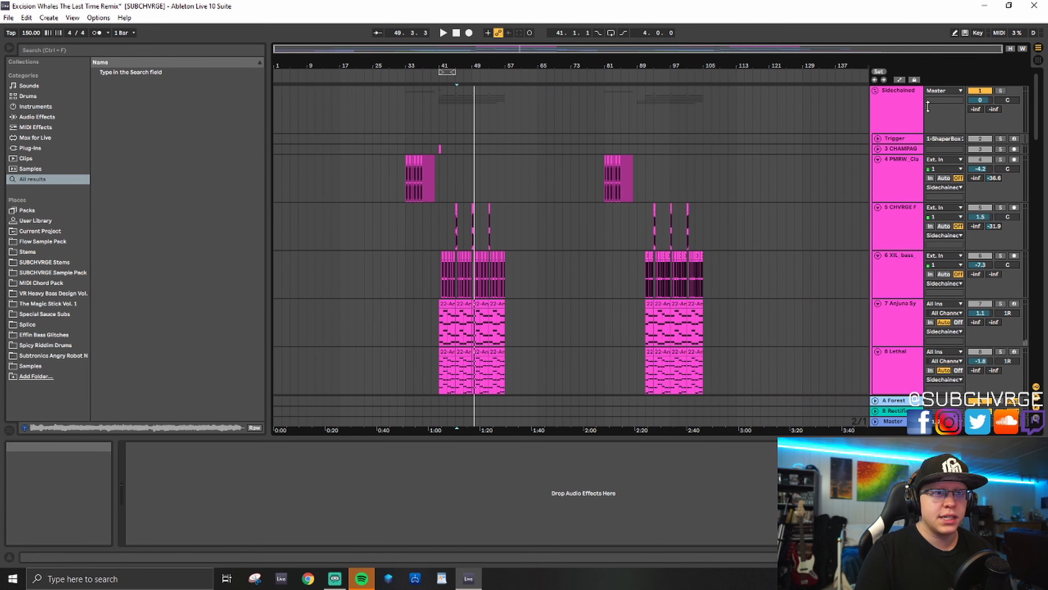
Step: Fold all the track groups and unsolo FX / Drums, with the insert marker set at 49.1
left_click(878, 99)
key("ctrl+a")
left_click(875, 91)
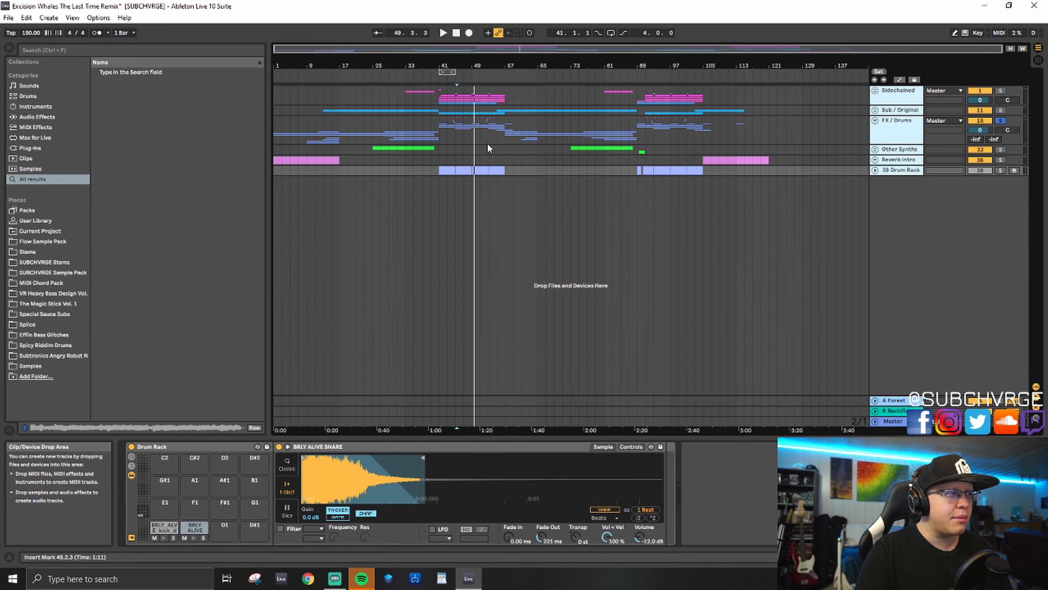
left_click(472, 133)
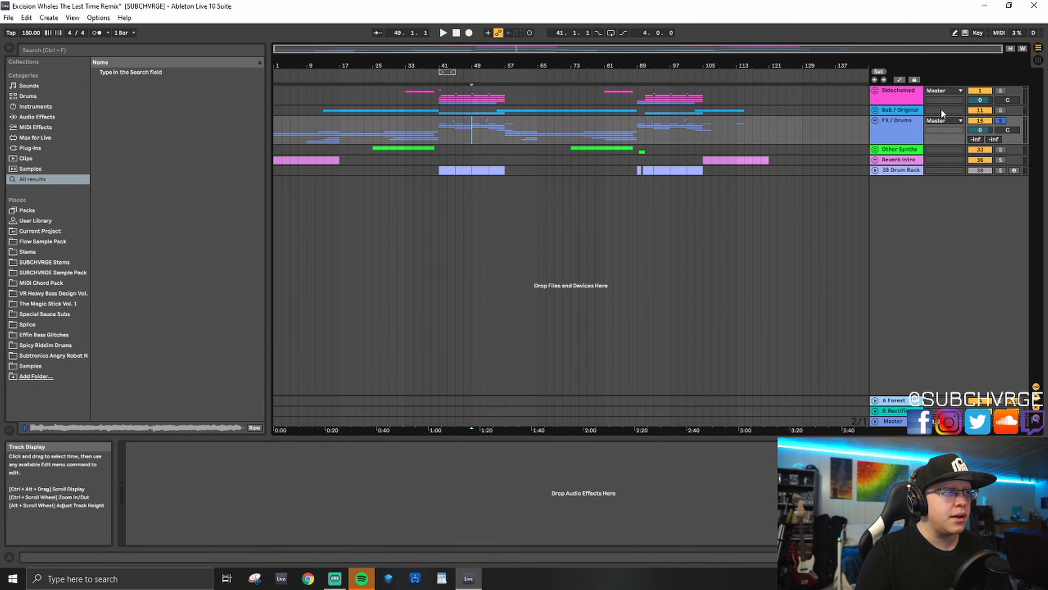
left_click(1000, 122)
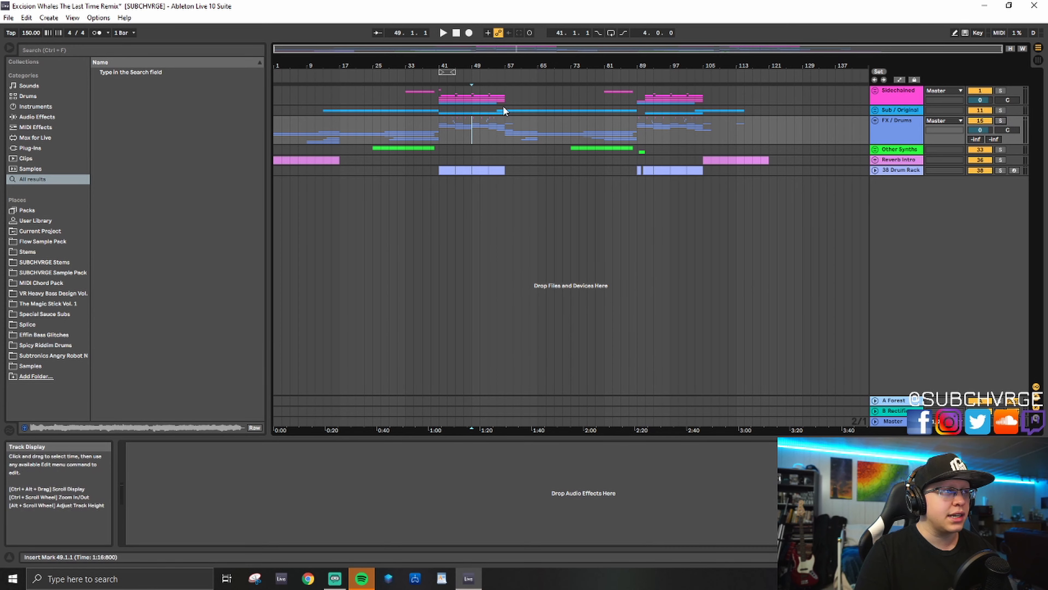
Step: Unfold the Sidechained group and audition the CHVRGE clips on track 5 at 49.1, 53.1 and 45.1
left_click(876, 91)
scroll(457, 267, "up", 4)
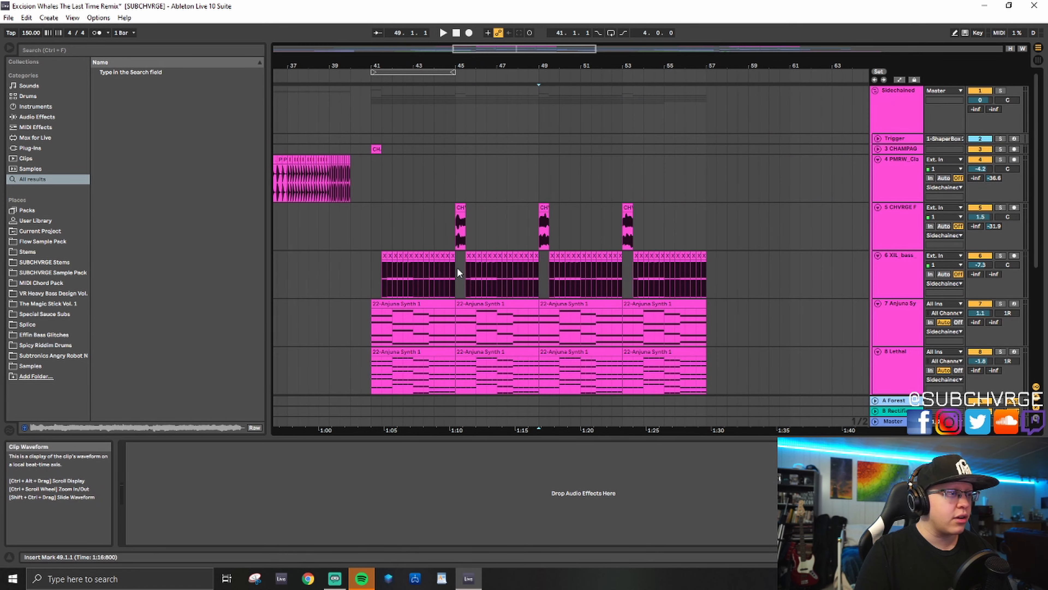
scroll(489, 264, "down", 3)
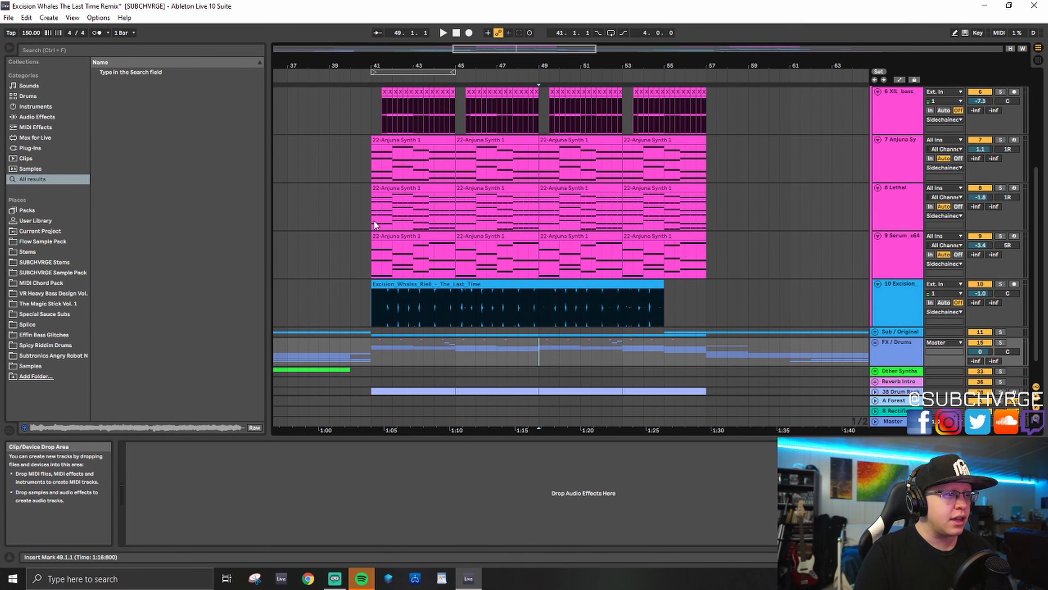
scroll(606, 255, "up", 1)
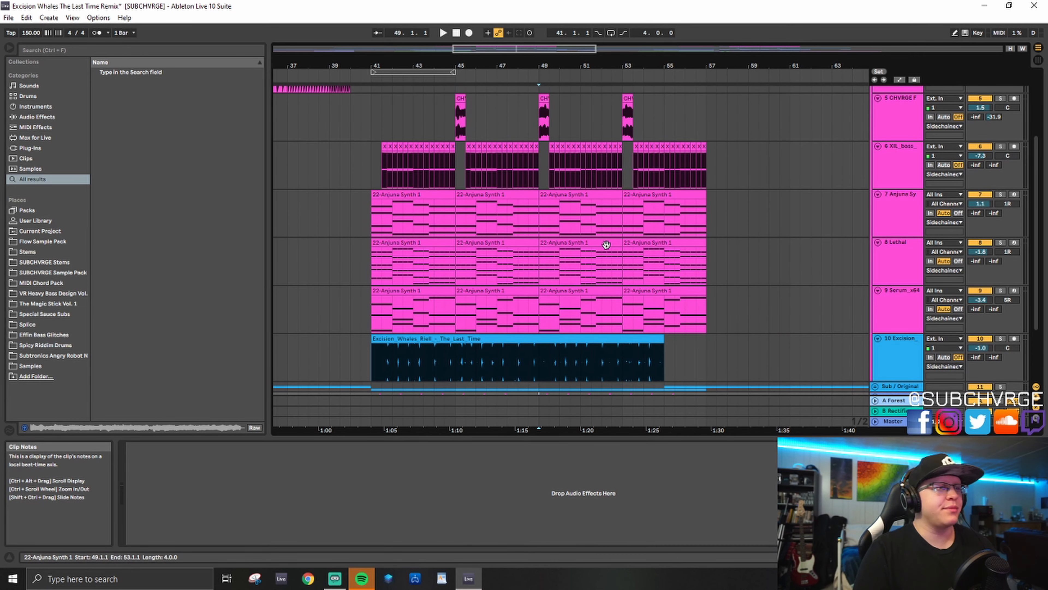
scroll(606, 244, "up", 1)
left_click(539, 158)
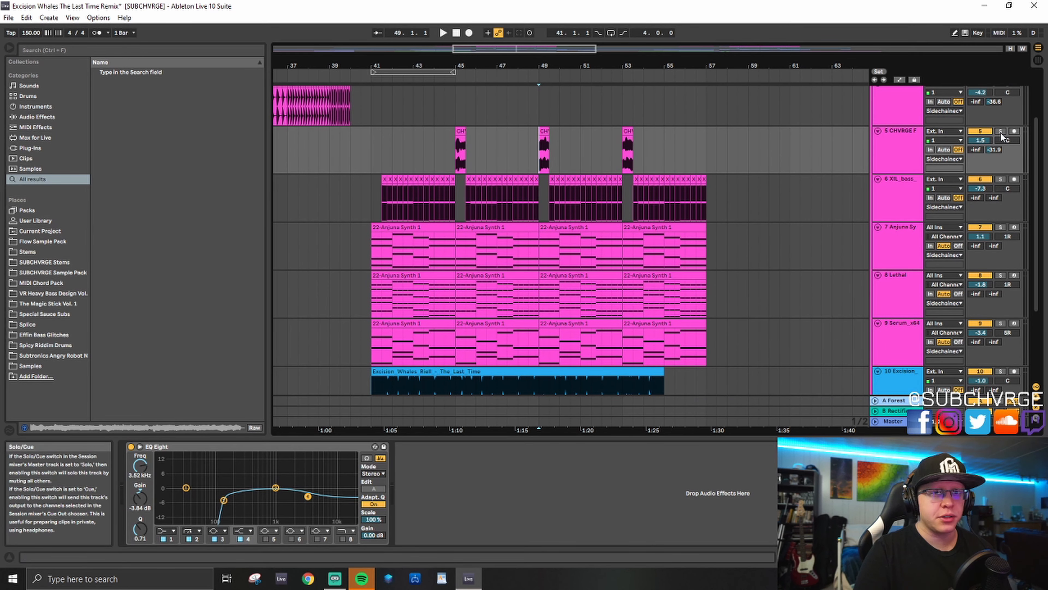
key("space")
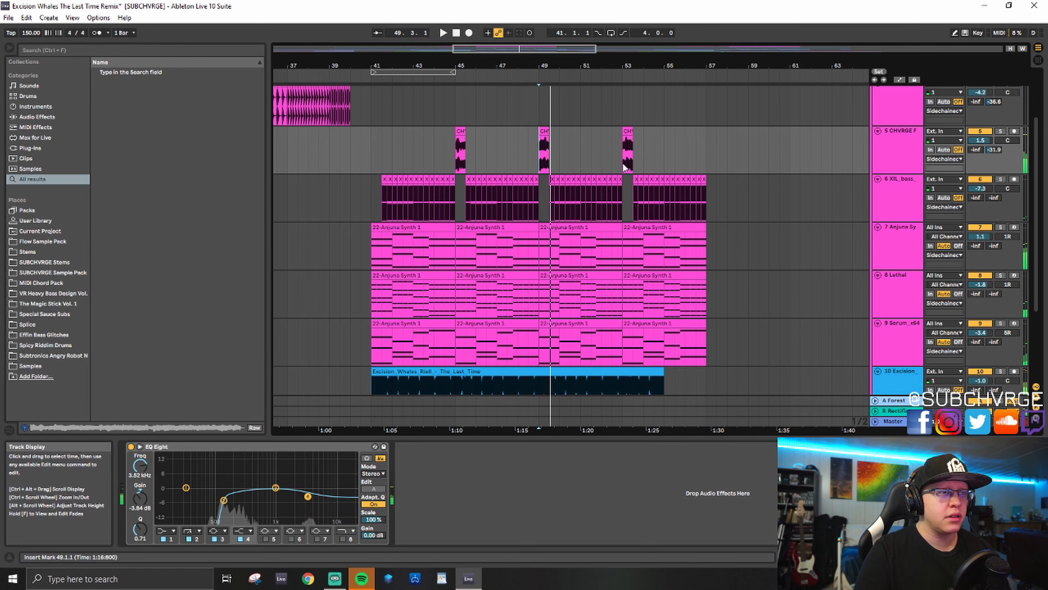
left_click(619, 163)
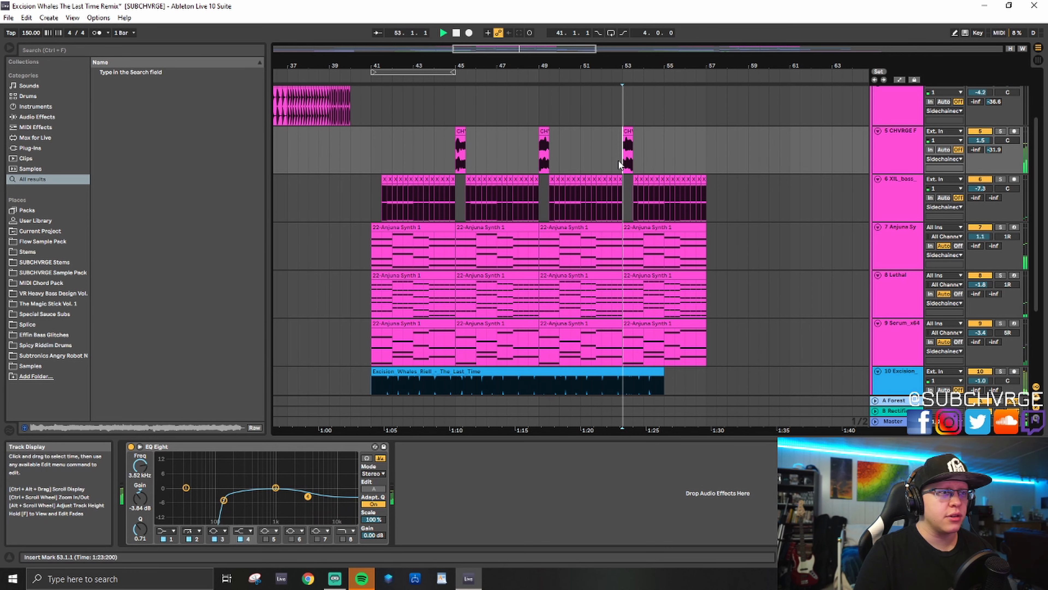
left_click(453, 162)
key("space")
Step: Play the last part of the first drop with all groups from 52.3
scroll(666, 302, "down", 3)
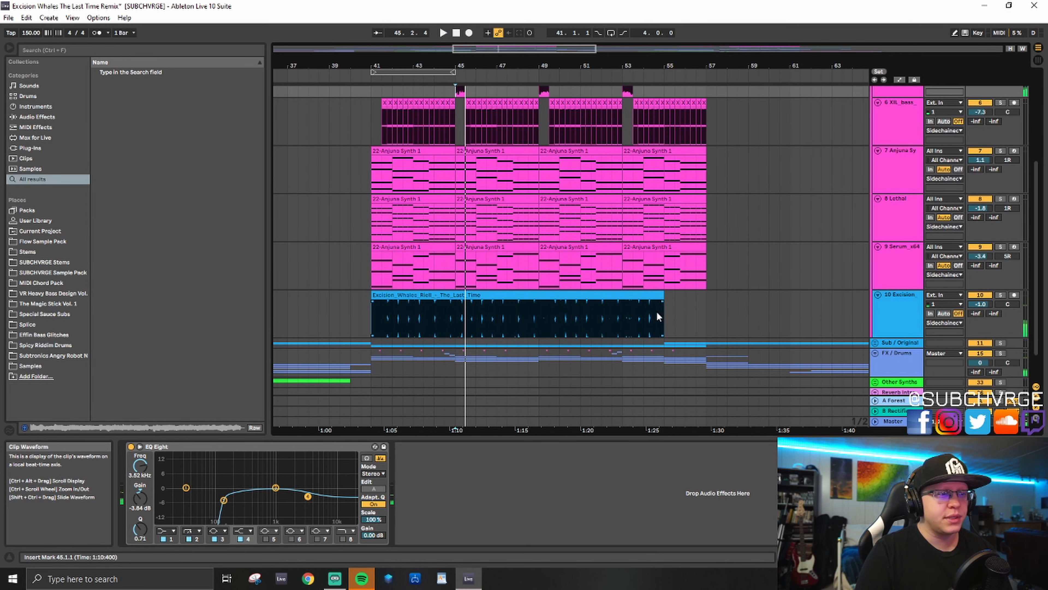
left_click(612, 279)
key("space")
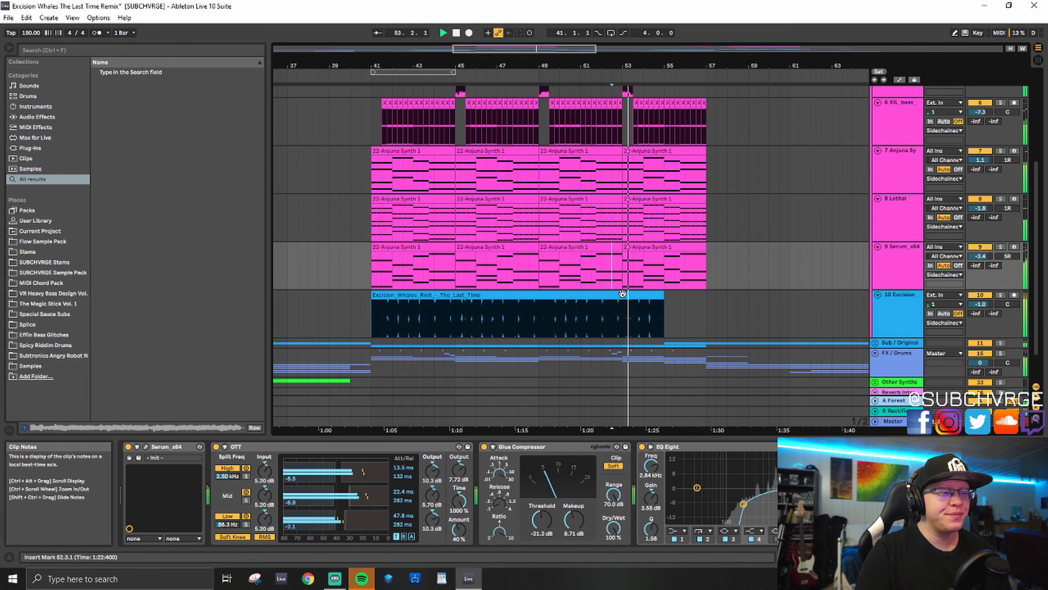
scroll(628, 287, "down", 2)
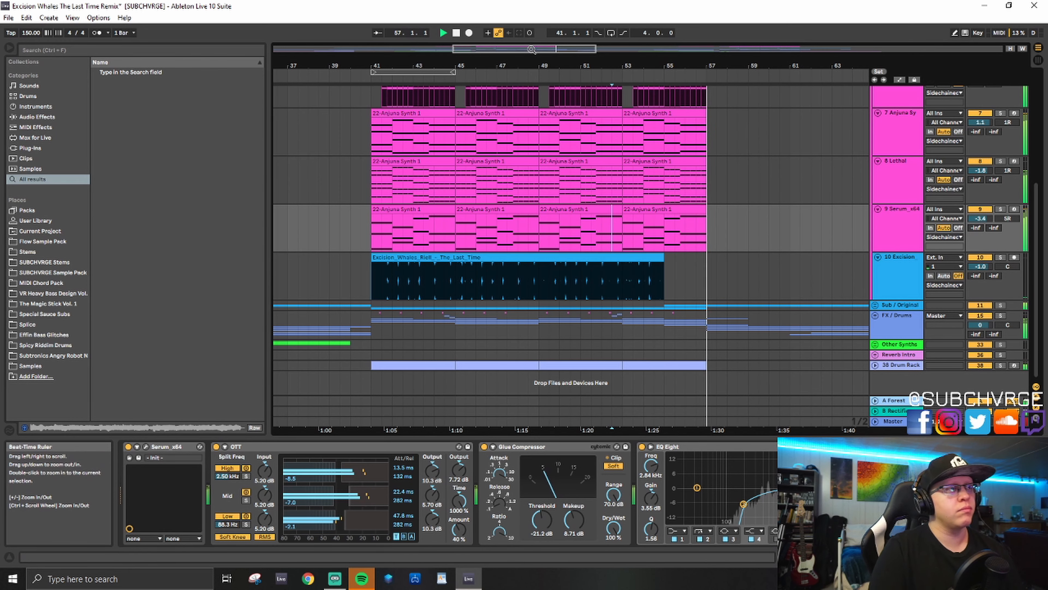
Step: Audition the opening of the second drop from 89.1, viewing its Sidechained synth and bass clips
left_click_drag(598, 65, 598, 28)
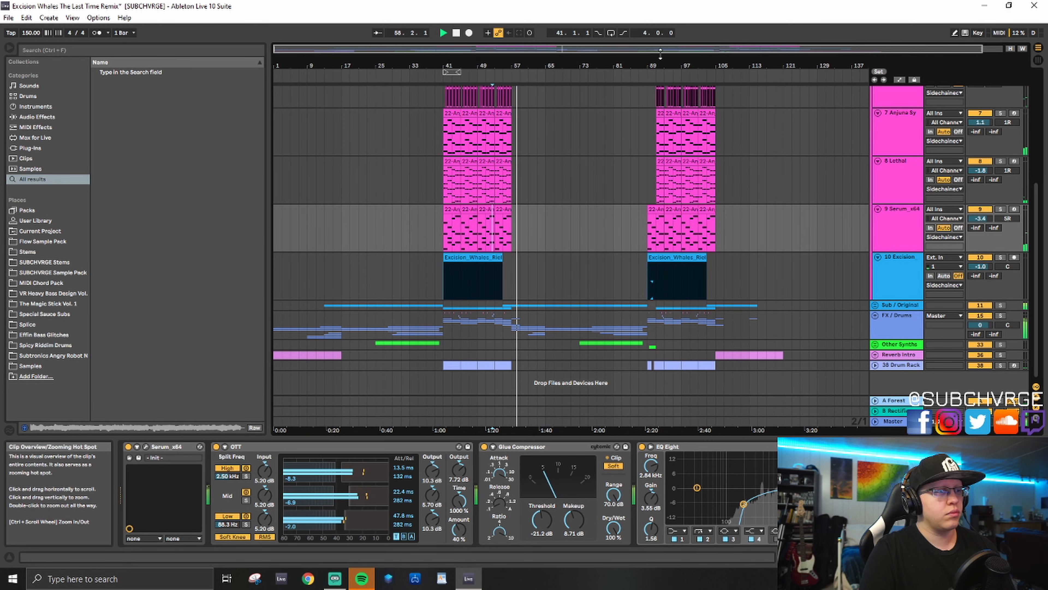
left_click(651, 187)
key("space")
scroll(691, 209, "up", 2)
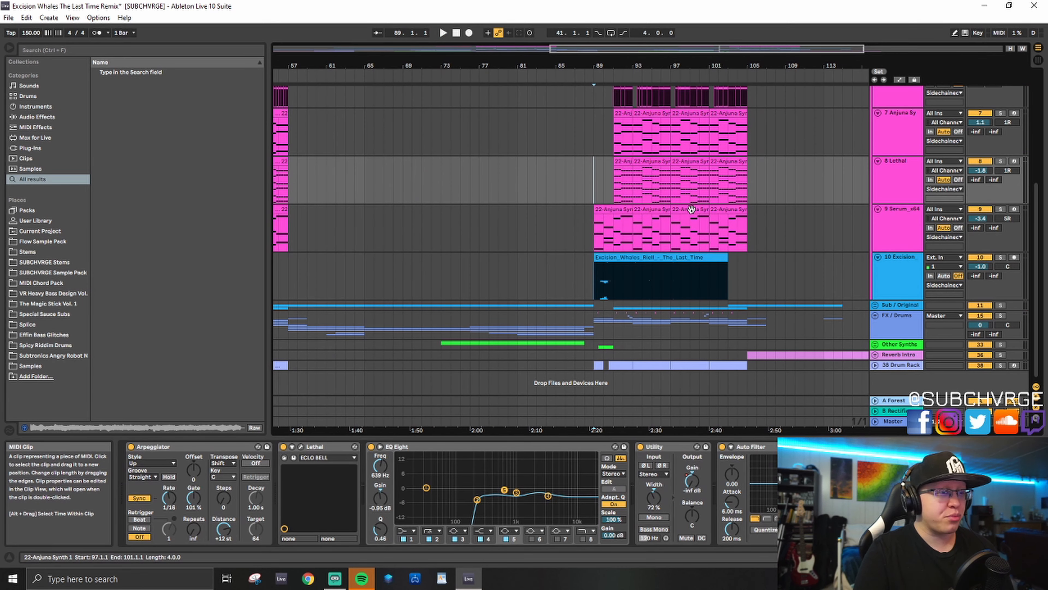
scroll(691, 210, "up", 4)
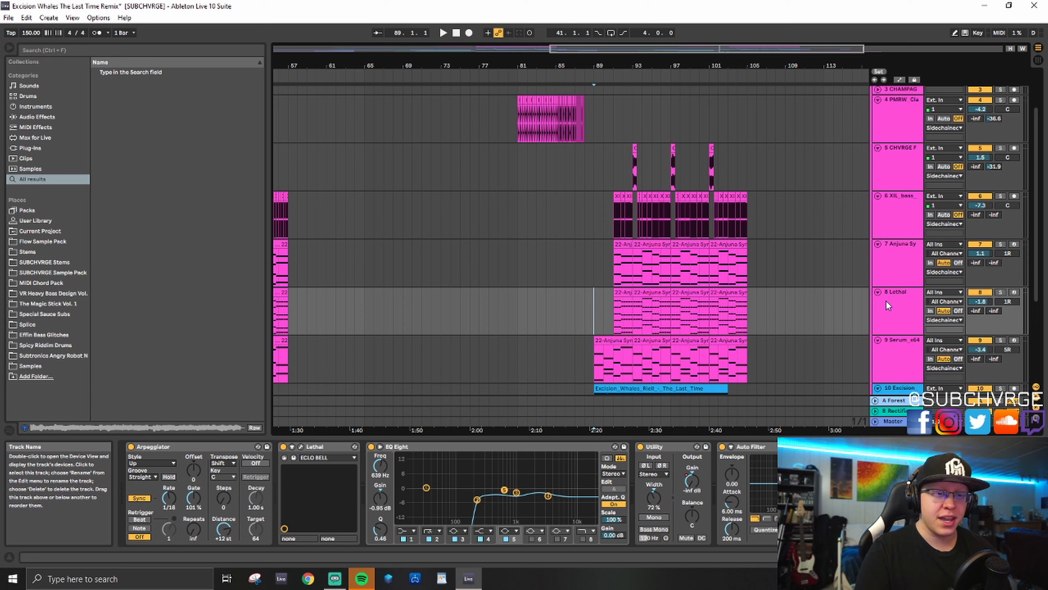
key("space")
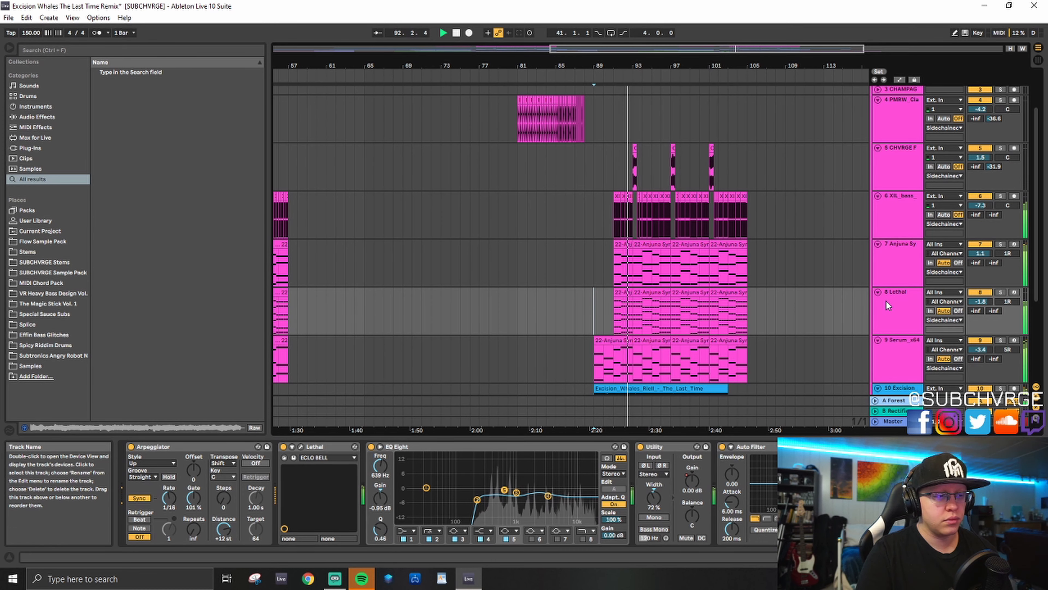
scroll(601, 322, "up", 2)
left_click(600, 322)
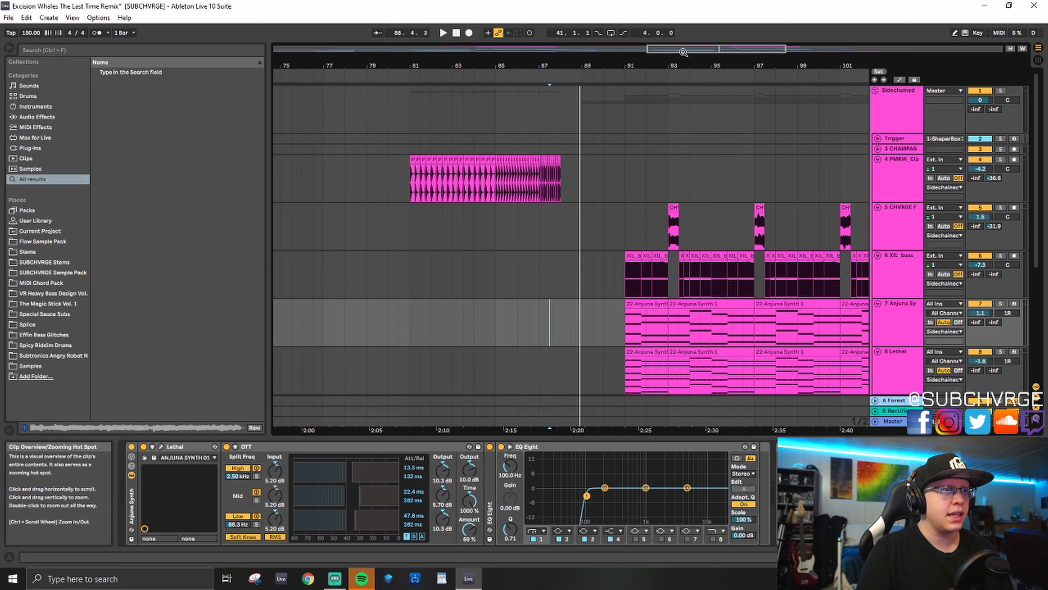
Step: Fold the Sidechained group, unfold Sub / Original and audition the outro from 105.1
left_click_drag(683, 50, 687, 12)
left_click(908, 105)
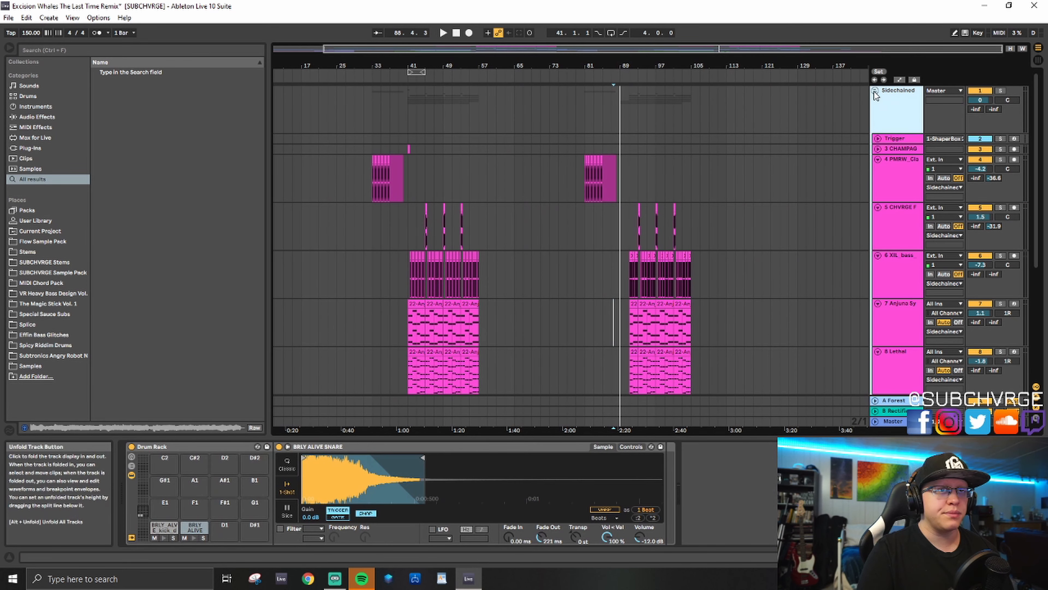
left_click(874, 90)
left_click(721, 139)
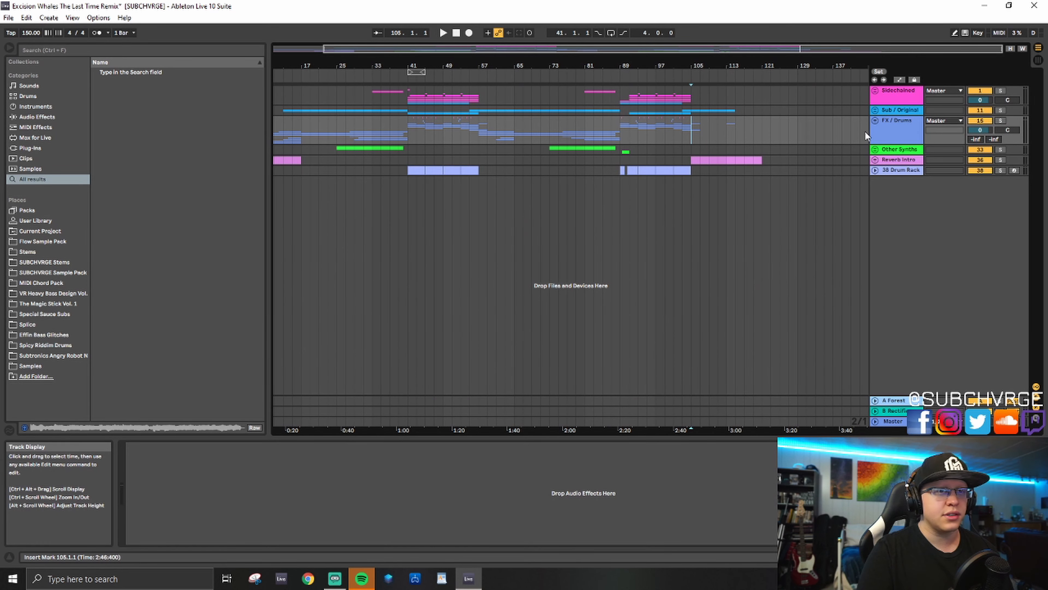
left_click(877, 110)
left_click(693, 194)
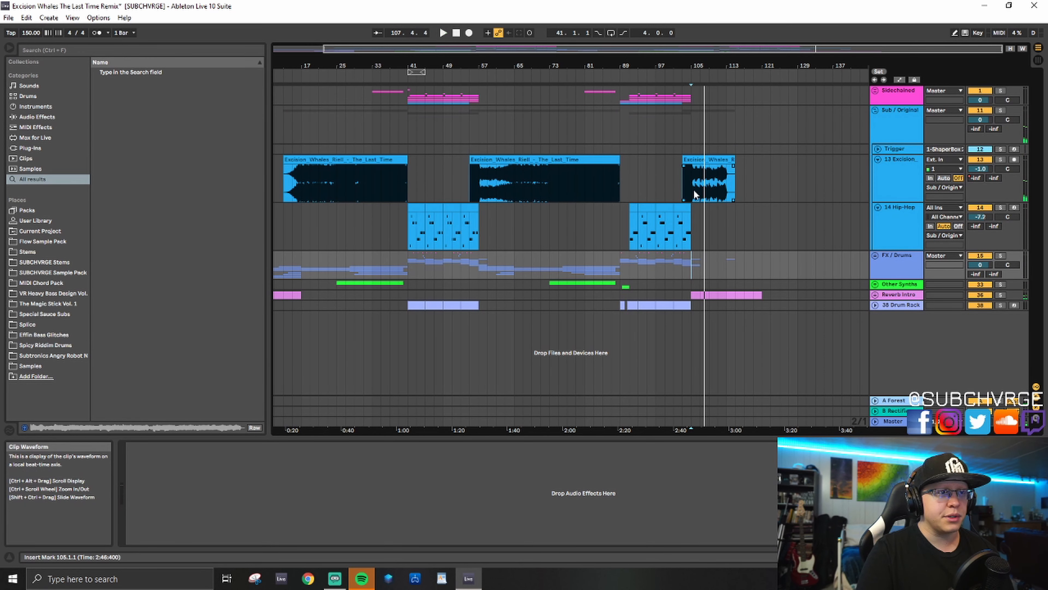
Step: Unfold the Reverb Intro group, show Excision track 37's EQ Eight and play its outro clips from 105.1
left_click(875, 294)
scroll(813, 302, "down", 1)
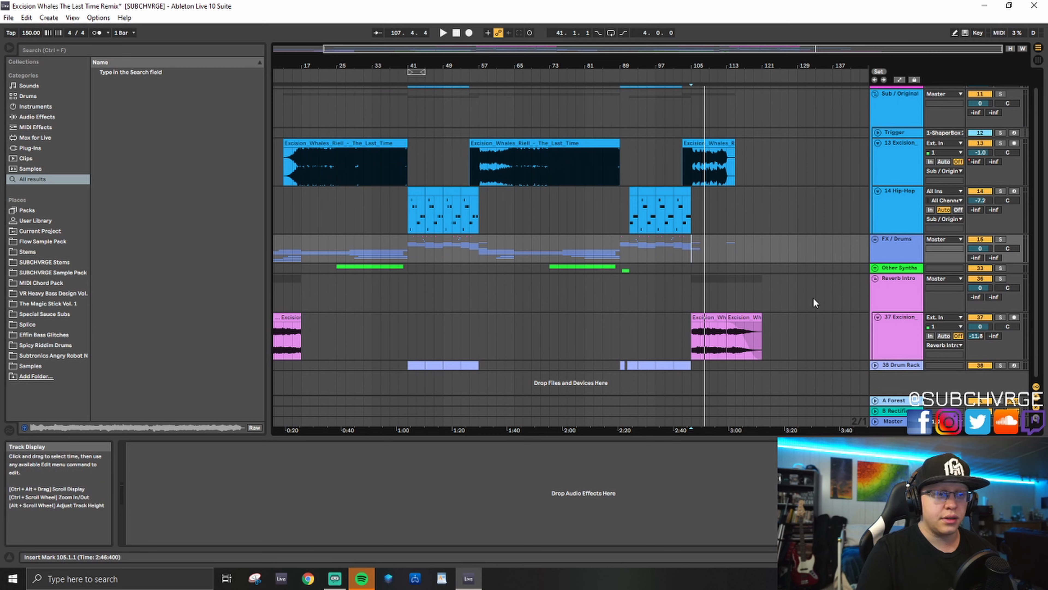
left_click(889, 329)
double_click(552, 48)
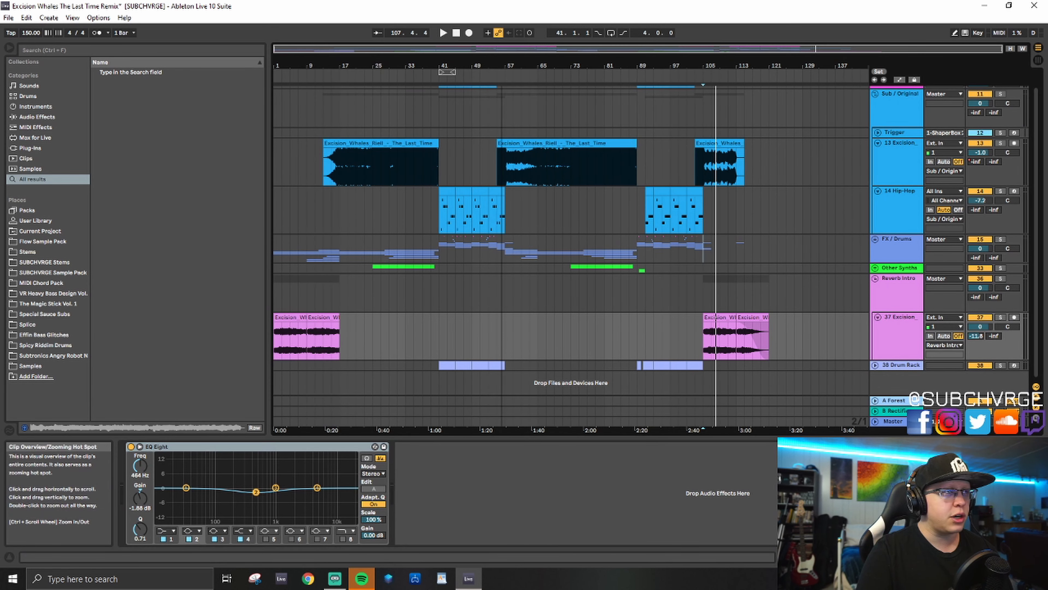
left_click(701, 345)
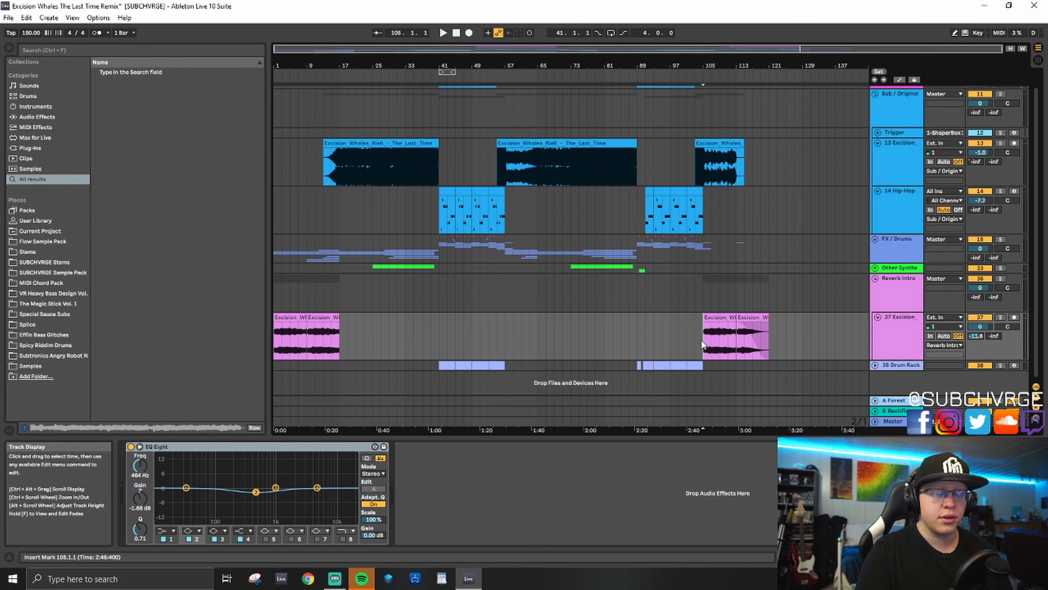
key("space")
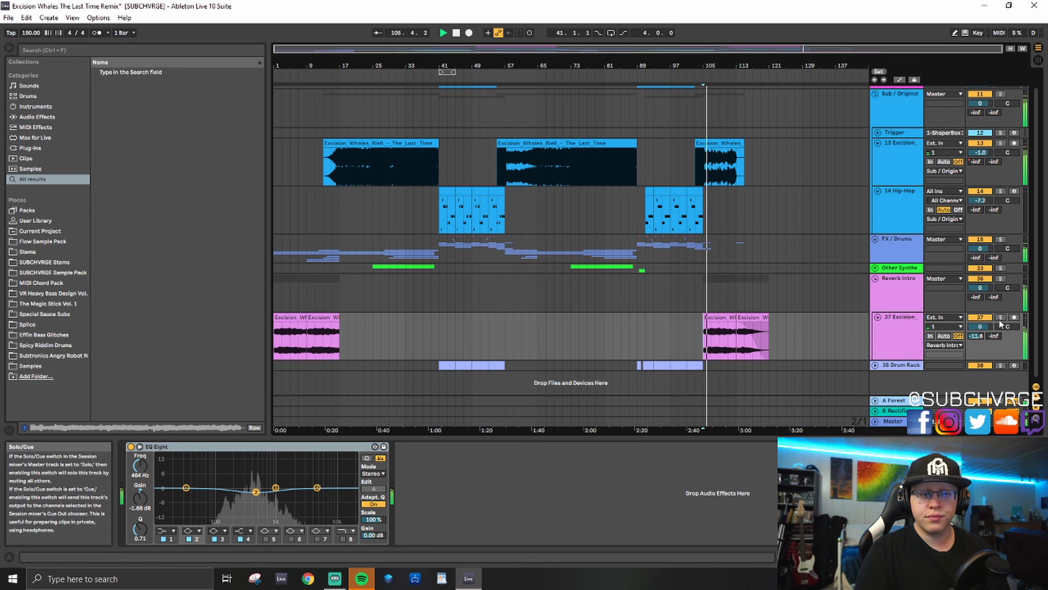